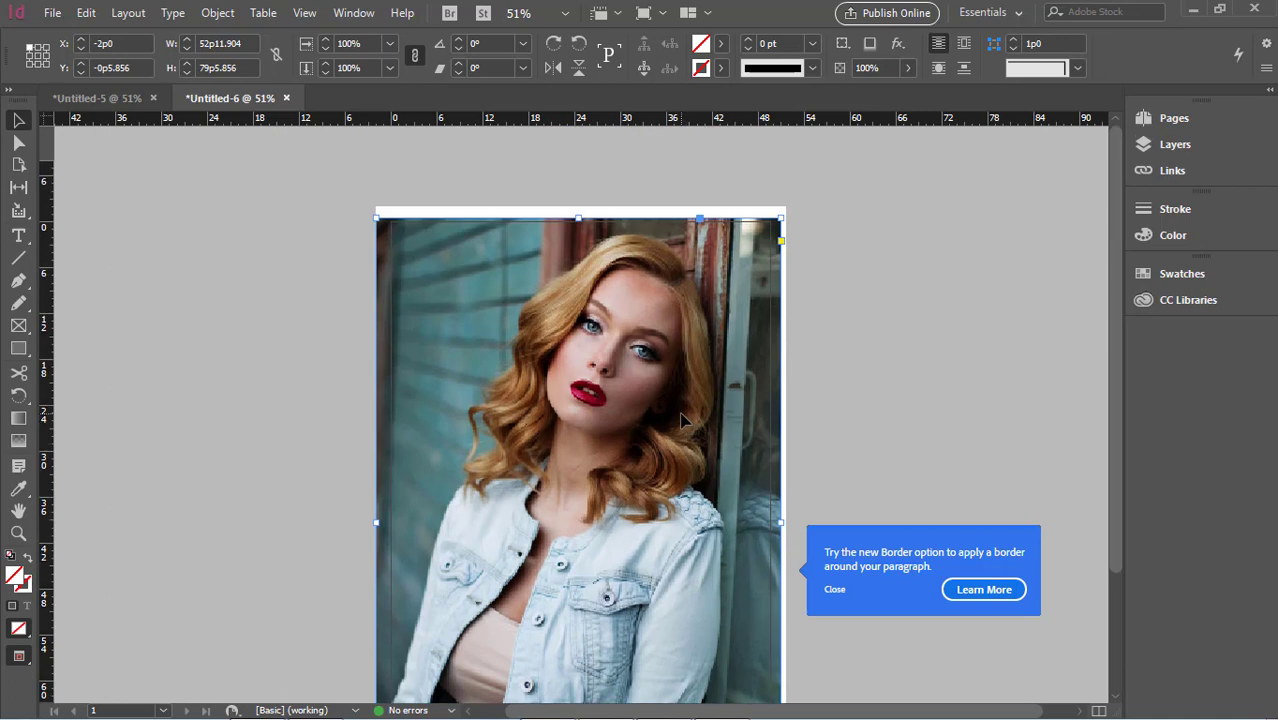
Enlarge the portrait photo slightly and widen its frame to about 53p7 so it covers the page's right bleed area
scroll(681, 403, "down", 3)
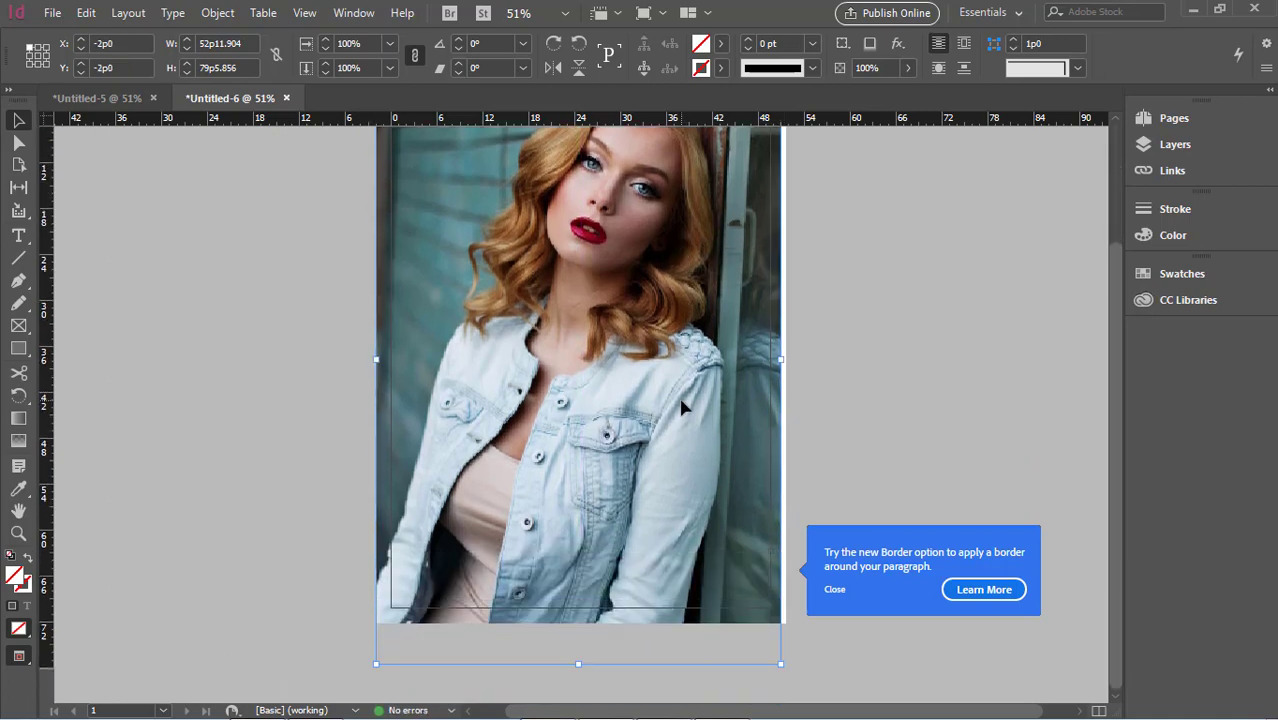
double_click(752, 630)
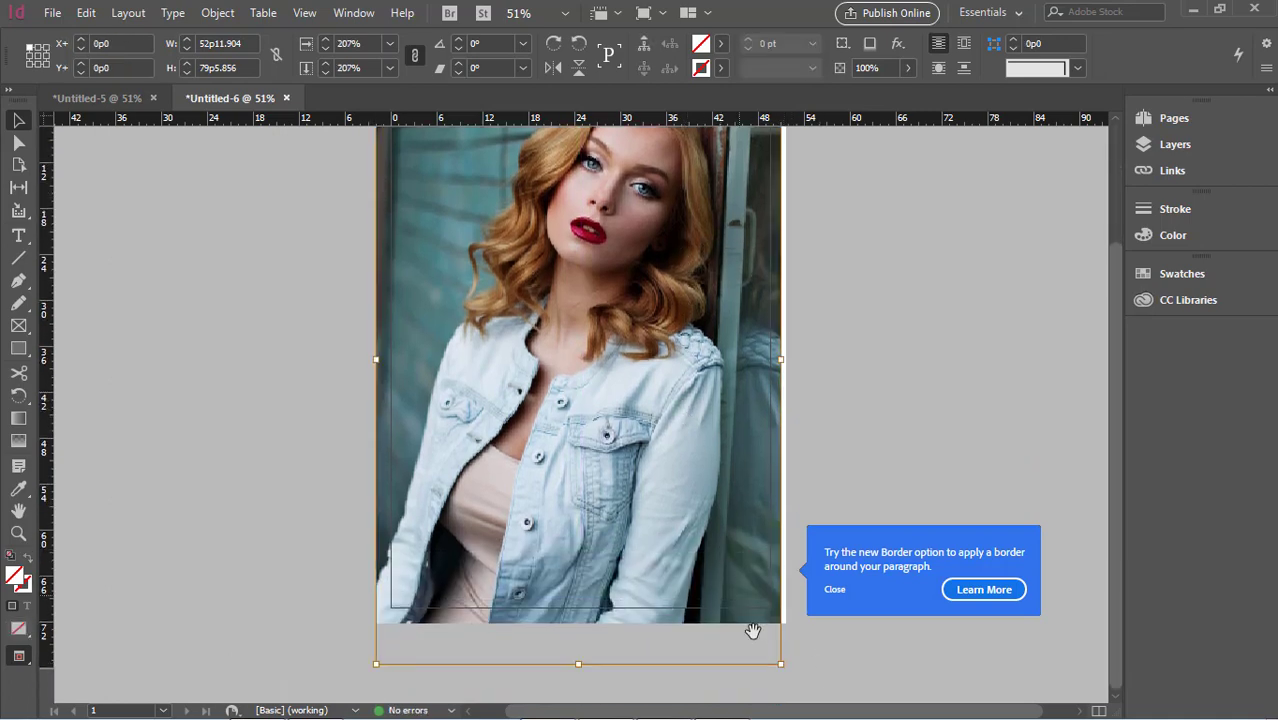
left_click_drag(781, 664, 790, 678)
left_click(755, 575)
left_click_drag(785, 368, 787, 369)
left_click(827, 434)
scroll(827, 434, "up", 3)
scroll(829, 446, "down", 3)
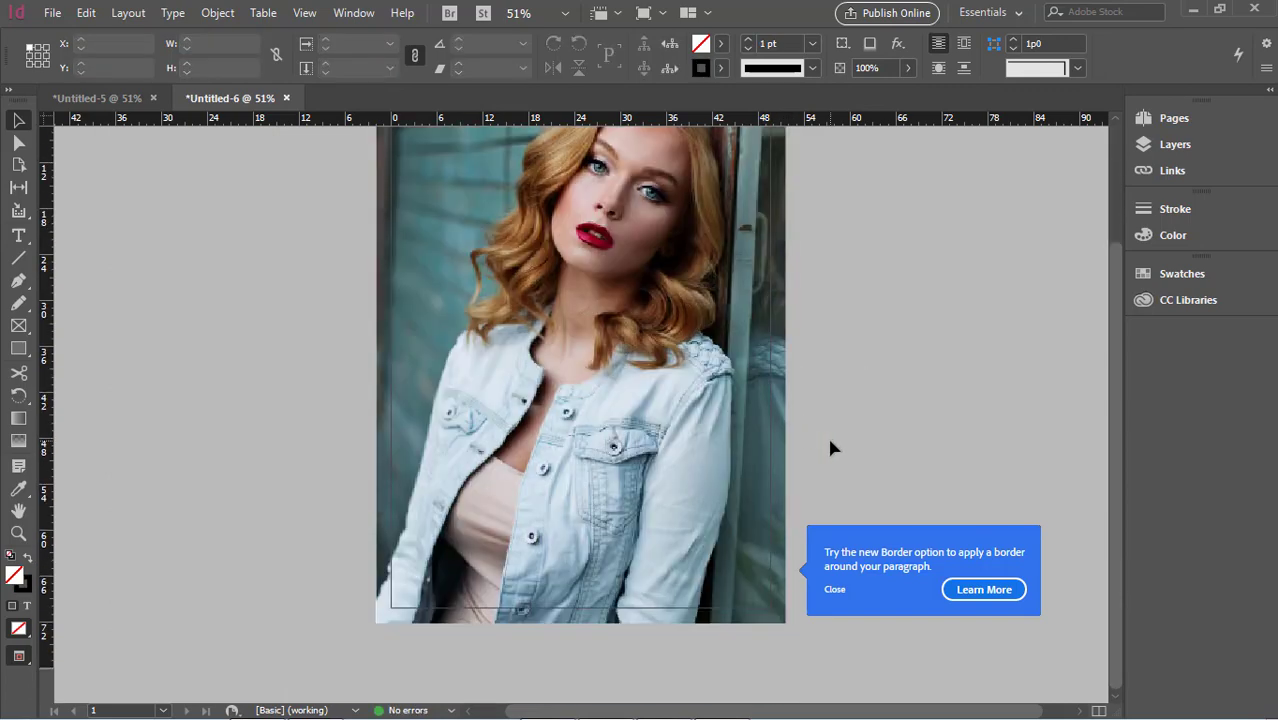
Enlarge the portrait image inside its frame to about 226%
left_click(725, 447)
scroll(725, 447, "up", 3)
scroll(720, 448, "down", 2)
scroll(720, 448, "up", 2)
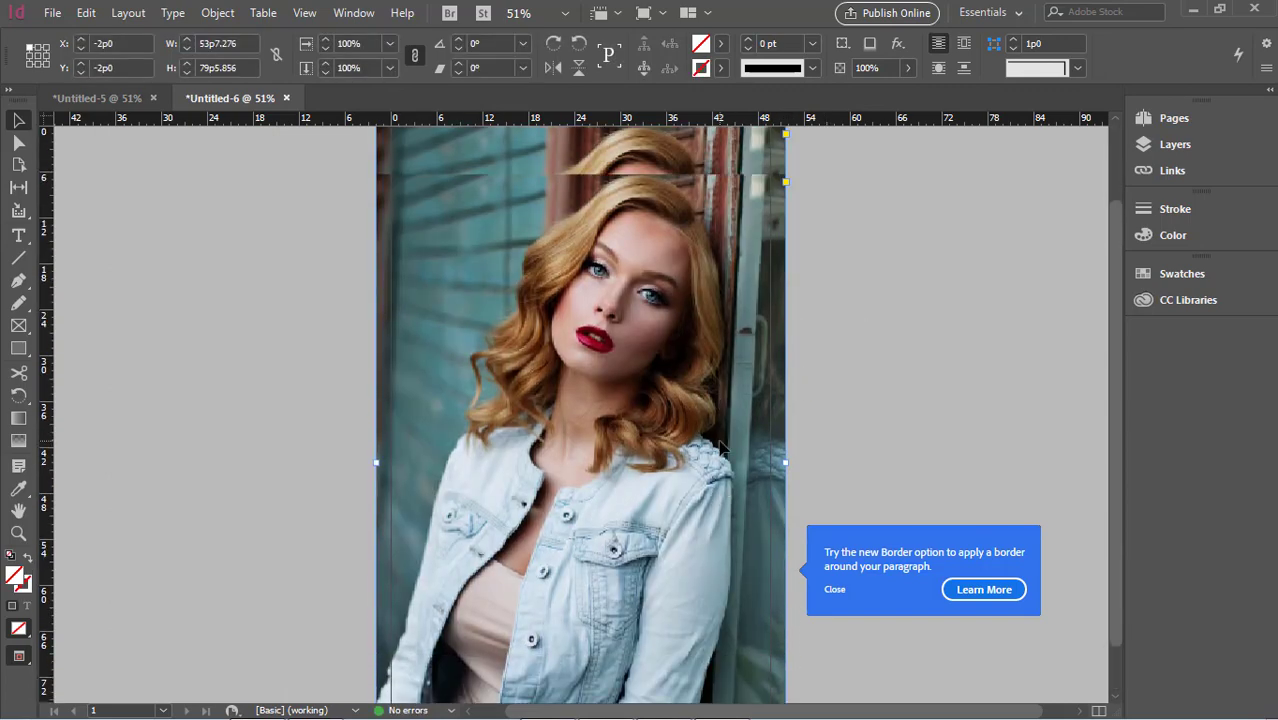
double_click(720, 446)
left_click_drag(798, 199, 817, 177)
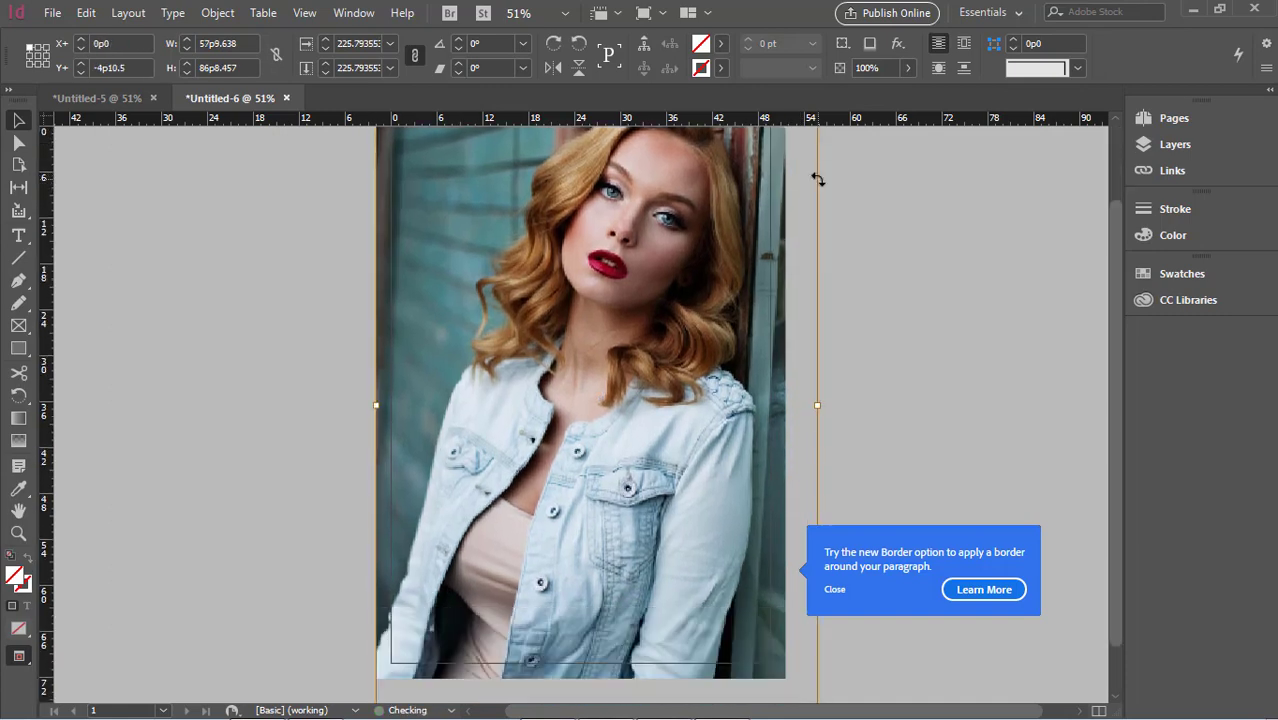
Nudge the image down inside its frame to a vertical offset of -0p0.5, aligning its top with the page's bleed edge
key("shift+Down")
key("shift+Down")
key("shift+Down")
key("shift+Down")
key("shift+Down")
key("shift+Down")
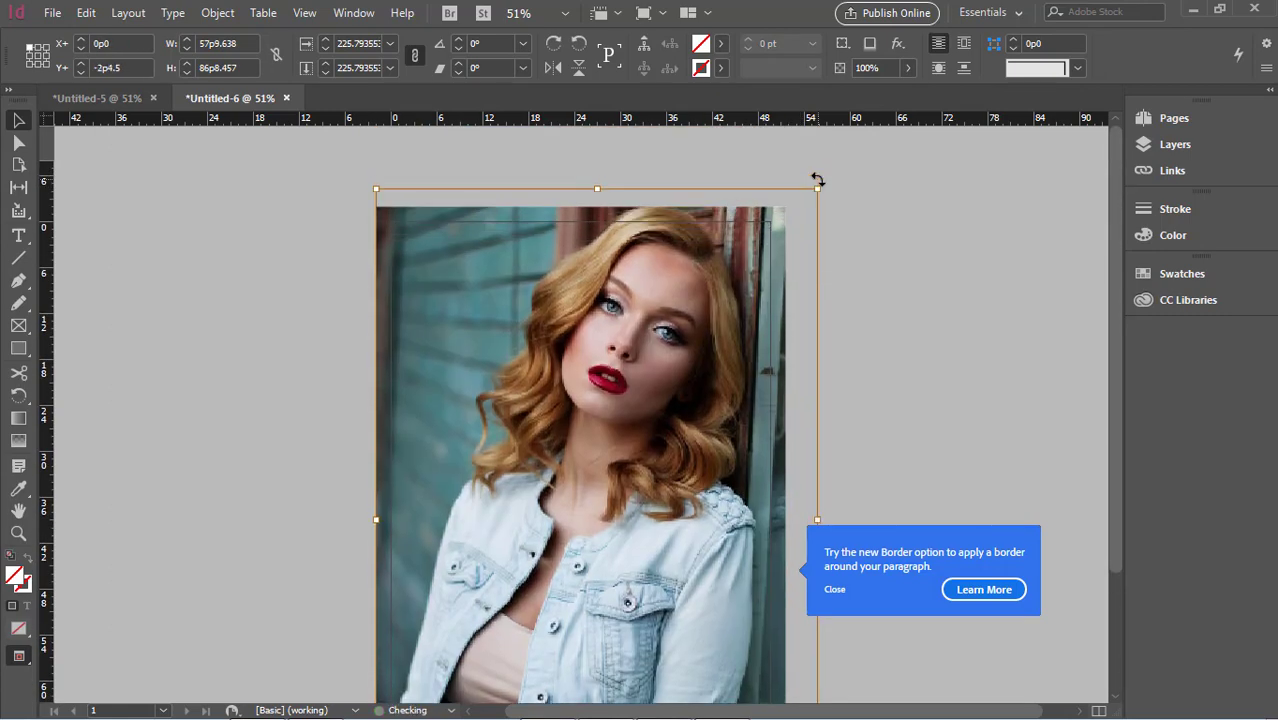
key("shift+Up")
key("Down")
key("Down")
key("Down")
key("Down")
key("Down")
key("Down")
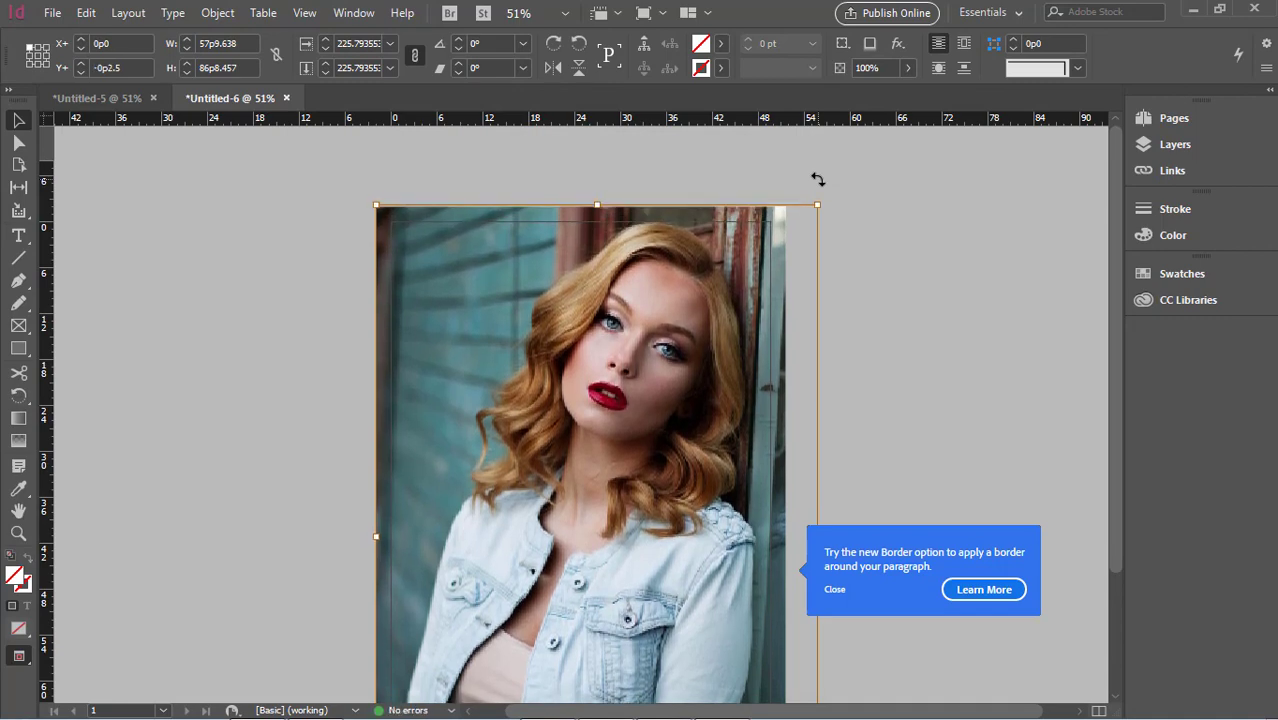
key("Down")
key("Down")
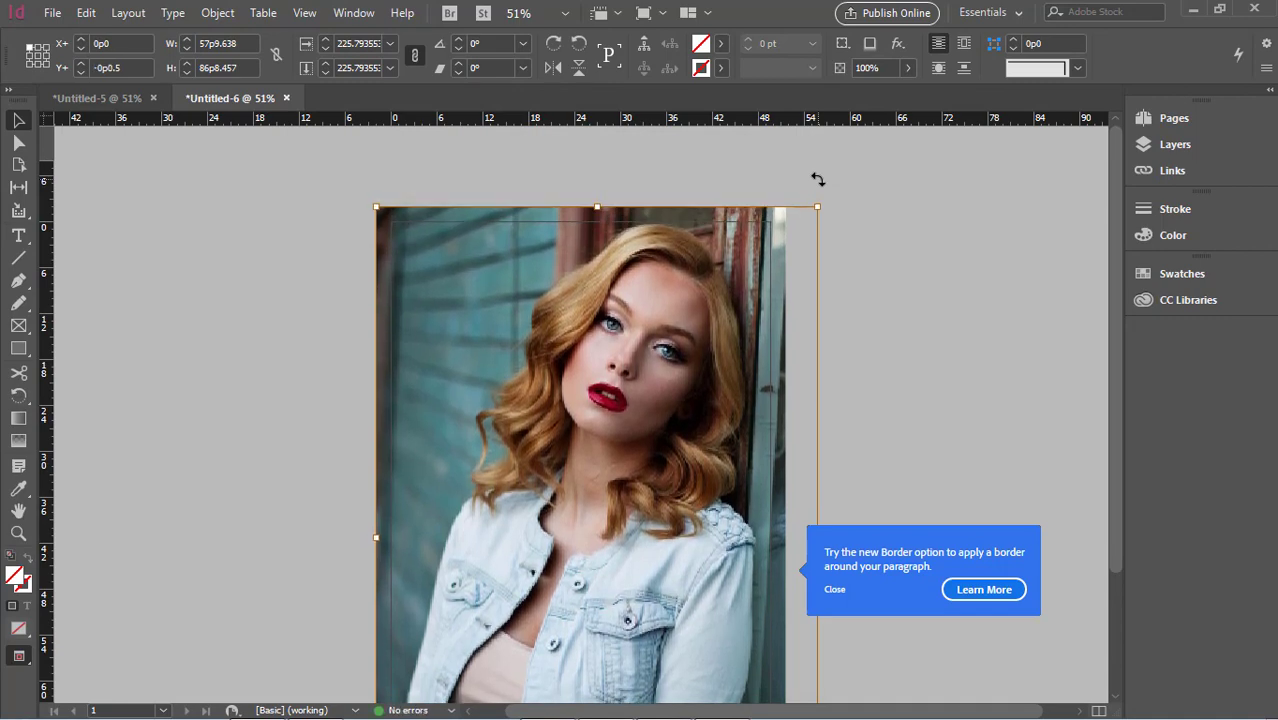
Nudge the image left inside its frame to a horizontal offset of -1p7
key("Left")
key("Left")
key("Left")
key("Left")
key("Left")
key("Left")
key("Left")
key("Left")
key("Left")
key("Left")
key("Left")
key("Left")
key("Left")
key("Left")
key("Left")
key("Left")
key("Left")
key("Left")
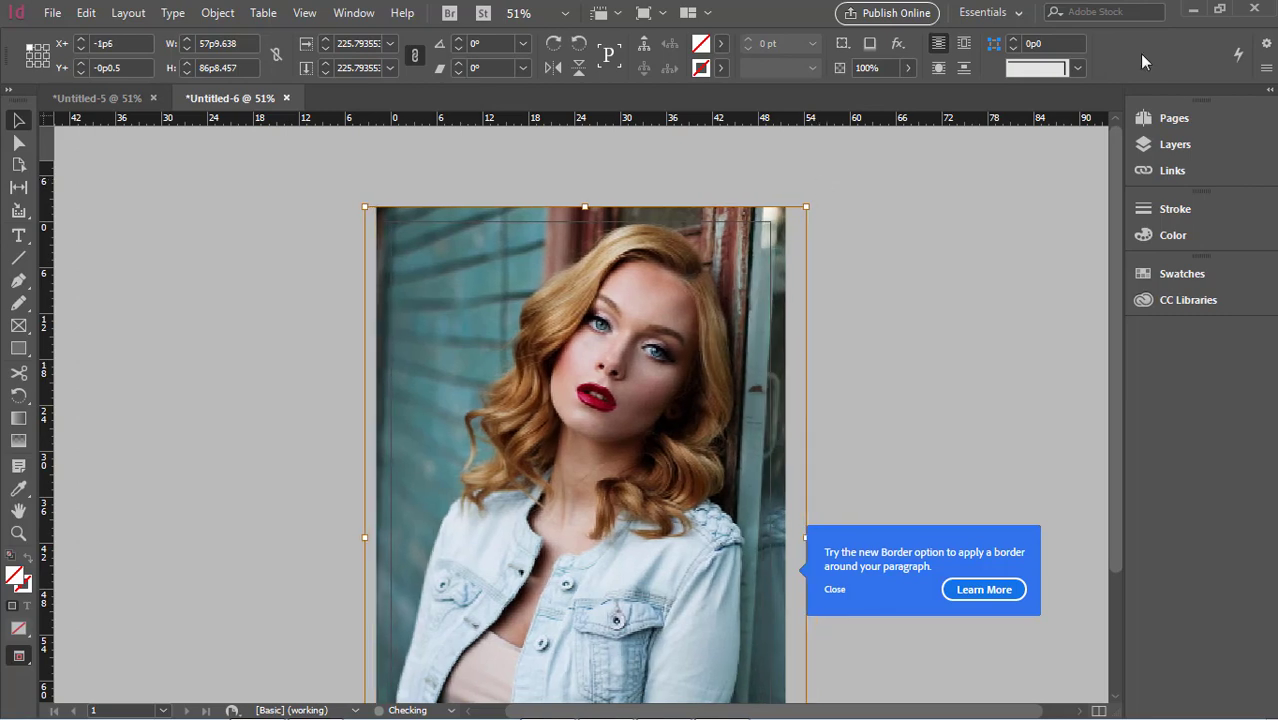
scroll(803, 380, "down", 3)
scroll(803, 380, "up", 2)
key("Left")
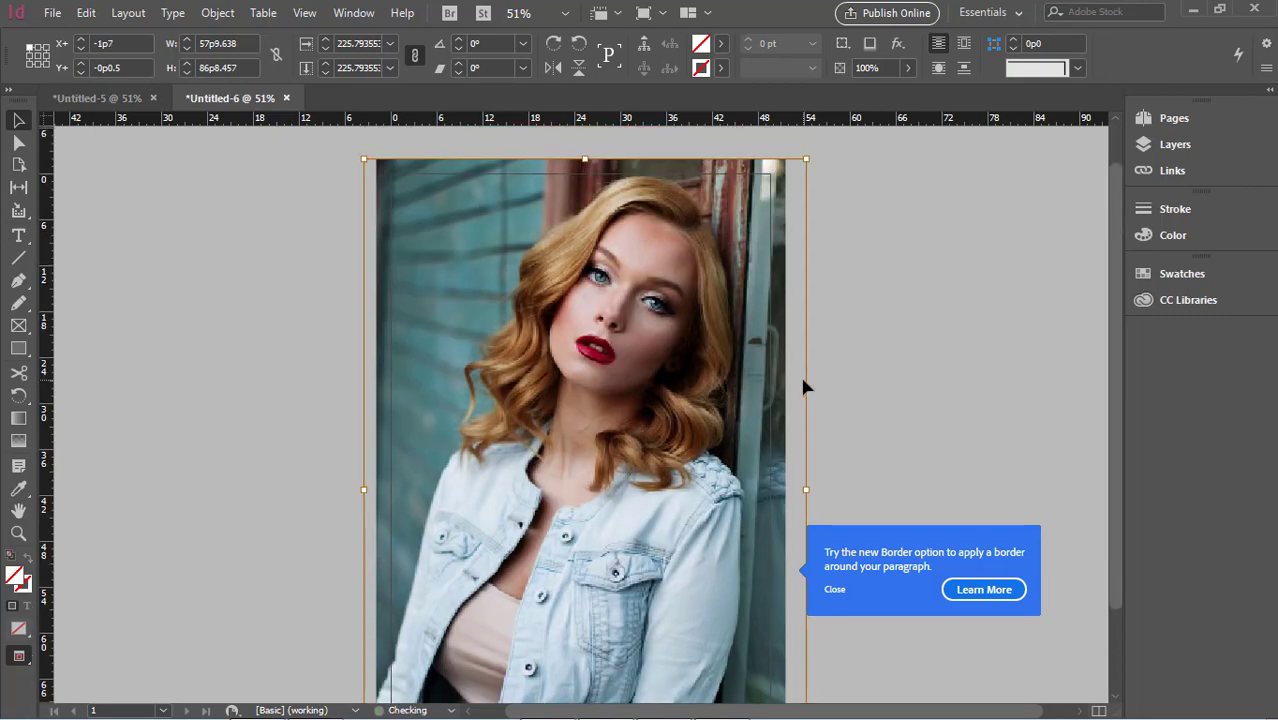
Deselect the photo, close the paragraph border tip and check the page's coverage from bottom to top
left_click(873, 340)
scroll(860, 470, "down", 1)
left_click(836, 590)
scroll(810, 440, "up", 1)
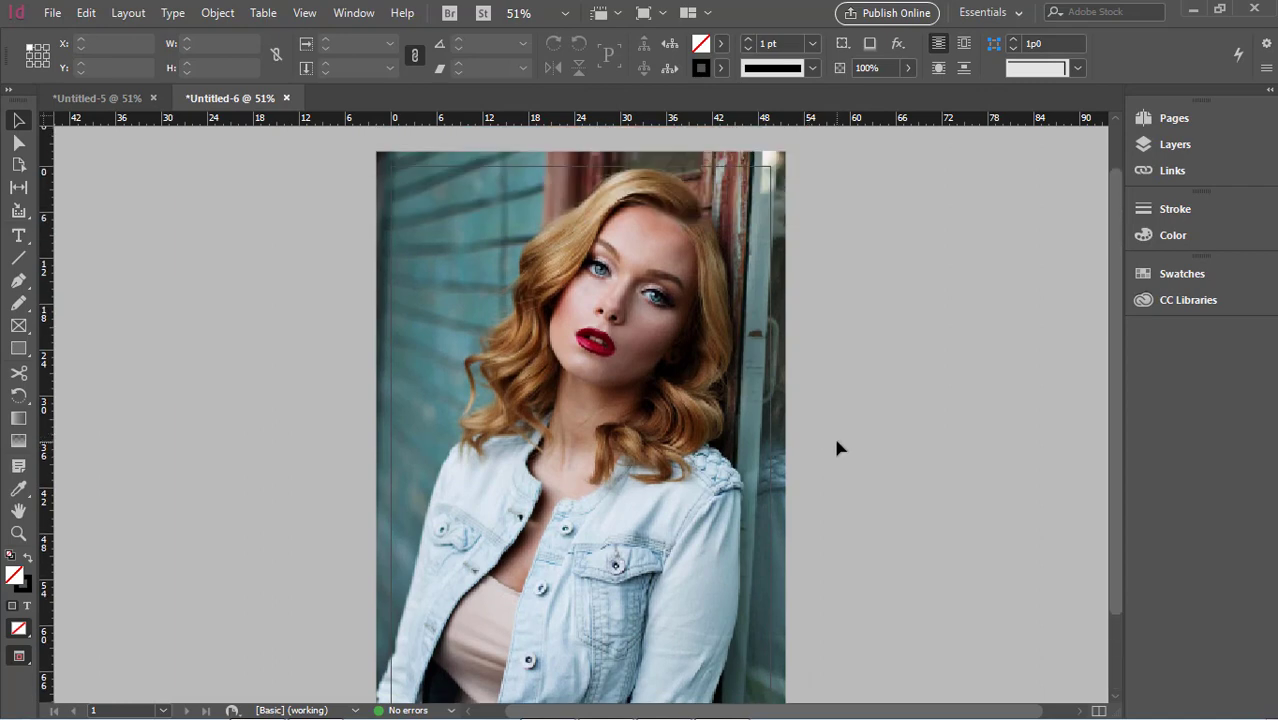
scroll(645, 410, "down", 1)
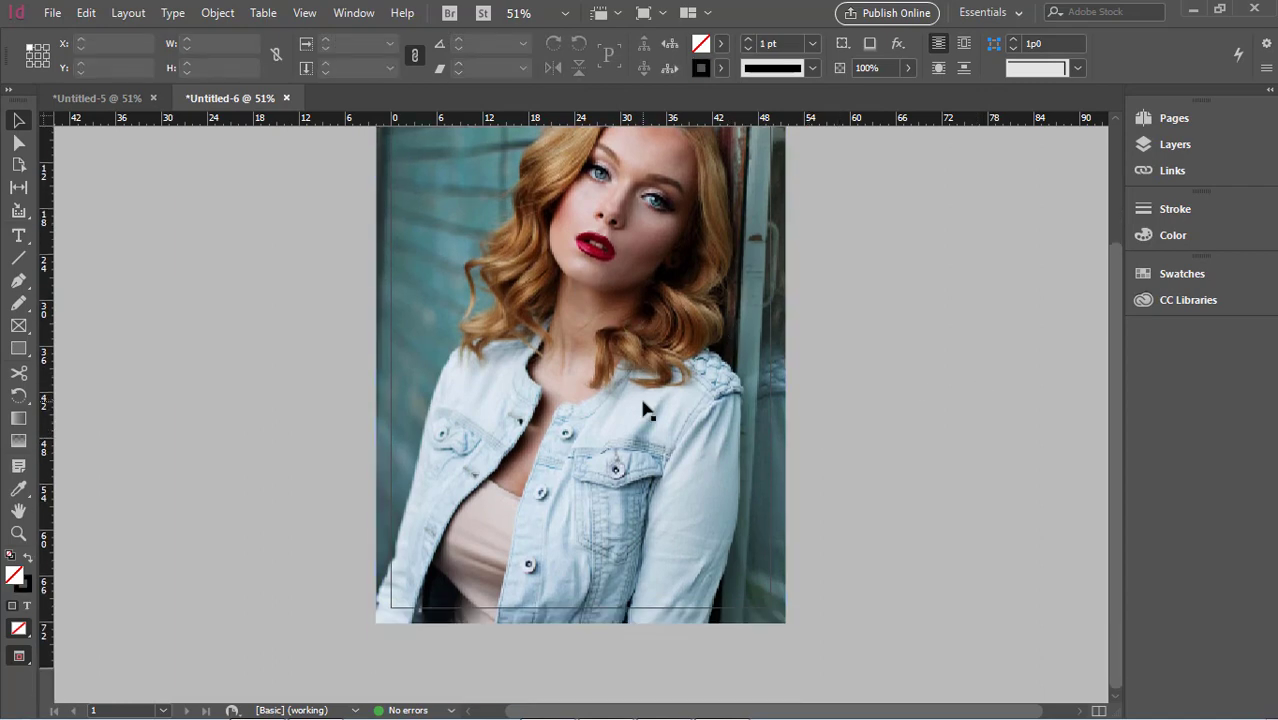
scroll(645, 410, "up", 2)
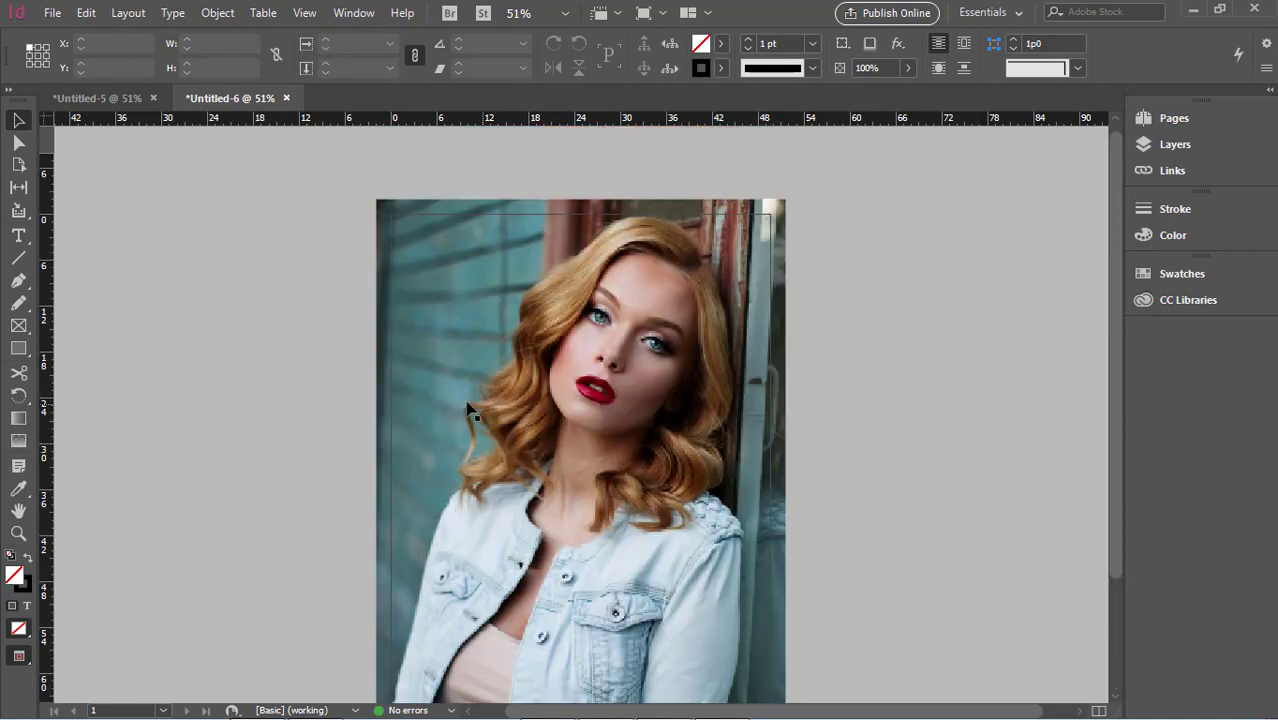
Create a text frame across the upper part of the photo and enter the title FASHION at 152 pt
left_click(18, 235)
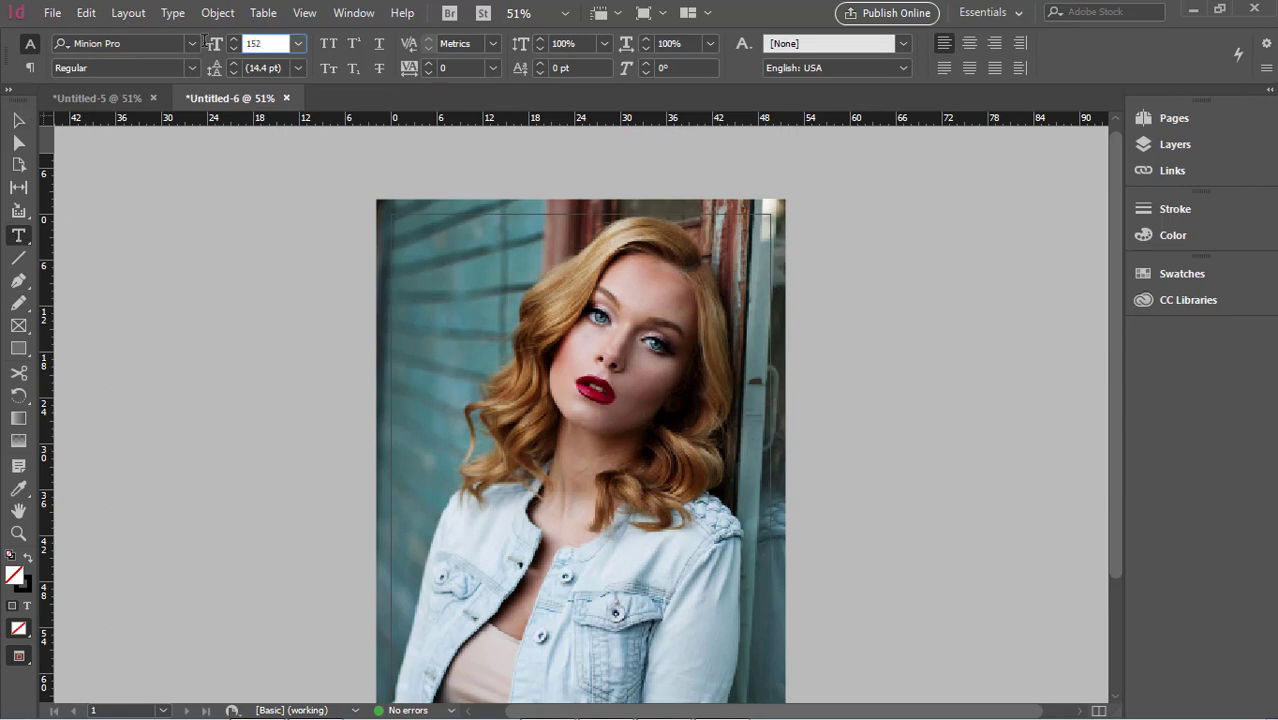
left_click_drag(416, 247, 791, 405)
type("FASHIO")
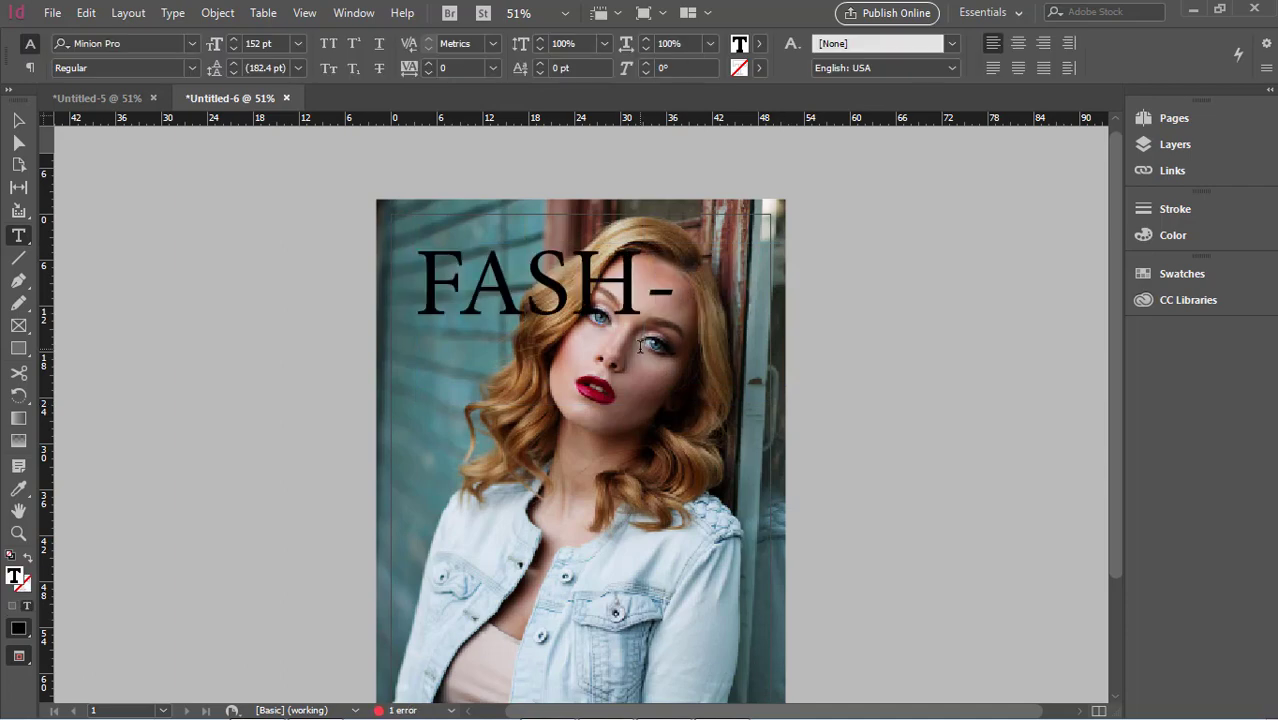
Reduce the font size of the letters FASH in the title to 130 pt
left_click(277, 45)
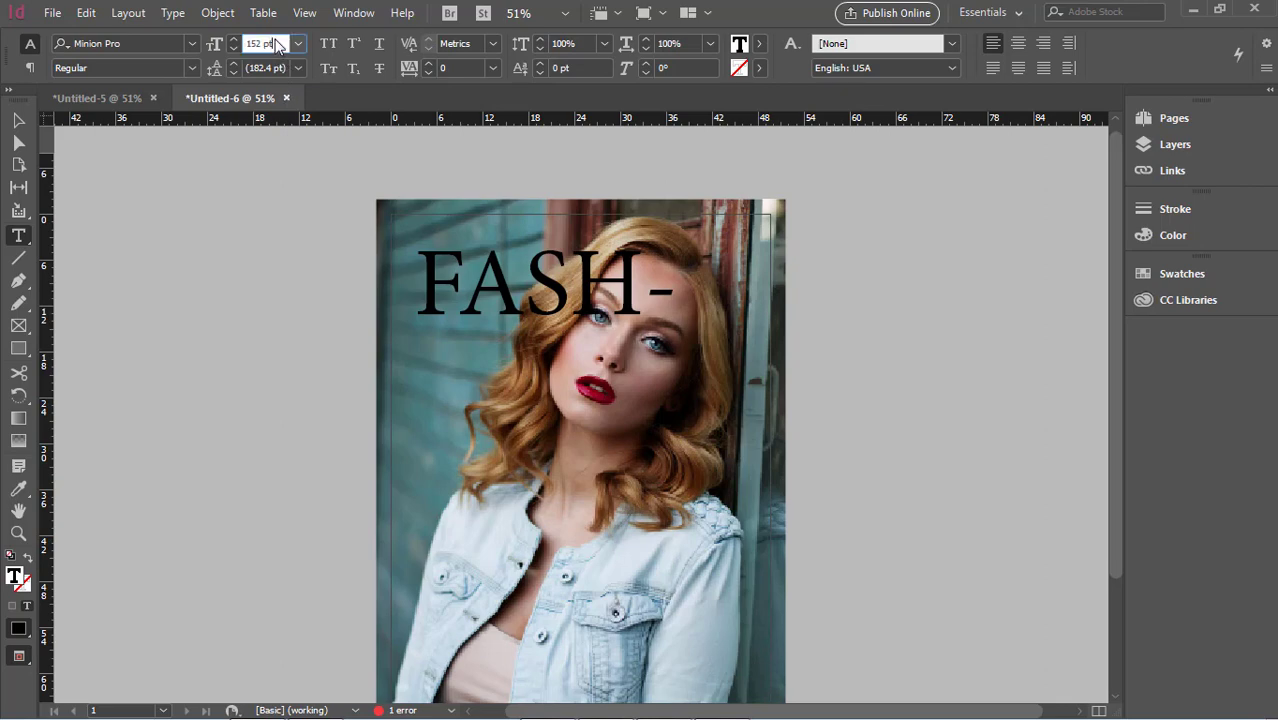
key("Down")
key("Down")
key("Down")
key("Down")
left_click_drag(420, 284, 844, 315)
left_click(844, 315)
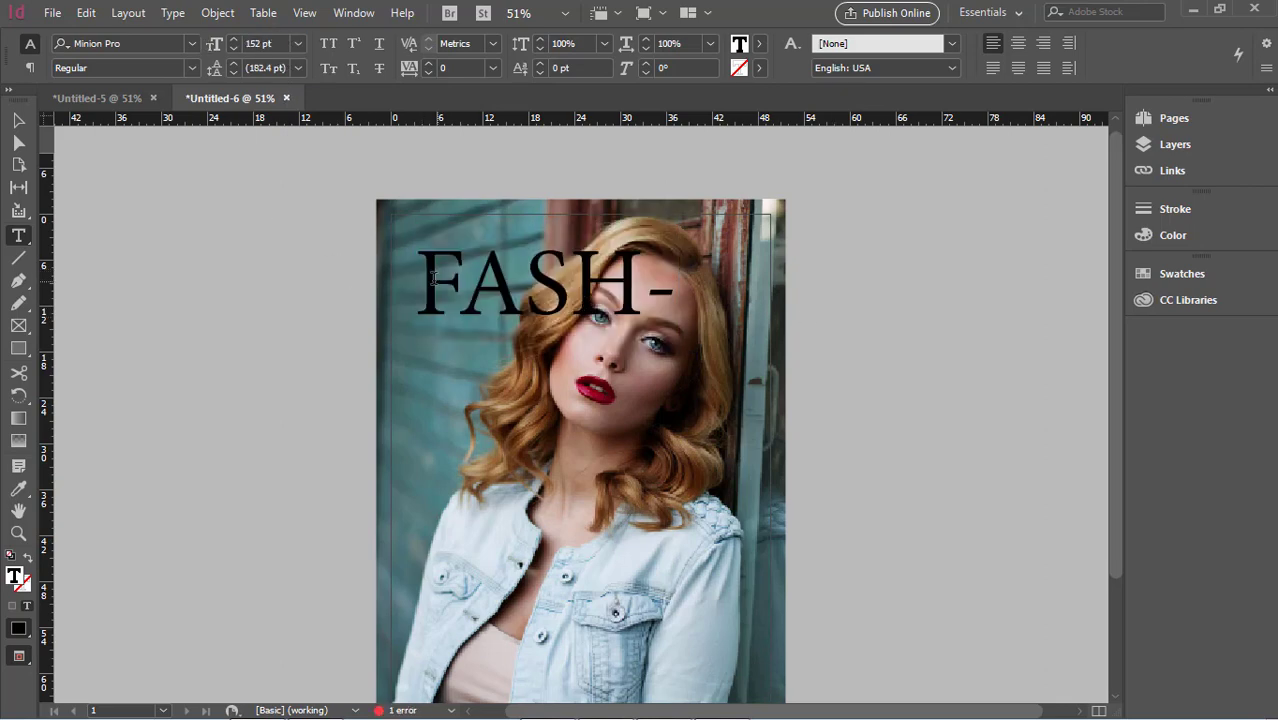
left_click_drag(432, 278, 676, 259)
key("Down")
key("Down")
key("Down")
key("Down")
key("Down")
key("Down")
key("Down")
key("Down")
key("Down")
key("Down")
key("Down")
key("Down")
key("Down")
key("Down")
key("Down")
key("Down")
key("Down")
key("Down")
key("Down")
key("Down")
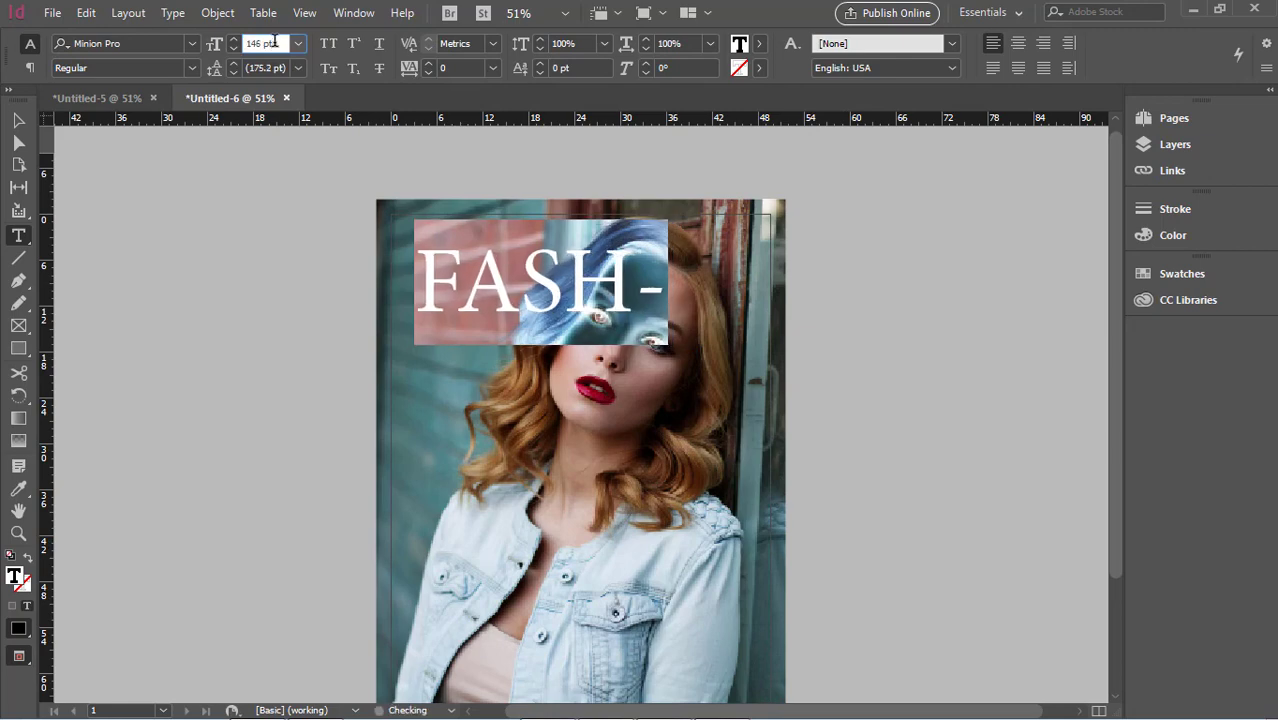
key("Down")
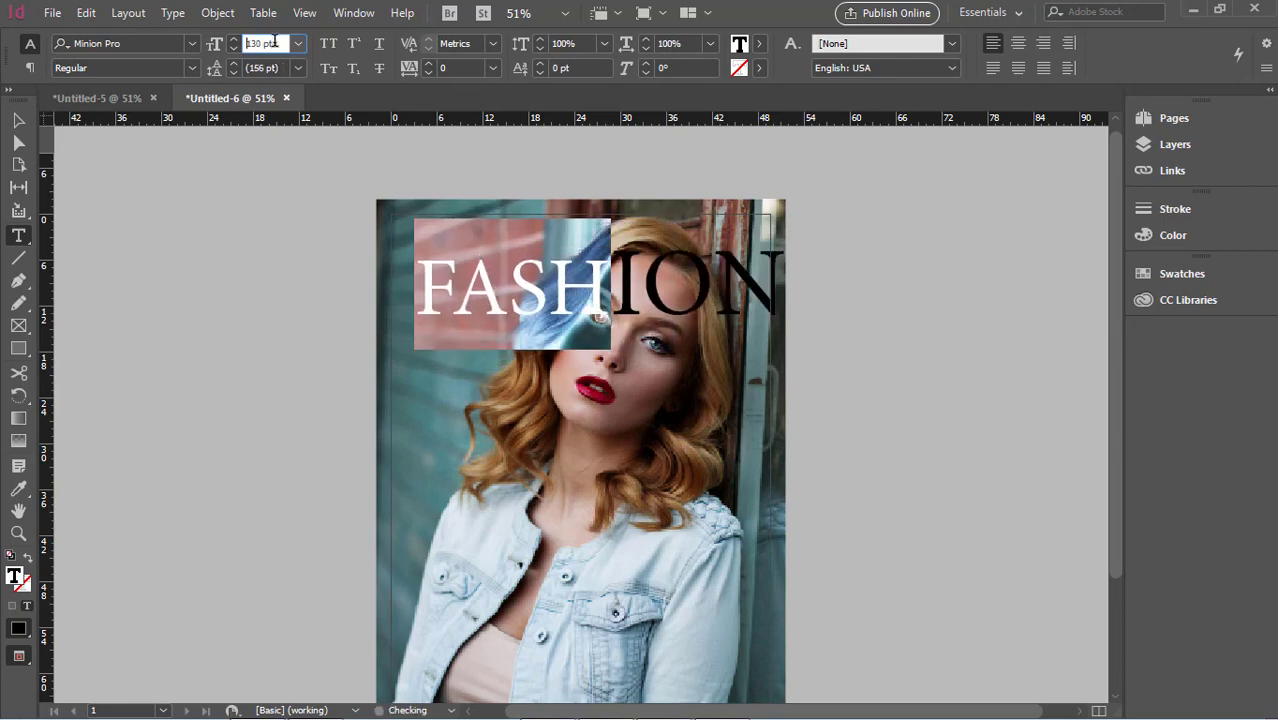
Set the whole FASHION title to 72 pt and gradually increase its font size to 131 pt
left_click(493, 305)
key("ctrl+a")
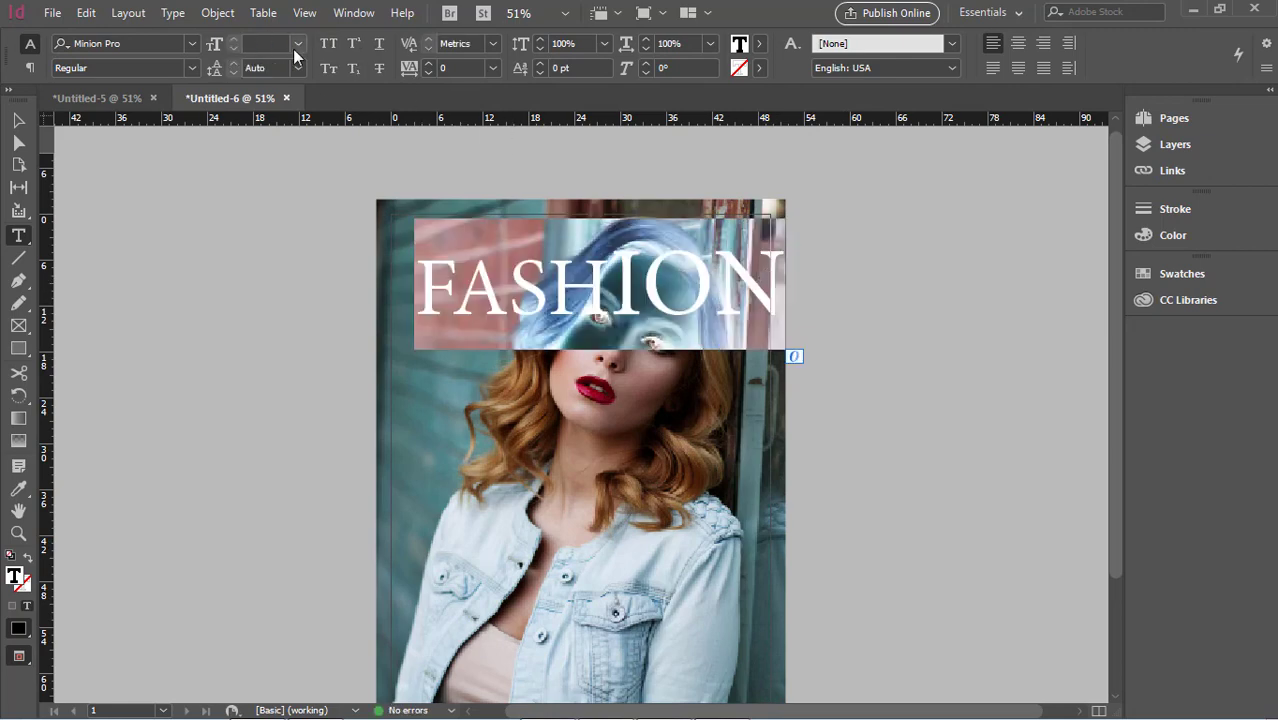
left_click(298, 43)
left_click(277, 343)
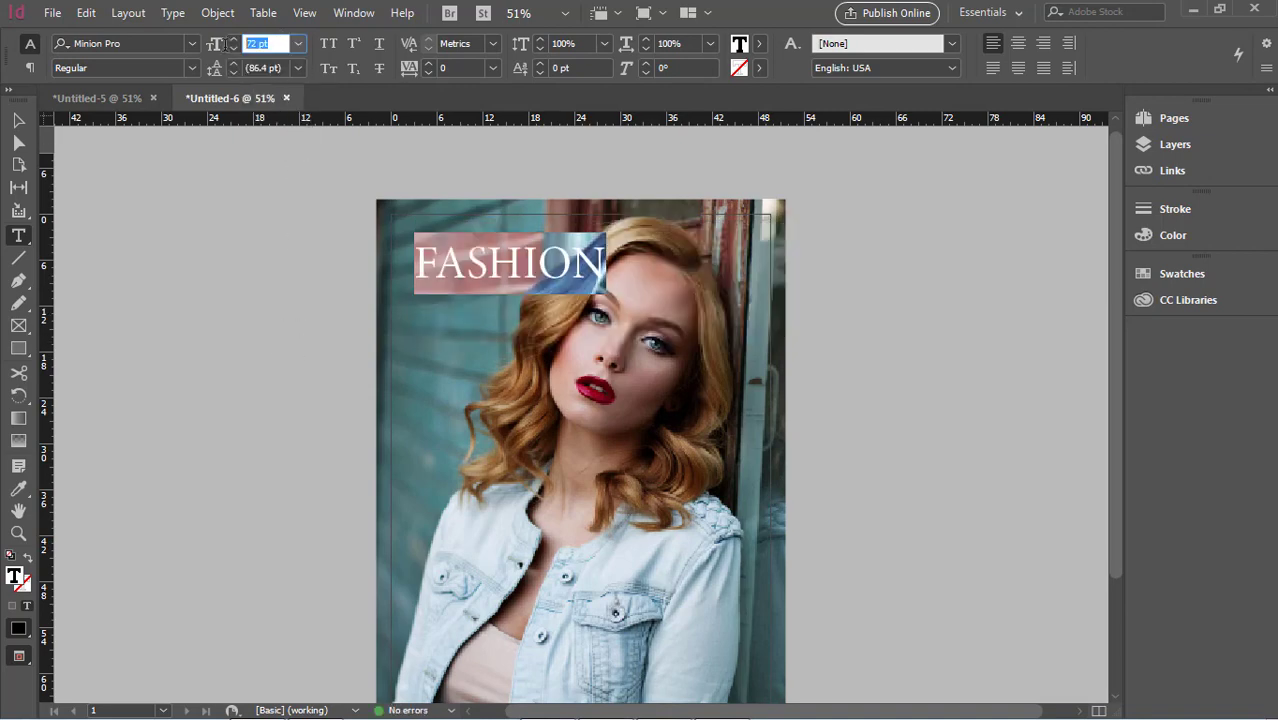
key("Up")
key("Up")
key("Up")
key("Up")
key("Up")
key("Up")
key("Up")
key("Up")
key("Up")
key("Up")
key("Up")
key("Up")
key("Up")
key("Up")
key("Up")
key("Up")
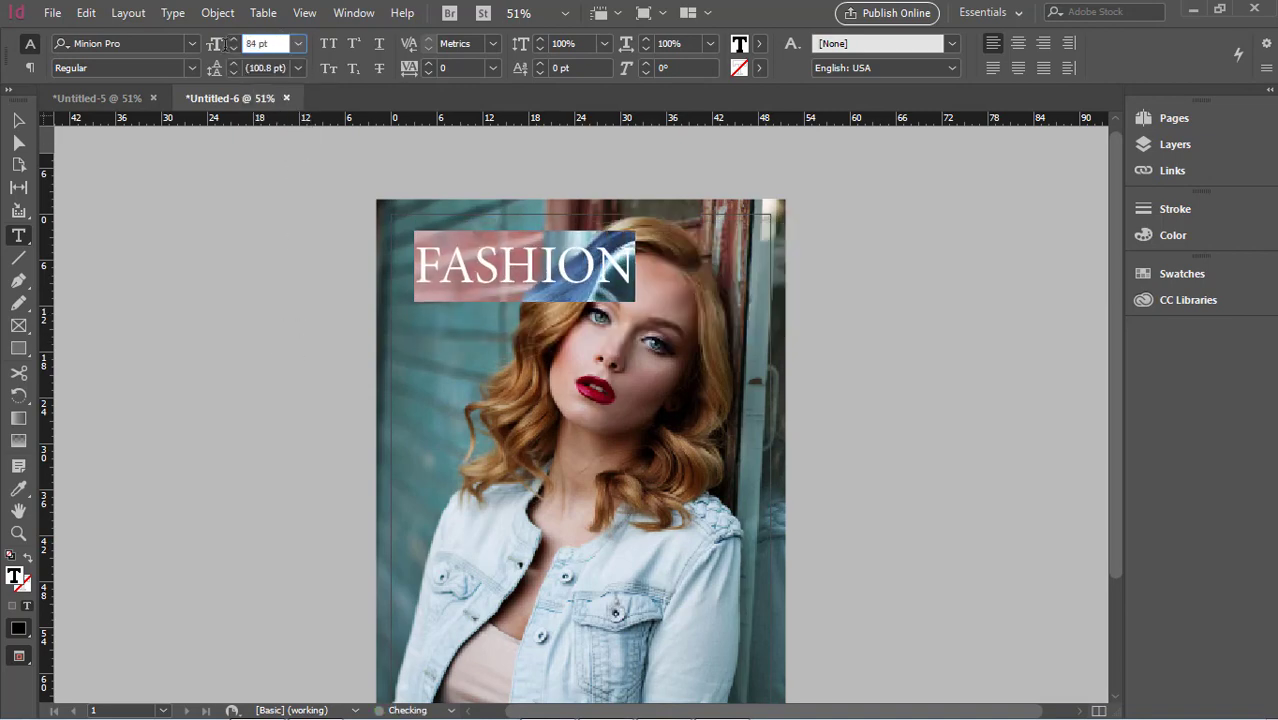
key("Up")
key("Up")
key("Up")
key("Up")
key("Up")
key("Up")
key("Up")
key("Up")
key("Up")
key("Up")
key("Up")
key("Up")
key("Up")
key("Up")
key("Up")
key("Up")
key("Up")
key("Up")
key("Up")
key("Up")
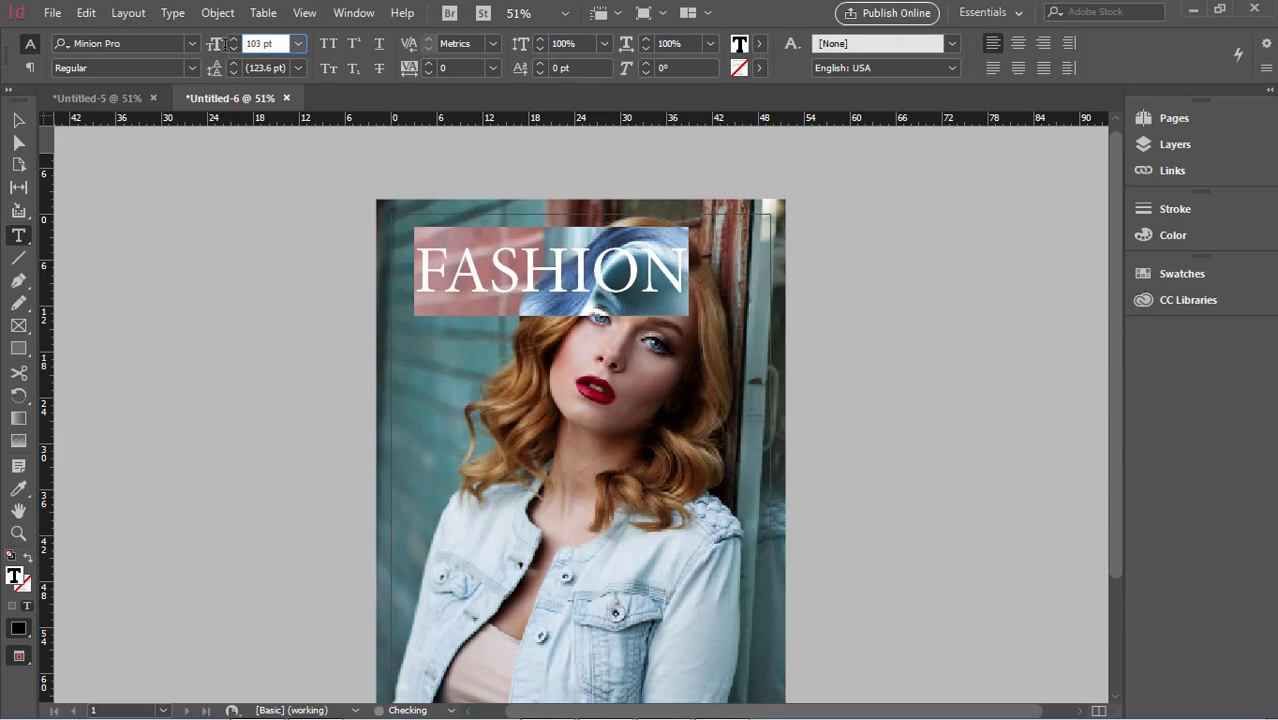
key("Up")
key("Up")
key("Up")
key("Up")
key("Up")
key("Up")
key("Up")
key("Up")
key("Up")
key("Up")
key("Up")
key("Up")
key("Up")
key("Up")
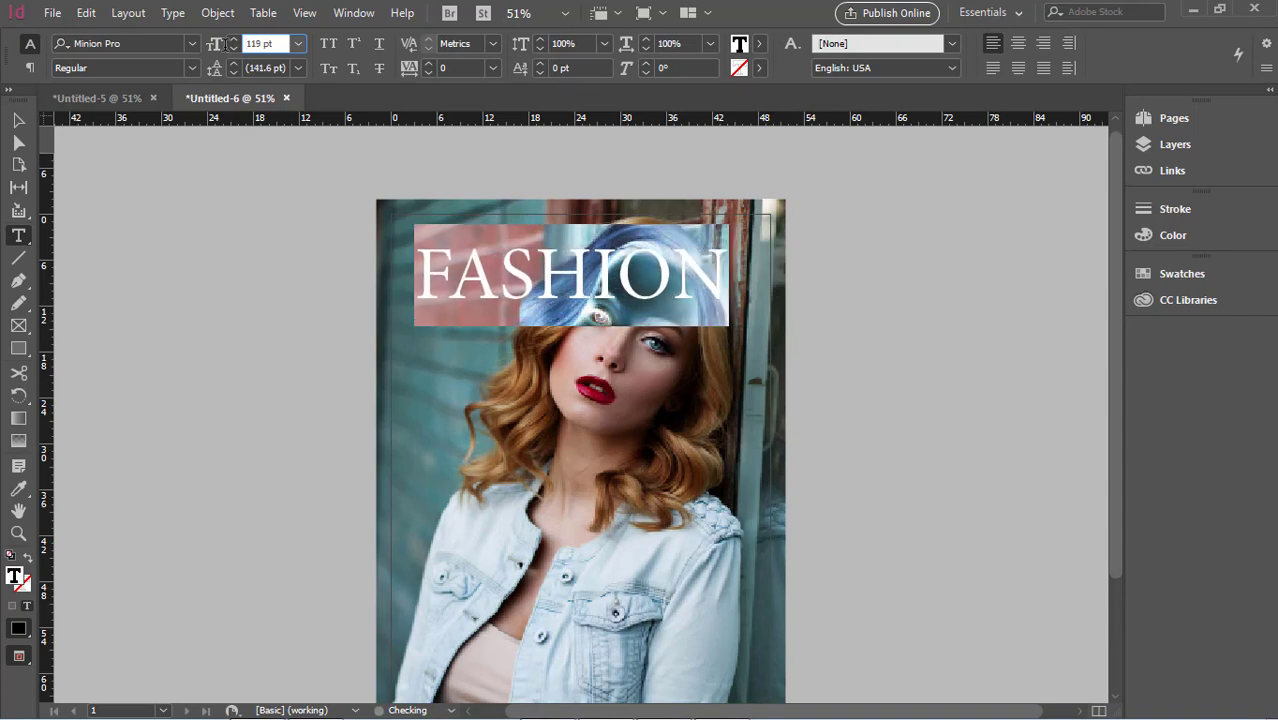
key("Up")
key("Up")
key("Up")
key("Up")
key("Up")
key("Up")
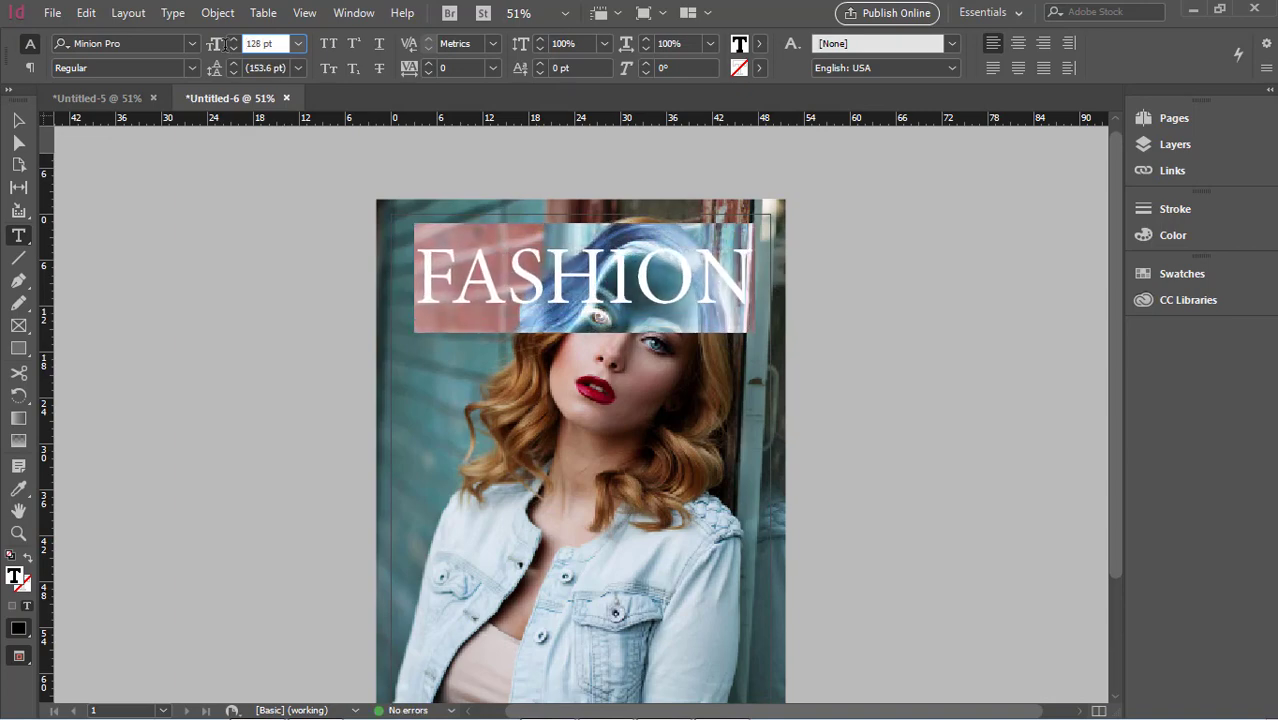
key("Up")
key("Up")
key("Up")
Color the letters ION of the title with the red C=15 M=100 Y=100 swatch
left_click_drag(615, 252, 760, 326)
left_click(759, 43)
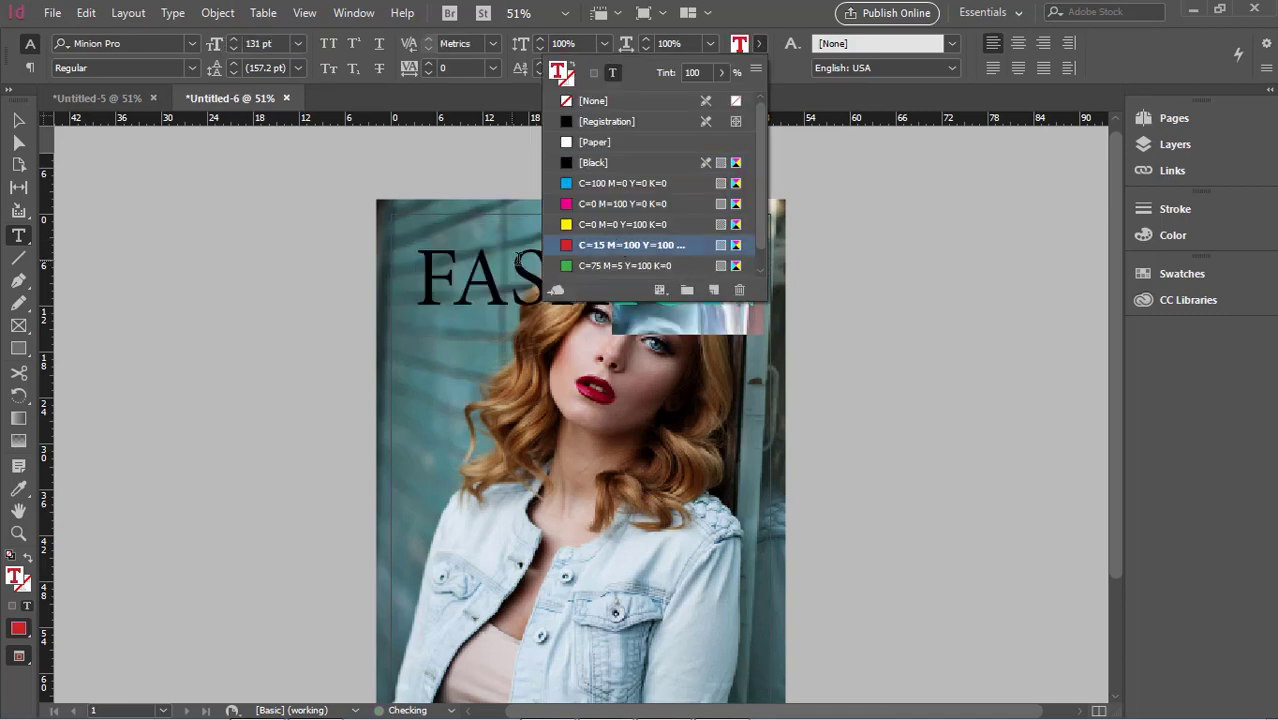
left_click(620, 245)
Change the font of the whole FASHION title to Oswald
left_click(620, 277)
key("ctrl+a")
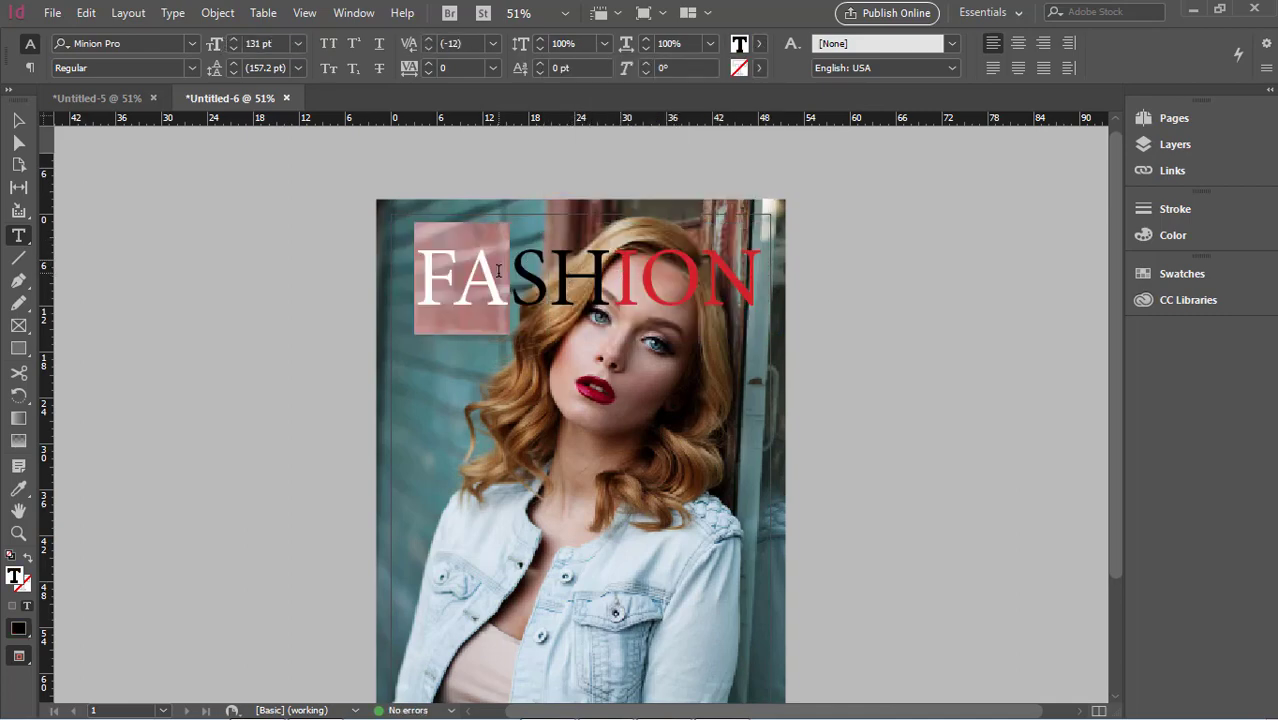
left_click(150, 43)
type("os")
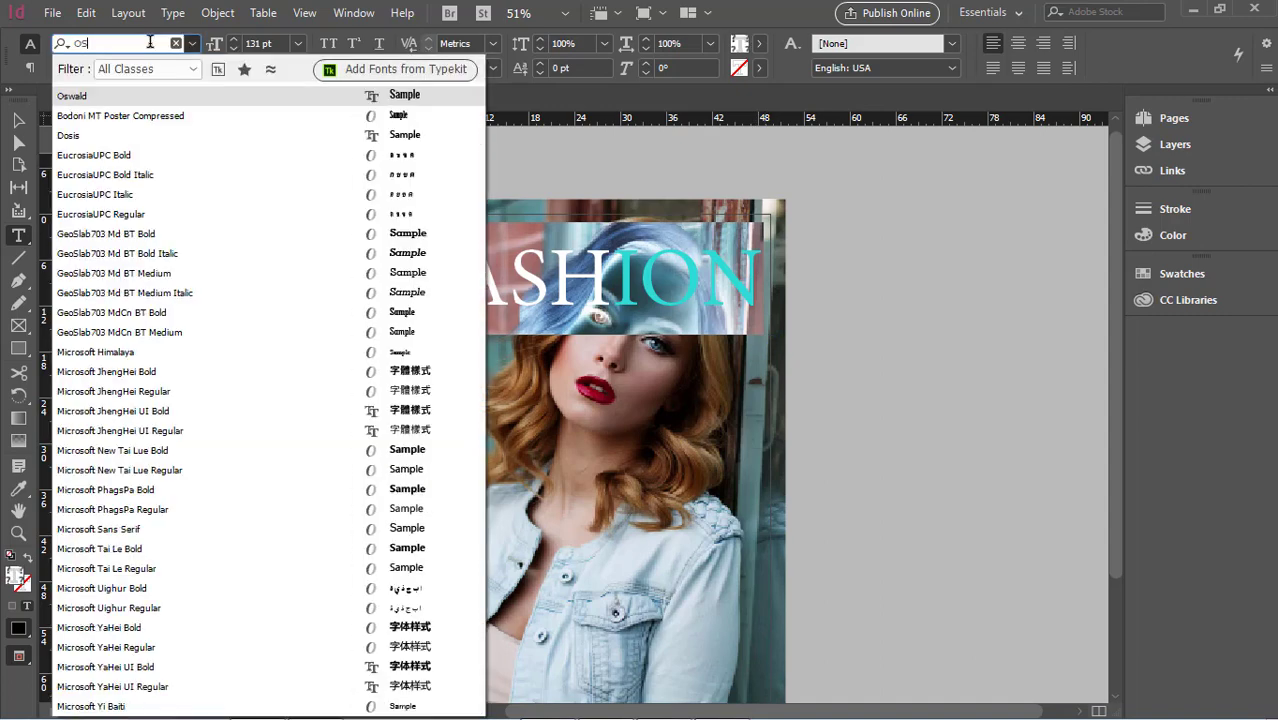
left_click(120, 93)
Color the letters FASH of the title with the [Paper] swatch
left_click_drag(700, 305, 425, 305)
left_click_drag(585, 305, 405, 305)
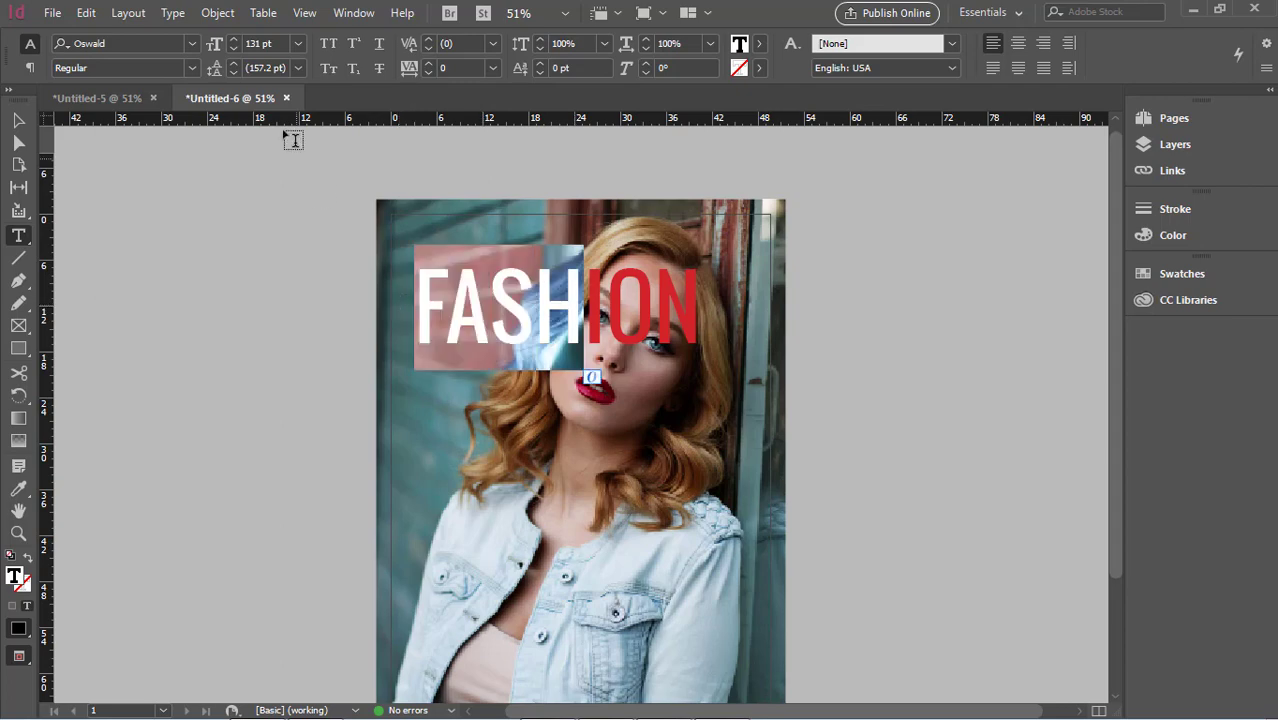
left_click(757, 45)
left_click(580, 140)
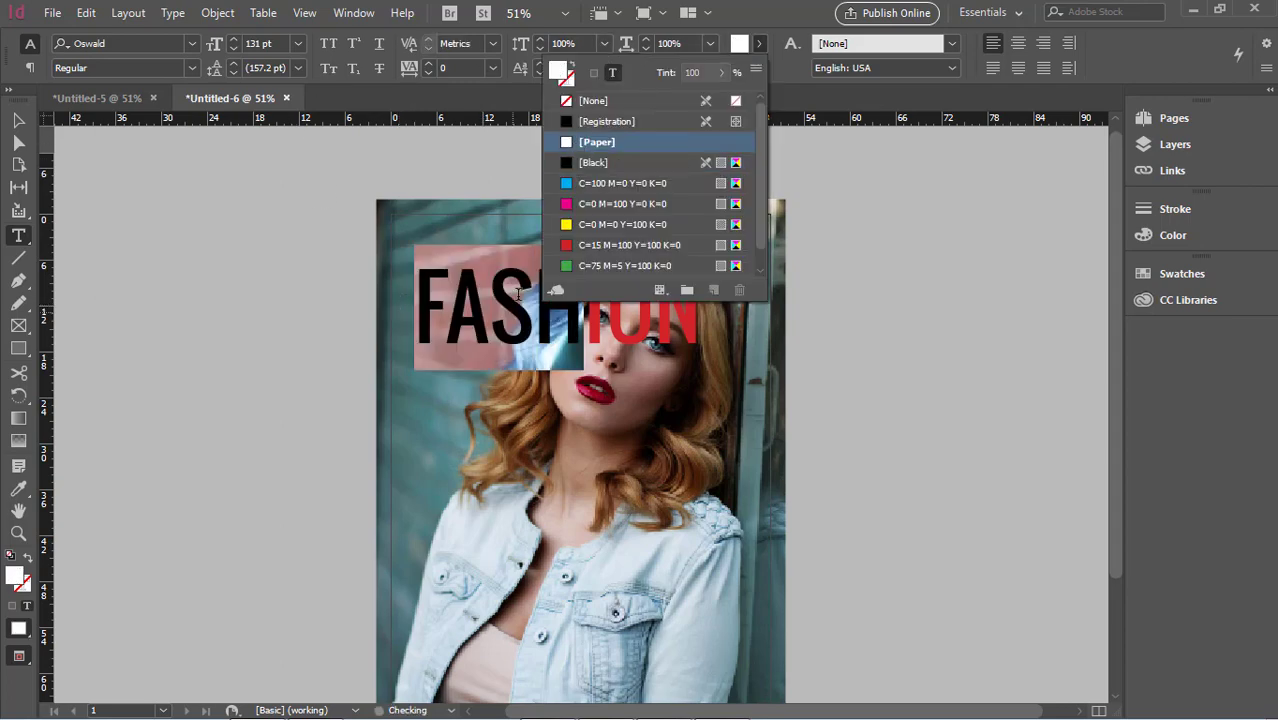
left_click(535, 310)
Move the title frame to X 1p0, Y 0p0, near the upper-left corner of the cover
key("ctrl+a")
left_click(18, 120)
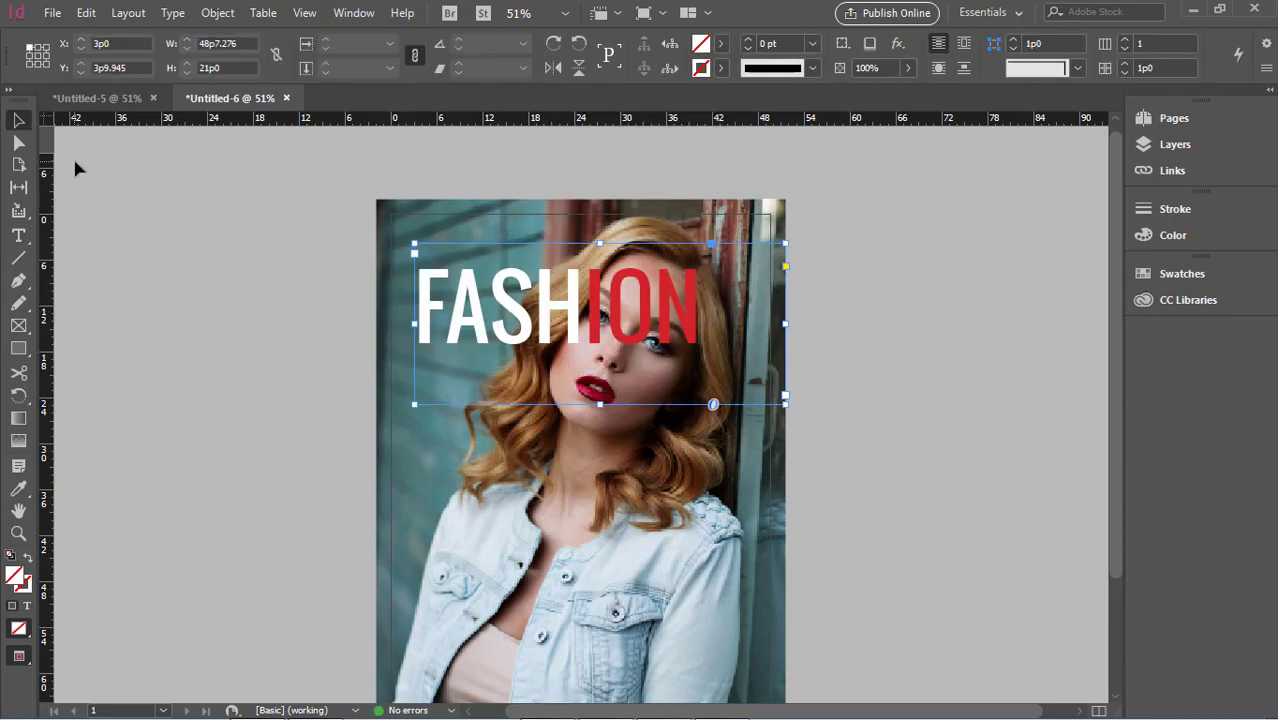
left_click_drag(656, 342, 637, 310)
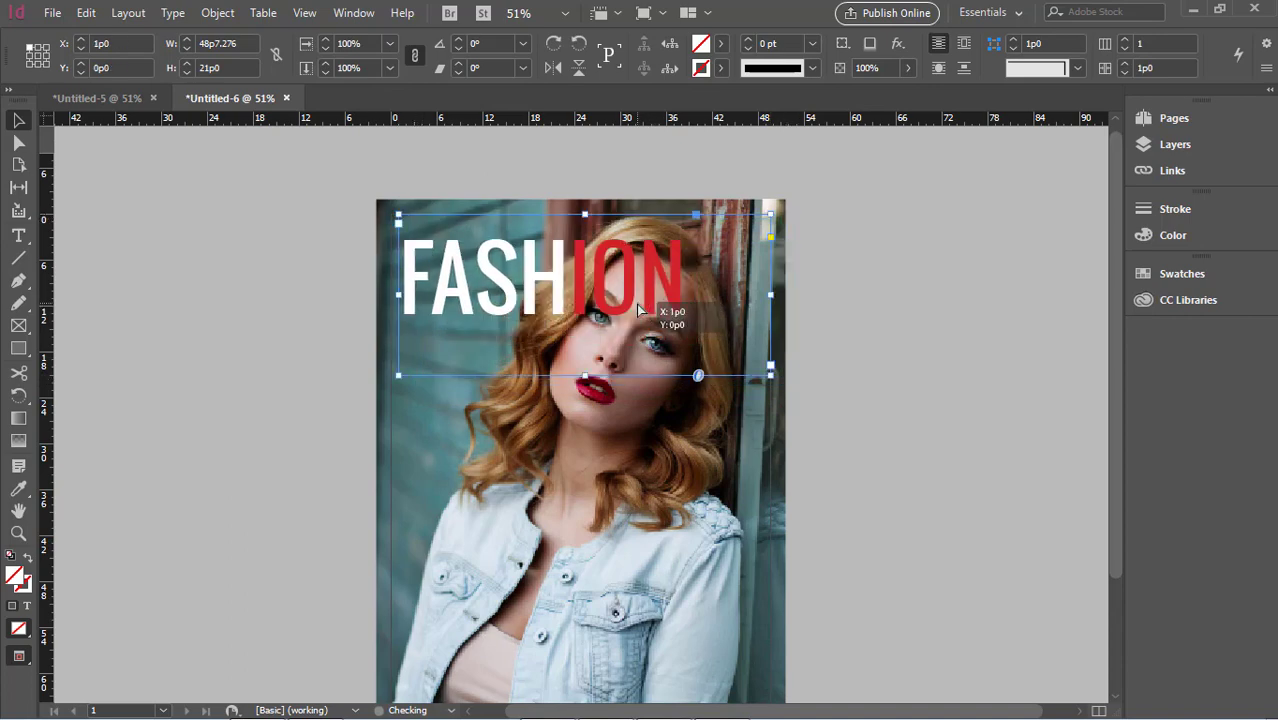
Gradually increase the font size of the whole FASHION title to 162 pt
left_click(21, 237)
double_click(695, 289)
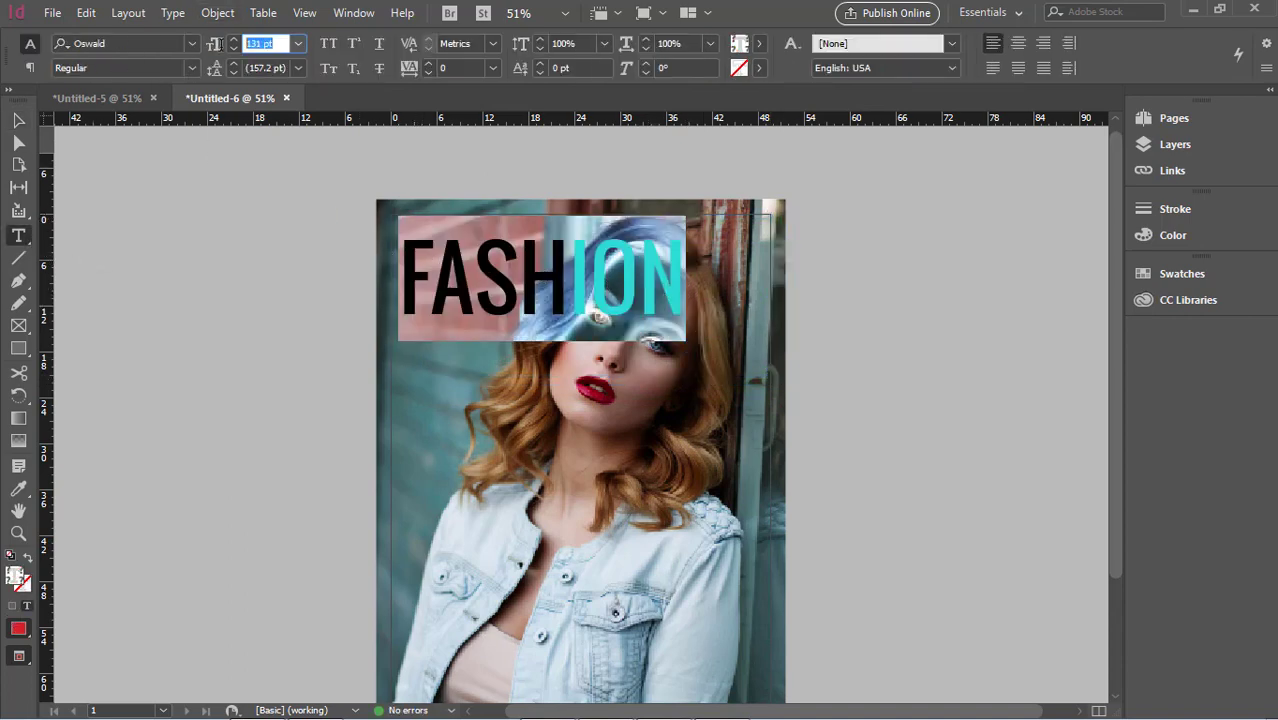
key("Up")
key("Up")
key("Up")
key("Up")
key("Up")
key("Up")
key("Up")
key("Up")
key("Up")
key("Up")
key("Up")
key("Up")
key("Up")
key("Up")
key("Up")
key("Up")
key("Up")
key("Up")
key("Up")
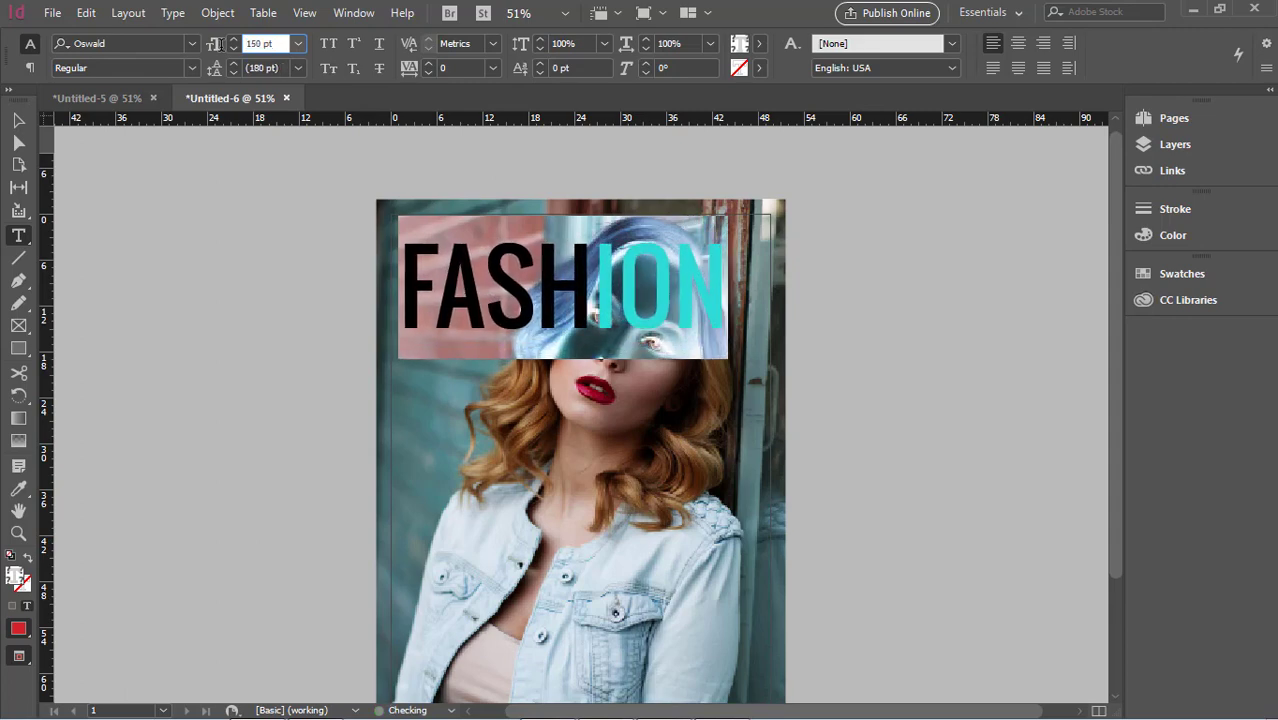
key("Up")
key("Up")
key("Up")
key("Up")
key("Up")
key("Up")
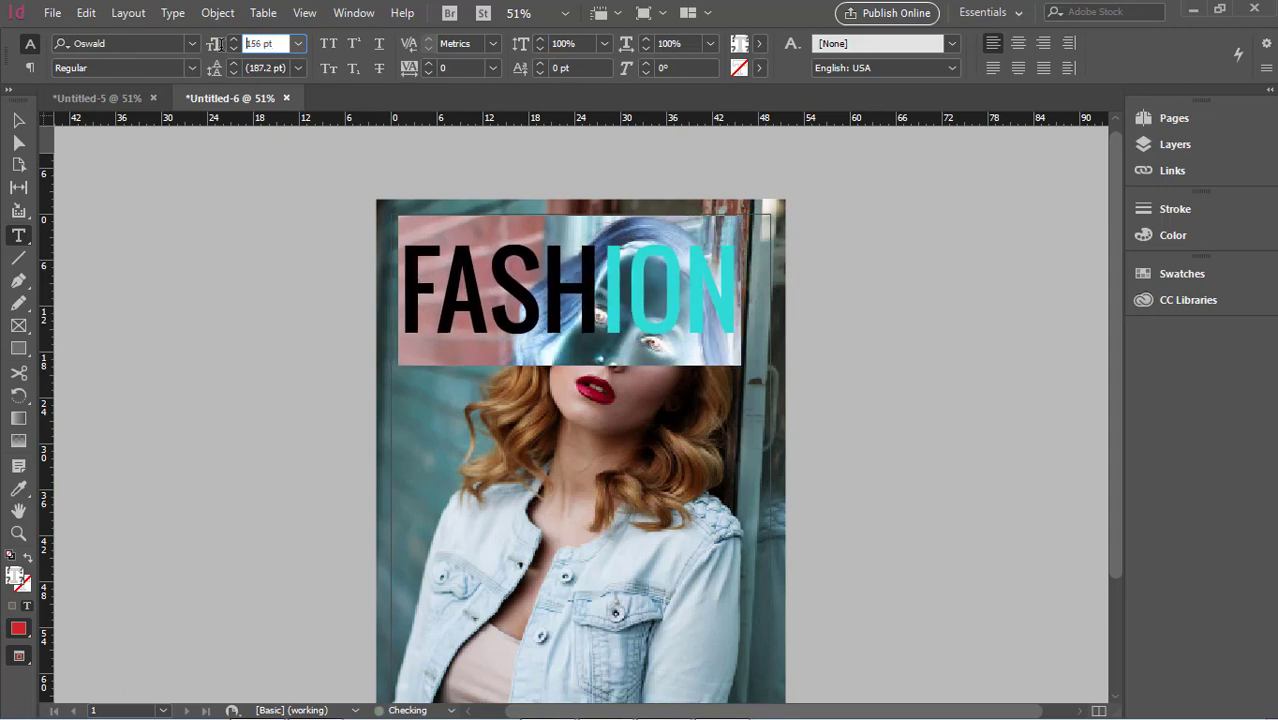
key("Up")
key("Up")
key("Up")
key("Up")
key("Up")
key("Up")
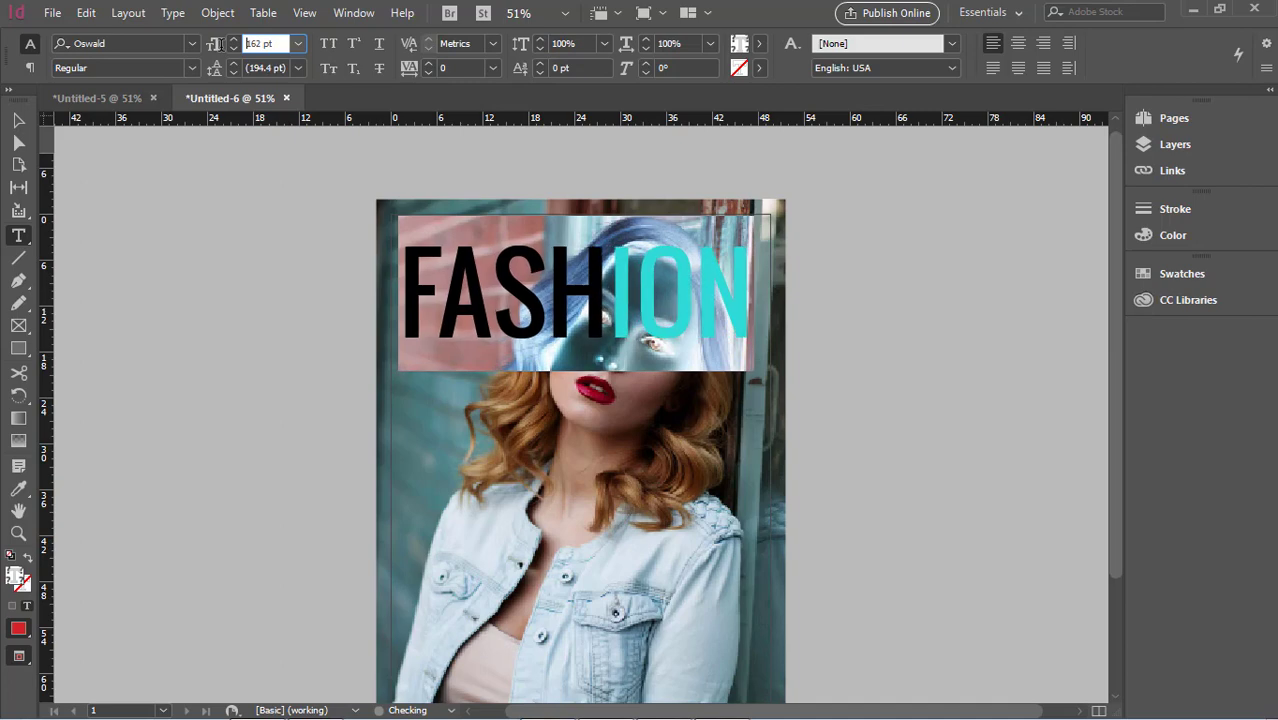
Set the font size of the whole FASHION title to 152 pt
left_click(391, 168)
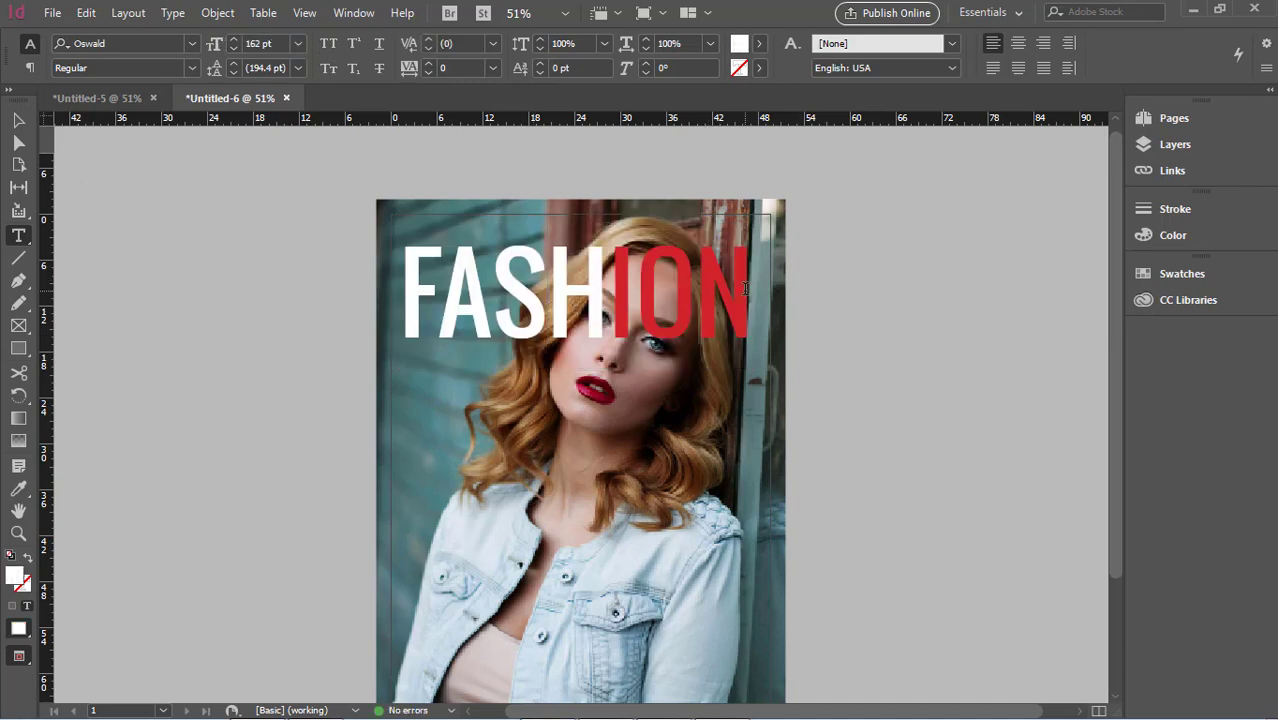
key("ctrl+a")
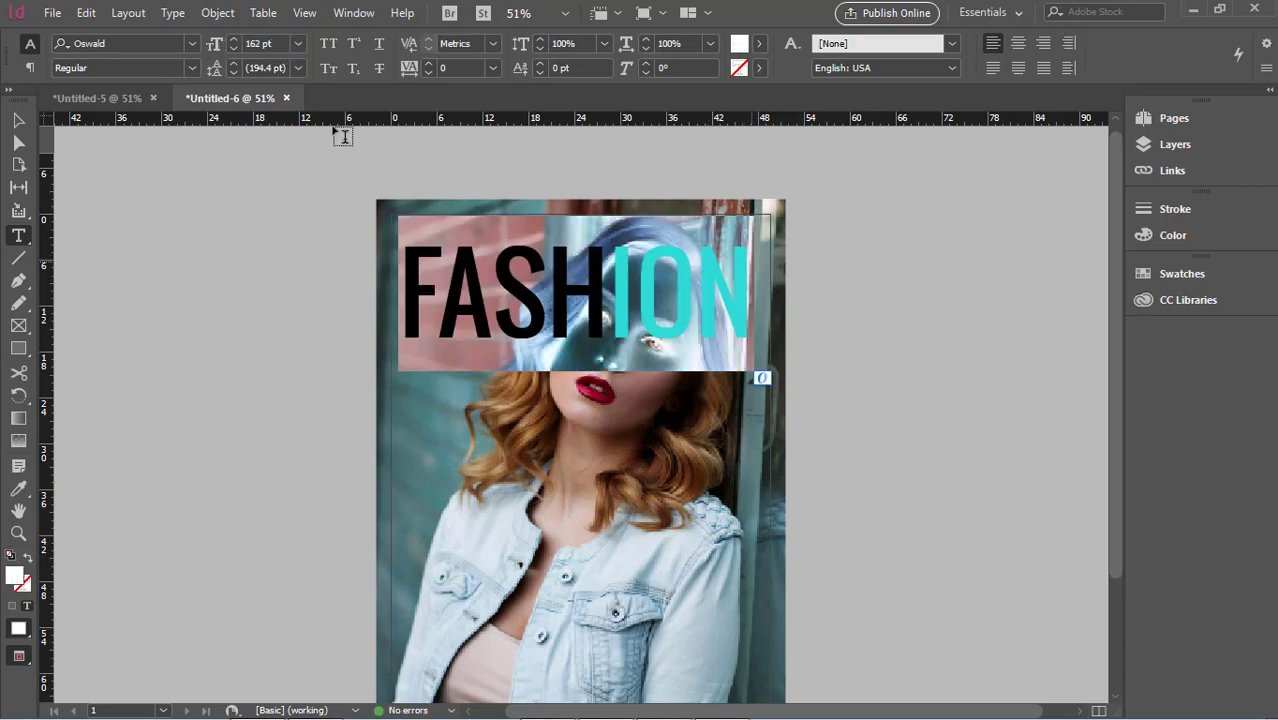
left_click(268, 44)
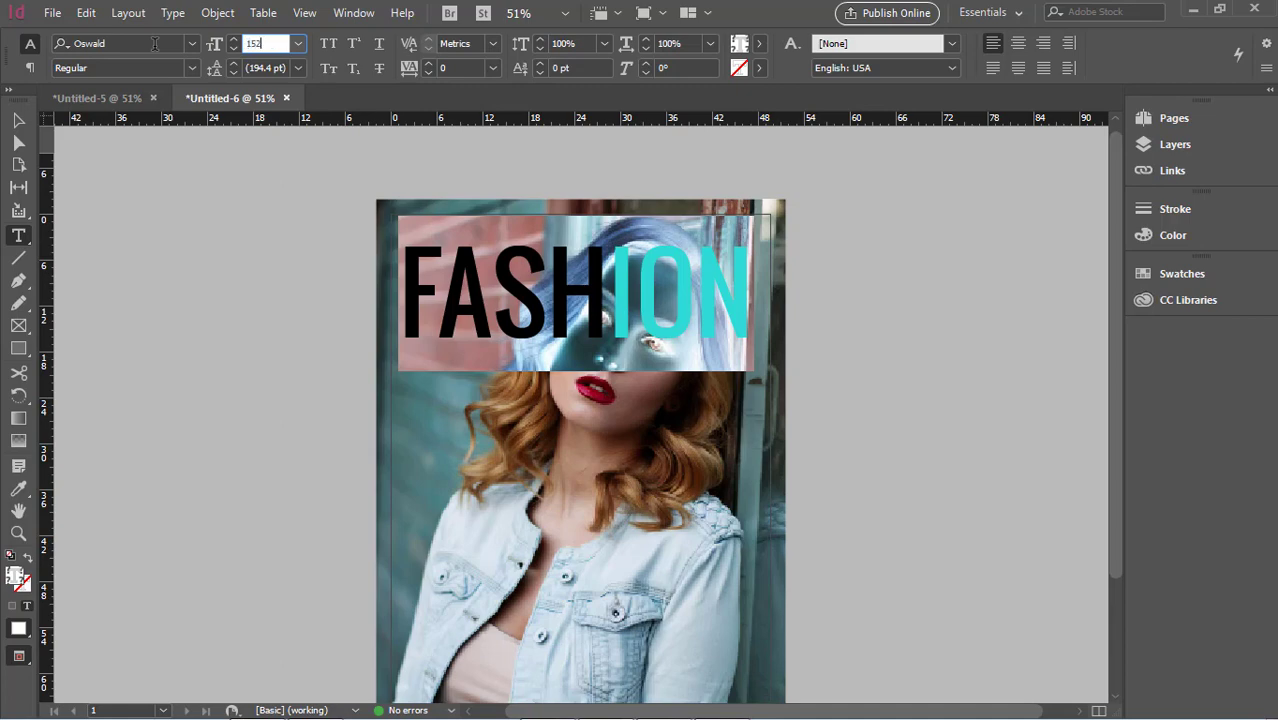
key("Return")
key("Escape")
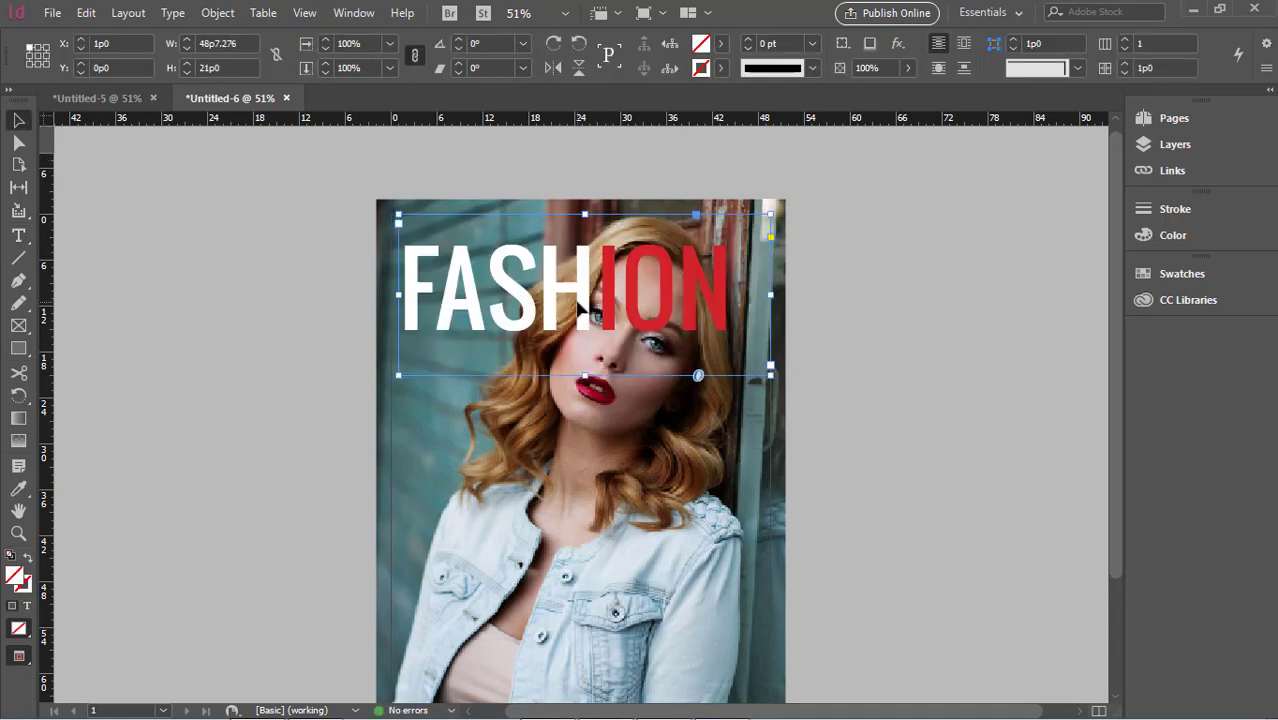
Shrink the title frame to 44p3.638 wide by 15p3 high and move it to X 3p2.138, Y -1p11.055
left_click_drag(770, 294, 737, 296)
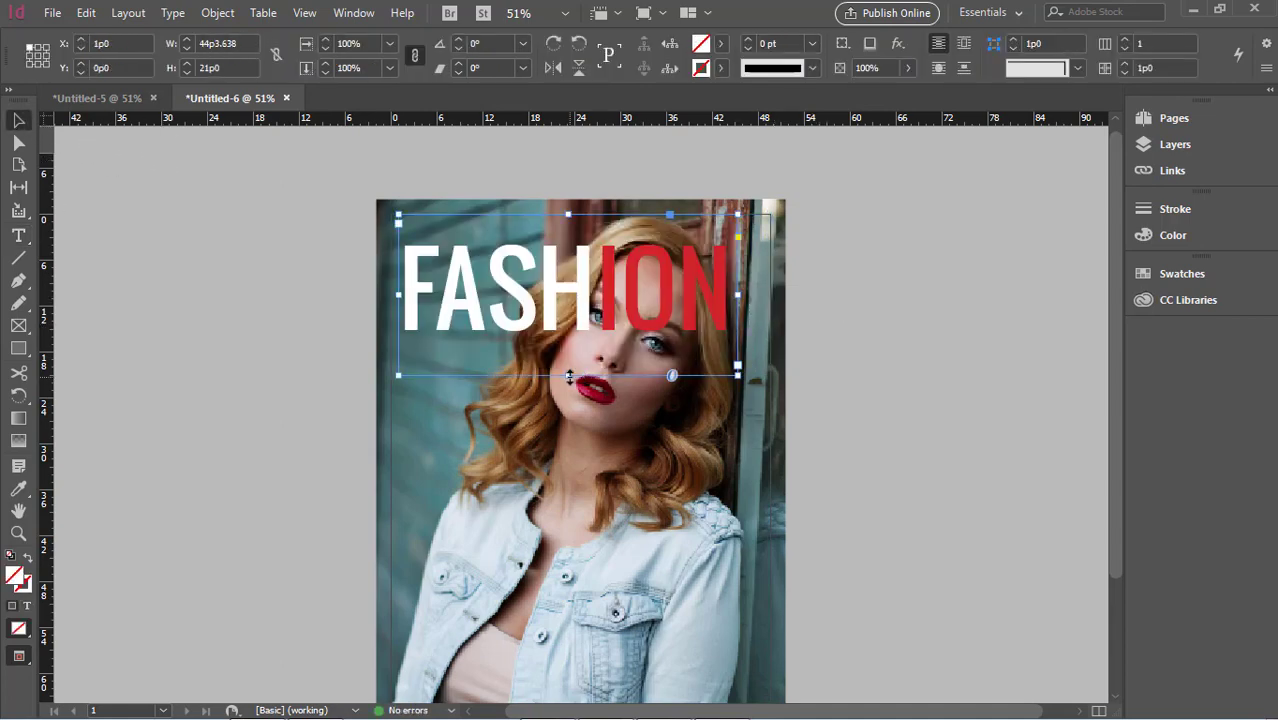
left_click_drag(569, 377, 570, 336)
mouse_move(571, 214)
left_mouse_down()
mouse_move(571, 236)
mouse_move(568, 221)
left_mouse_up()
key("ctrl+z")
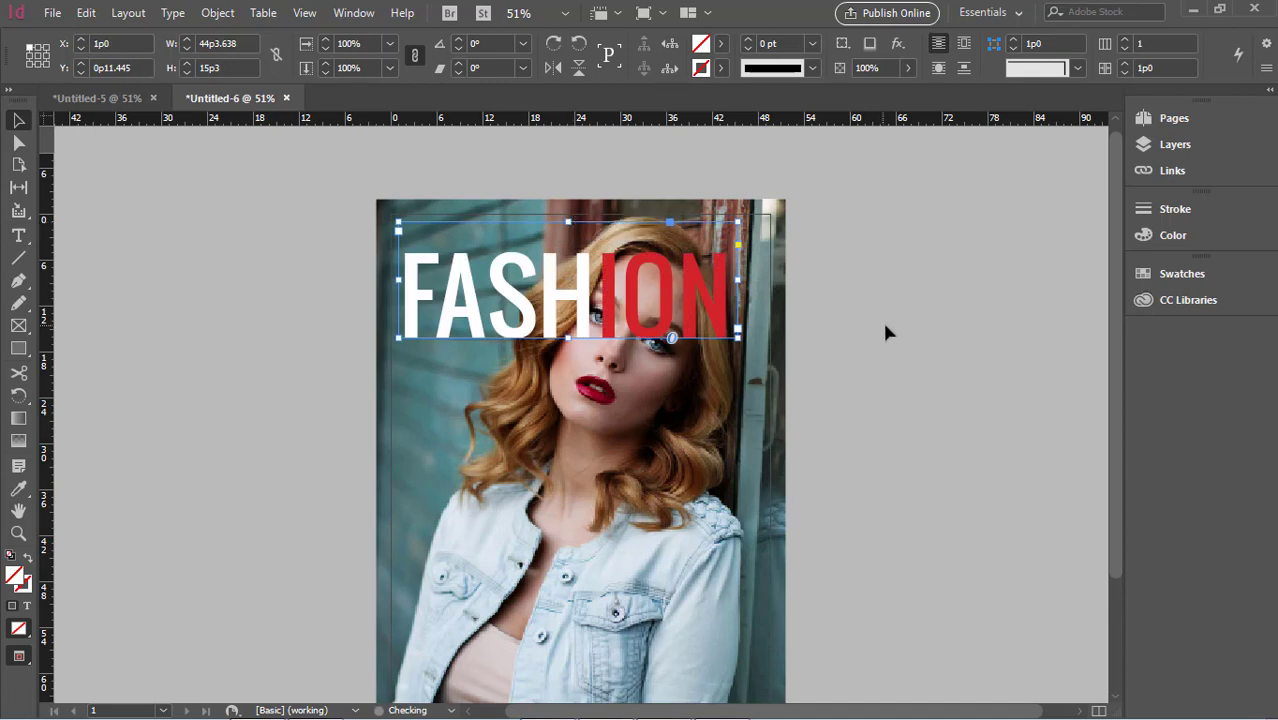
left_click_drag(670, 305, 690, 285)
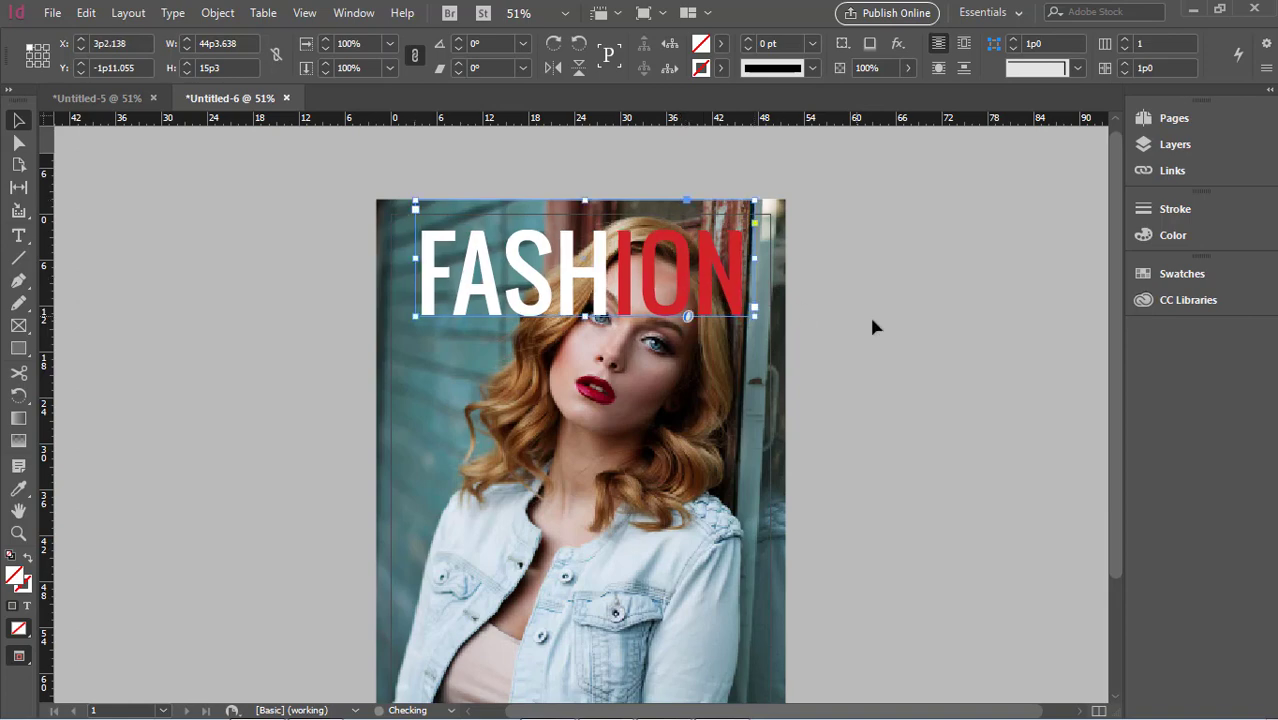
left_click(895, 334)
Try to place vertical guides along the left and right edges of the page
left_click_drag(40, 350, 390, 435)
left_click_drag(46, 383, 771, 494)
left_click(893, 459)
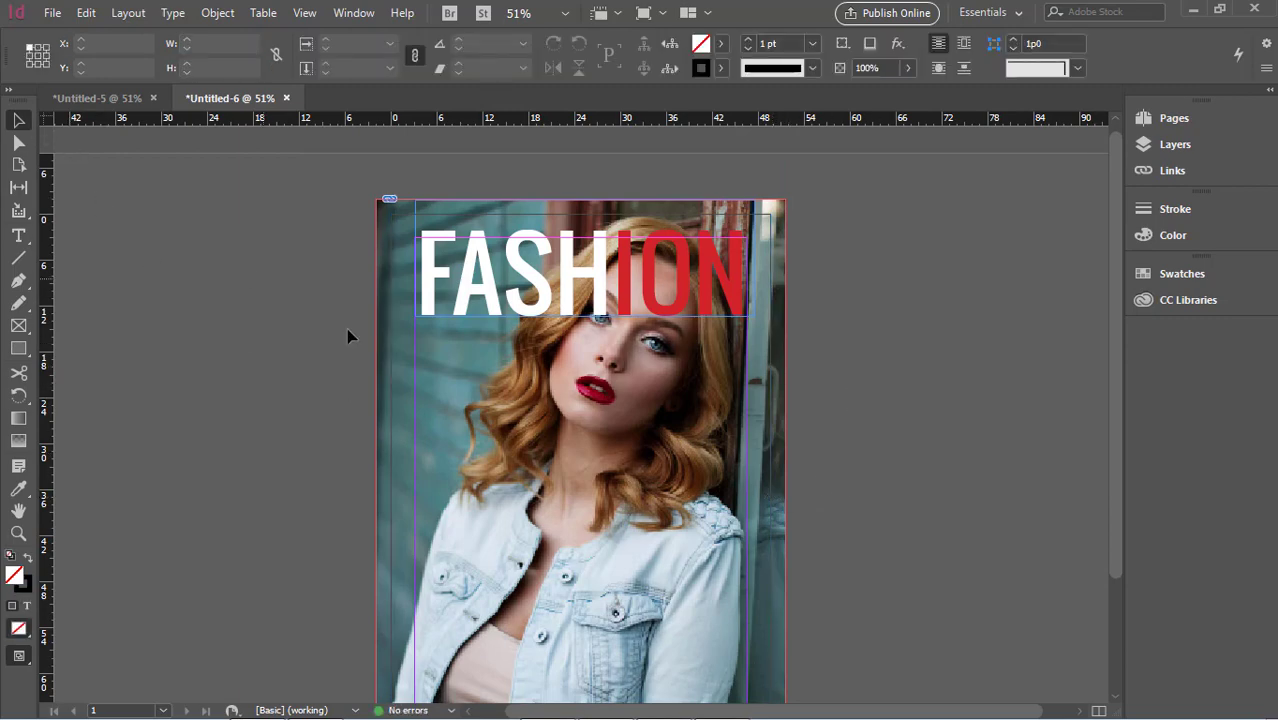
scroll(495, 385, "up", 1)
left_click(495, 385)
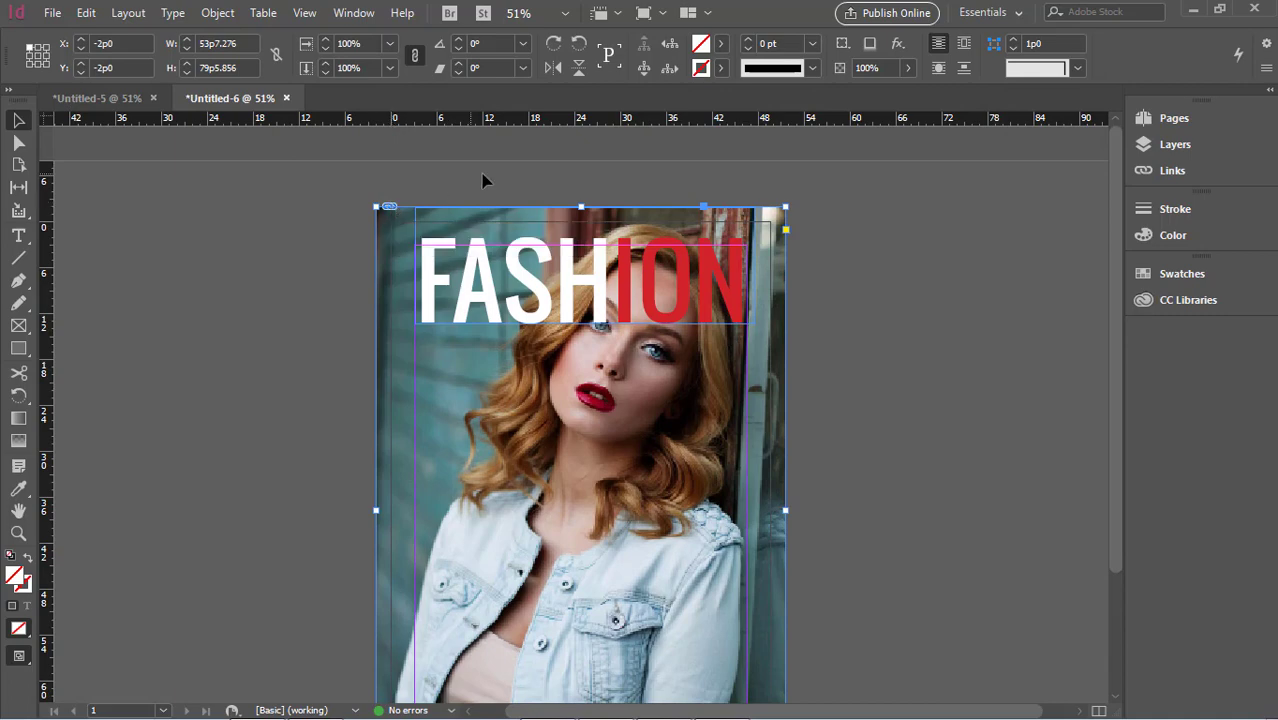
double_click(391, 208)
left_click(958, 412)
Undo the last edits, including the guides placed at the page edges
key("ctrl+z")
key("ctrl+z")
key("ctrl+z")
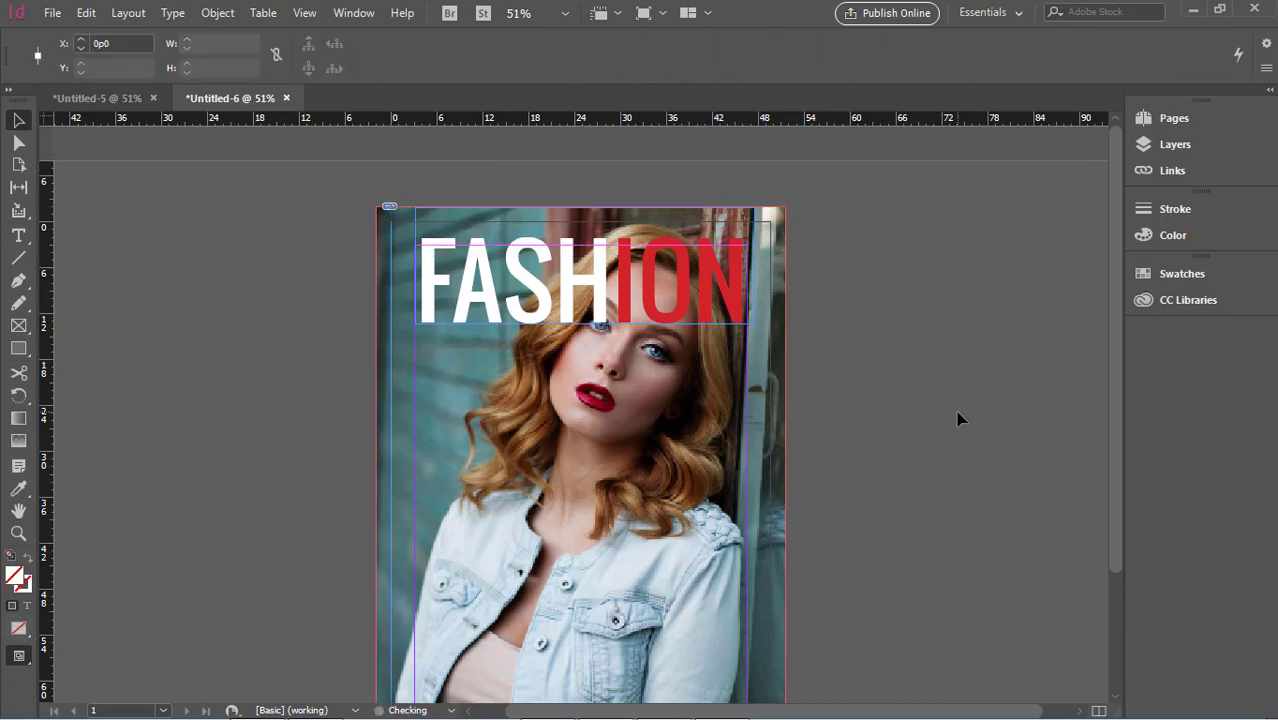
key("ctrl+z")
key("ctrl+z")
key("ctrl+z")
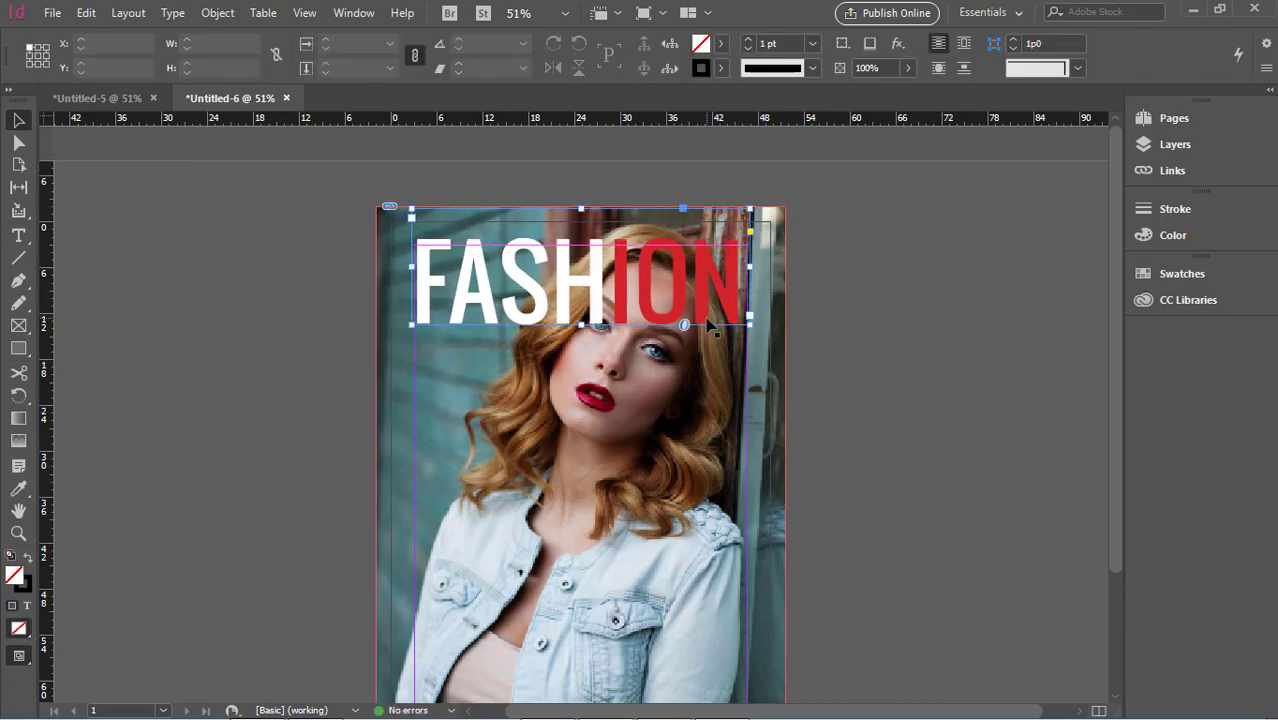
Position the title frame at X 3p0, Y -1p9.555, aligned with the page's left margin
scroll(870, 389, "down", 3)
left_click(870, 395)
scroll(870, 395, "up", 3)
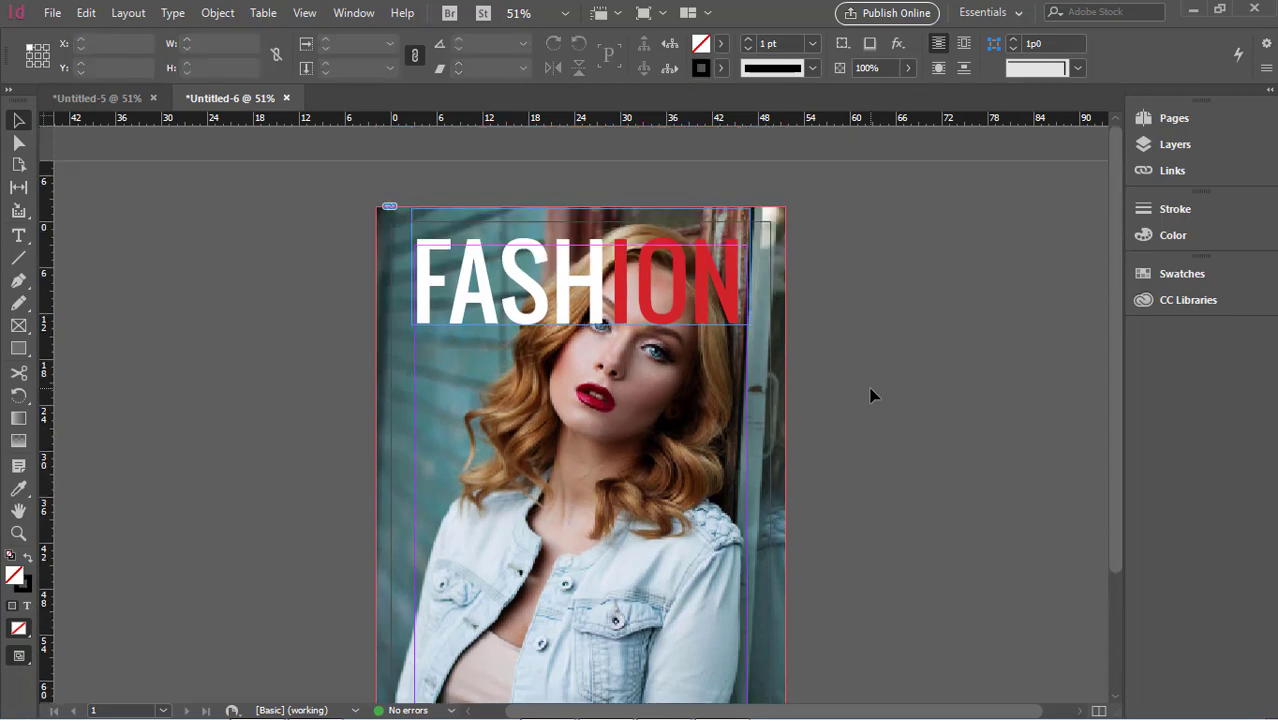
left_click(645, 297)
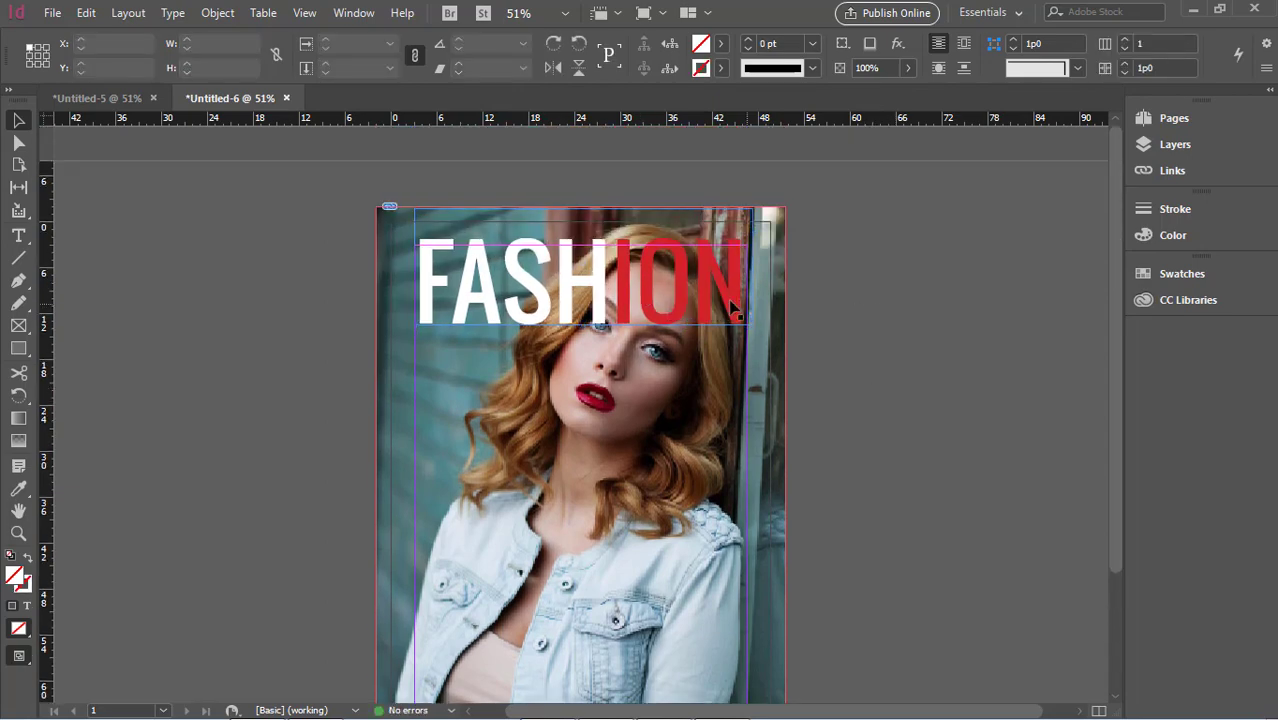
Apply a Drop Shadow effect to the FASHION title frame
left_click(205, 13)
mouse_move(420, 409)
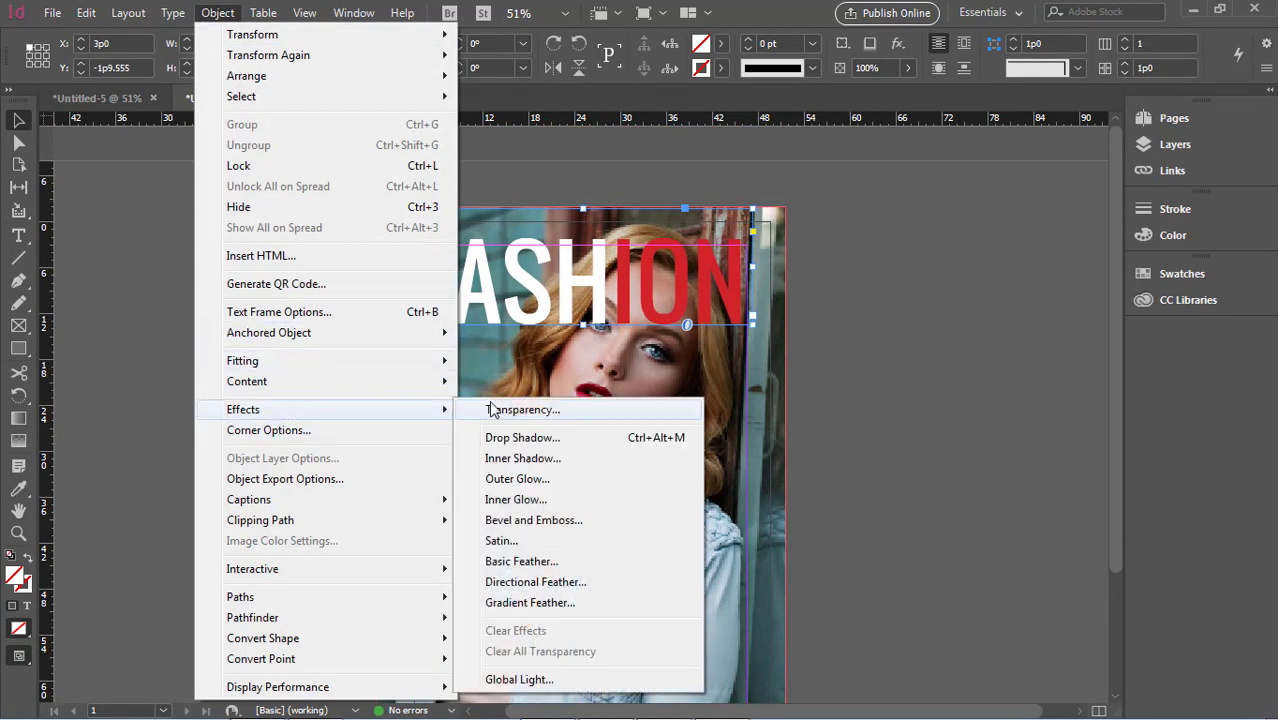
left_click(570, 440)
left_click_drag(603, 288, 855, 240)
left_click(1201, 610)
left_click(940, 341)
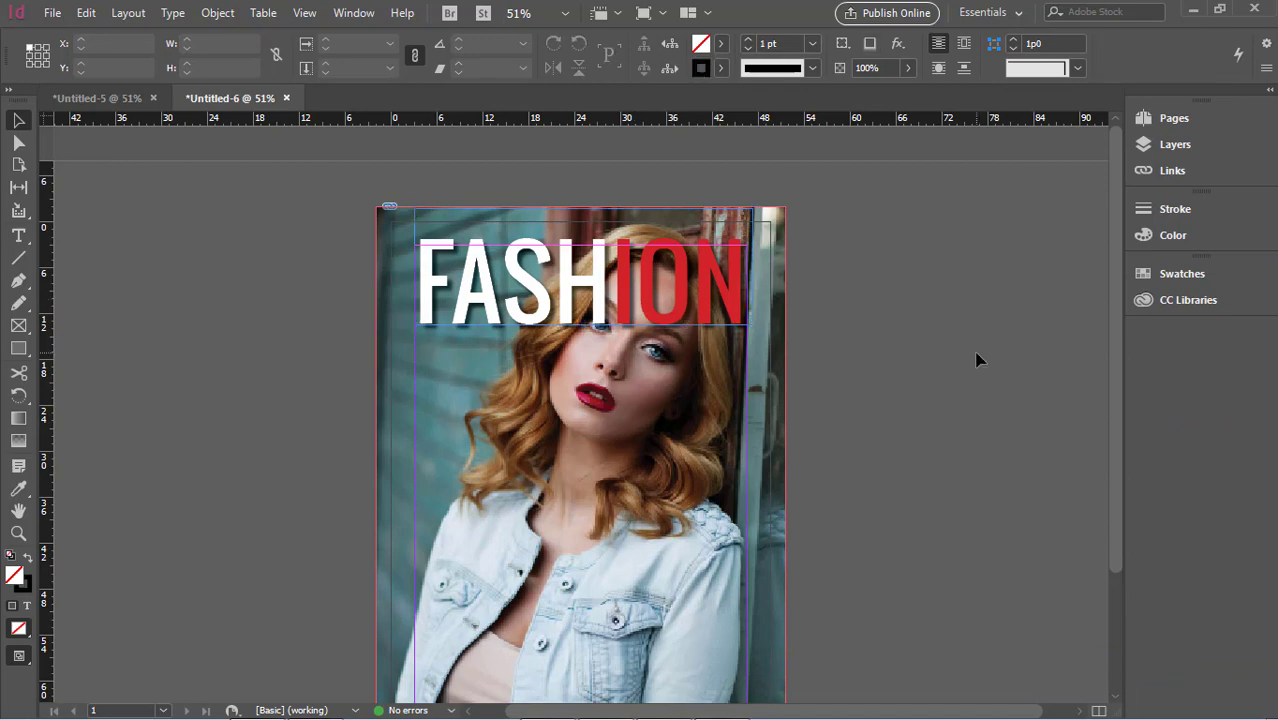
left_click(387, 210)
right_click(390, 209)
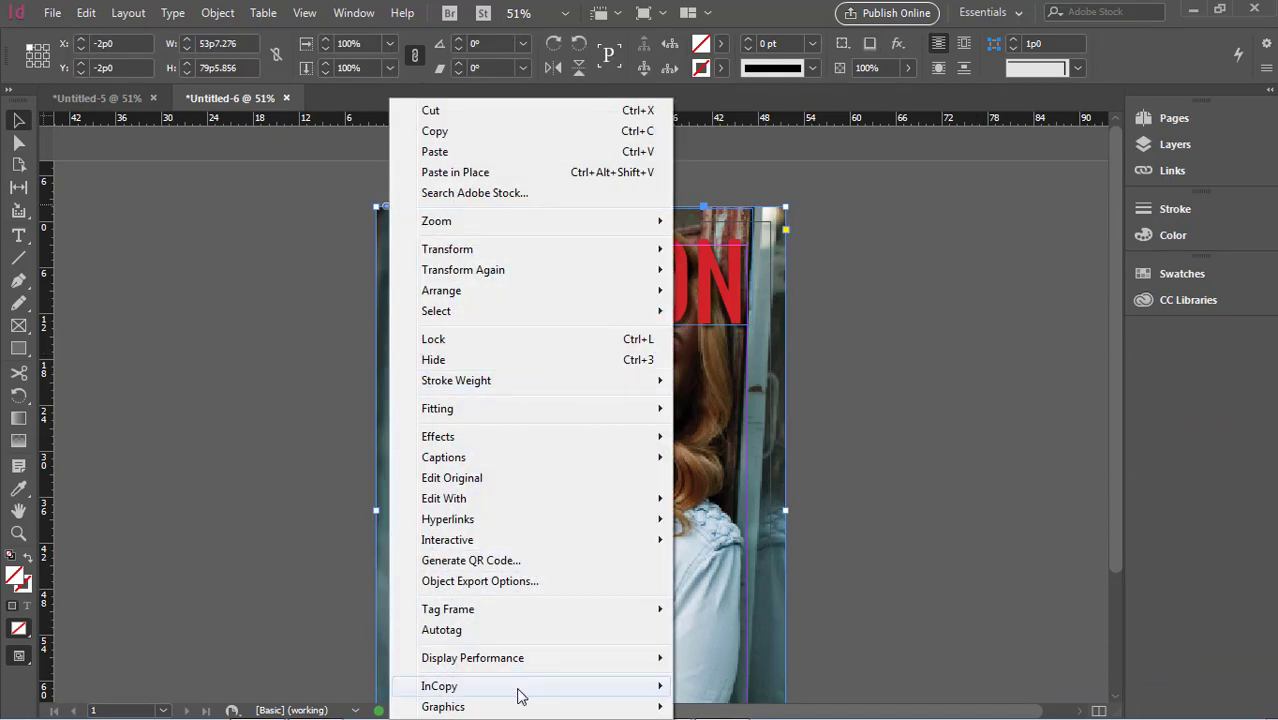
mouse_move(483, 528)
left_click(312, 13)
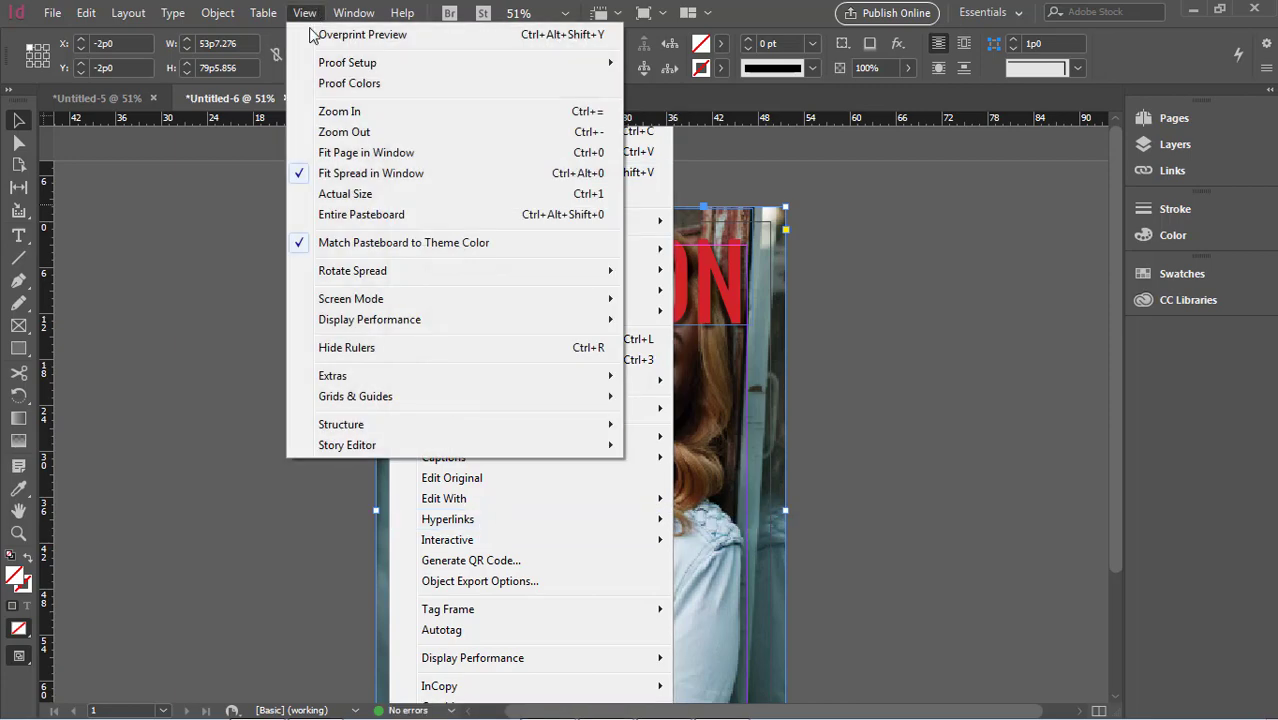
left_click(397, 350)
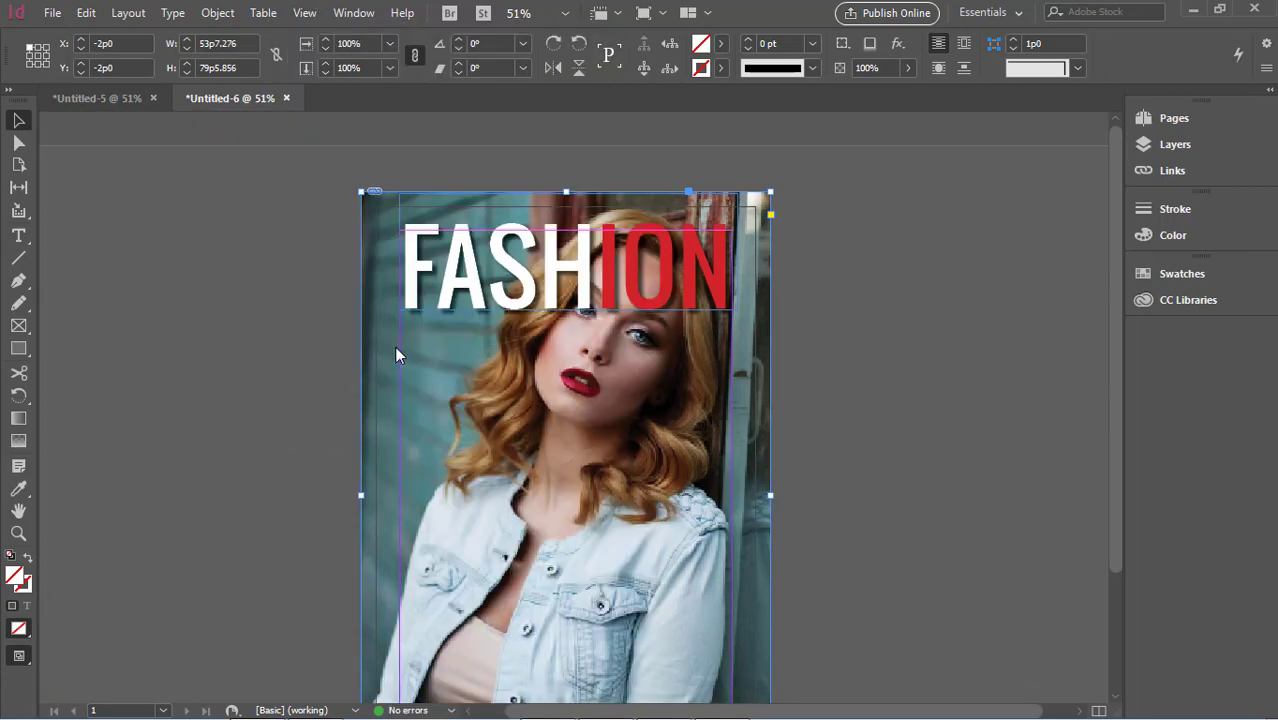
left_click(305, 13)
left_click(388, 347)
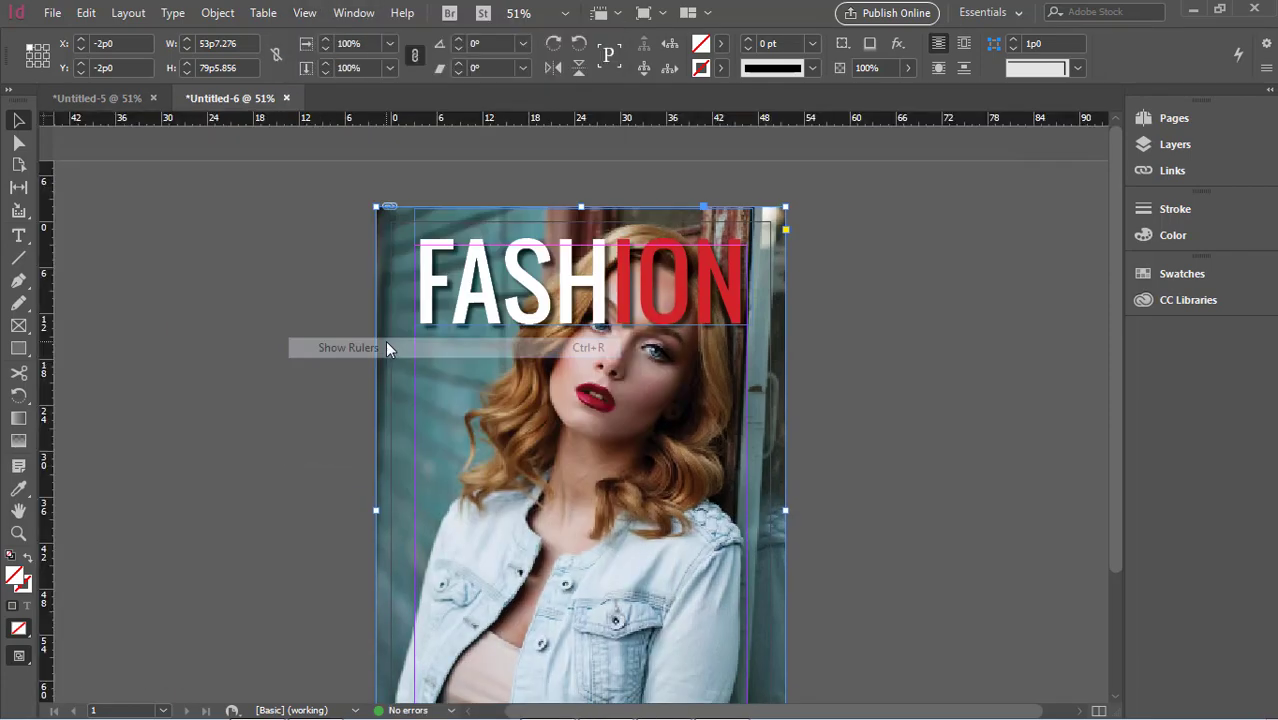
left_click(980, 438)
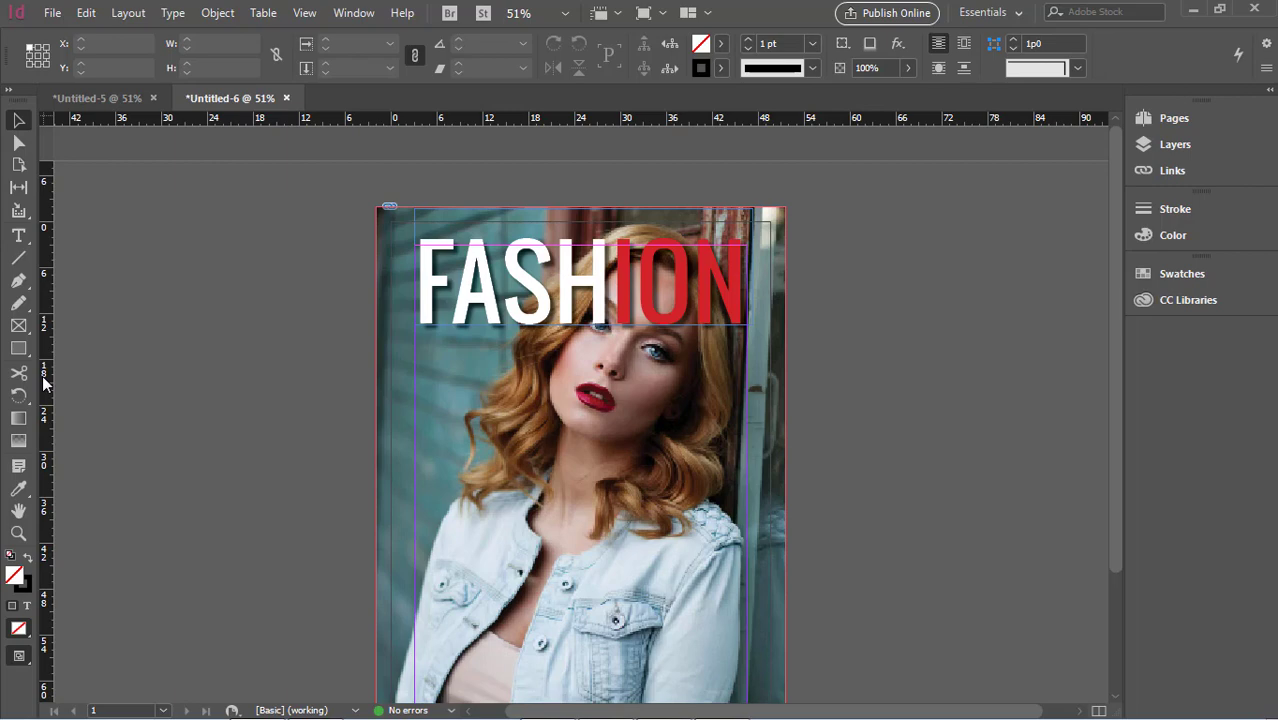
Try out a text frame about 22p4.5 wide and 3p7.5 high just below the title, and delete it
left_click(18, 235)
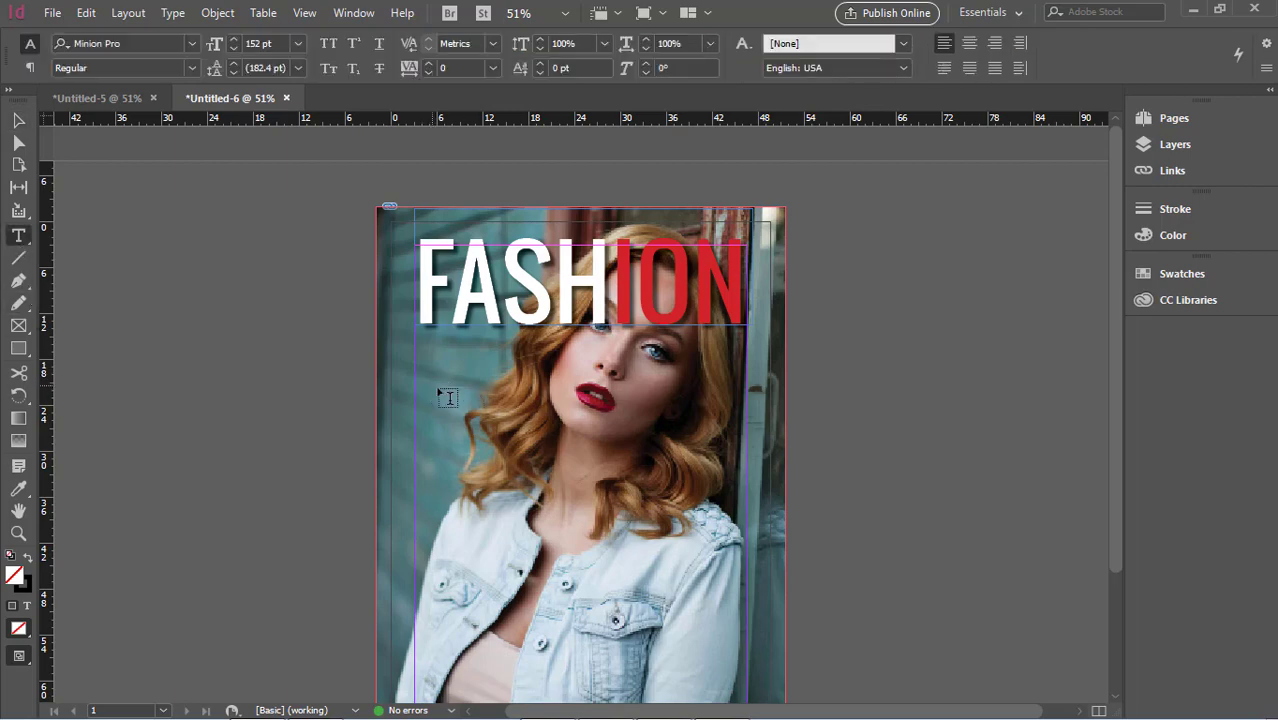
left_click_drag(422, 330, 594, 352)
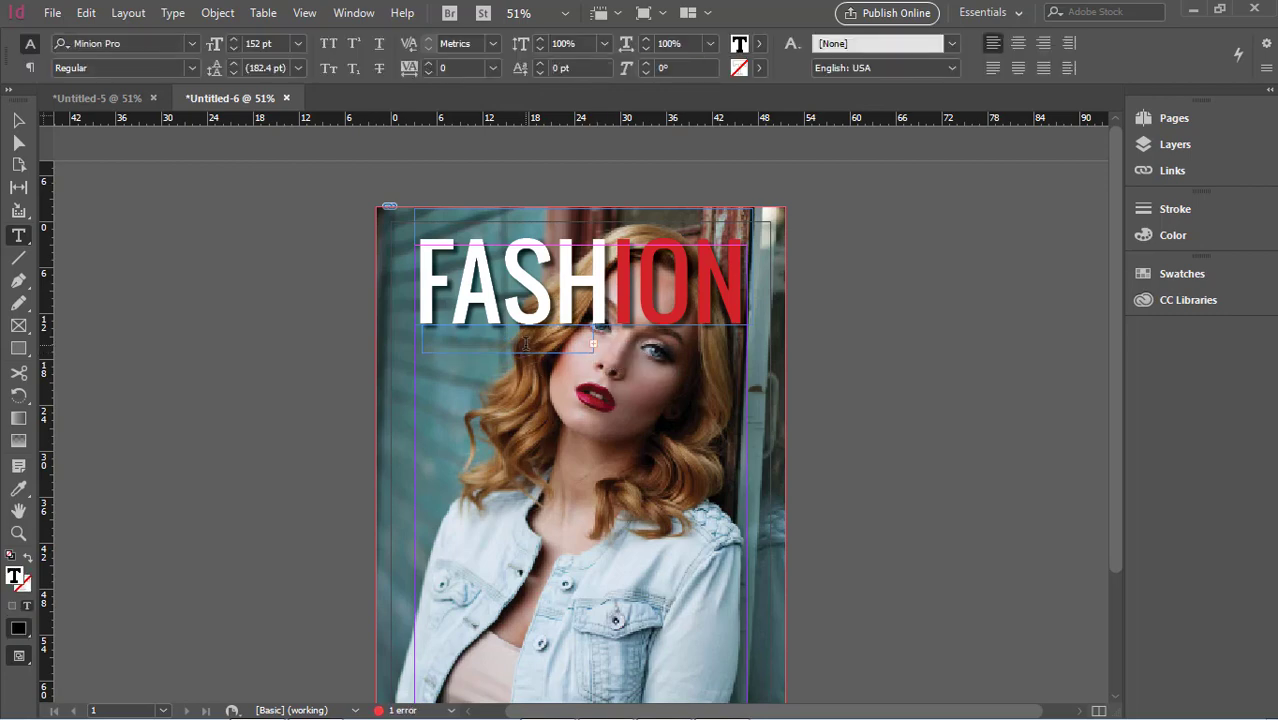
left_click(298, 45)
left_click(288, 321)
left_click(561, 337)
left_click(18, 120)
key("Delete")
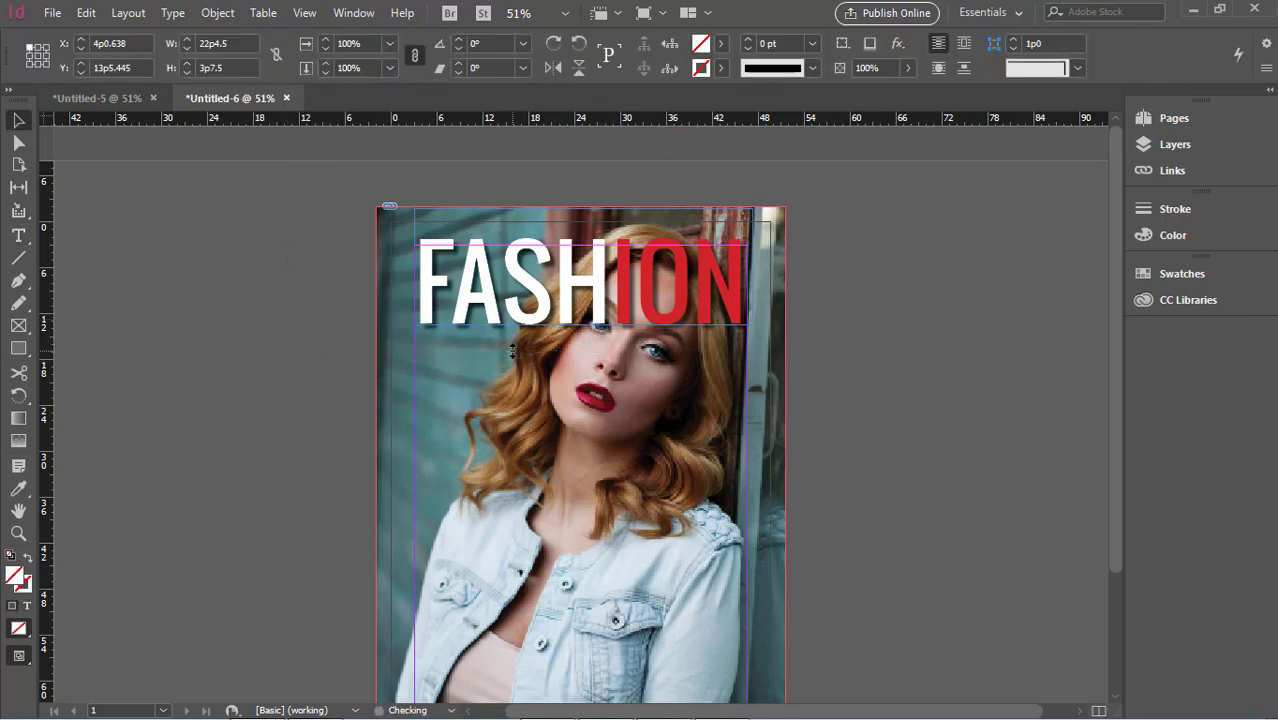
Add a 30 pt text frame about 23p1.5 wide and 3p3 high just below the title, reading WOMEN'S TRAND
left_click(21, 238)
left_click(297, 45)
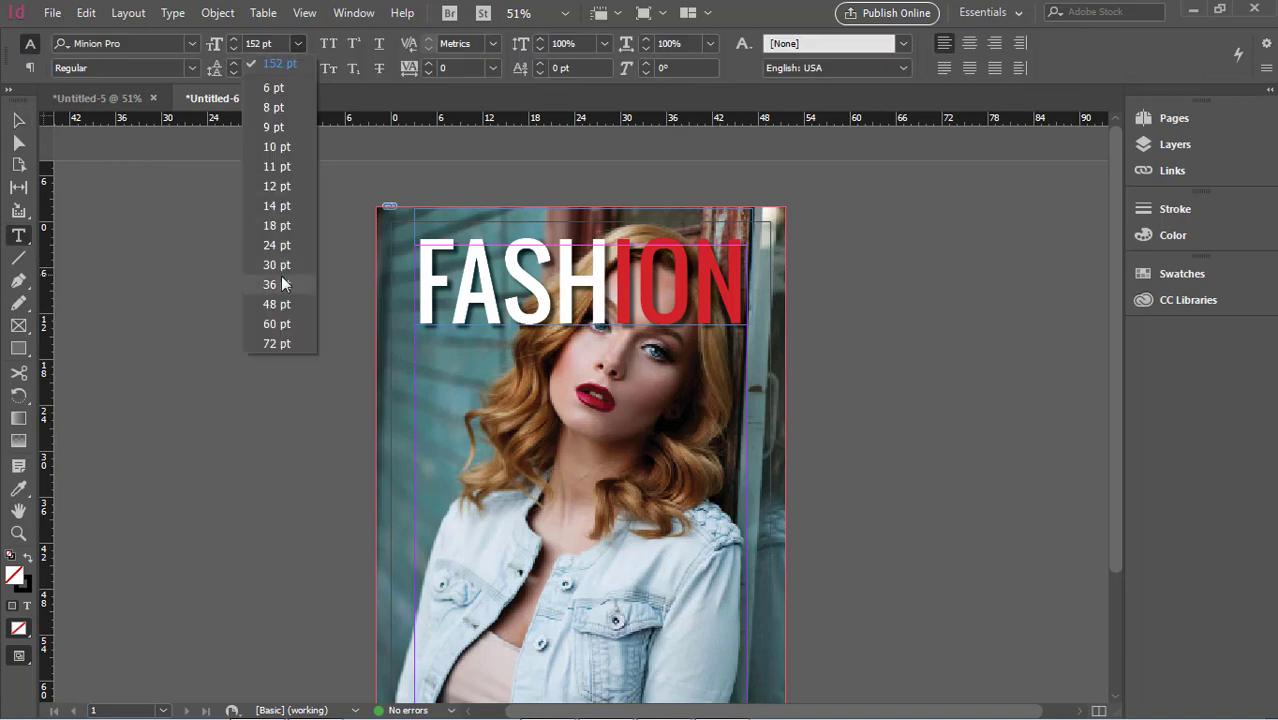
left_click(282, 286)
left_click_drag(425, 328, 548, 345)
left_click(18, 127)
left_click(18, 240)
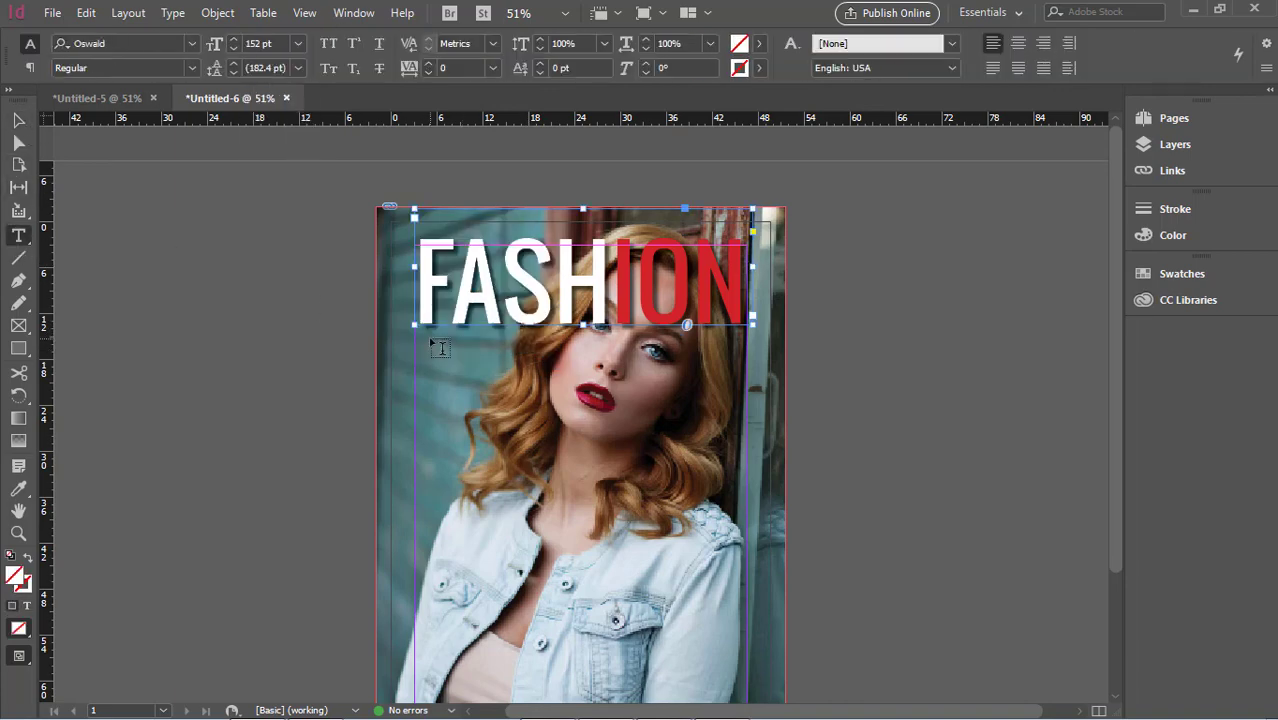
left_click_drag(430, 339, 603, 362)
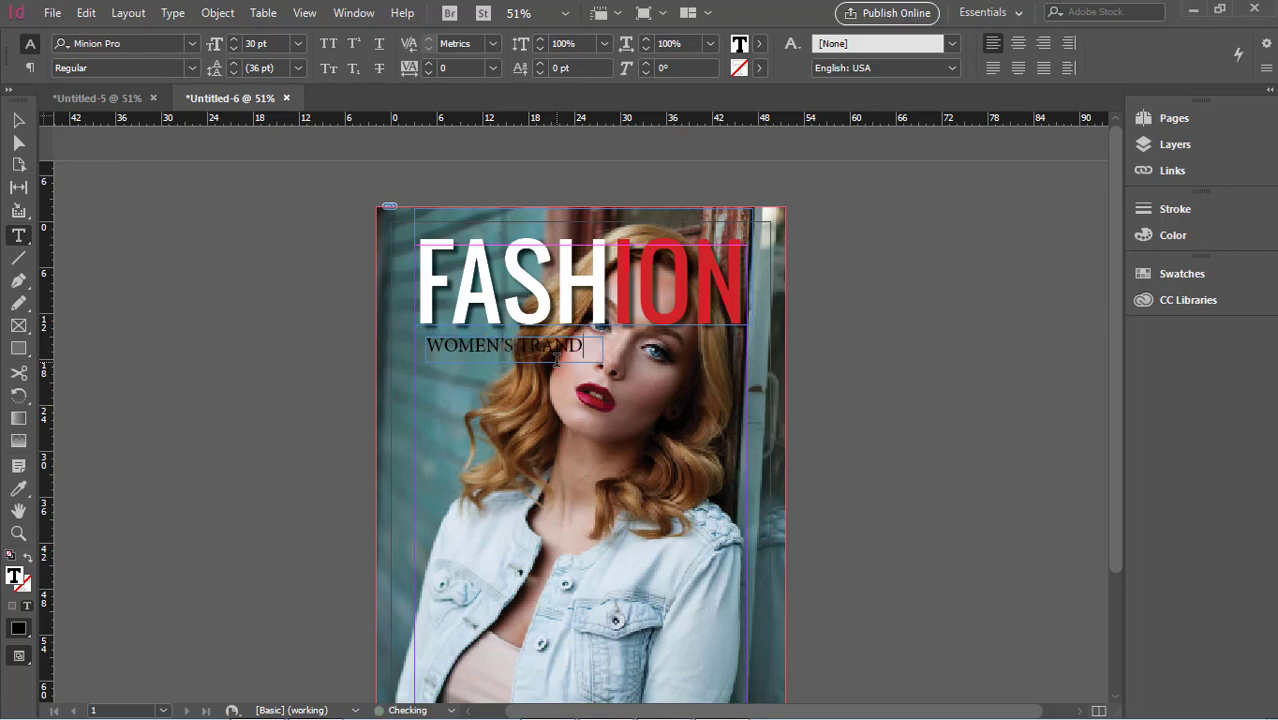
Set the WOMEN'S TRAND text in the Oswald font and colour it with the [Paper] swatch
left_click_drag(585, 347, 420, 347)
left_click(125, 43)
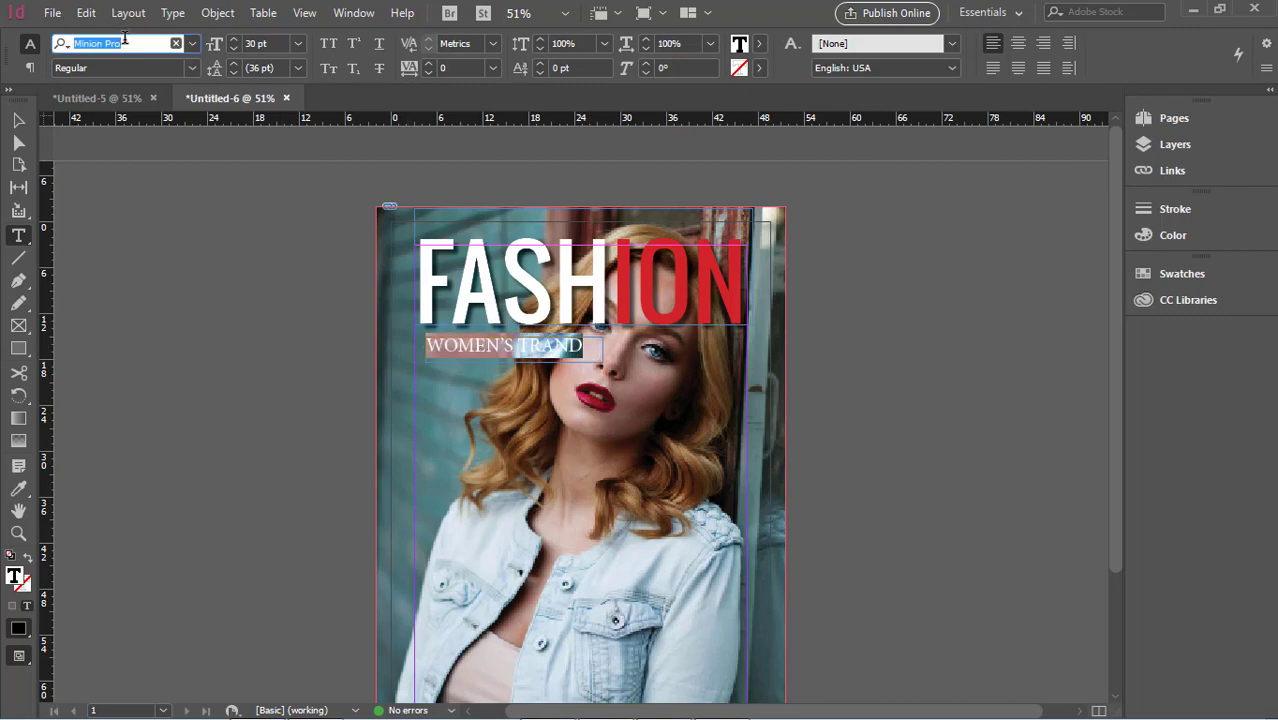
type("OS")
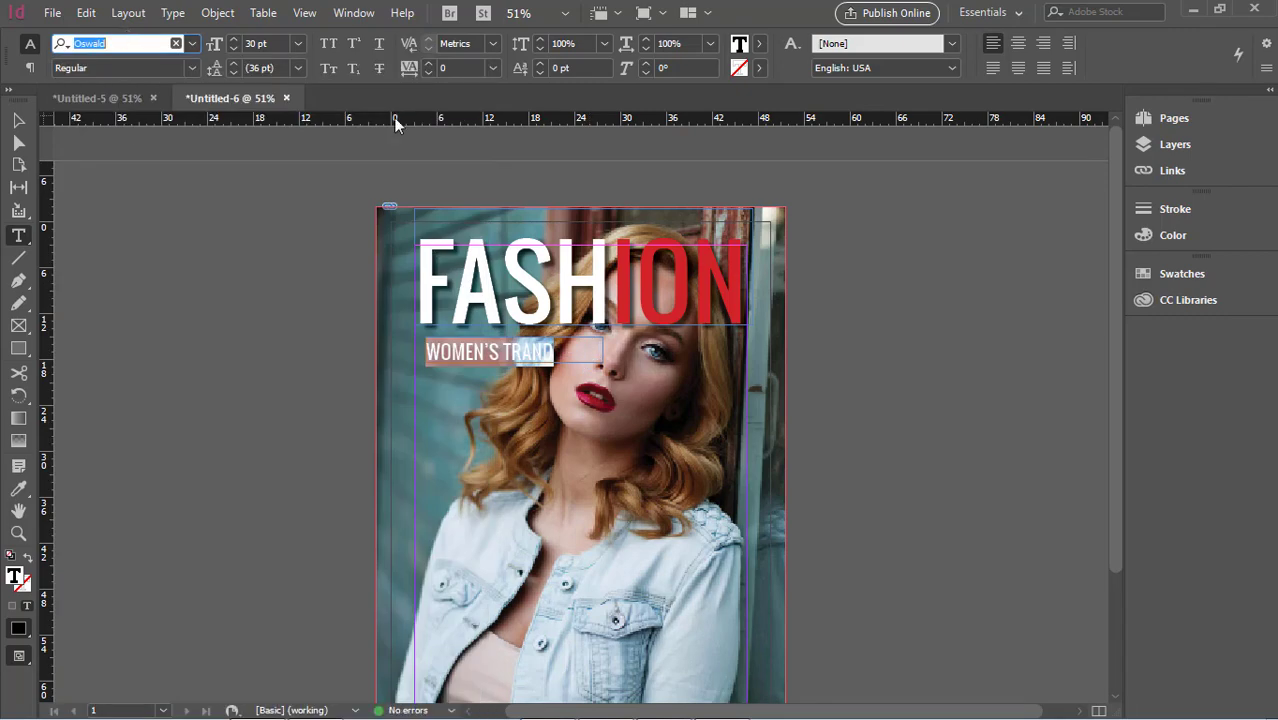
left_click(217, 12)
mouse_move(278, 371)
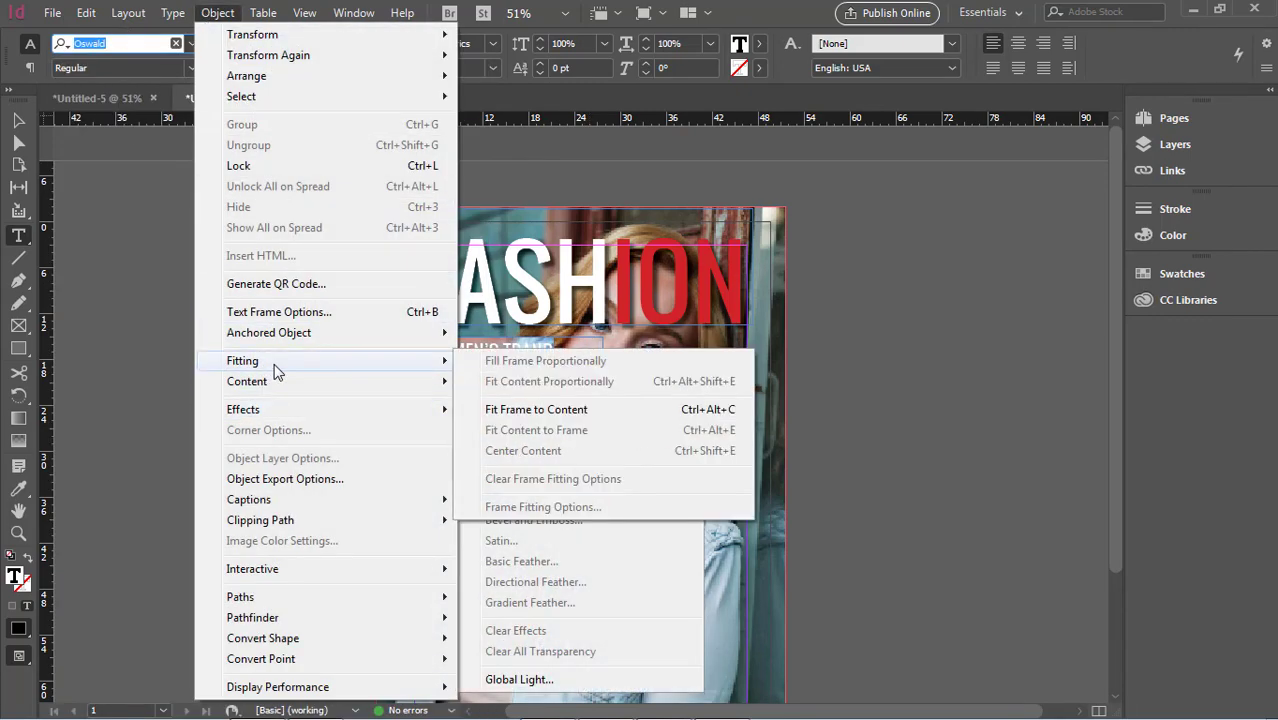
left_click(478, 410)
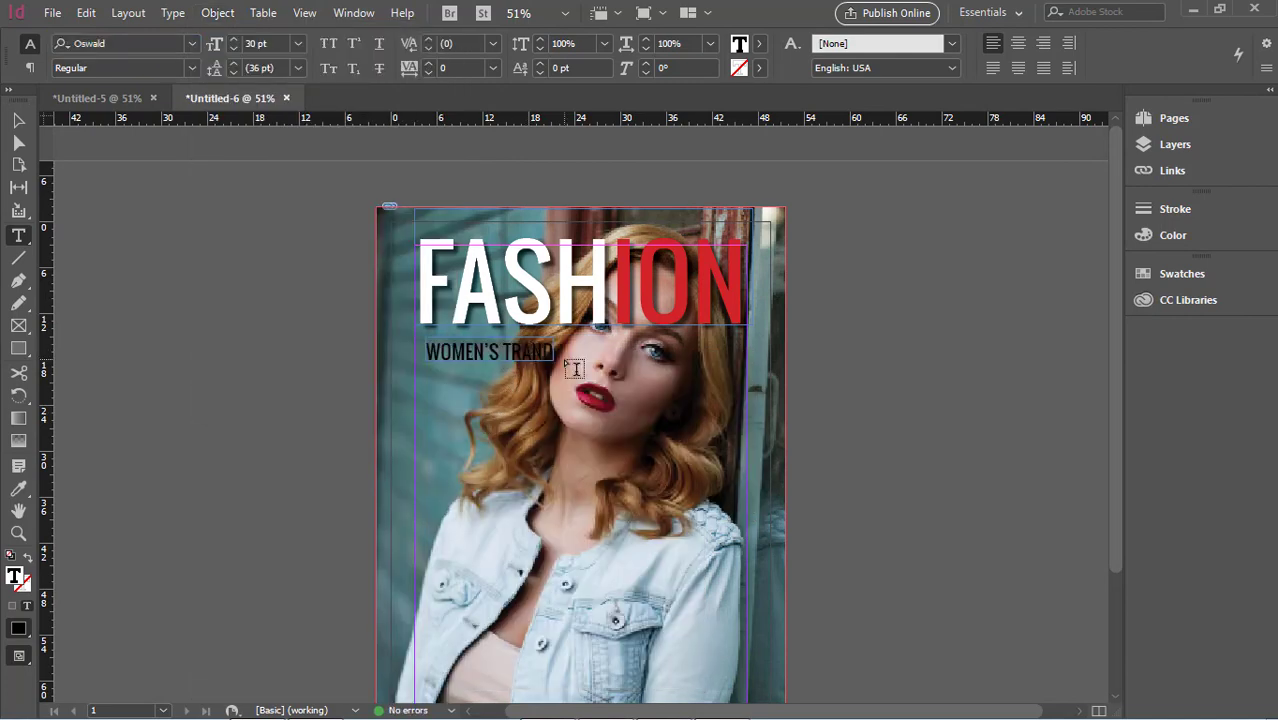
key("ctrl+a")
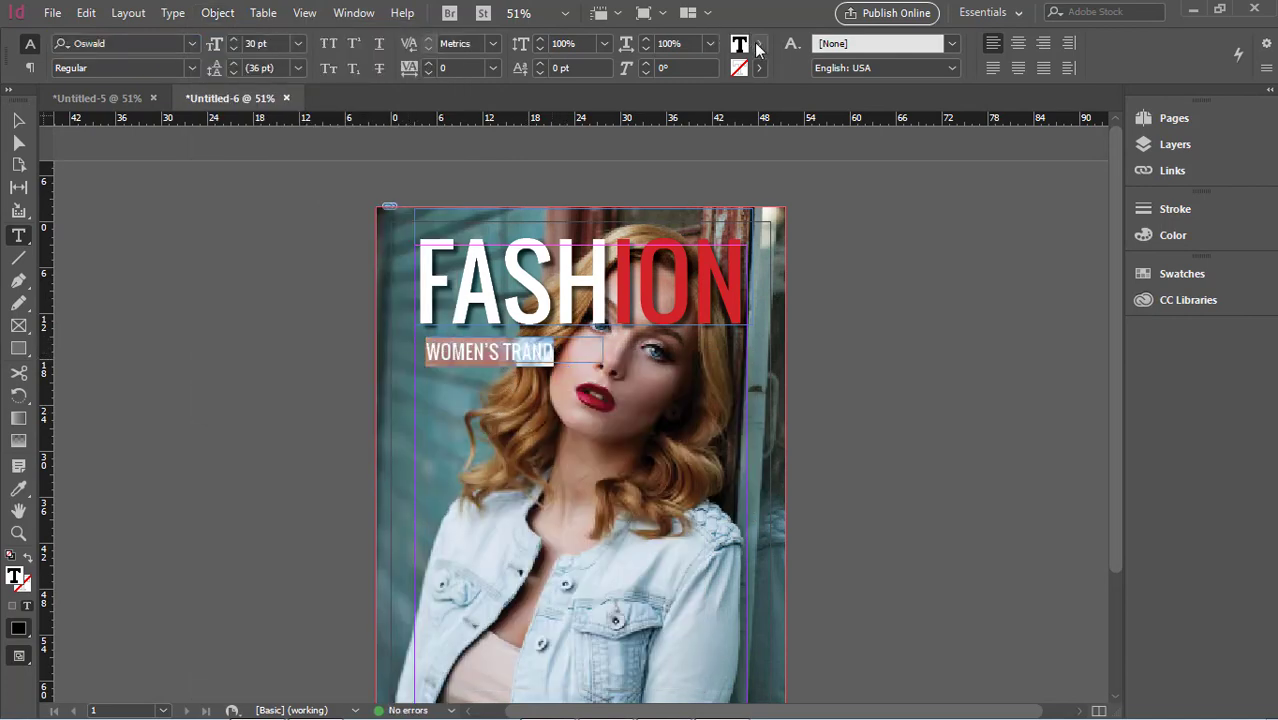
left_click(759, 43)
left_click(583, 140)
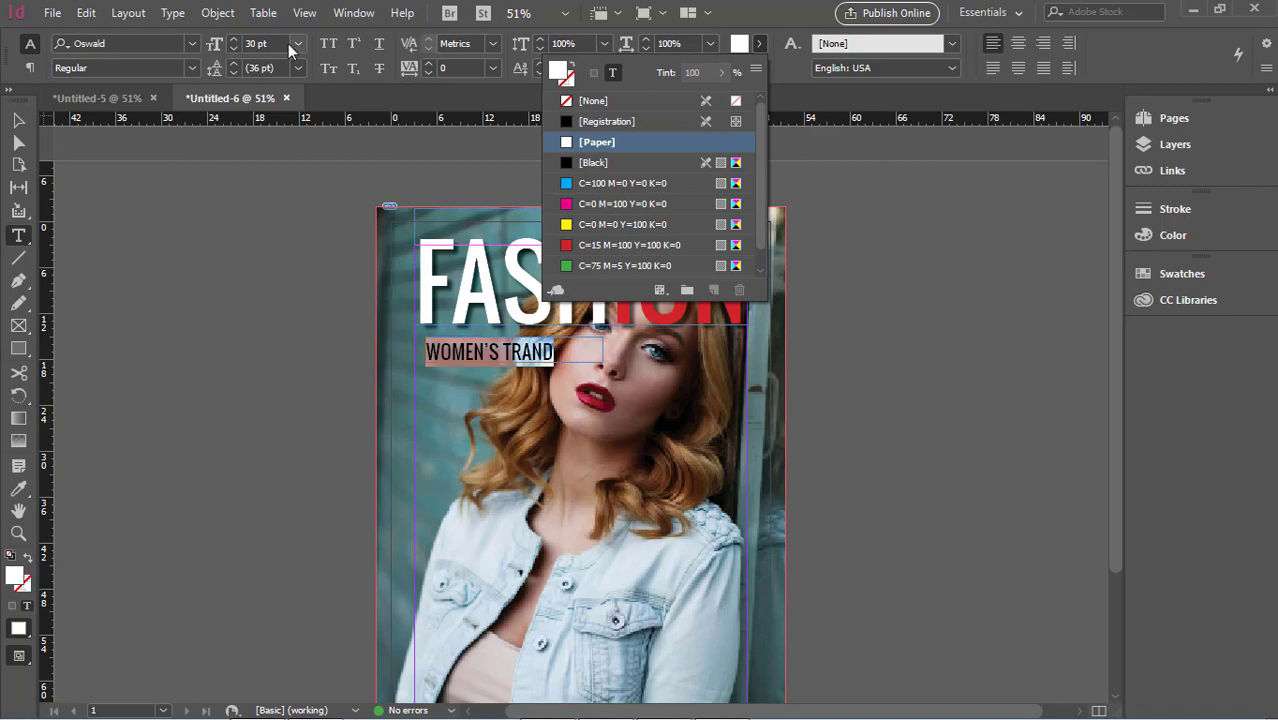
Apply a Drop Shadow effect to the WOMEN'S TRAND text frame
left_click(217, 12)
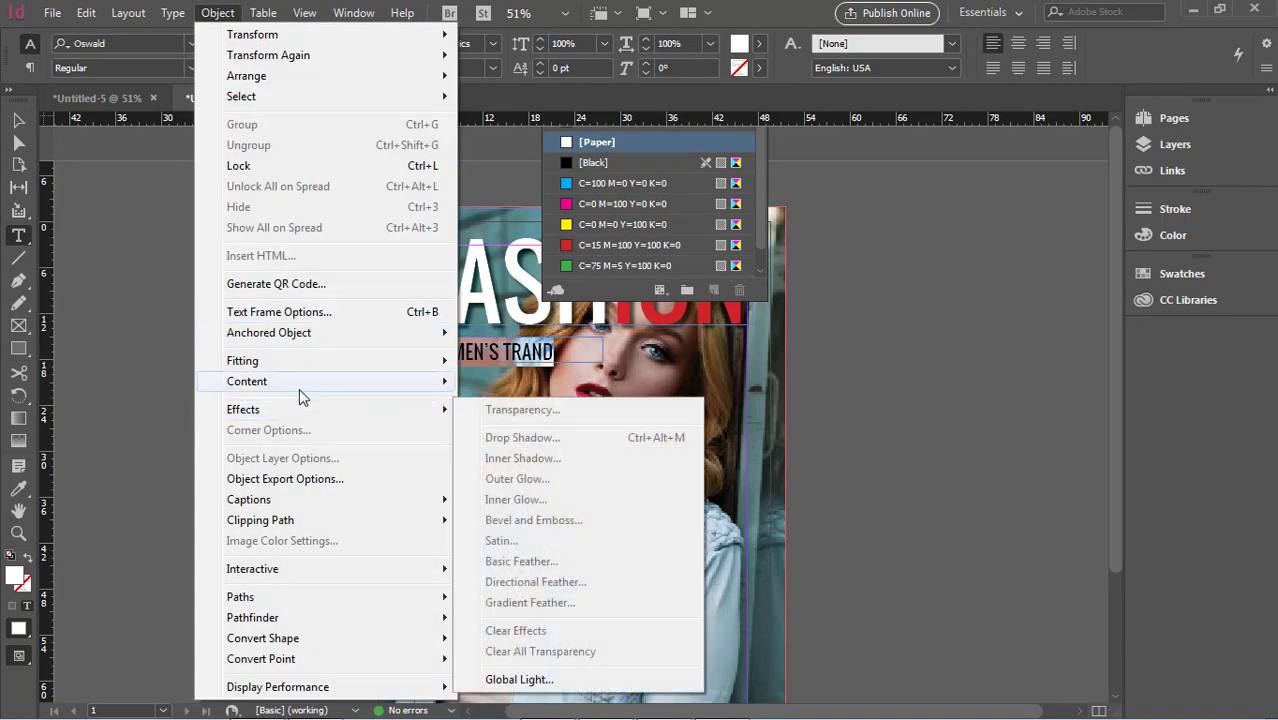
left_click(18, 121)
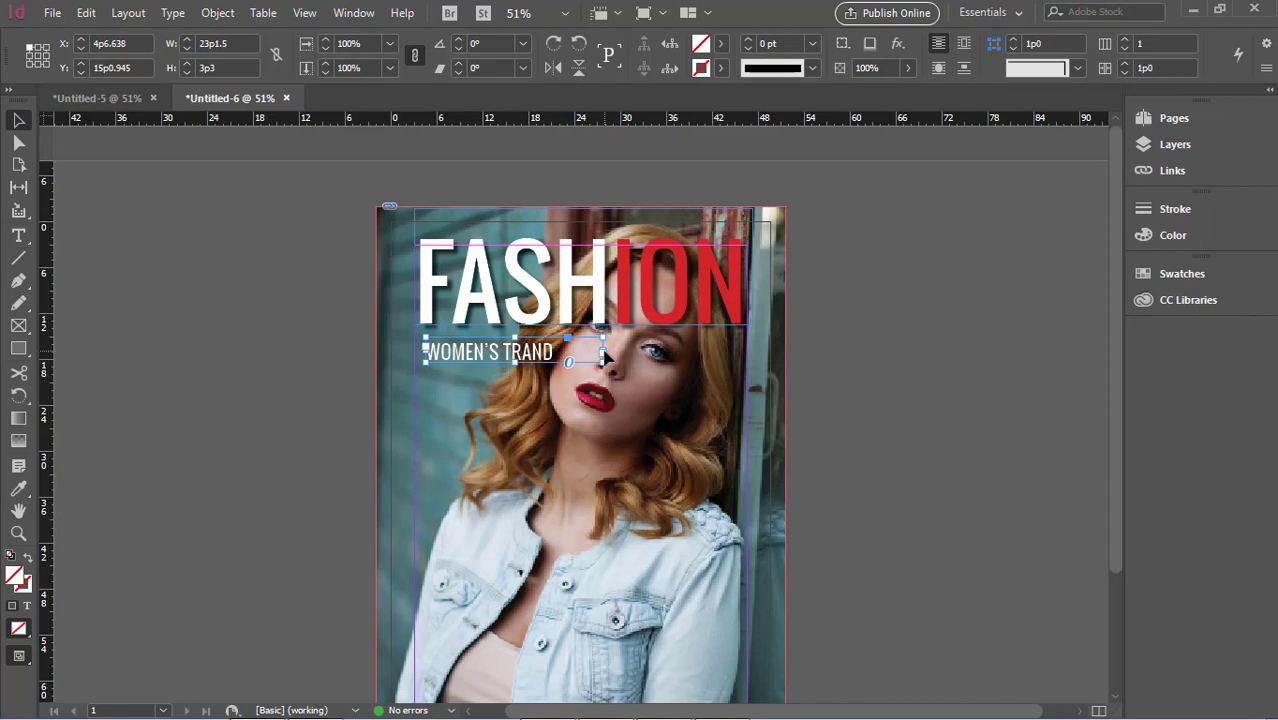
key("t")
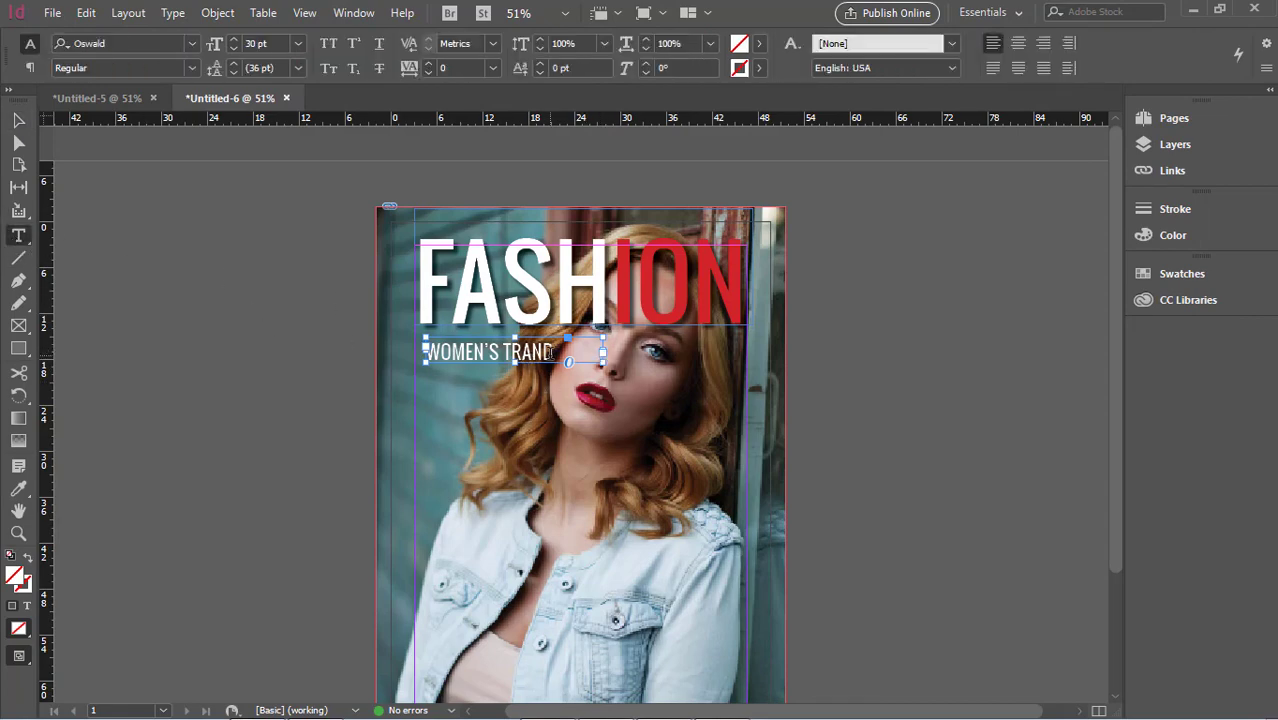
left_click(217, 12)
mouse_move(250, 410)
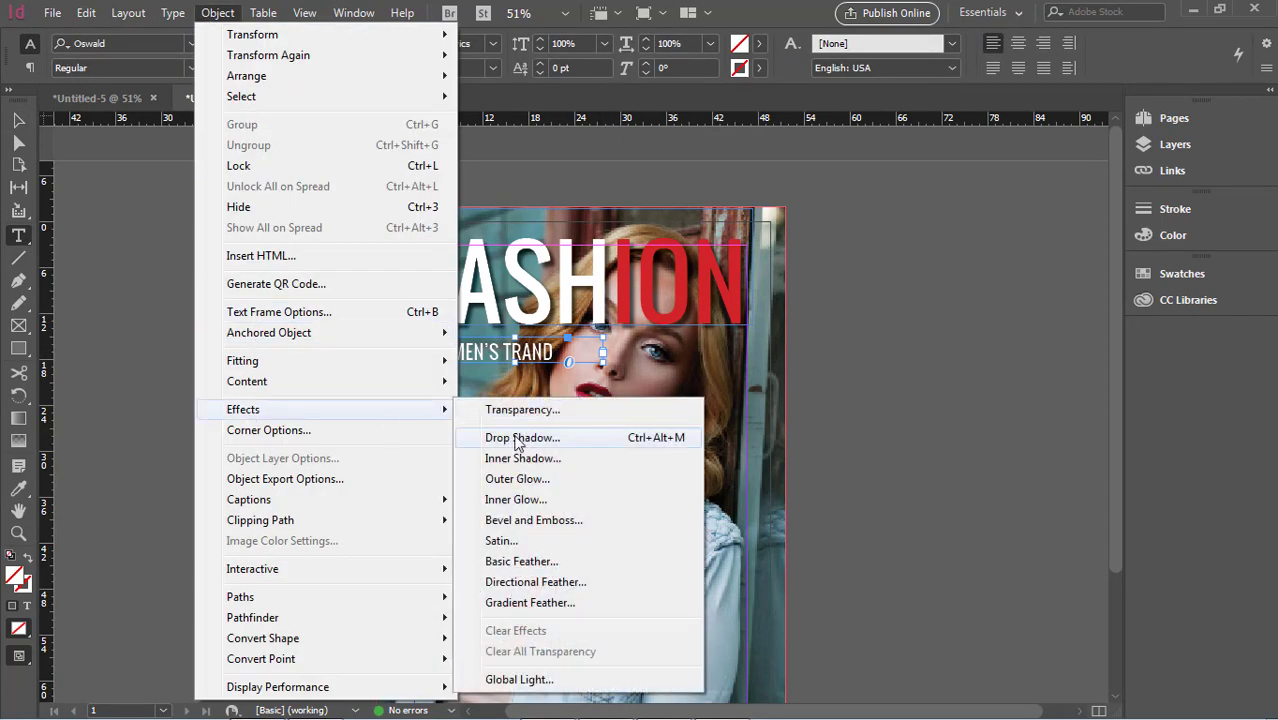
left_click(520, 438)
left_click(1203, 610)
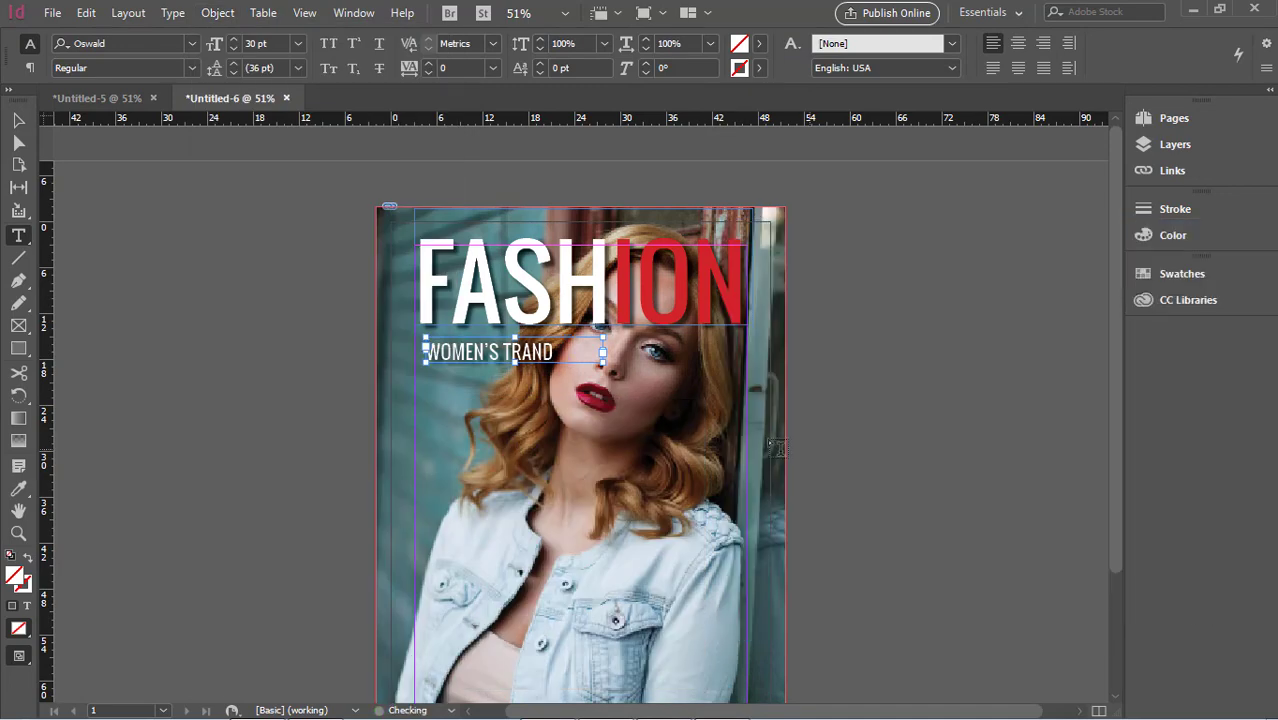
Nudge the FASHION title frame straight up to Y -3p0.555
left_click(12, 121)
left_click(705, 316)
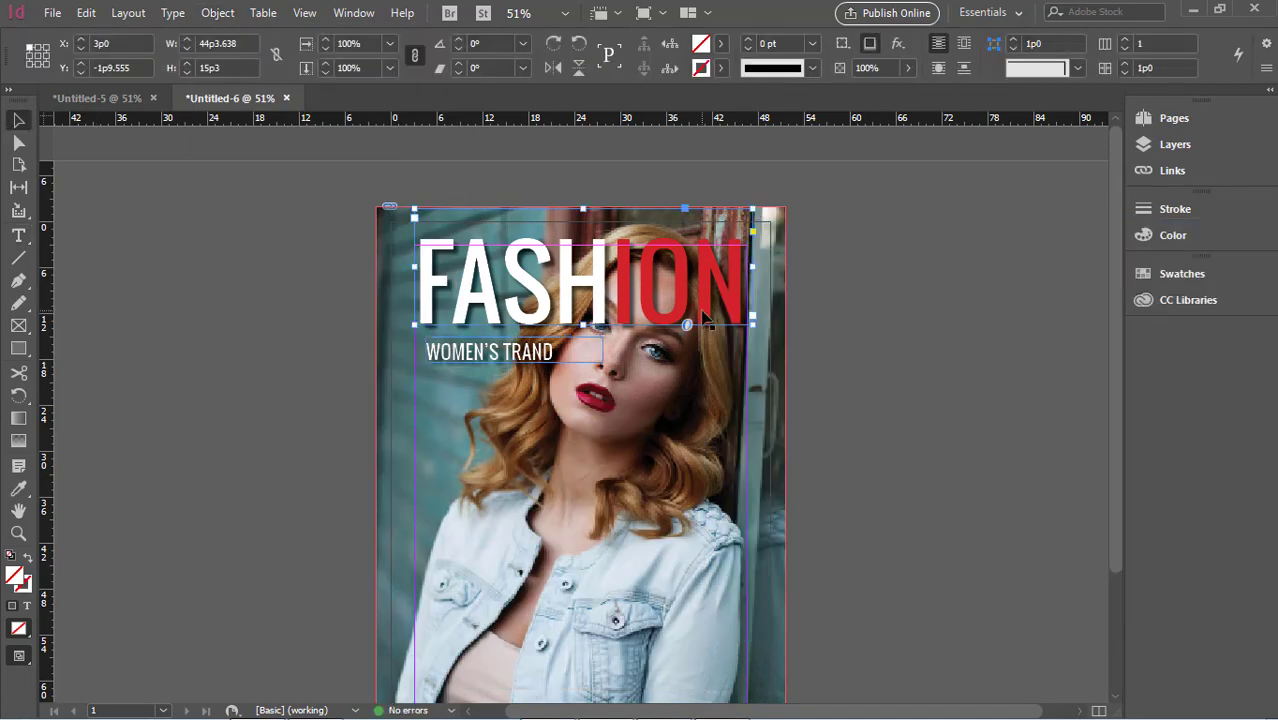
key("Up")
key("Up")
key("Up")
key("Up")
key("Up")
key("Up")
key("Up")
key("Up")
key("Up")
key("Up")
key("Up")
key("Up")
key("Up")
key("Up")
key("Up")
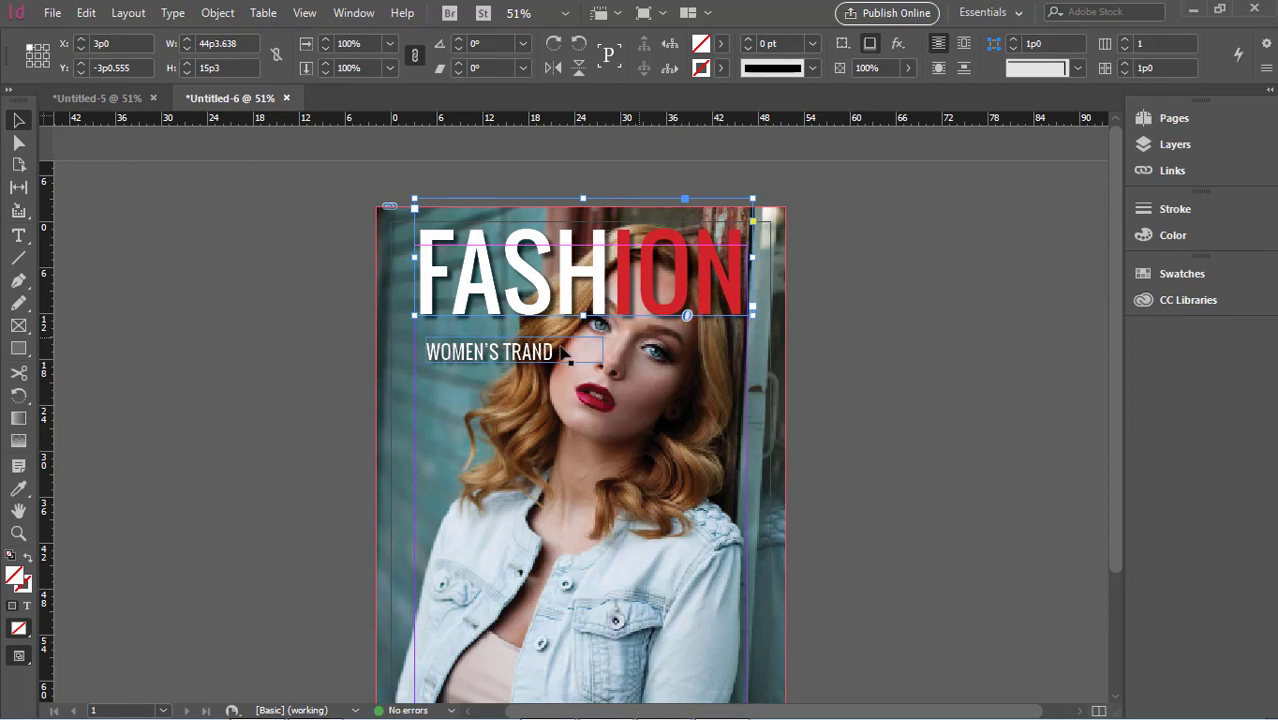
Nudge the WOMEN'S TRAND frame up and left until it sits directly beneath the title, at about X 4p0, Y 12p2
left_click(550, 350)
key("Up")
key("Up")
key("Up")
key("Up")
key("Up")
key("Up")
key("Up")
key("Up")
key("Up")
key("Up")
key("Up")
key("Up")
key("Up")
key("Up")
key("Up")
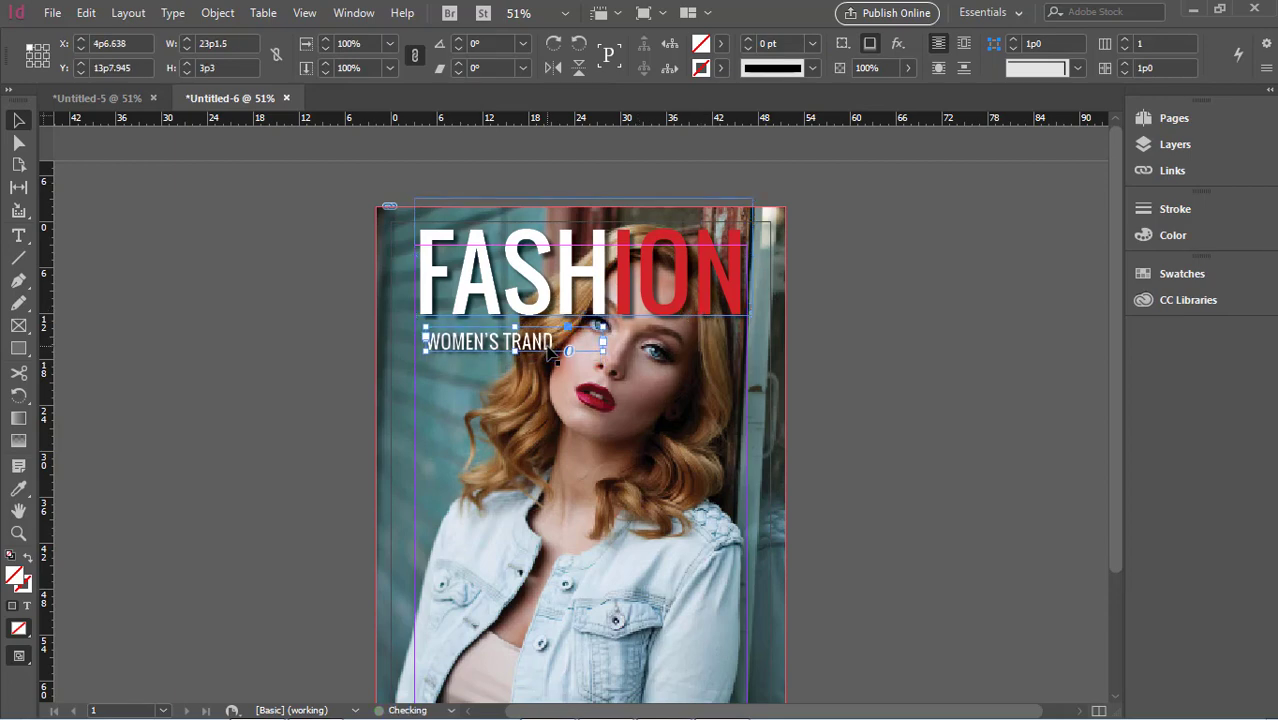
key("Up")
key("Up")
key("Up")
key("Up")
key("Up")
key("Up")
key("Up")
key("Up")
key("Up")
key("Up")
key("Up")
key("Up")
key("Up")
key("Up")
key("Up")
key("Up")
key("Up")
key("Up")
key("Left")
key("Left")
key("Left")
key("Left")
key("Left")
key("Left")
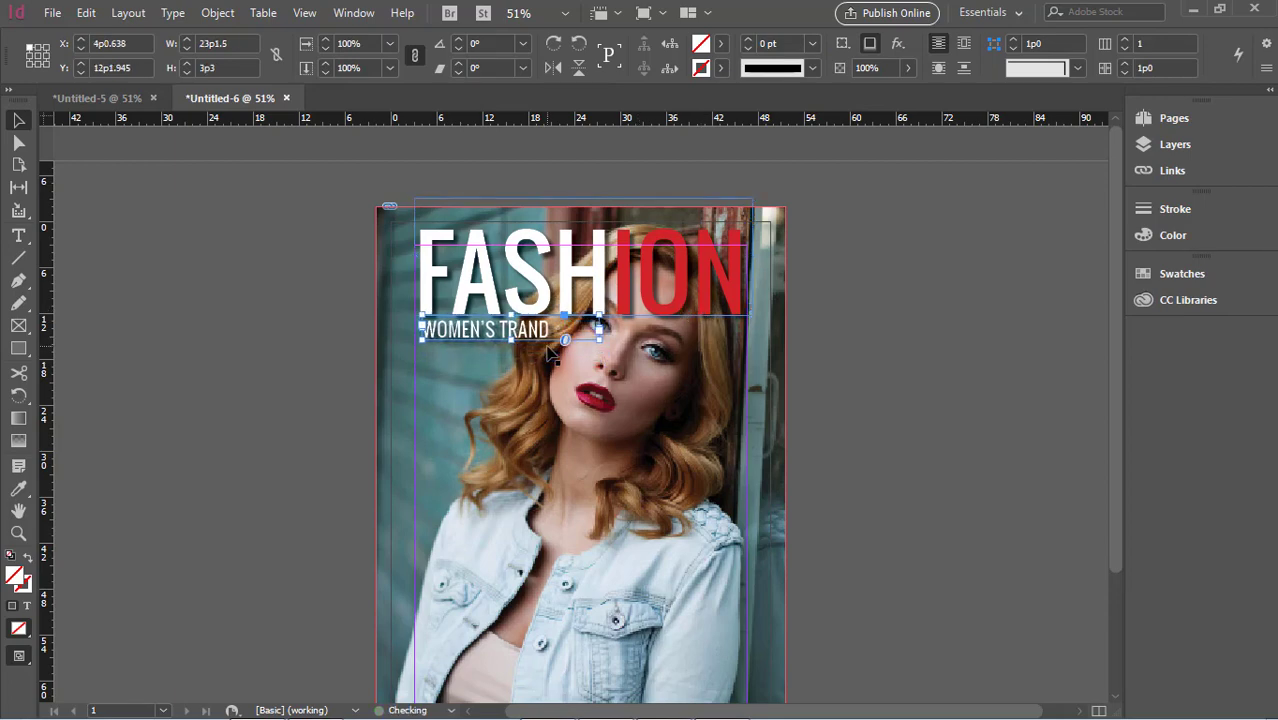
key("Left")
key("Left")
key("Up")
left_click(910, 439)
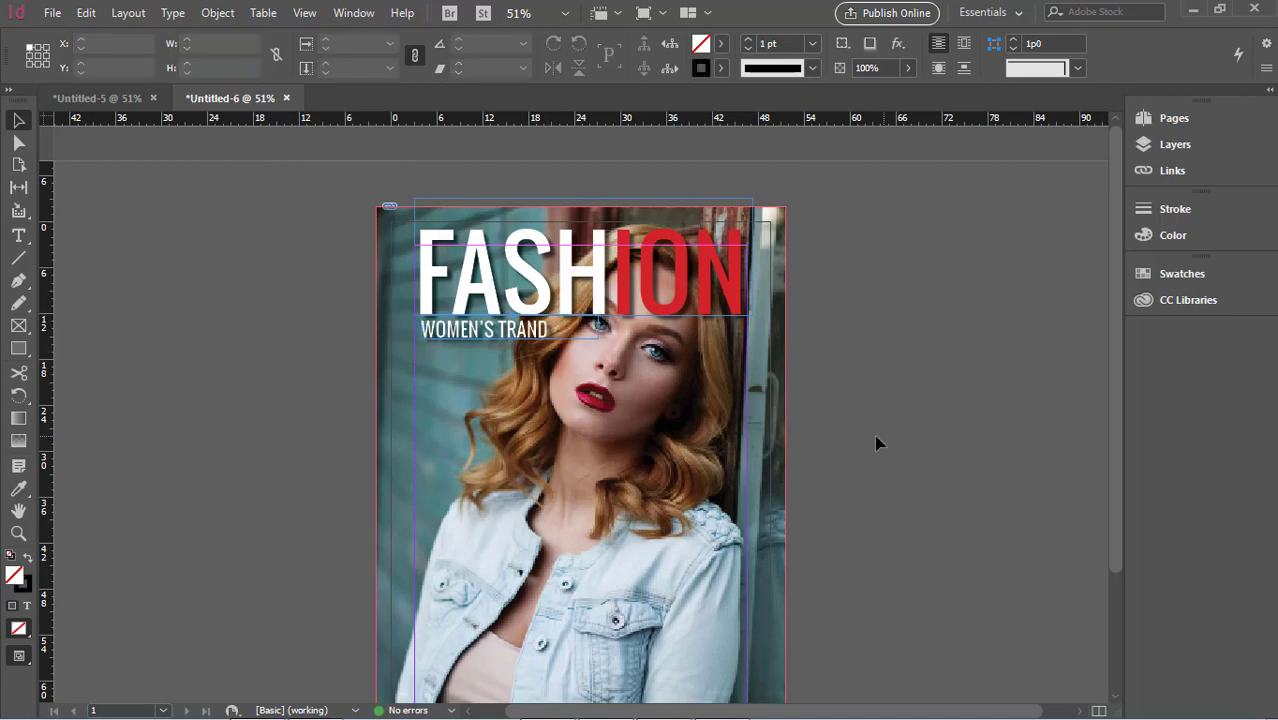
Copy the line THE TRAND ISSUE from the open Notepad list and return to the cover layout
scroll(872, 444, "down", 1)
scroll(872, 444, "down", 2)
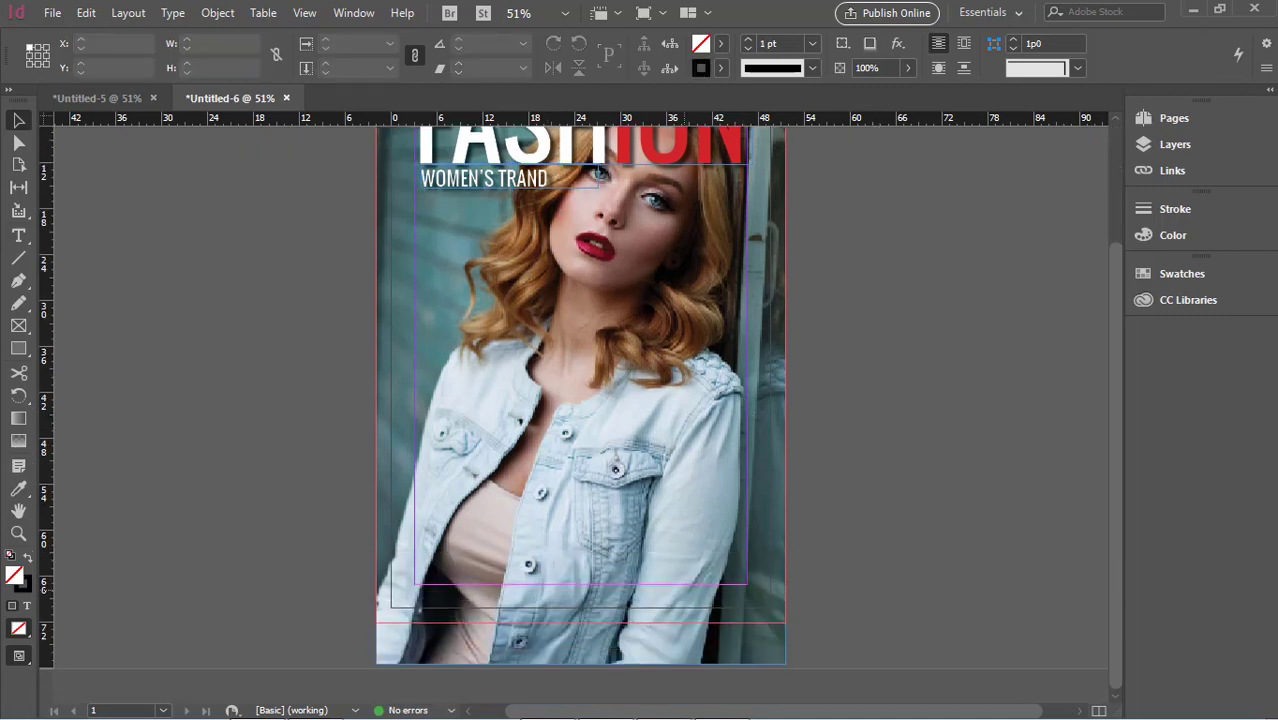
left_click(663, 706)
left_click_drag(335, 384, 207, 383)
key("ctrl+c")
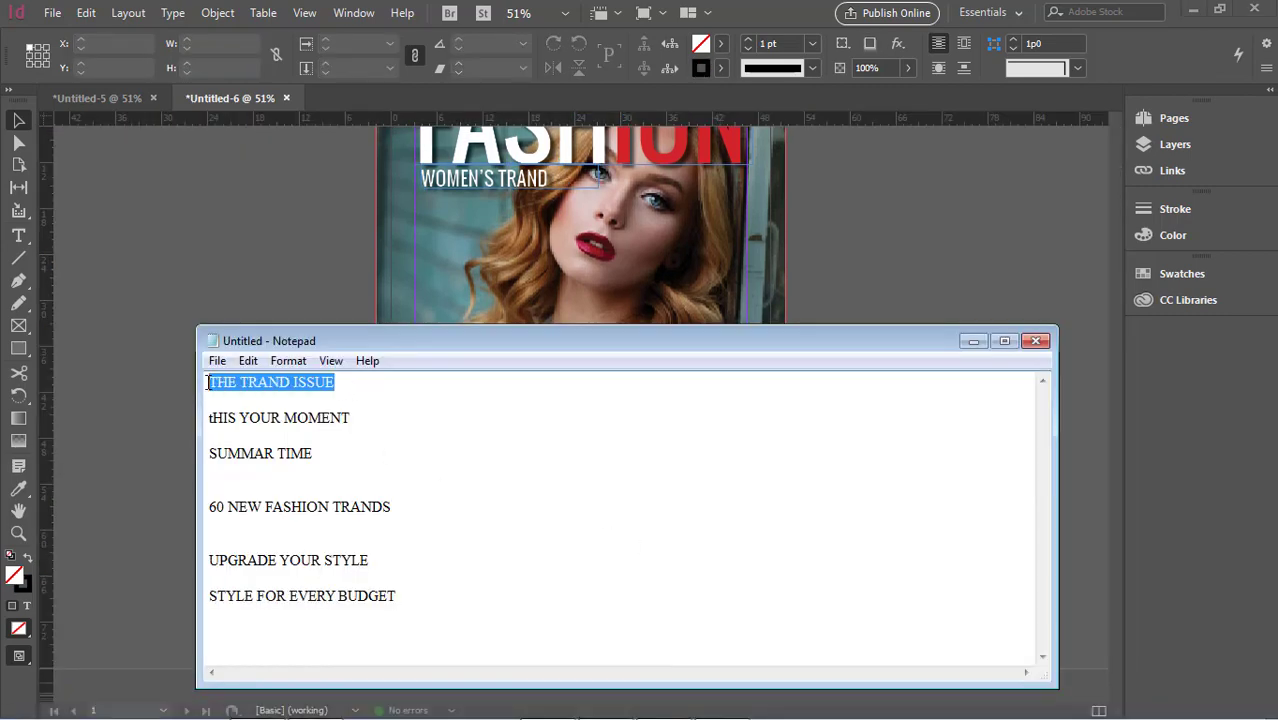
left_click(973, 341)
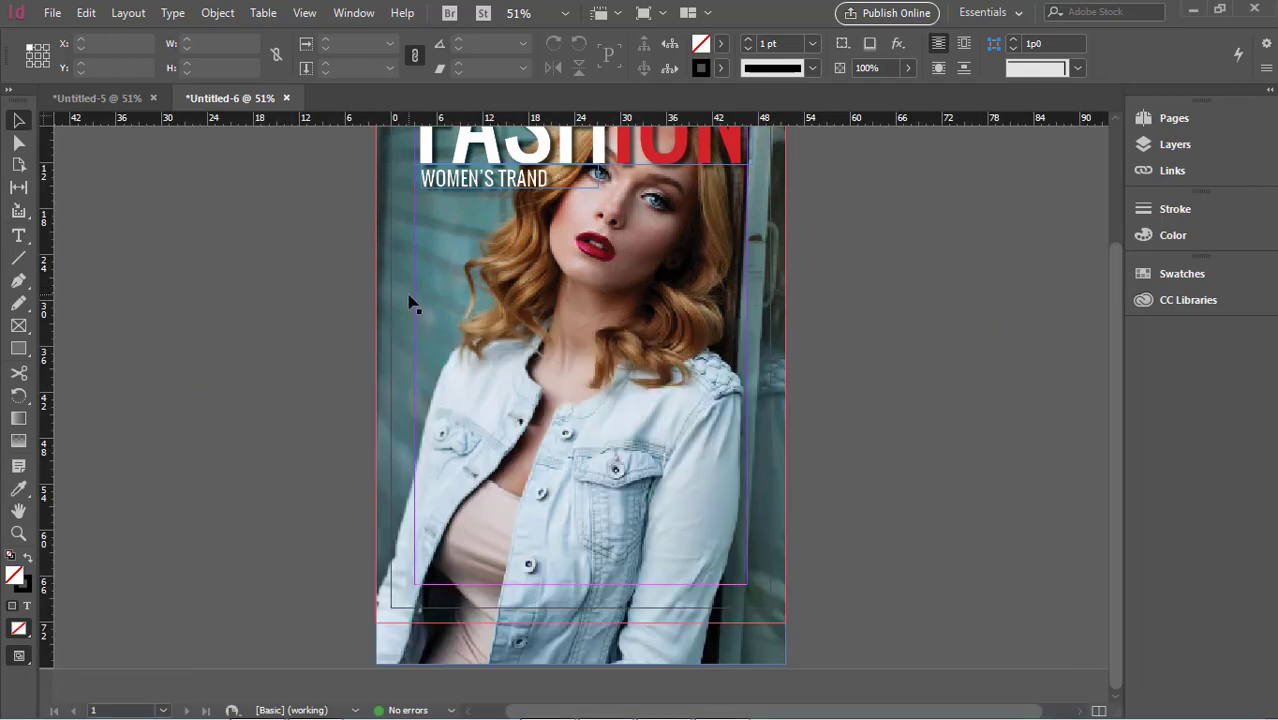
Paste THE TRAND ISSUE into a new text frame about 6p3 high below WOMEN'S TRAND, breaking the line before ISSUE
scroll(410, 303, "up", 2)
key("t")
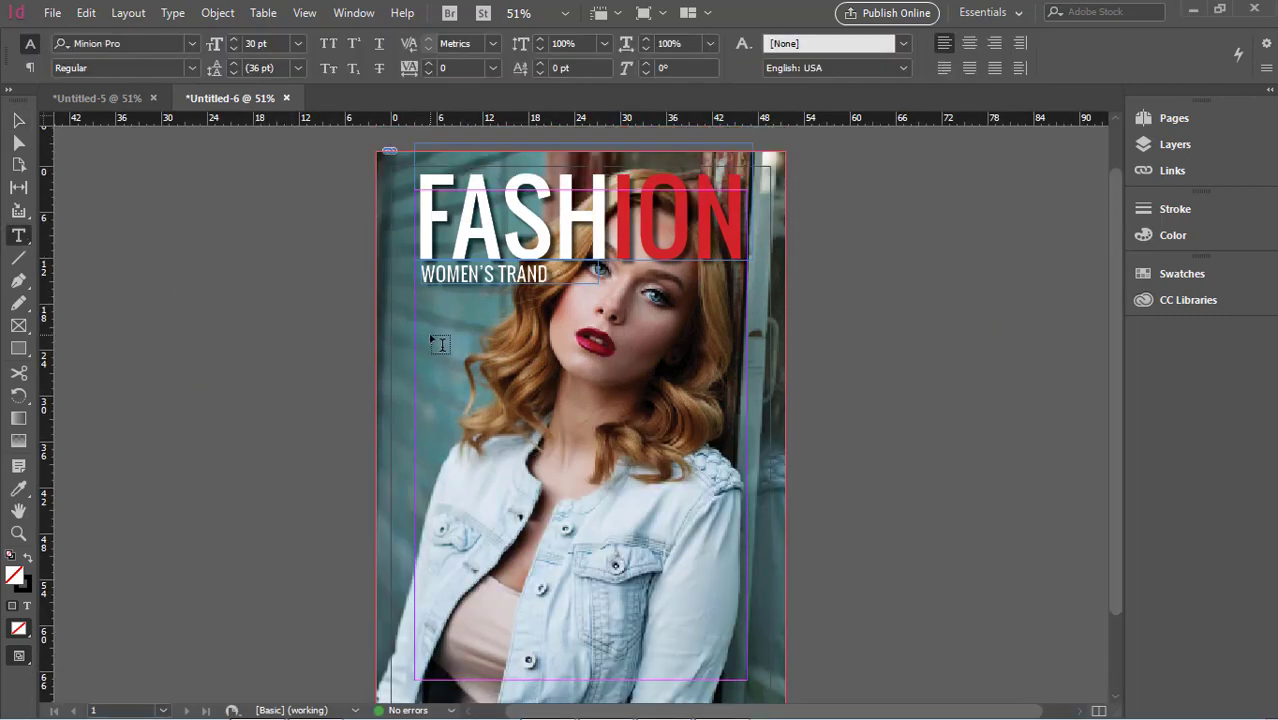
left_click_drag(428, 335, 627, 378)
key("ctrl+v")
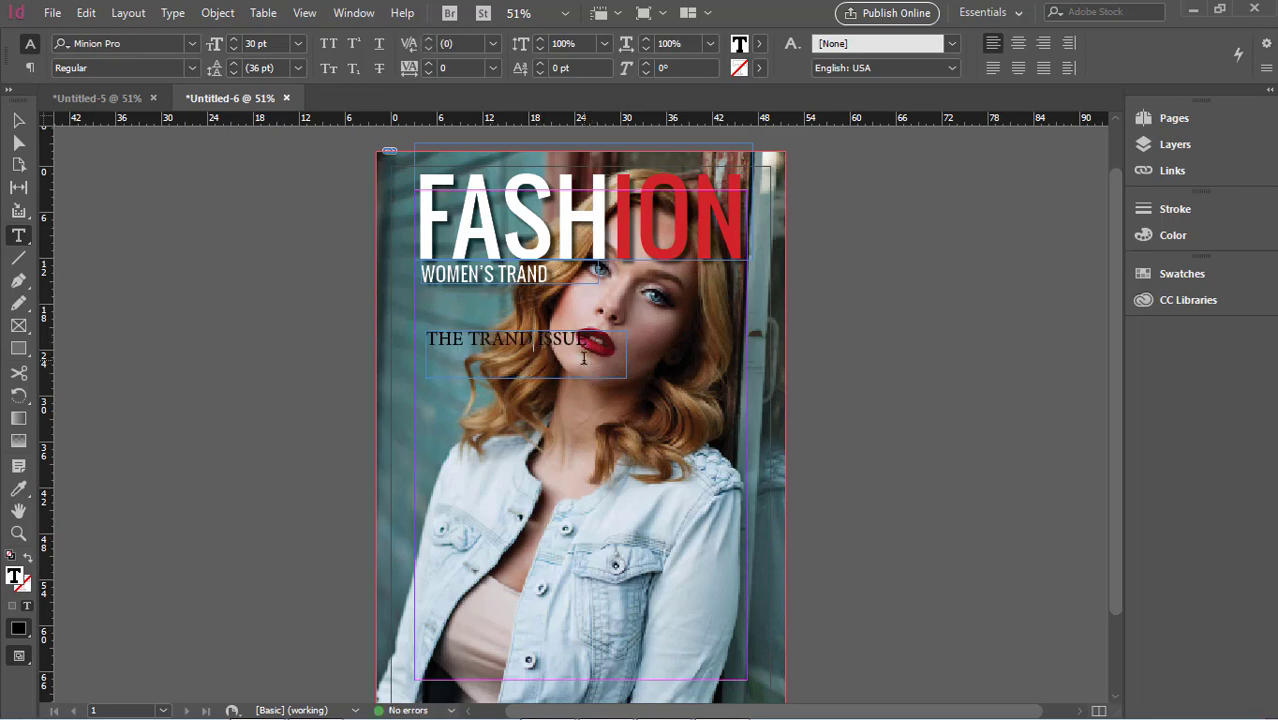
key("Return")
Set the THE TRAND ISSUE text in News706 BT Bold after trying Mistral and the fonts that follow it
left_click_drag(481, 362, 397, 337)
left_click(150, 42)
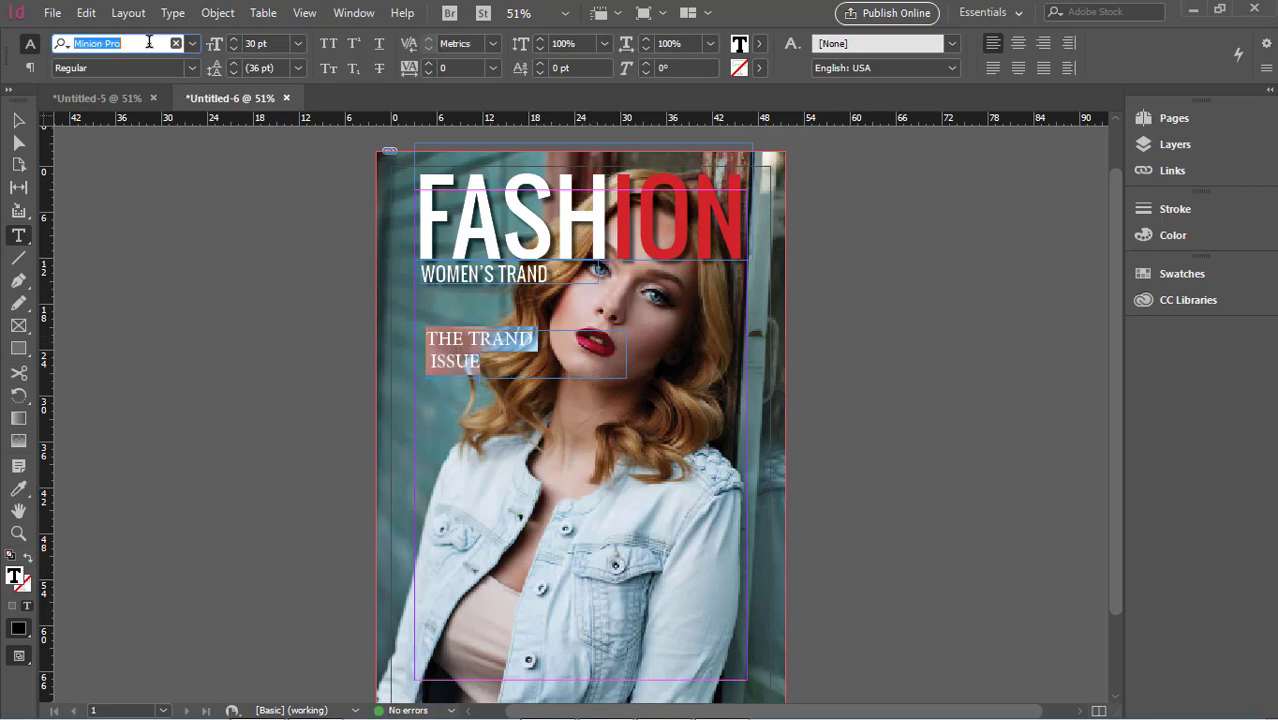
type("Mistral")
key("Return")
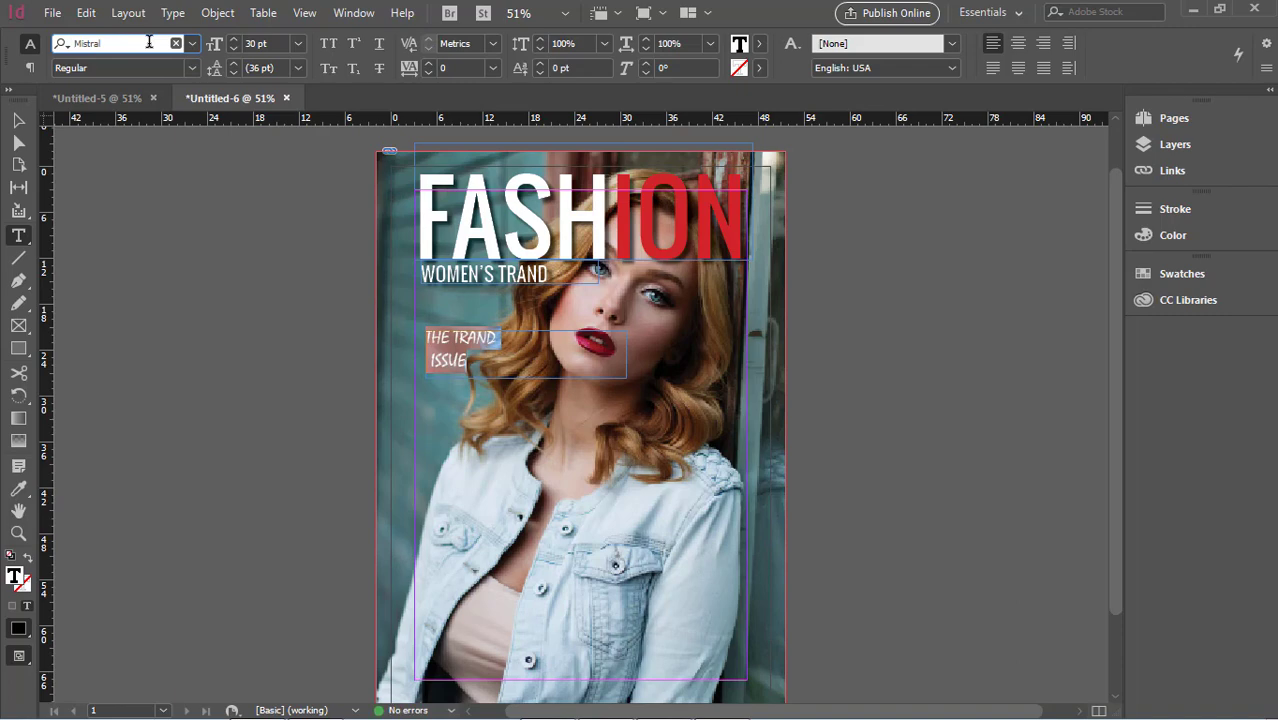
key("Down")
key("Down")
key("Down")
key("Down")
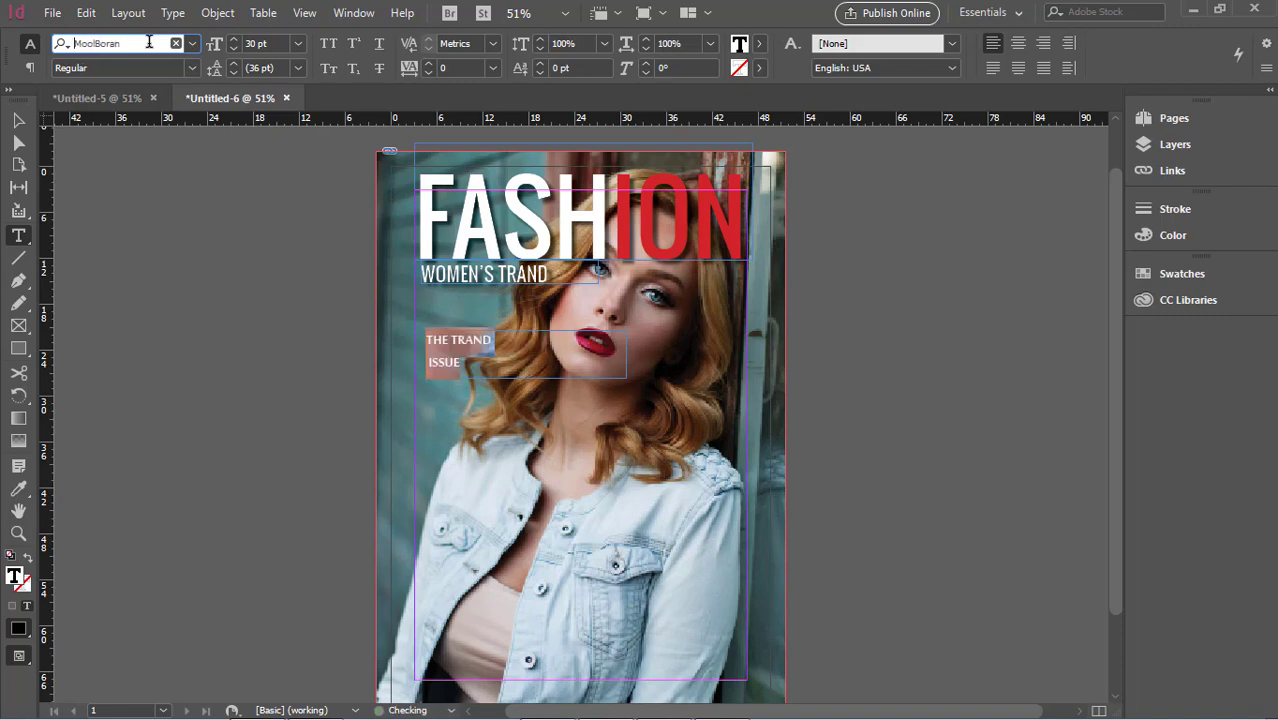
key("Down")
key("Down")
key("Down")
key("Down")
key("Down")
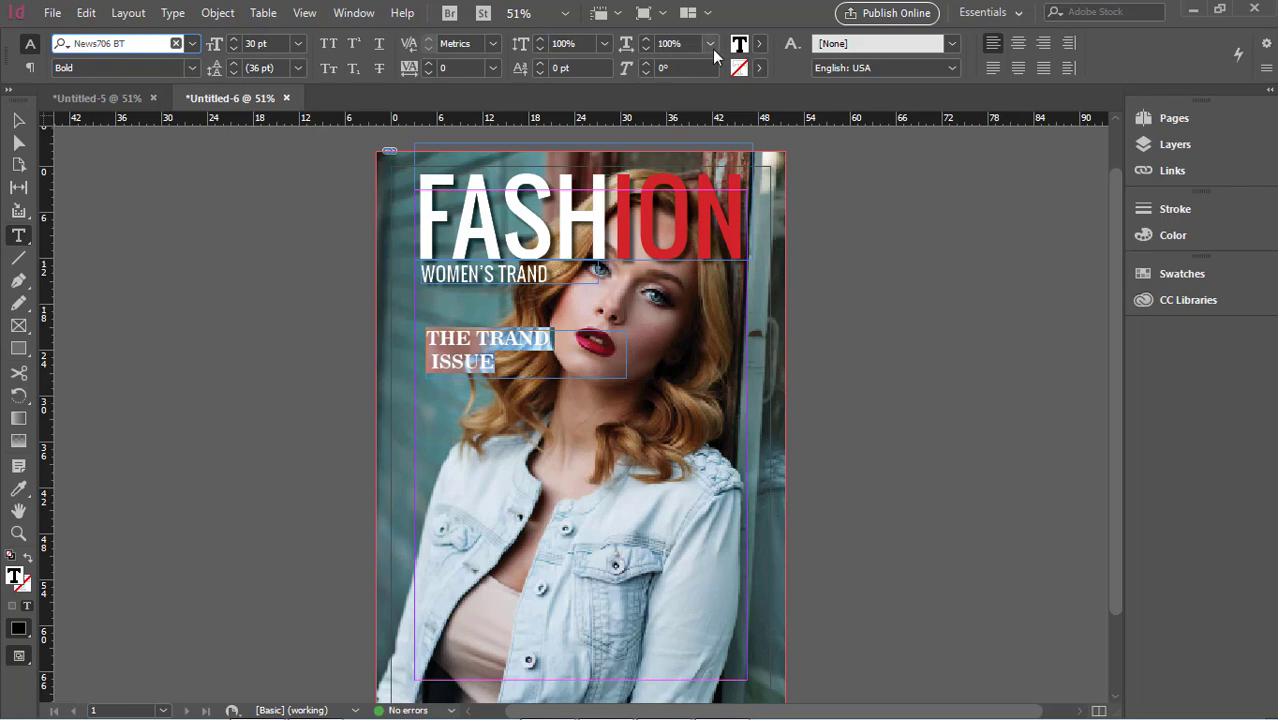
left_click(760, 47)
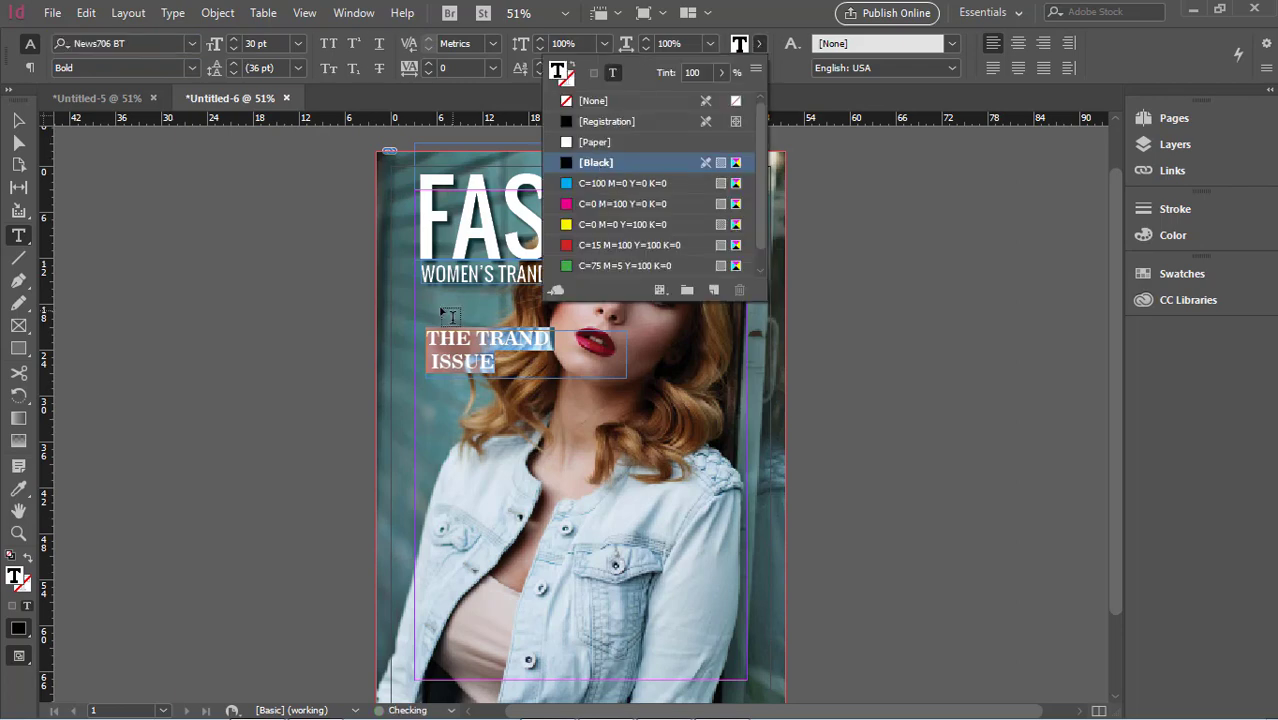
left_click(563, 350)
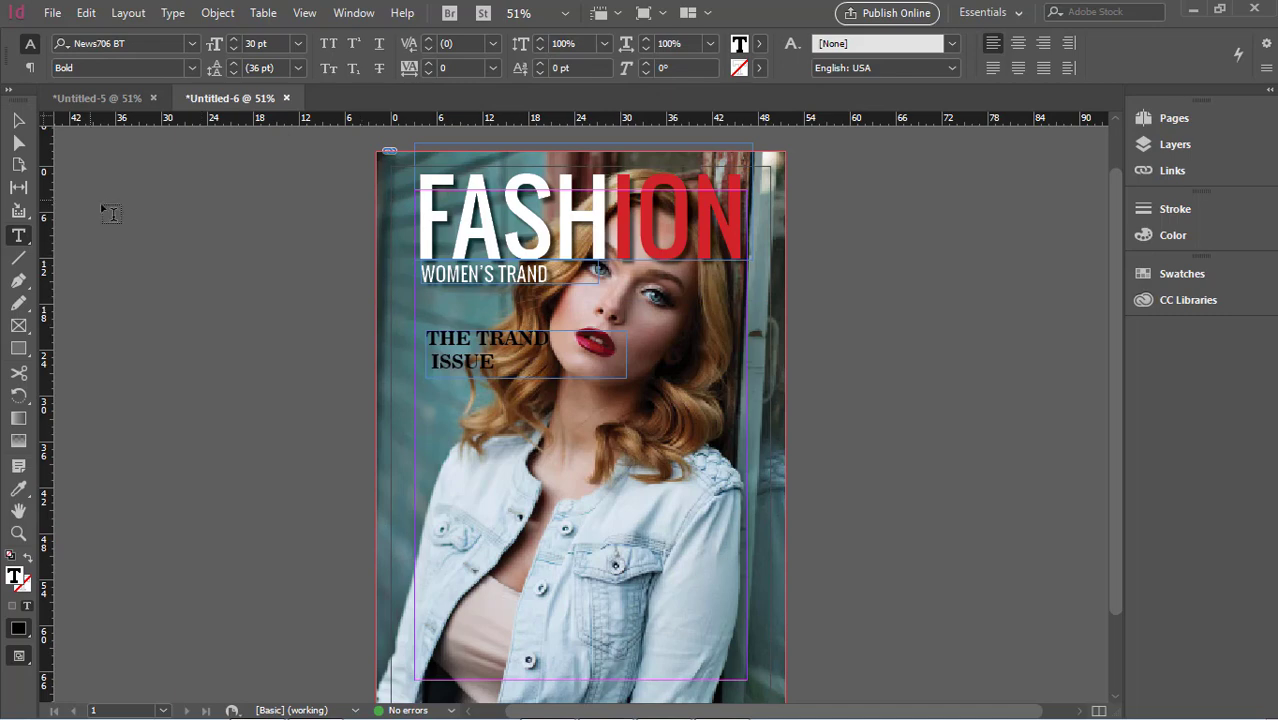
Narrow the THE TRAND ISSUE frame to 17p1.5 wide and remove the space in front of ISSUE
key("Escape")
left_click_drag(626, 355, 558, 355)
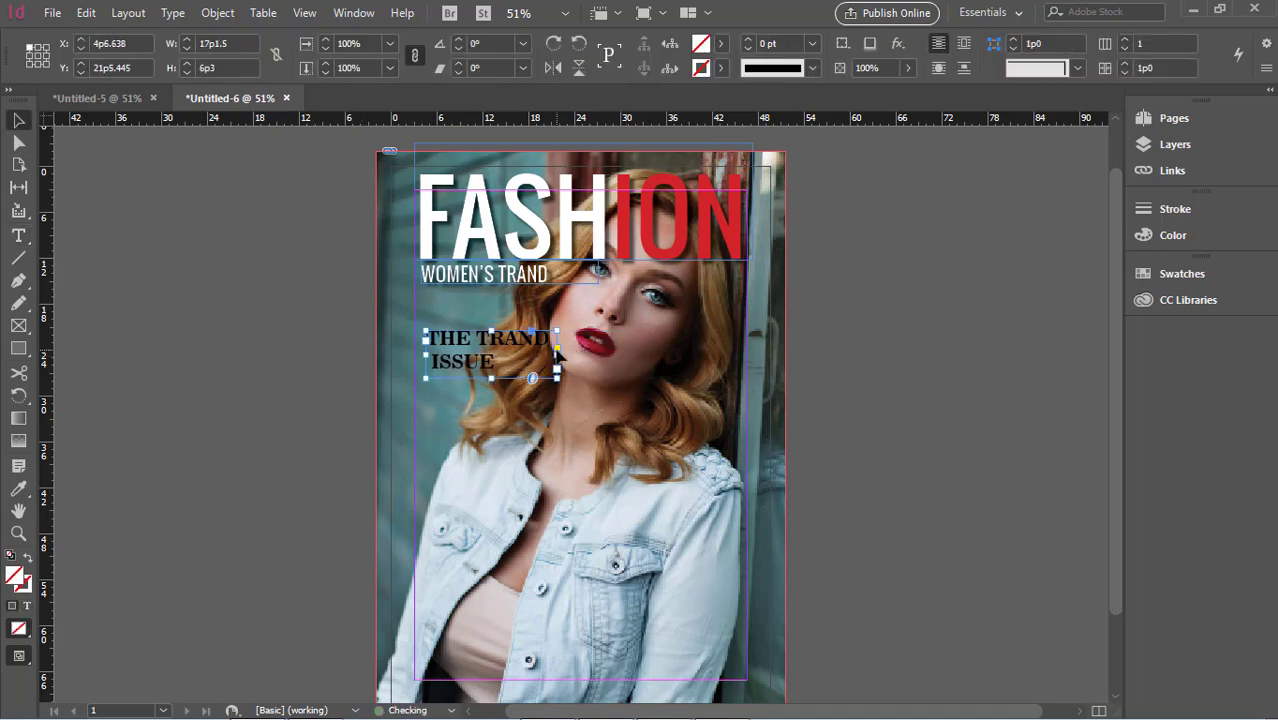
key("t")
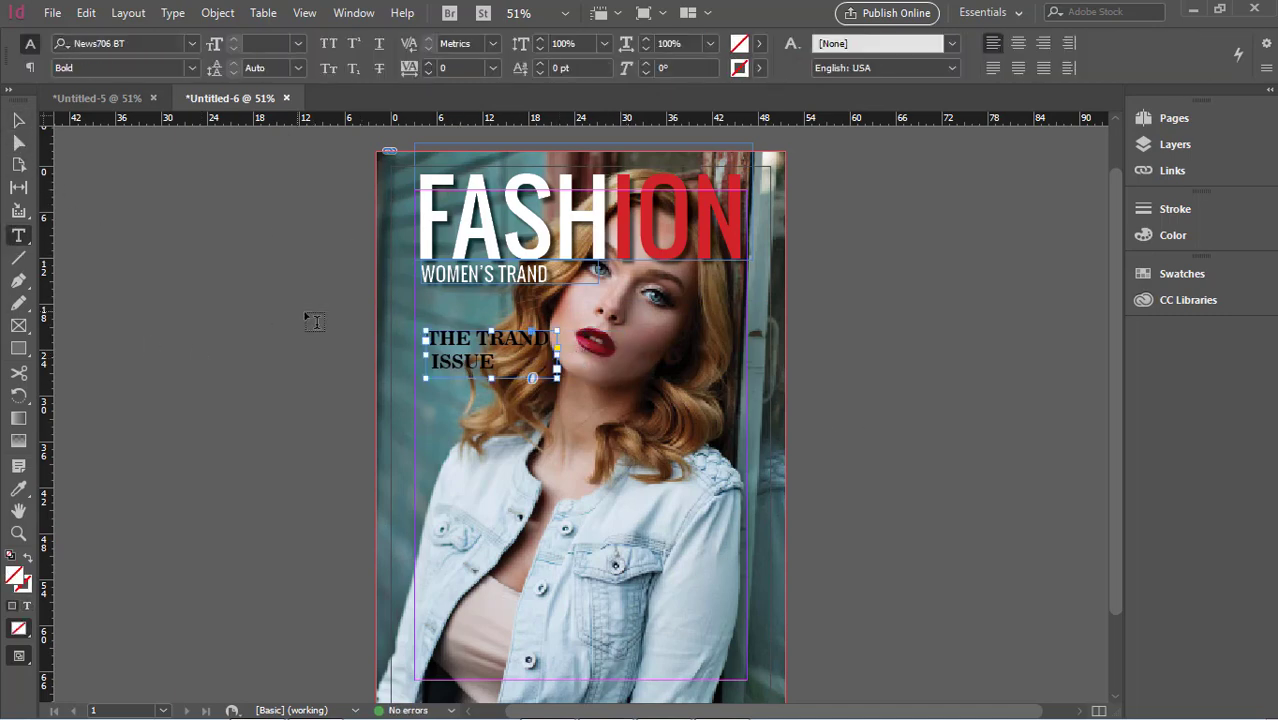
left_click(434, 360)
key("Escape")
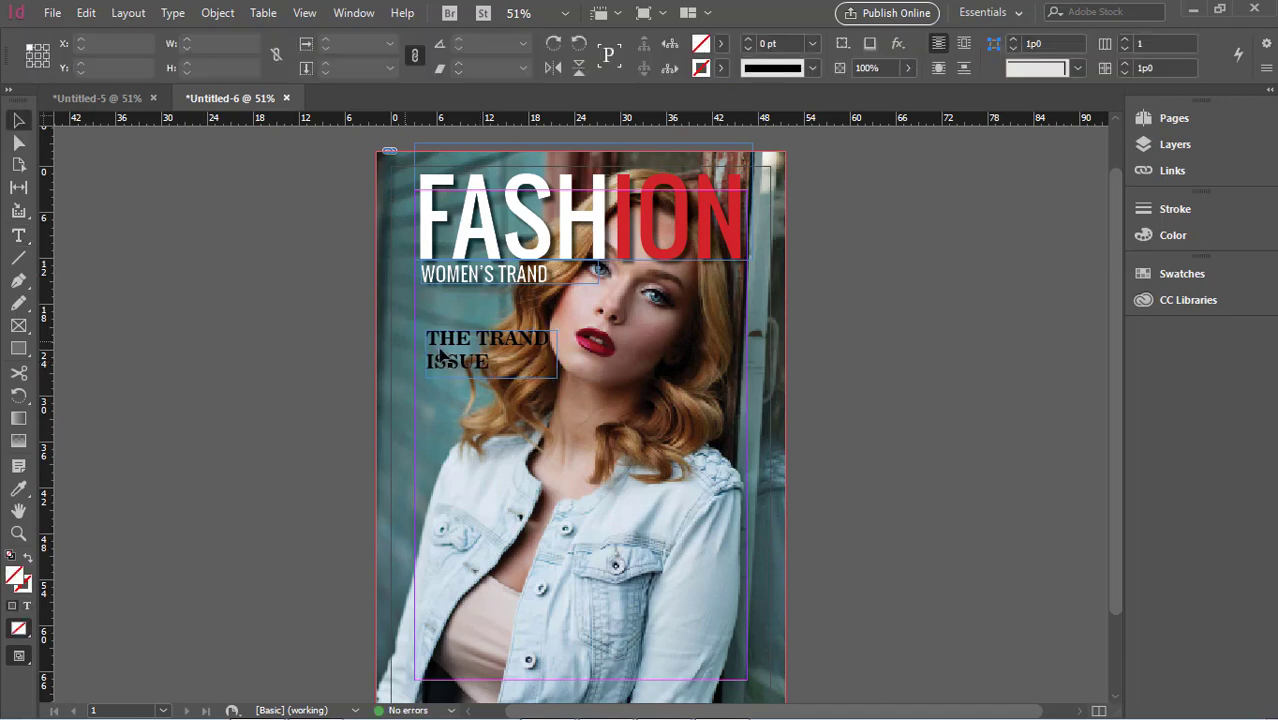
Move the THE TRAND ISSUE frame up and left beneath WOMEN'S TRAND, to about X 1p0.6, Y 17p0.9
left_click_drag(464, 333, 436, 310)
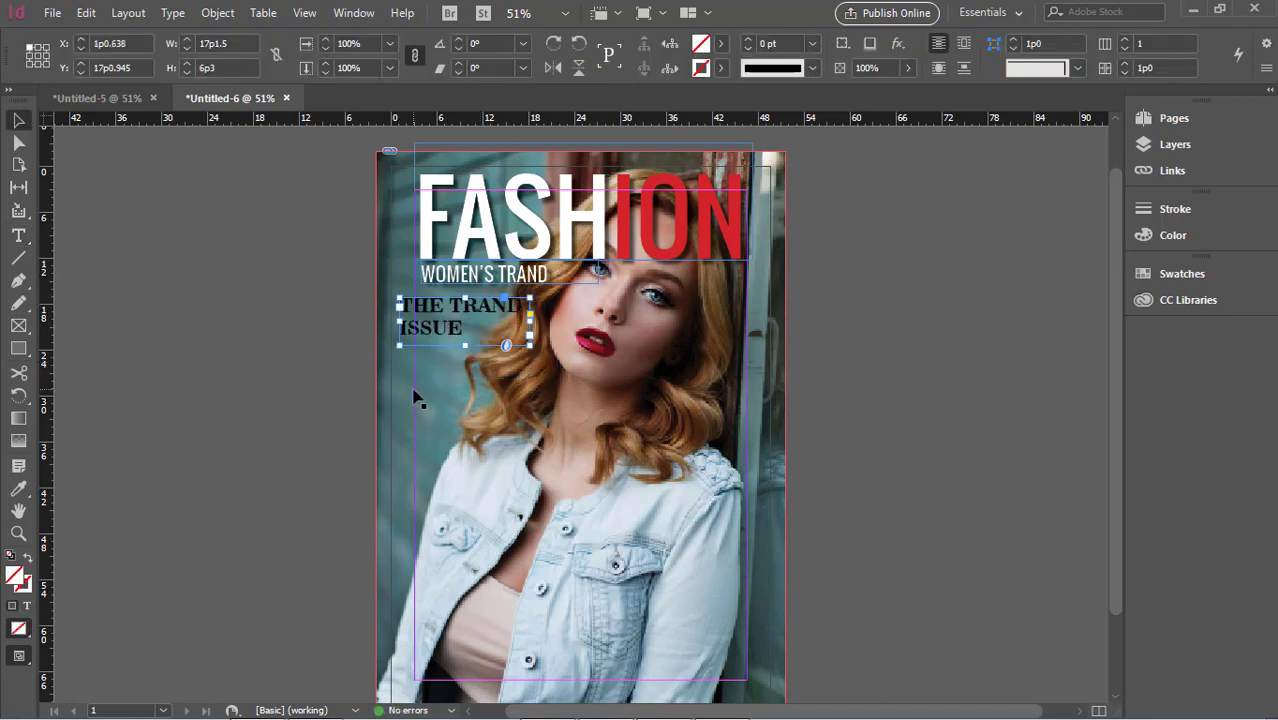
left_click_drag(413, 391, 402, 393)
key("ctrl+z")
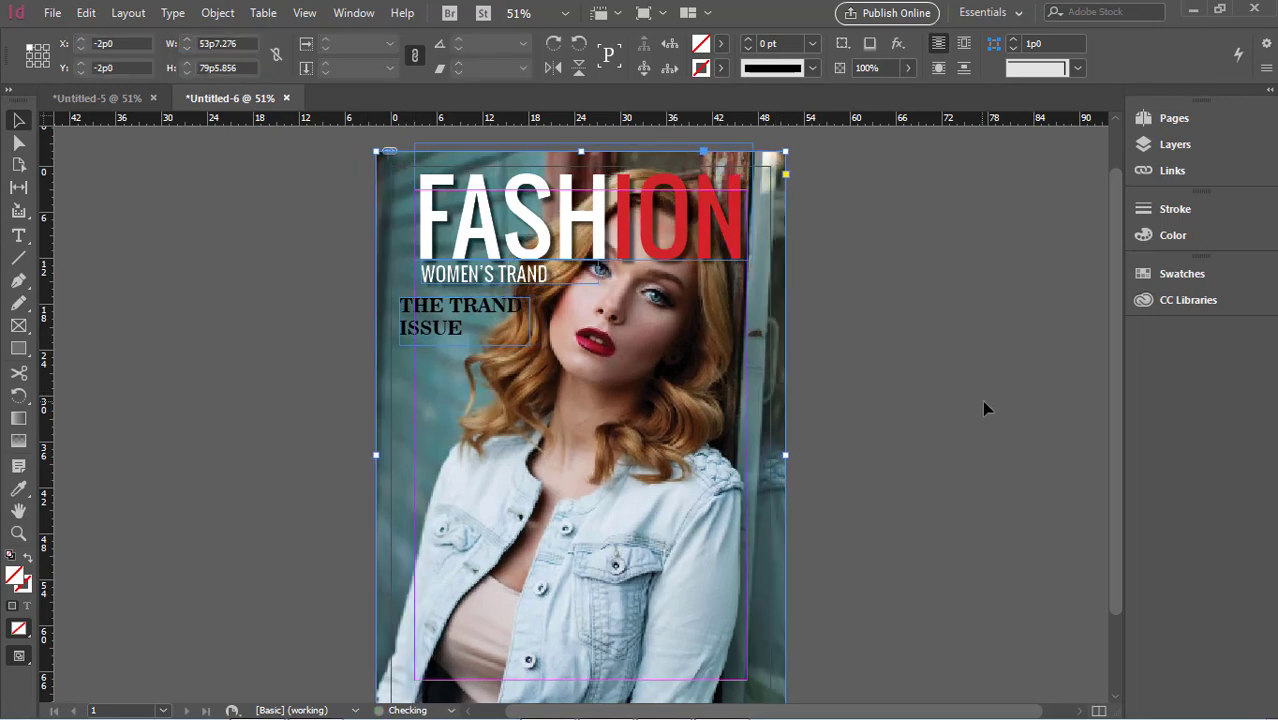
Move the THE TRAND ISSUE frame slightly down beneath WOMEN'S TRAND and deselect it
left_click_drag(447, 337, 448, 345)
left_click(955, 474)
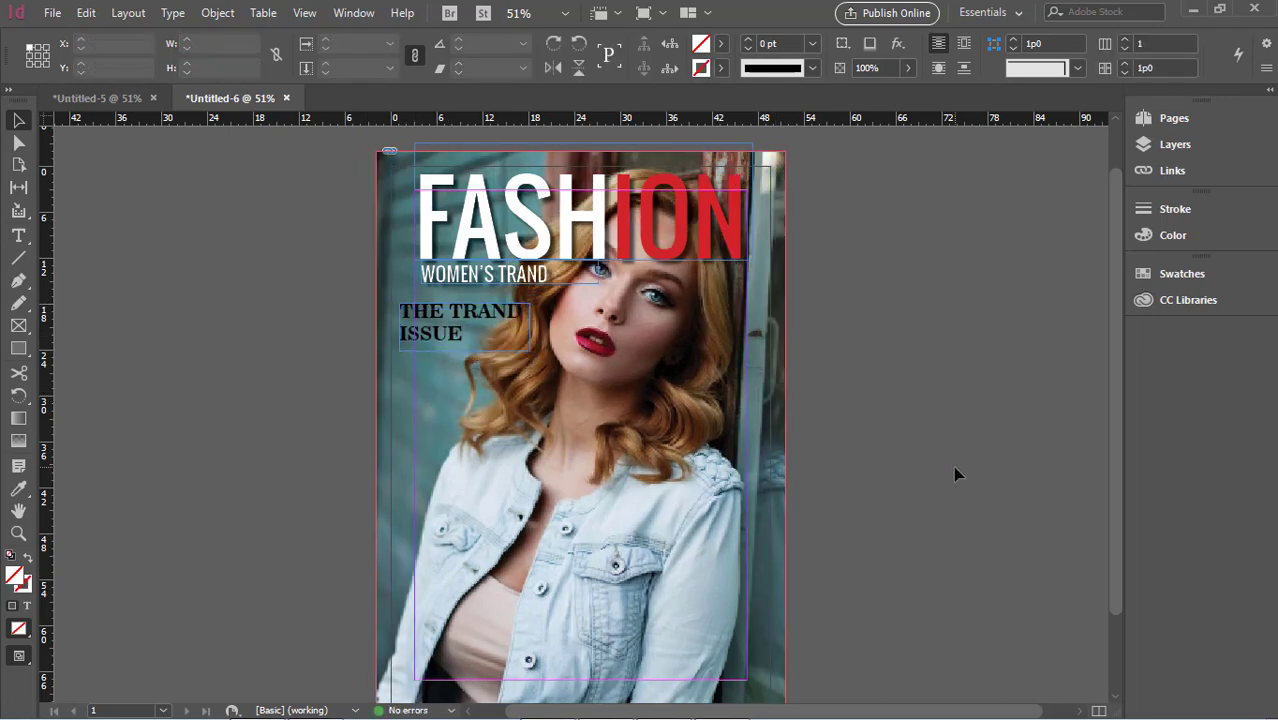
Copy the tHIS YOUR MOMENT line from Notepad and return to the InDesign cover
mouse_move(747, 711)
left_click(661, 705)
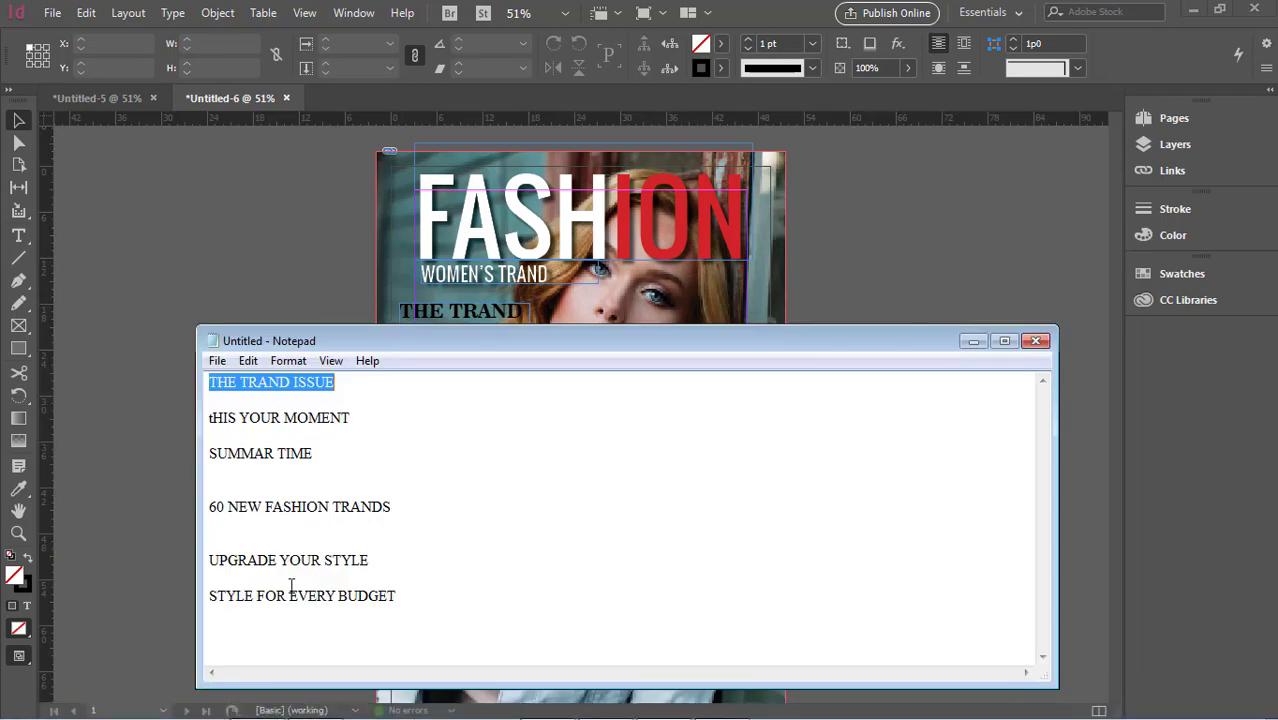
left_click_drag(207, 418, 392, 419)
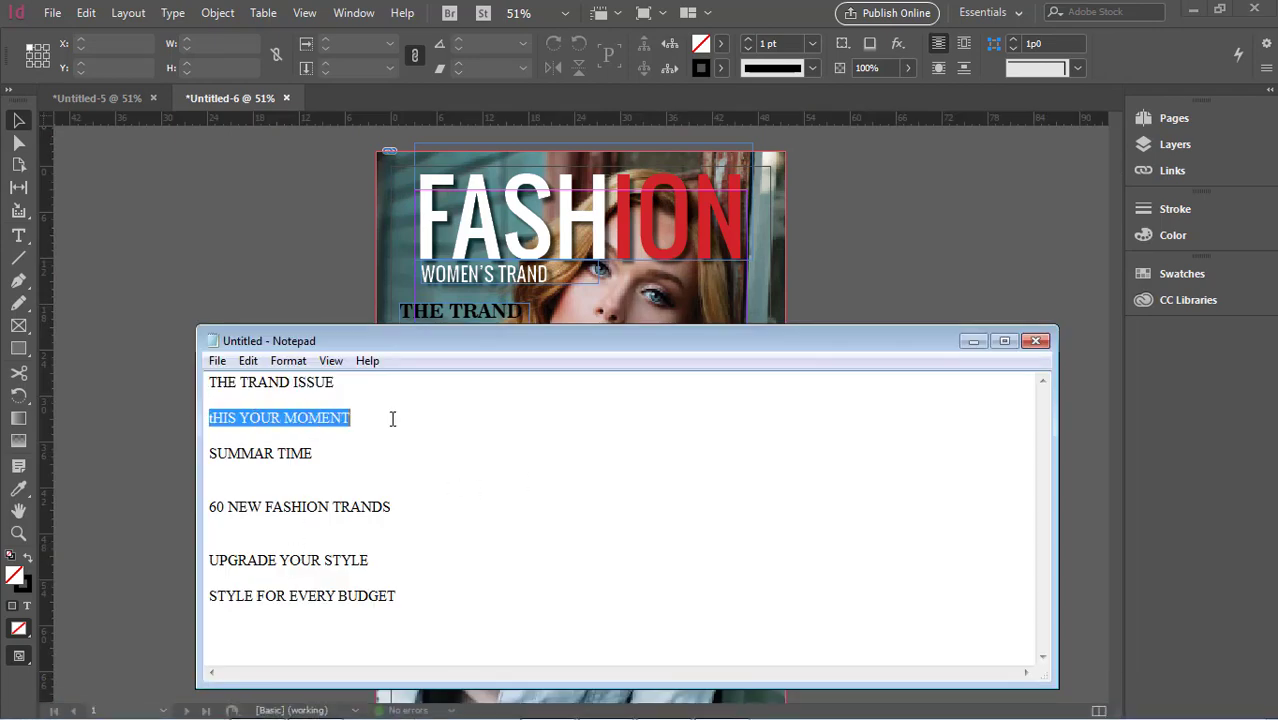
left_click(973, 342)
Paste the line into a new text frame about 21p5 by 19p6 below THE TRAND ISSUE and capitalise its first letter
left_click(18, 235)
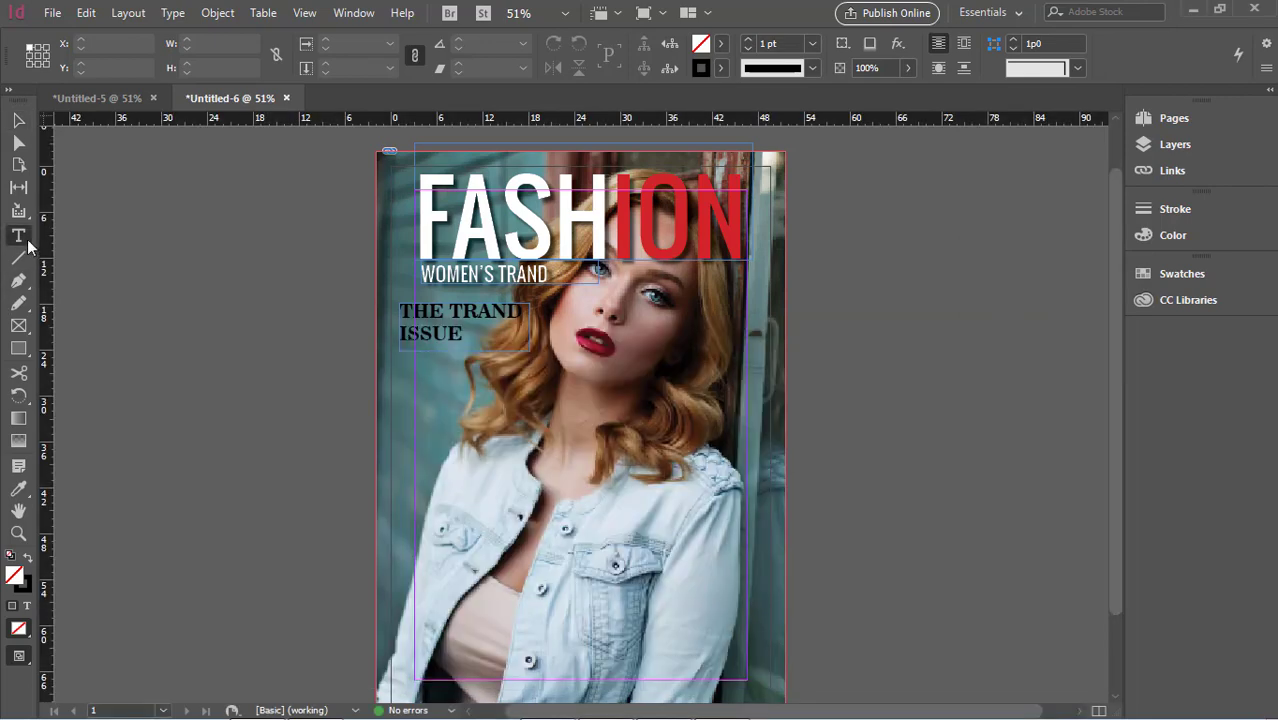
left_click_drag(393, 375, 555, 521)
key("ctrl+v")
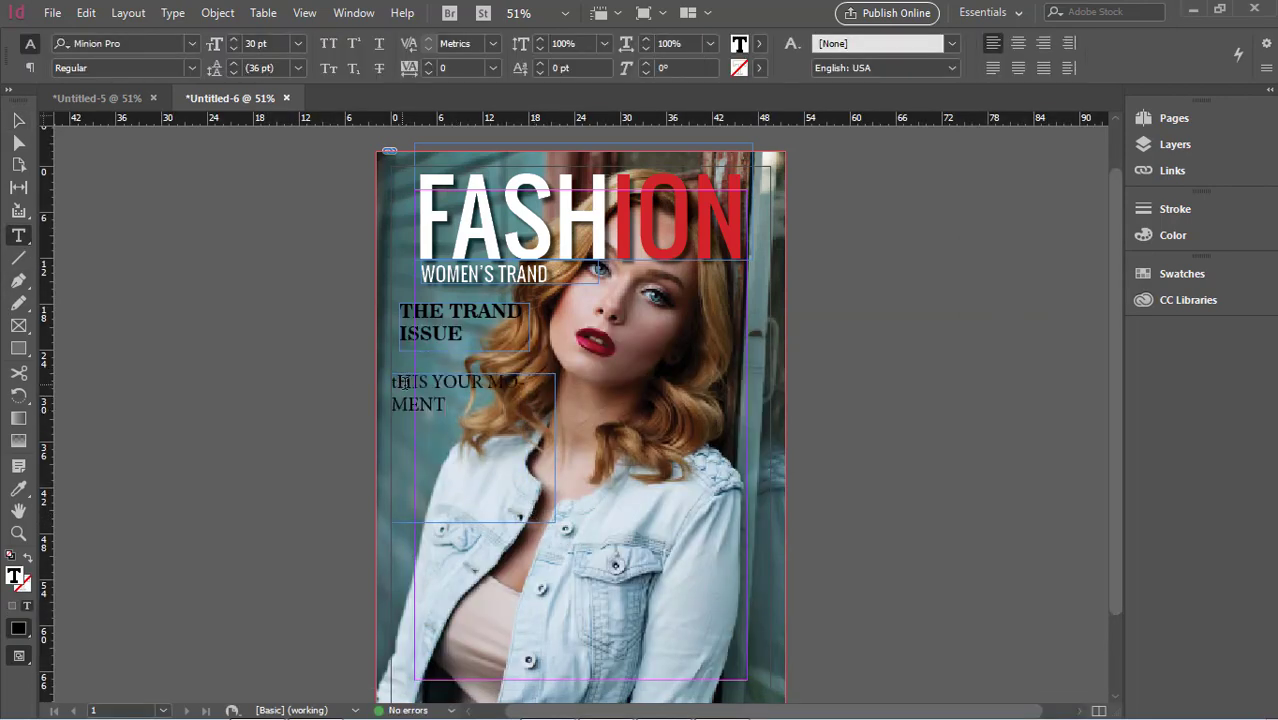
left_click(404, 382)
key("BackSpace")
type("T")
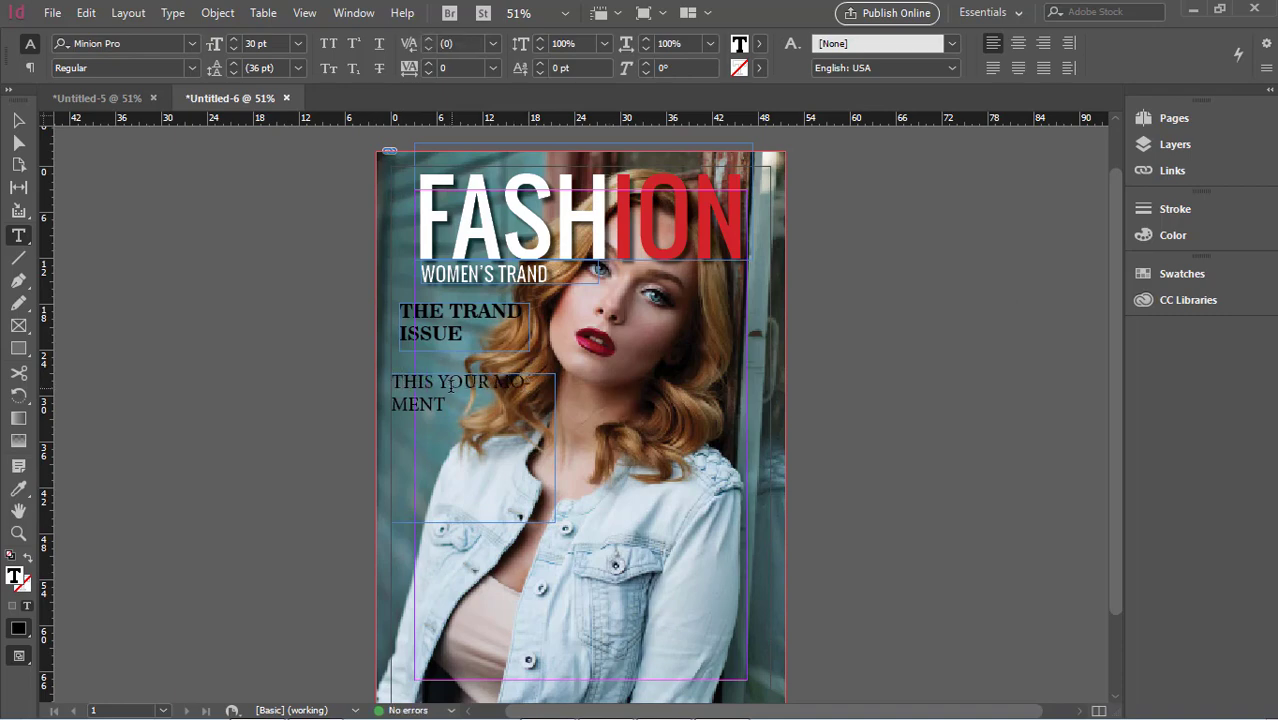
Set the THIS YOUR MOMENT text size to 53 pt
left_click_drag(448, 397, 373, 369)
double_click(281, 43)
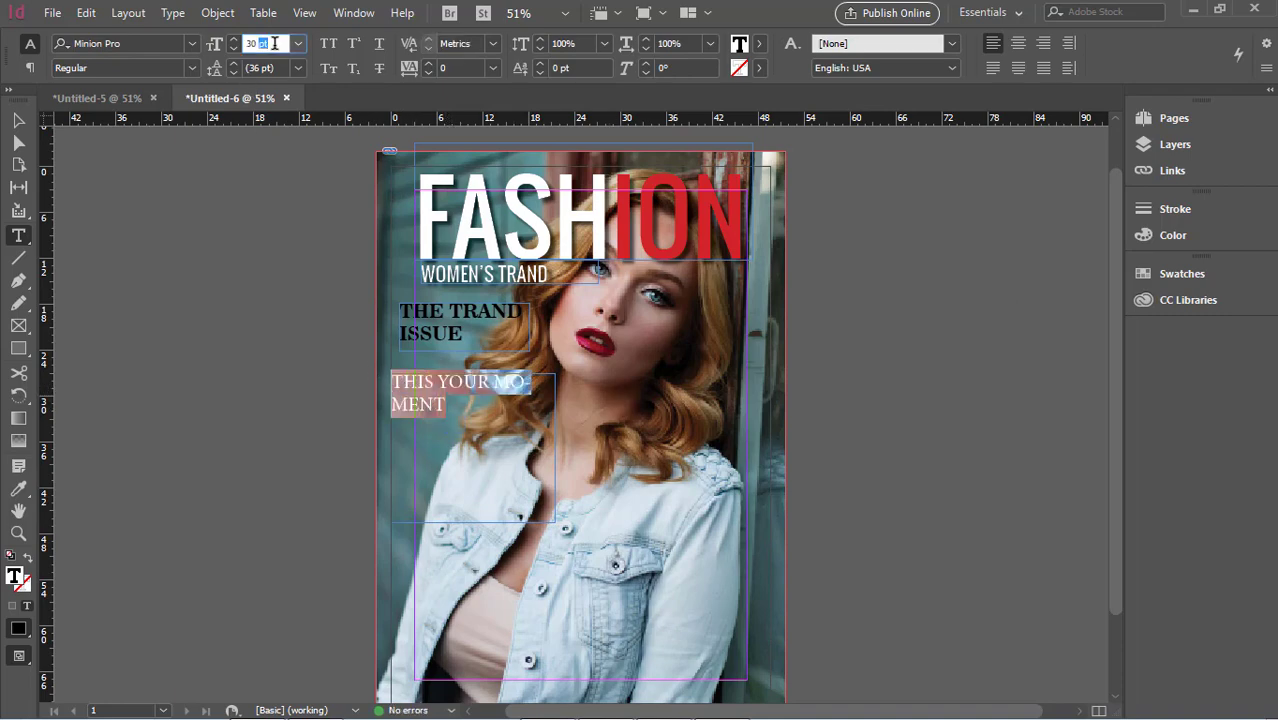
type("38")
key("Return")
key("Up")
key("Up")
key("Up")
key("Up")
key("Up")
key("Up")
key("Up")
key("Up")
key("Up")
key("Up")
key("Up")
key("Up")
key("Up")
key("Up")
key("Up")
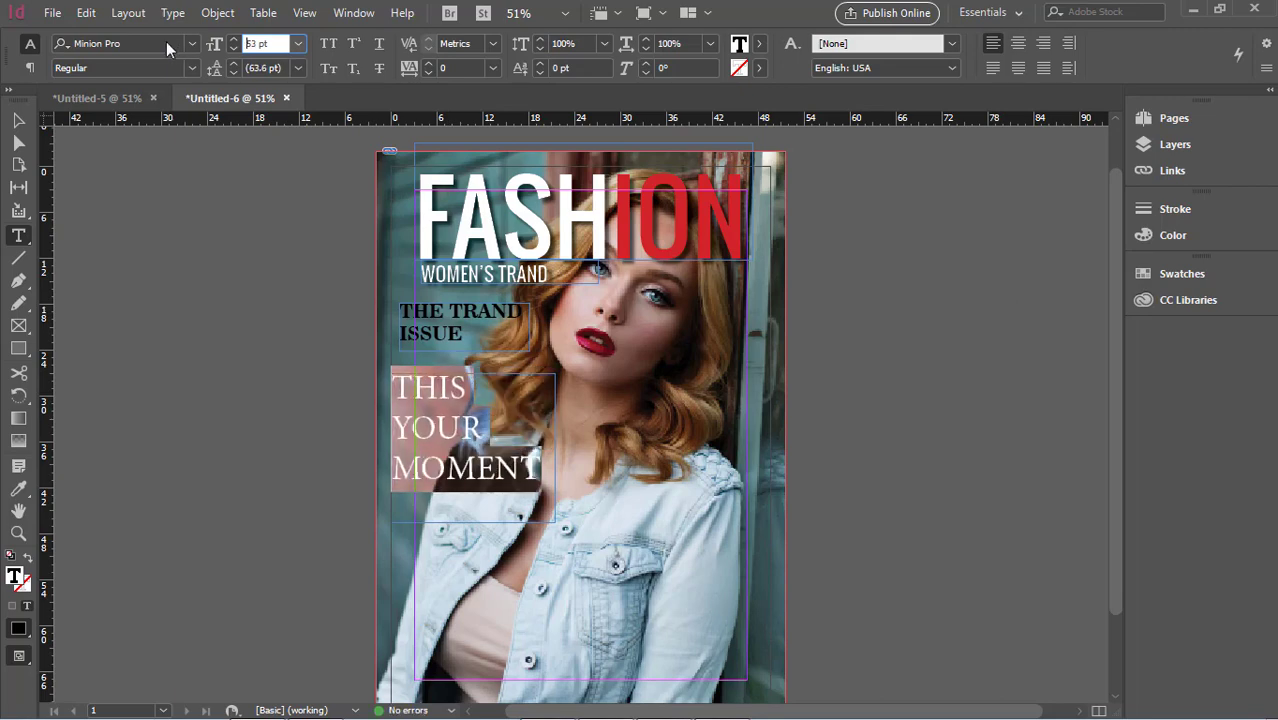
Set the THIS YOUR MOMENT text in the Stencil font
left_click(166, 41)
type("S")
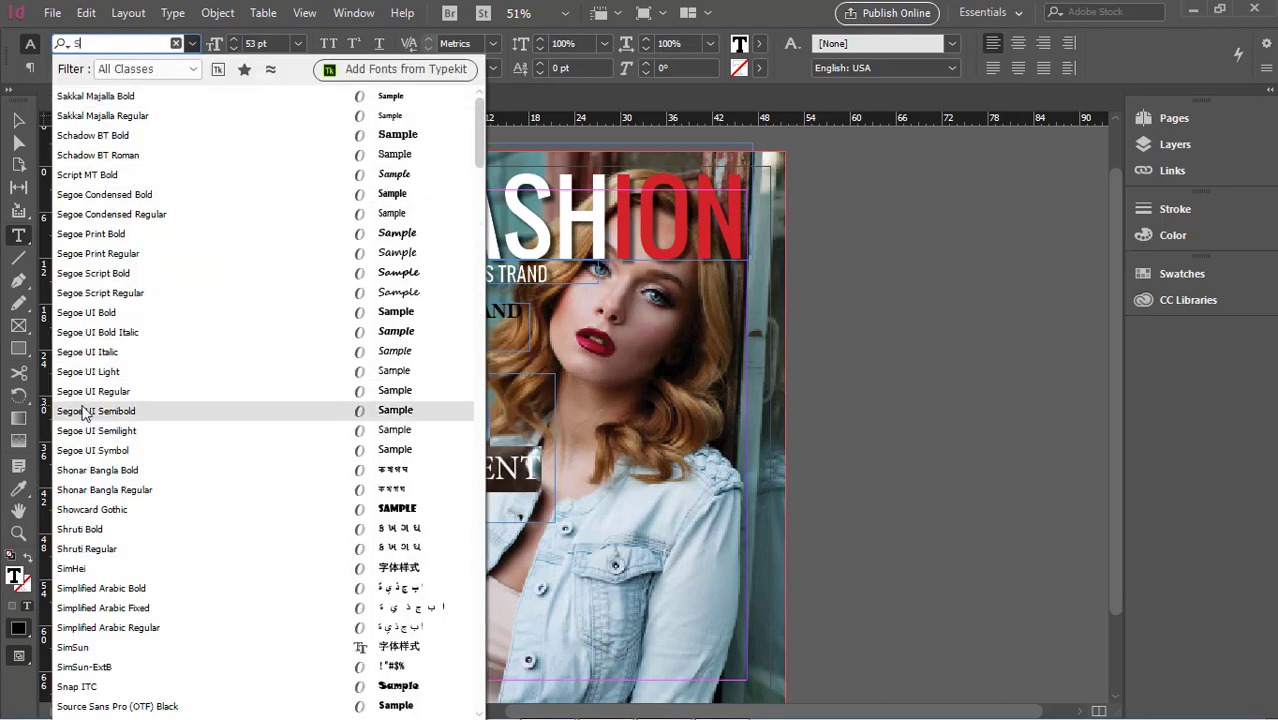
scroll(114, 394, "down", 5)
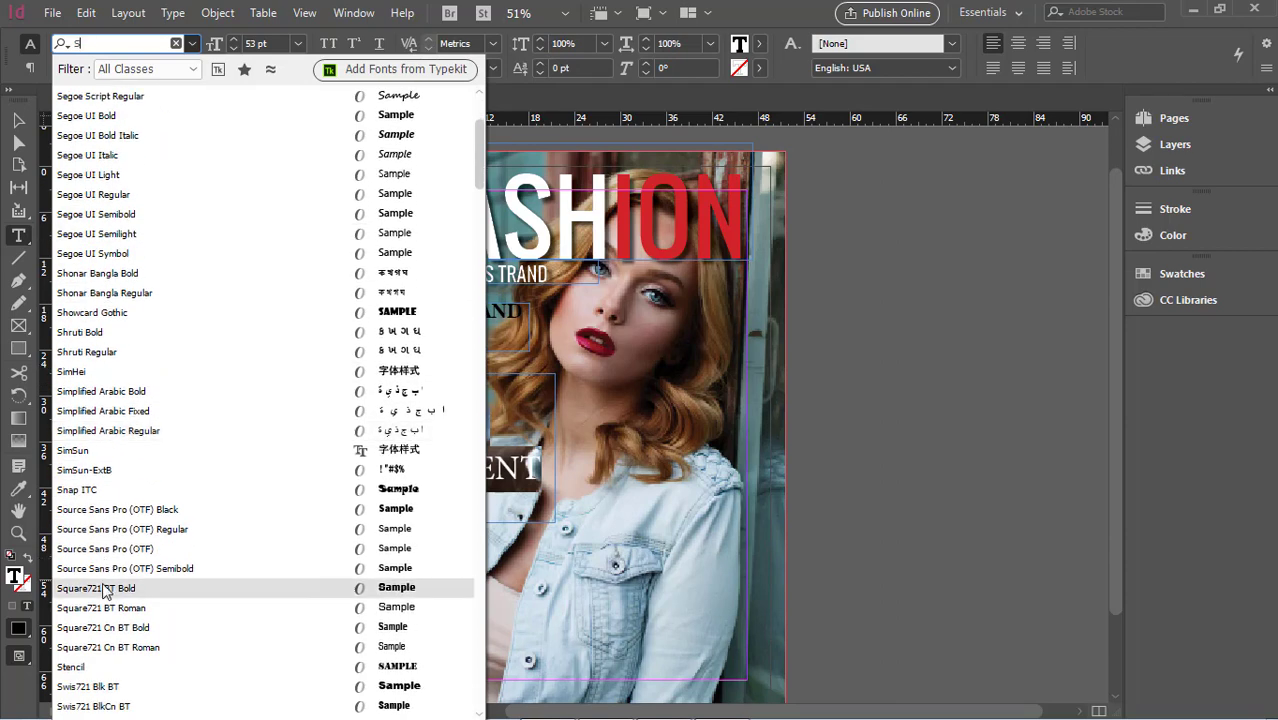
left_click(90, 668)
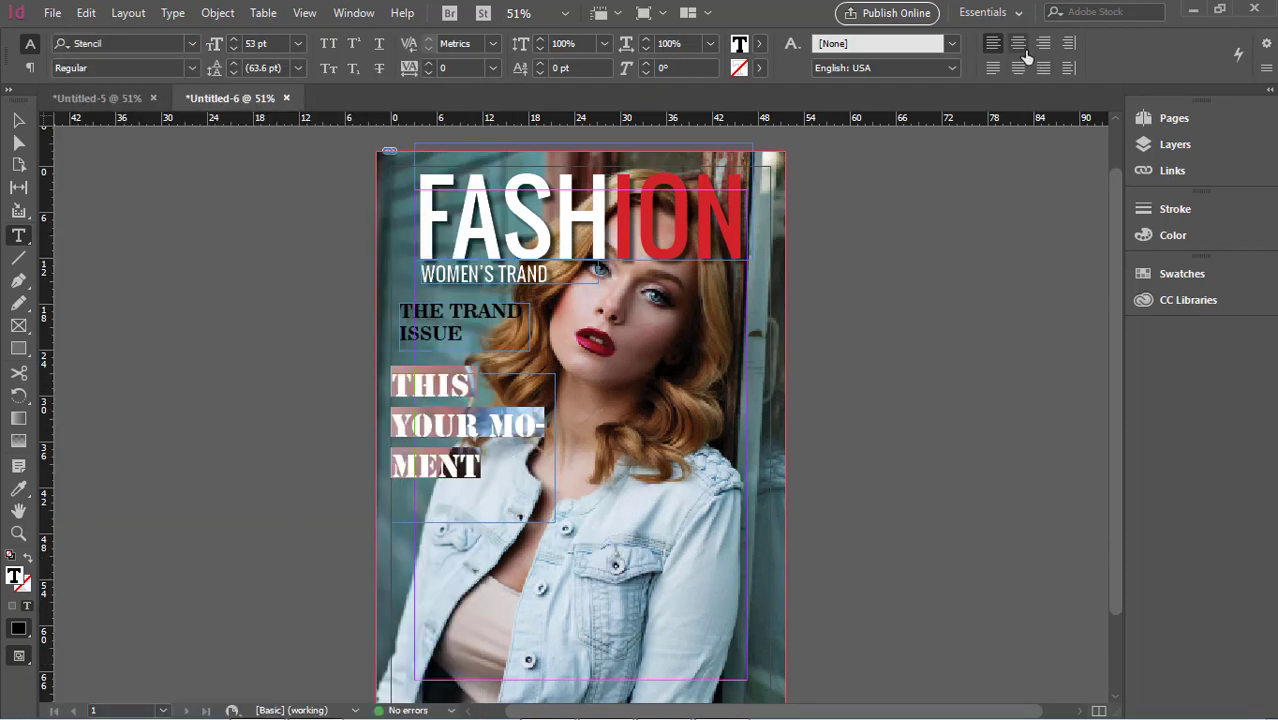
Turn off paragraph hyphenation for the THIS YOUR MOMENT text
left_click(173, 12)
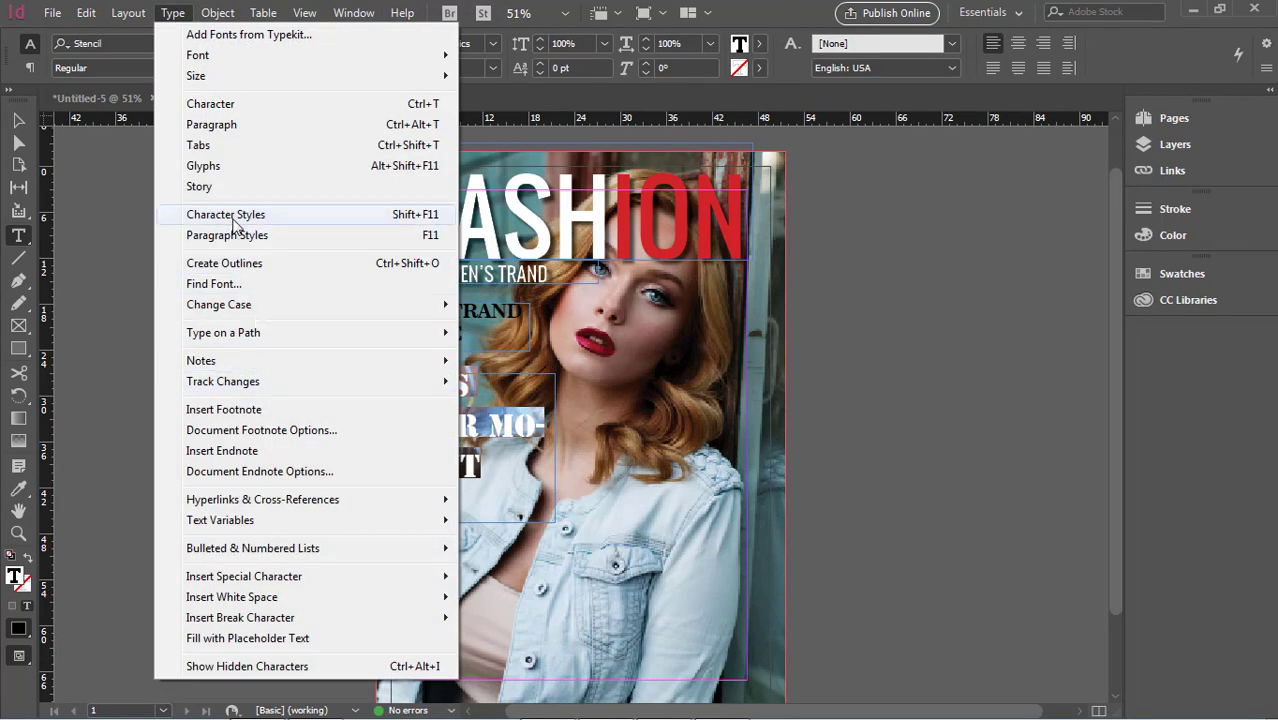
left_click(212, 124)
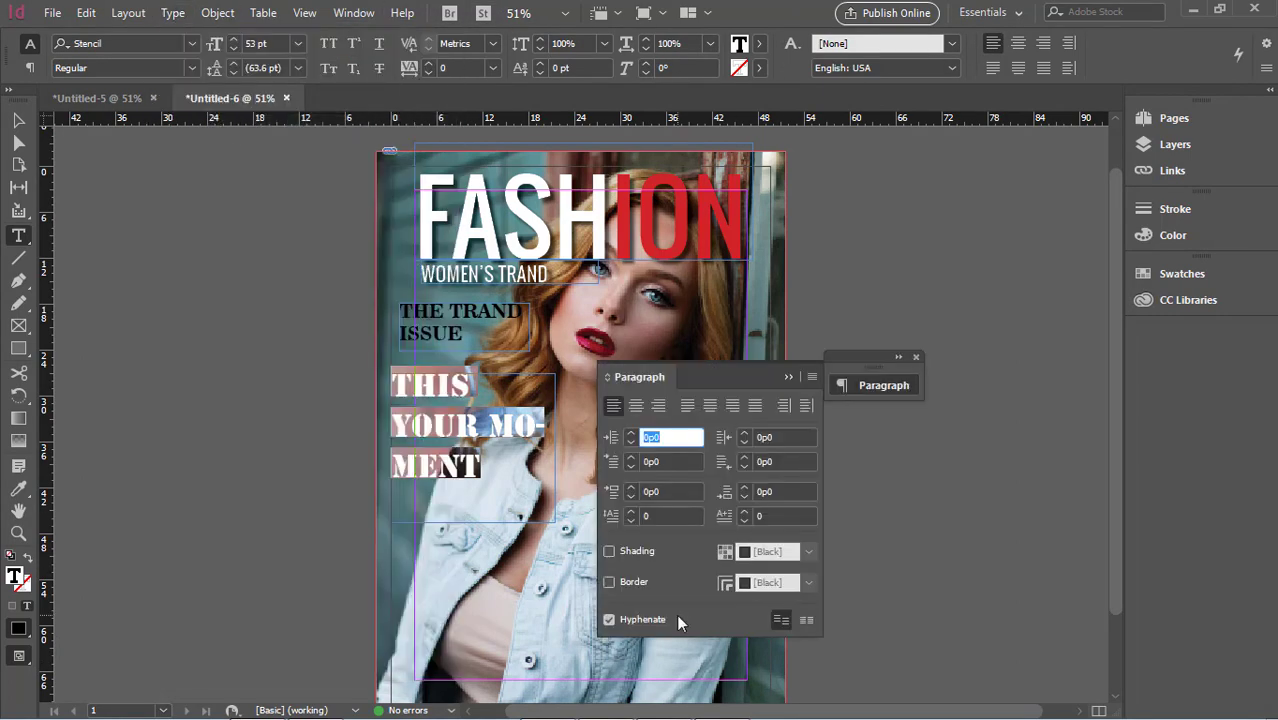
left_click(650, 619)
left_click(533, 455)
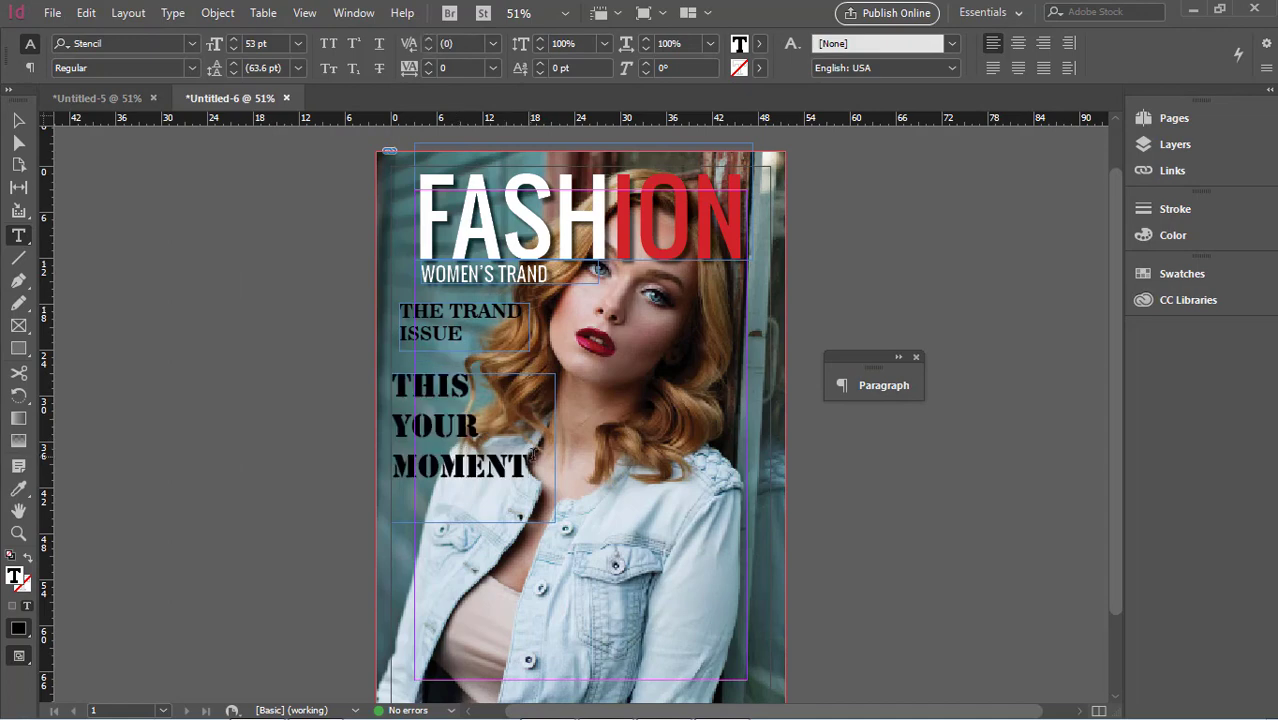
Fill the THIS YOUR MOMENT text with the [Paper] swatch
left_click_drag(533, 455, 282, 238)
left_click(759, 43)
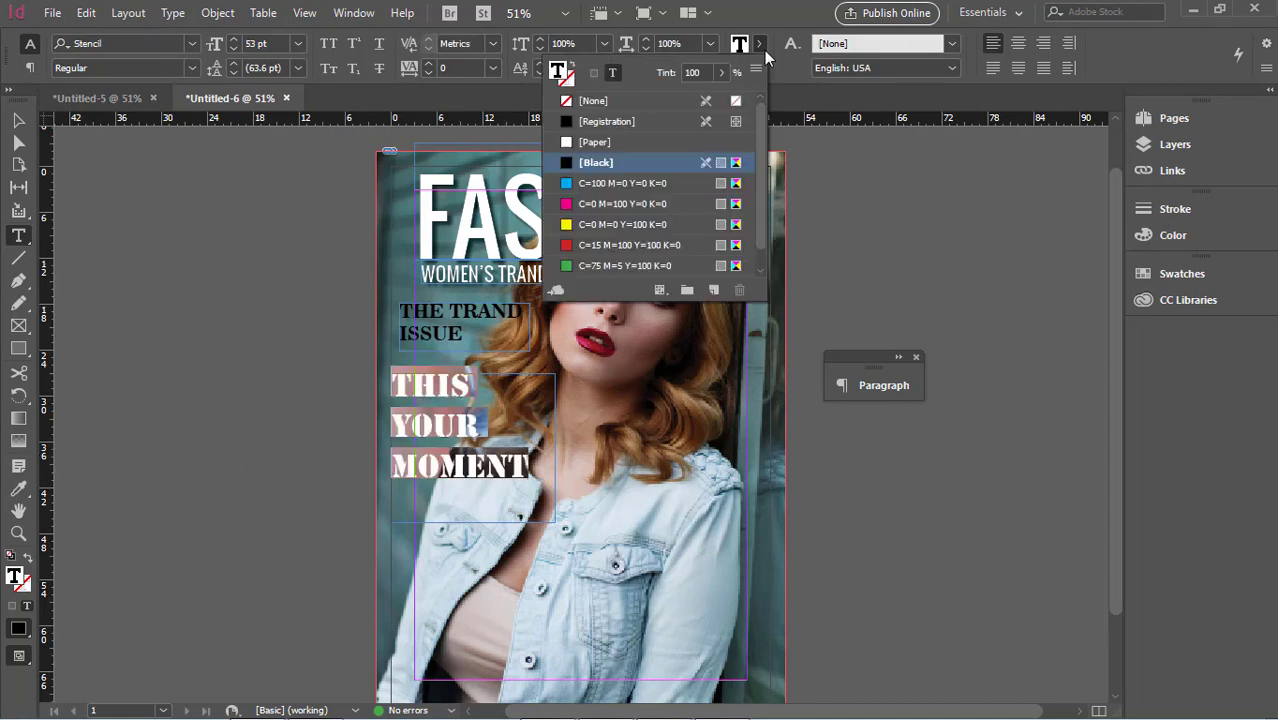
left_click(596, 142)
Shorten the THIS YOUR MOMENT frame to about 14p4.5 high
left_click(212, 13)
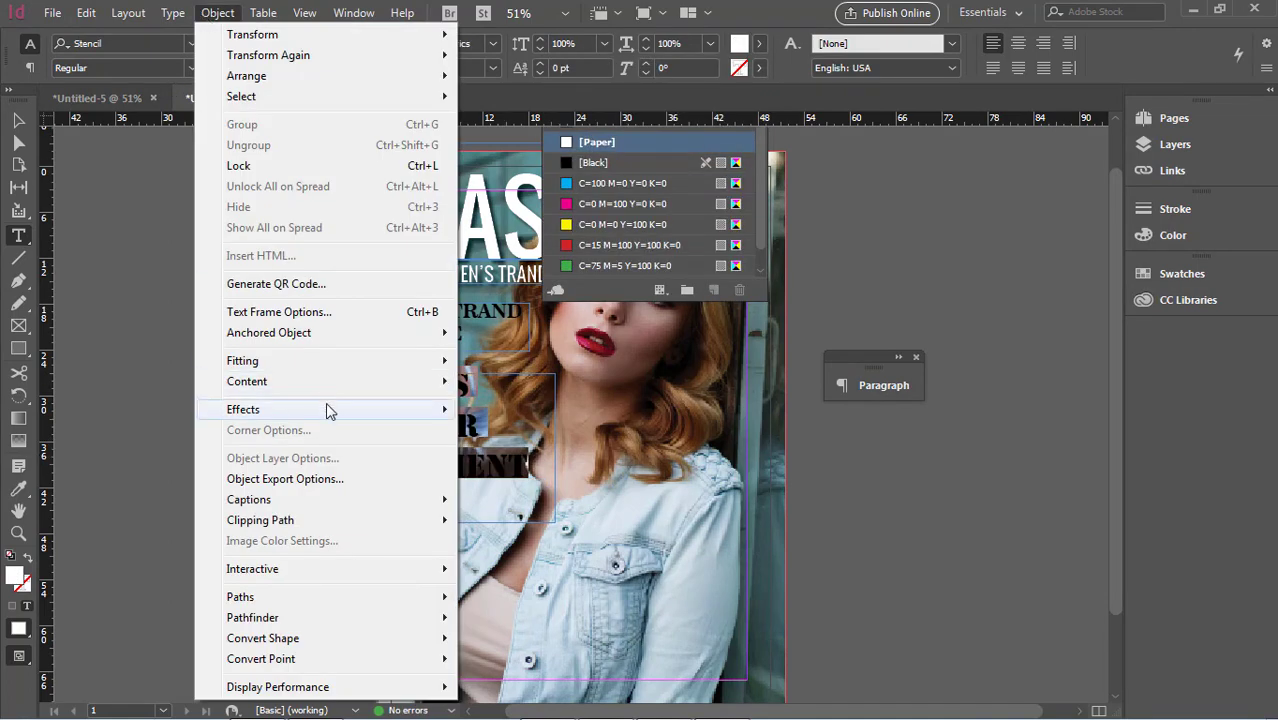
key("Escape")
key("Escape")
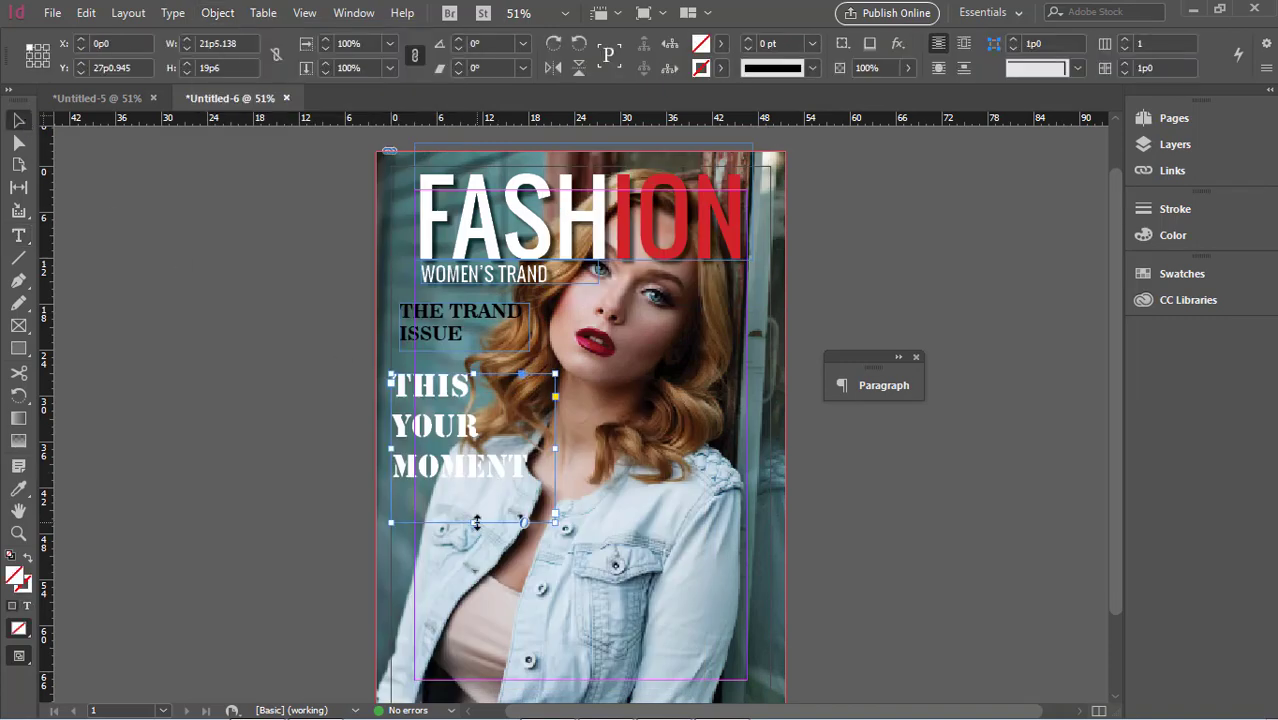
left_click_drag(476, 522, 476, 484)
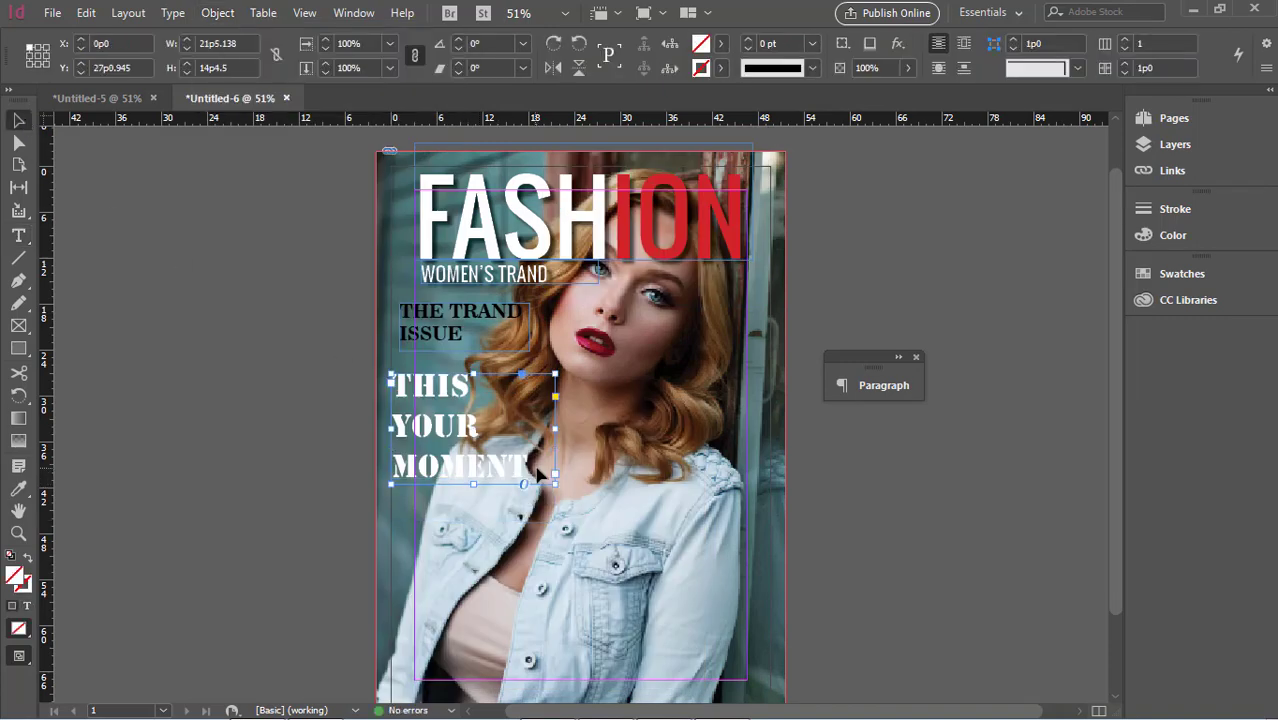
left_click(18, 240)
key("ctrl+a")
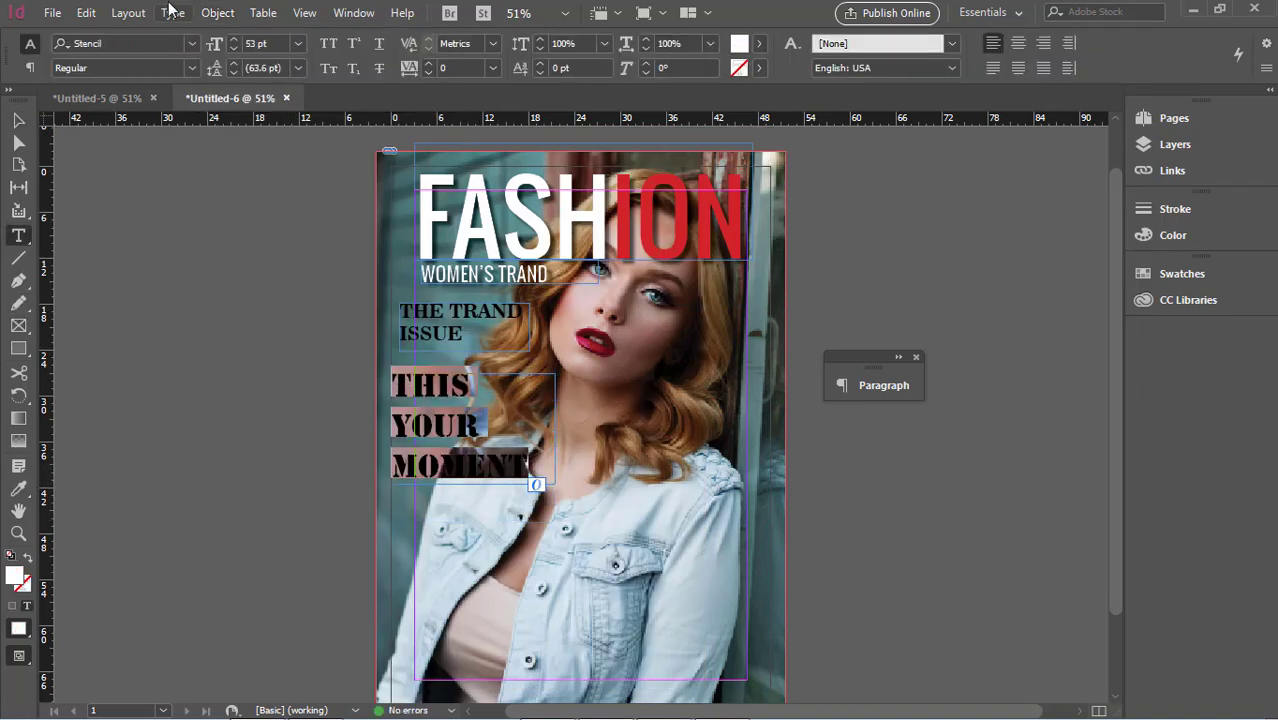
left_click(217, 12)
mouse_move(325, 414)
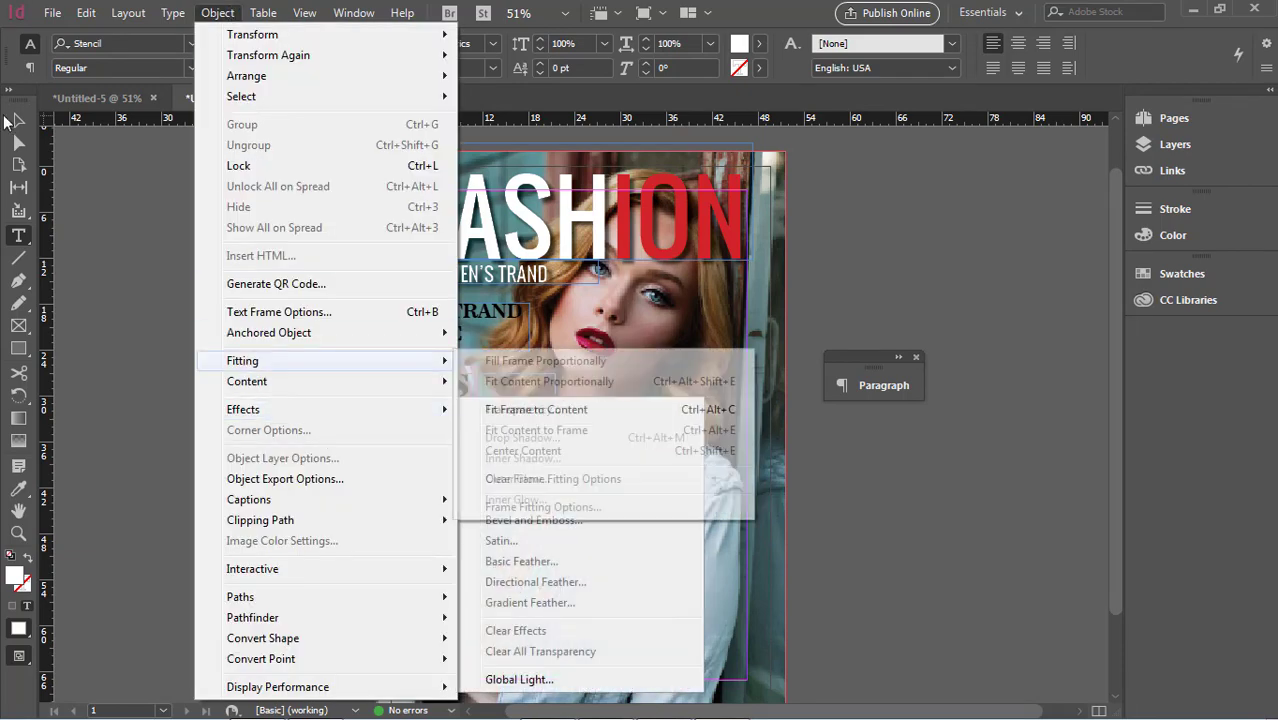
Apply a drop shadow with the default settings to the THIS YOUR MOMENT frame
left_click(18, 120)
left_click(238, 328)
left_click(500, 466)
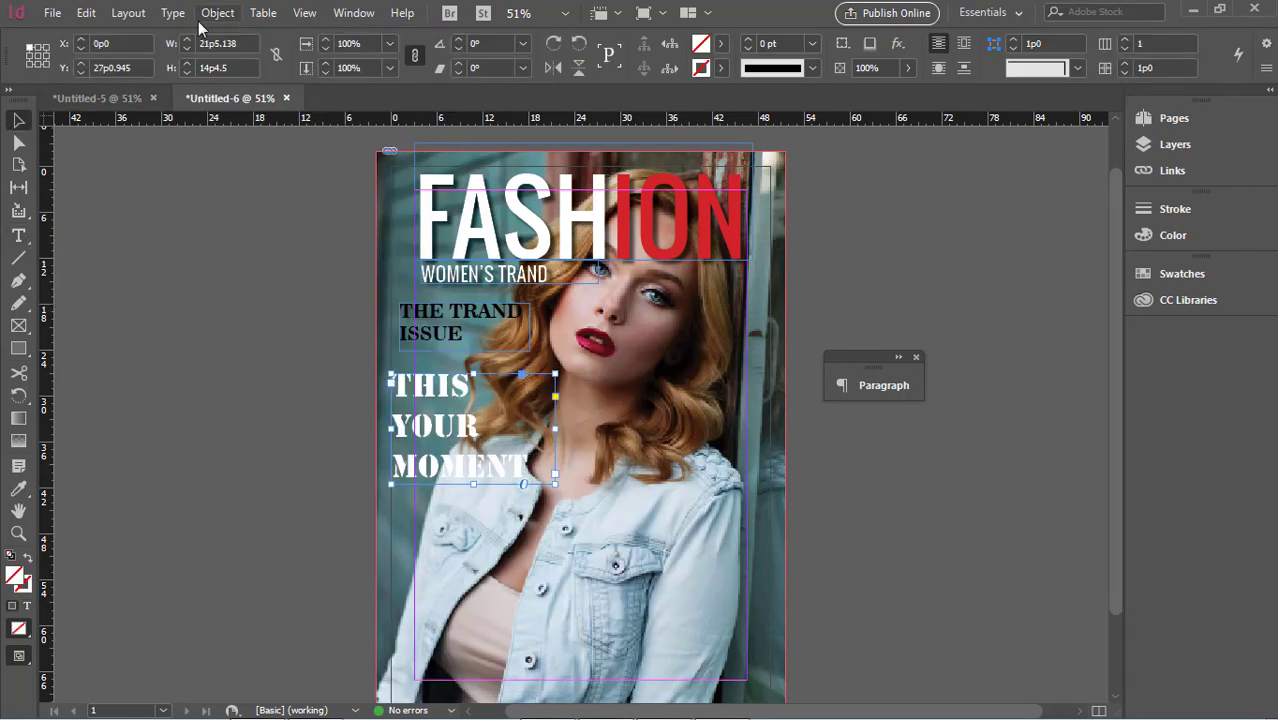
left_click(217, 12)
mouse_move(265, 409)
left_click(569, 437)
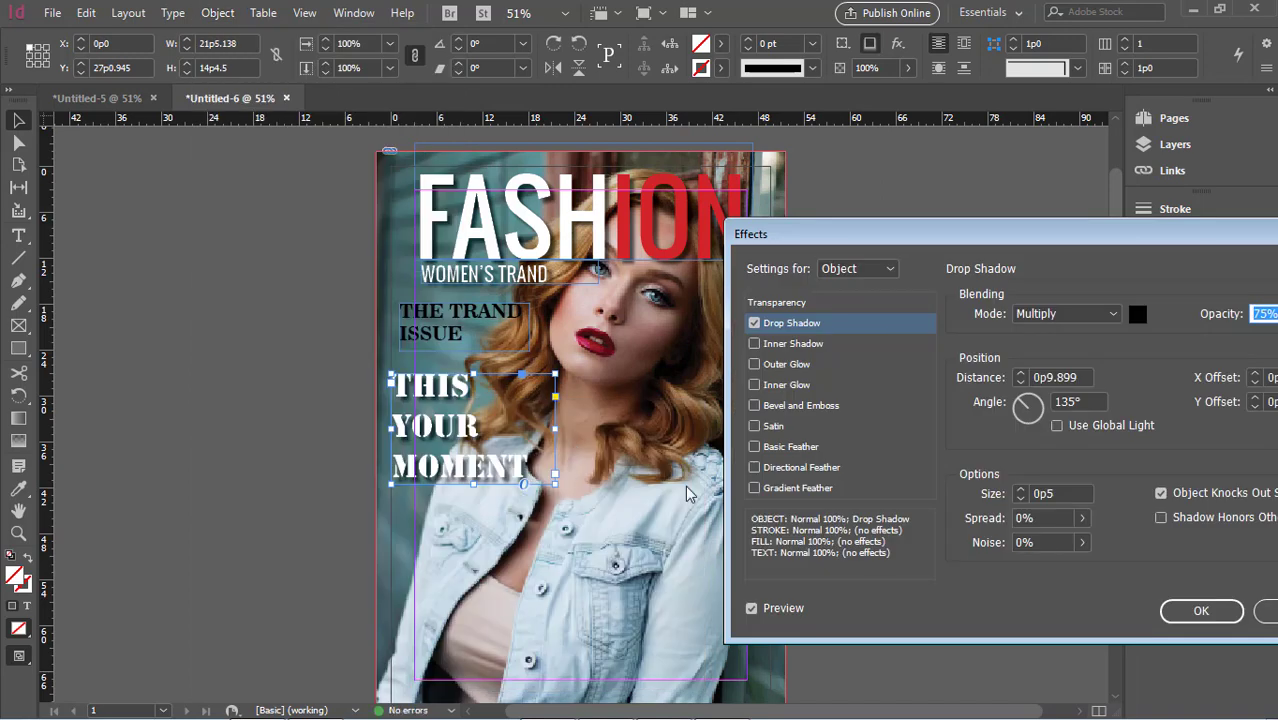
left_click(1203, 609)
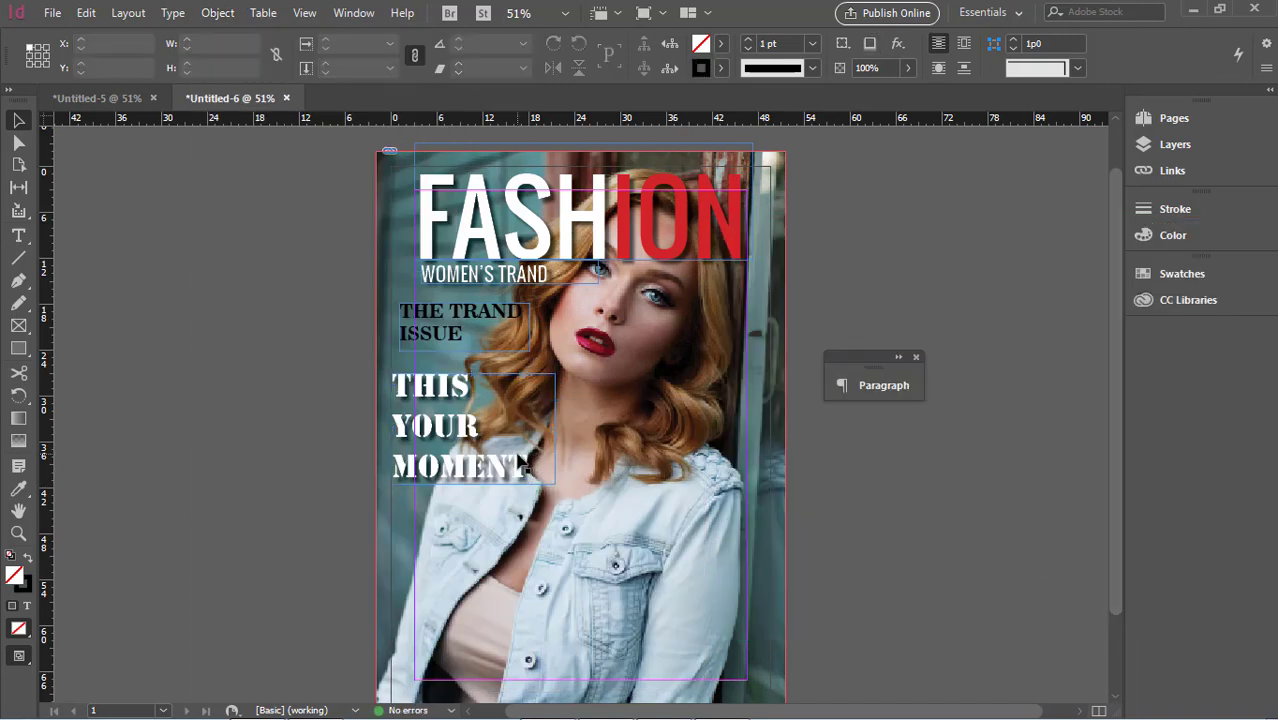
Copy the 60 NEW FASHION TRANDS line from Notepad and return to the InDesign cover
left_click(734, 706)
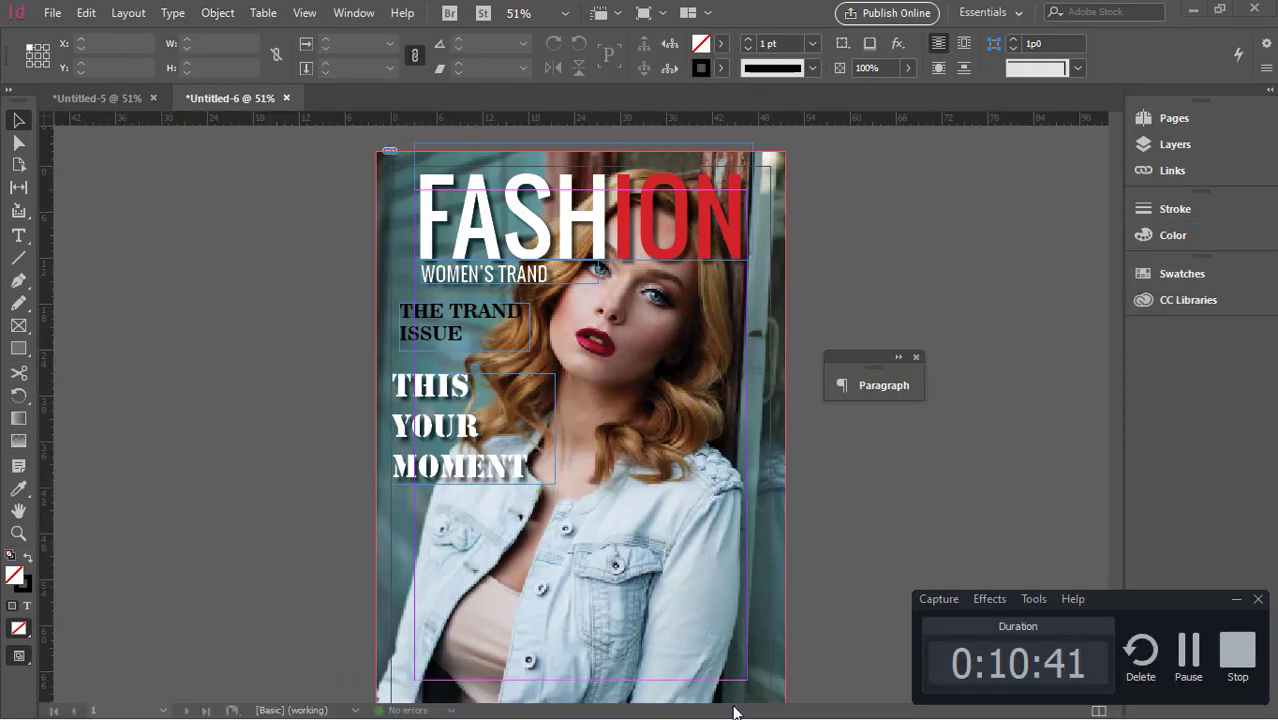
left_click(1236, 603)
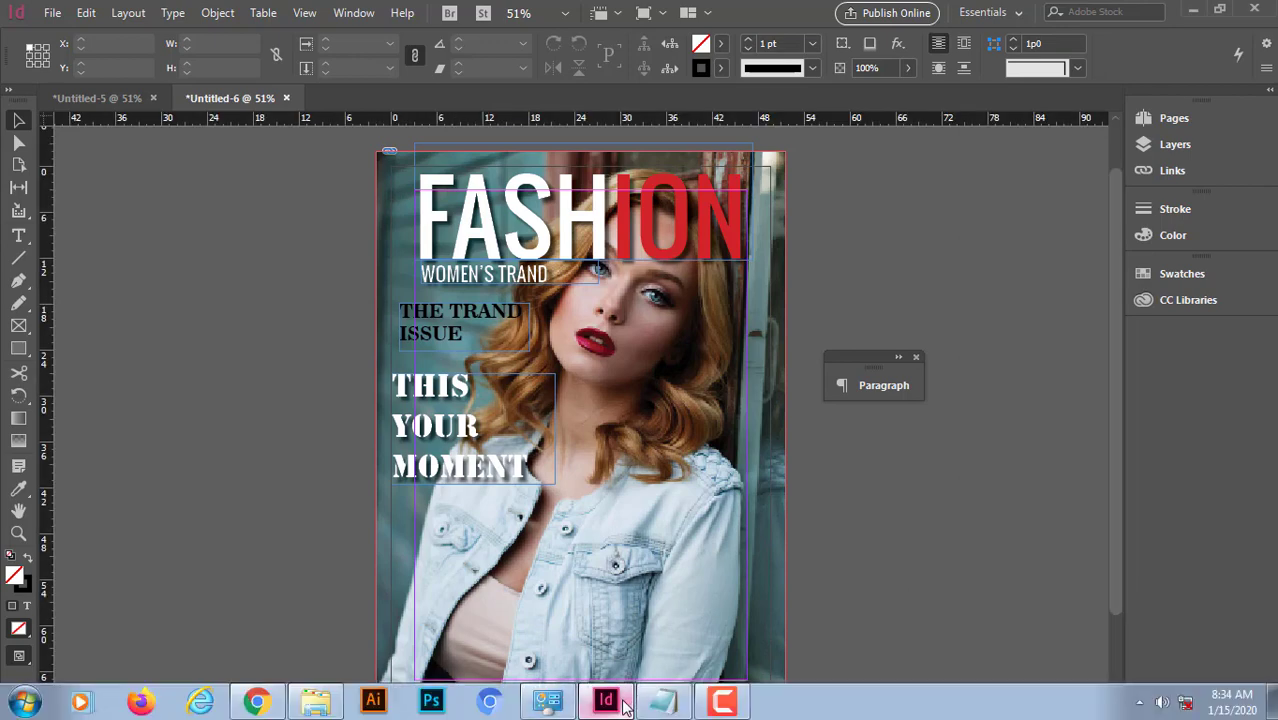
left_click(672, 664)
left_click_drag(210, 506, 383, 512)
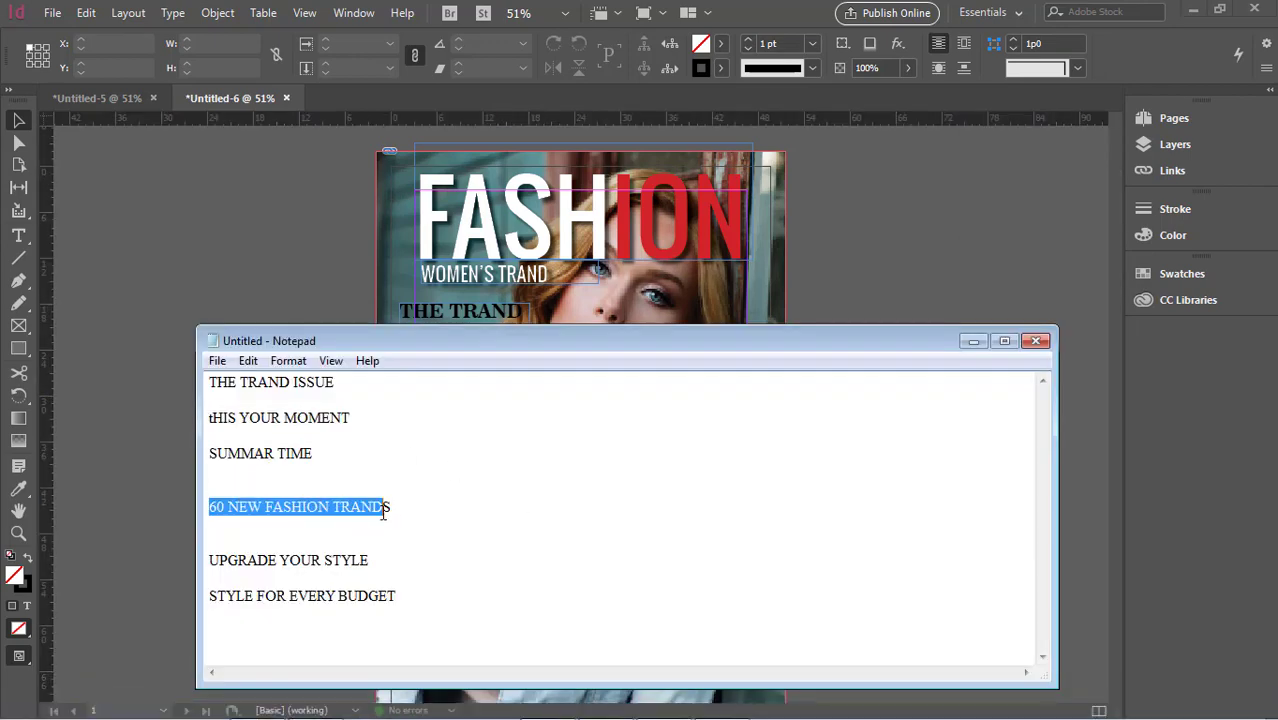
key("alt+Tab")
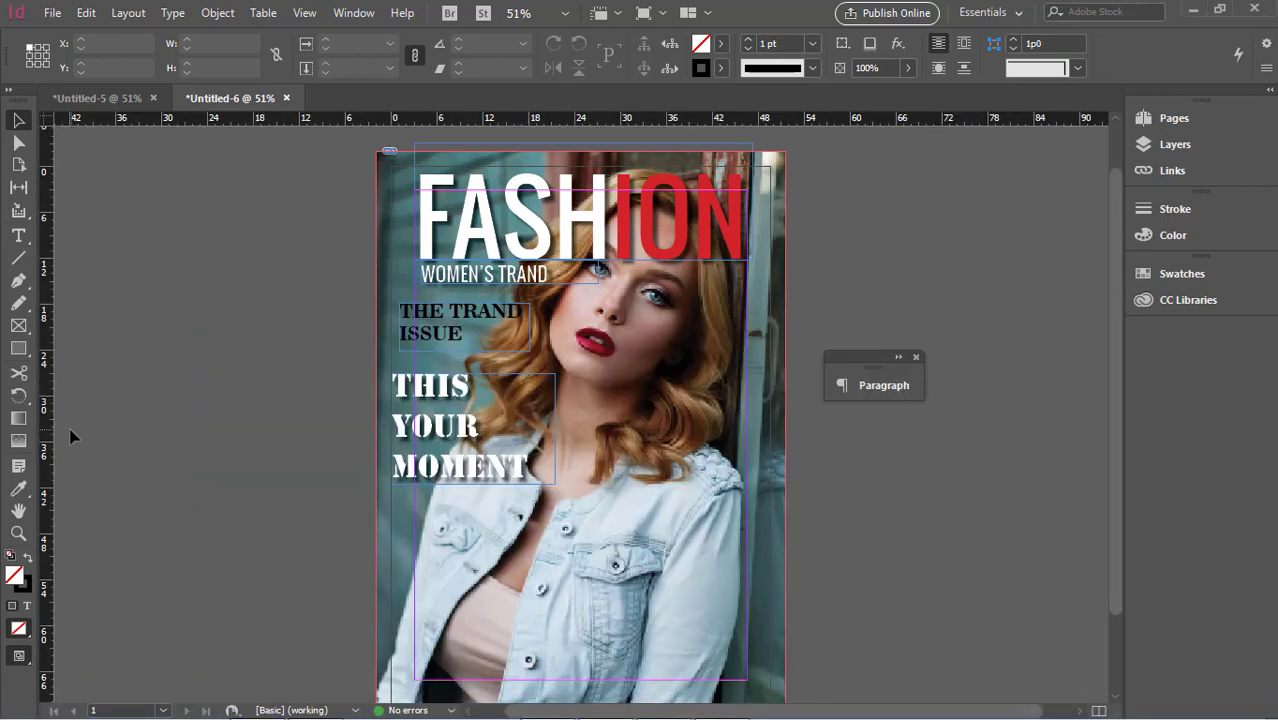
Paste 60 NEW FASHION TRANDS into a new text frame about 49p7 wide below THIS YOUR MOMENT, set in Bernard MT Condensed
left_click(18, 235)
left_click_drag(391, 533, 770, 615)
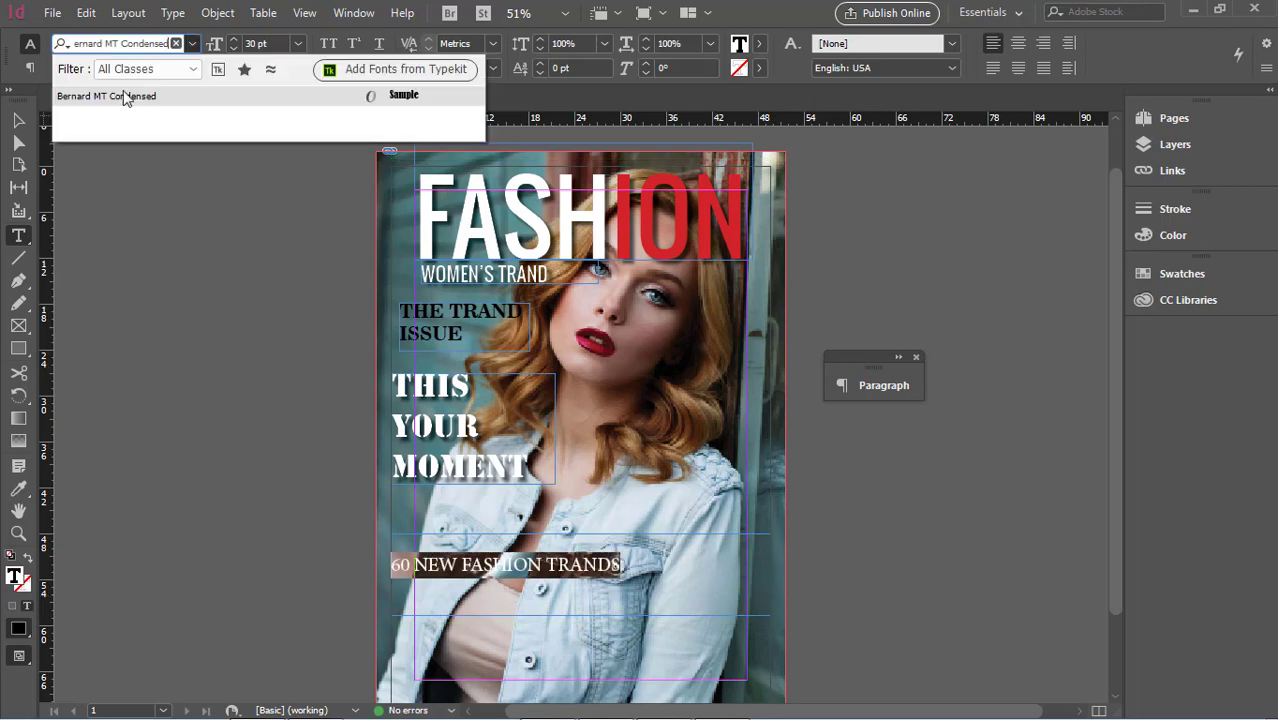
left_click(124, 98)
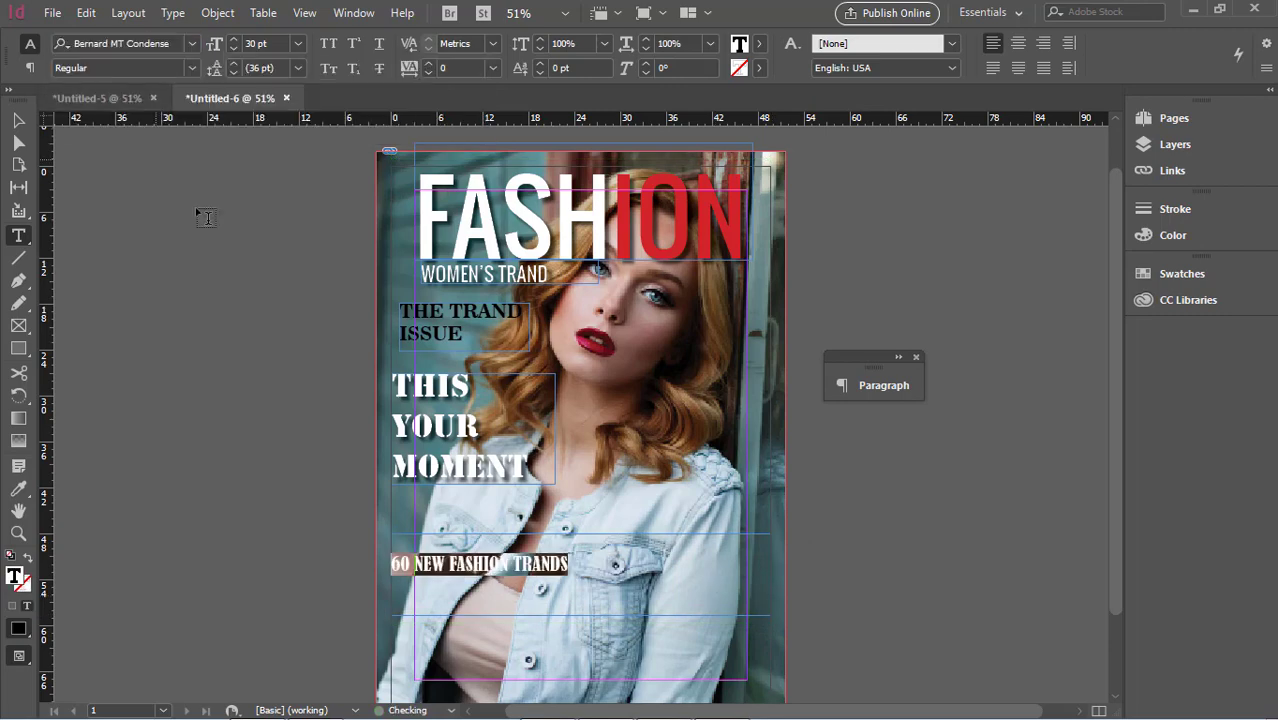
Increase the 60 NEW FASHION TRANDS text size to 65 pt
left_click(281, 43)
key("Up")
key("Up")
key("Up")
key("Up")
key("Up")
key("Up")
key("Up")
key("Up")
key("Up")
key("Up")
key("Up")
key("Up")
key("Up")
key("Up")
key("Up")
key("Up")
key("Up")
key("Up")
key("Up")
key("Up")
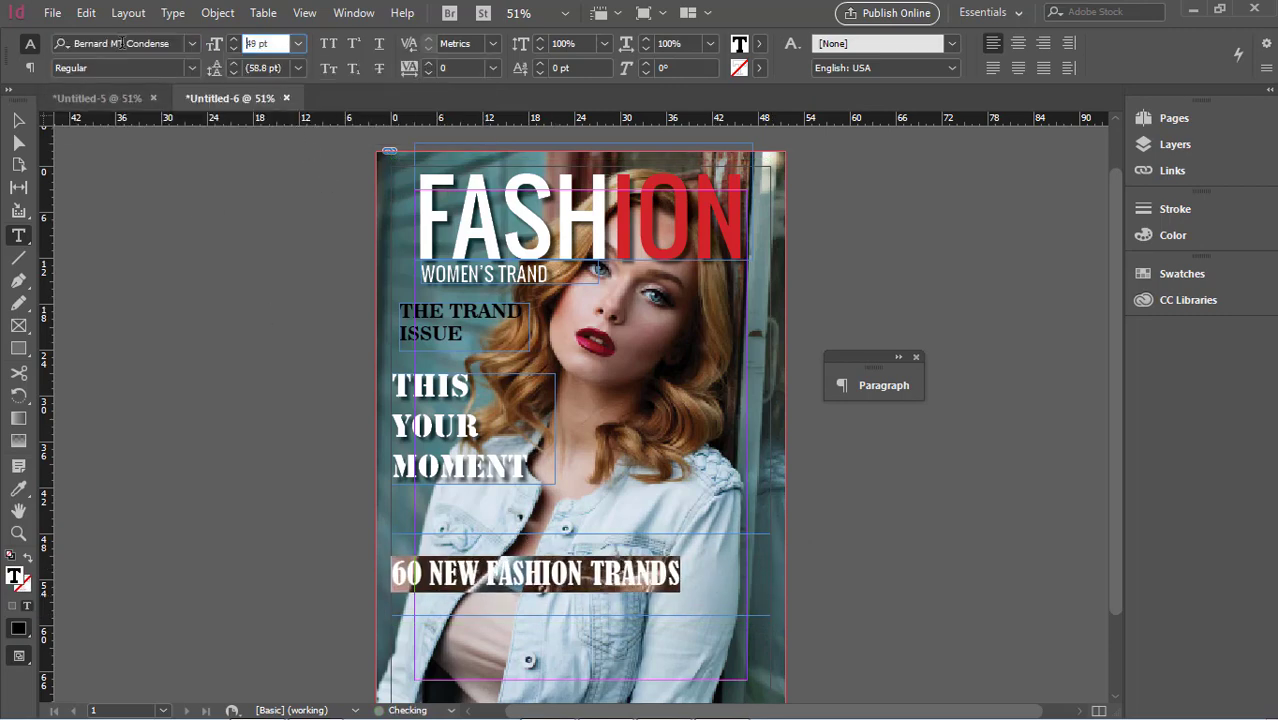
key("Up")
key("Up")
key("Up")
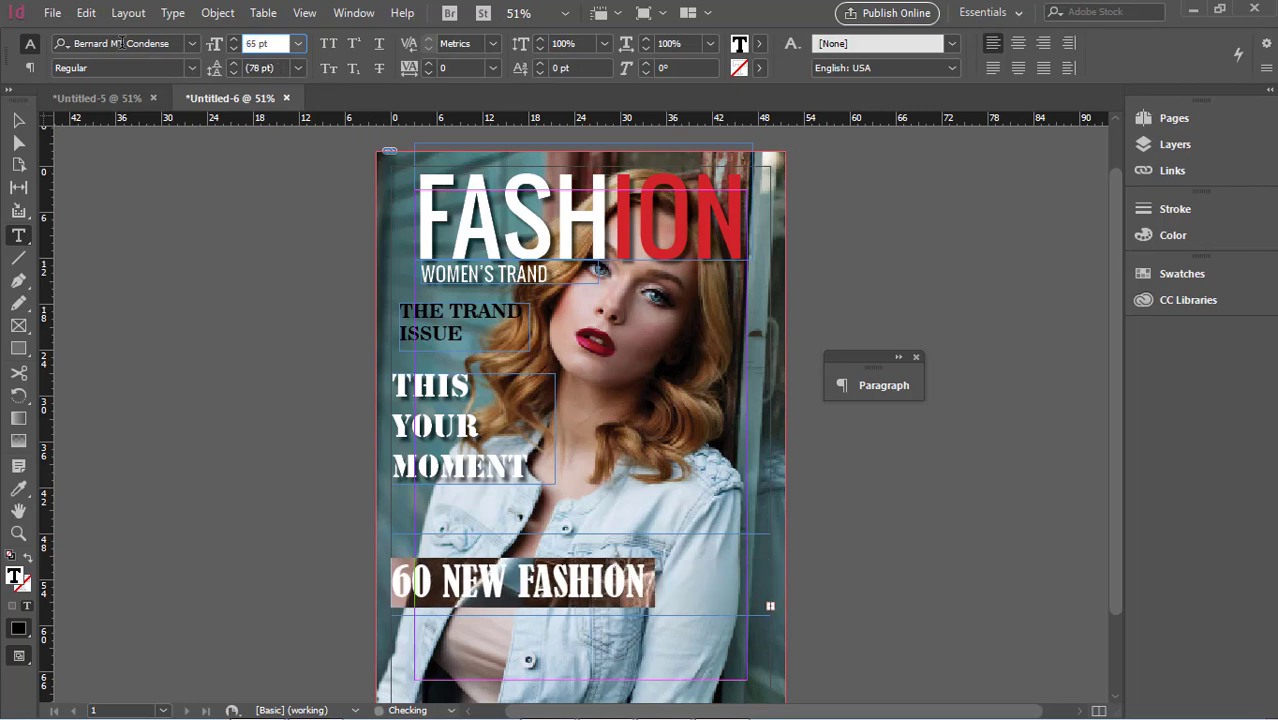
Extend the 60 NEW FASHION TRANDS frame downward to about 17p10 high
scroll(615, 519, "down", 1)
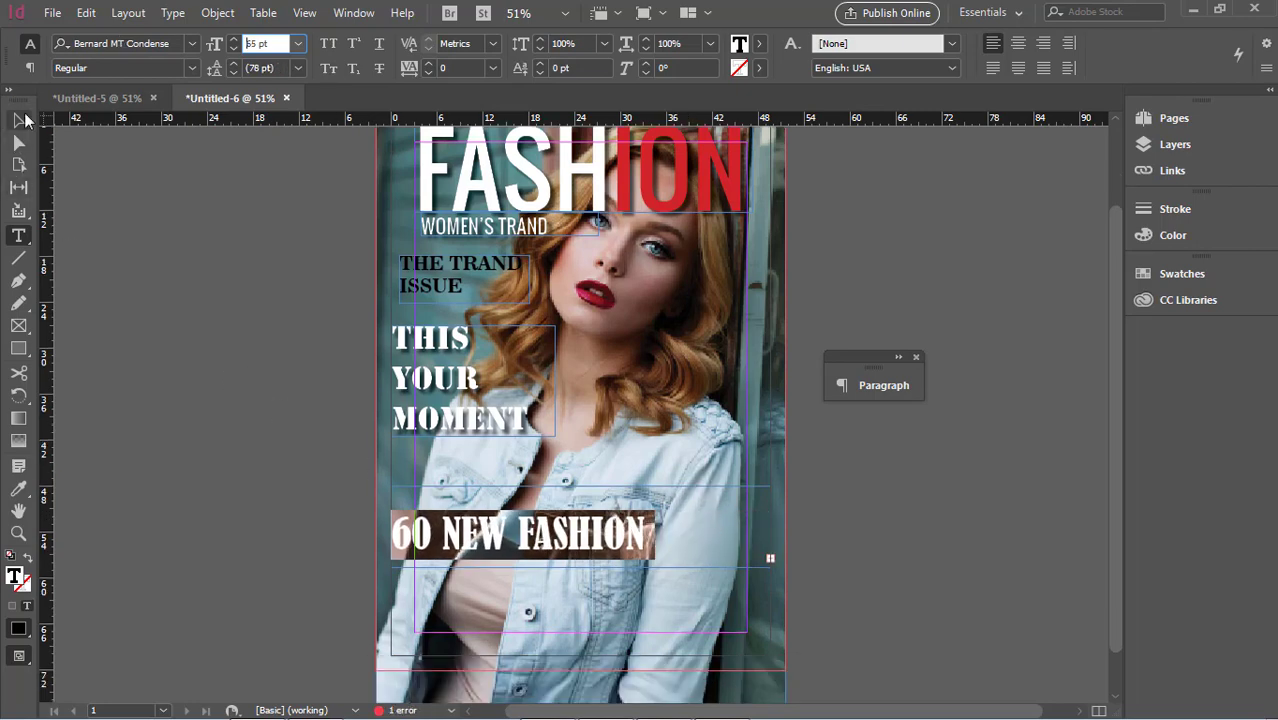
left_click(18, 120)
left_click_drag(580, 566, 582, 623)
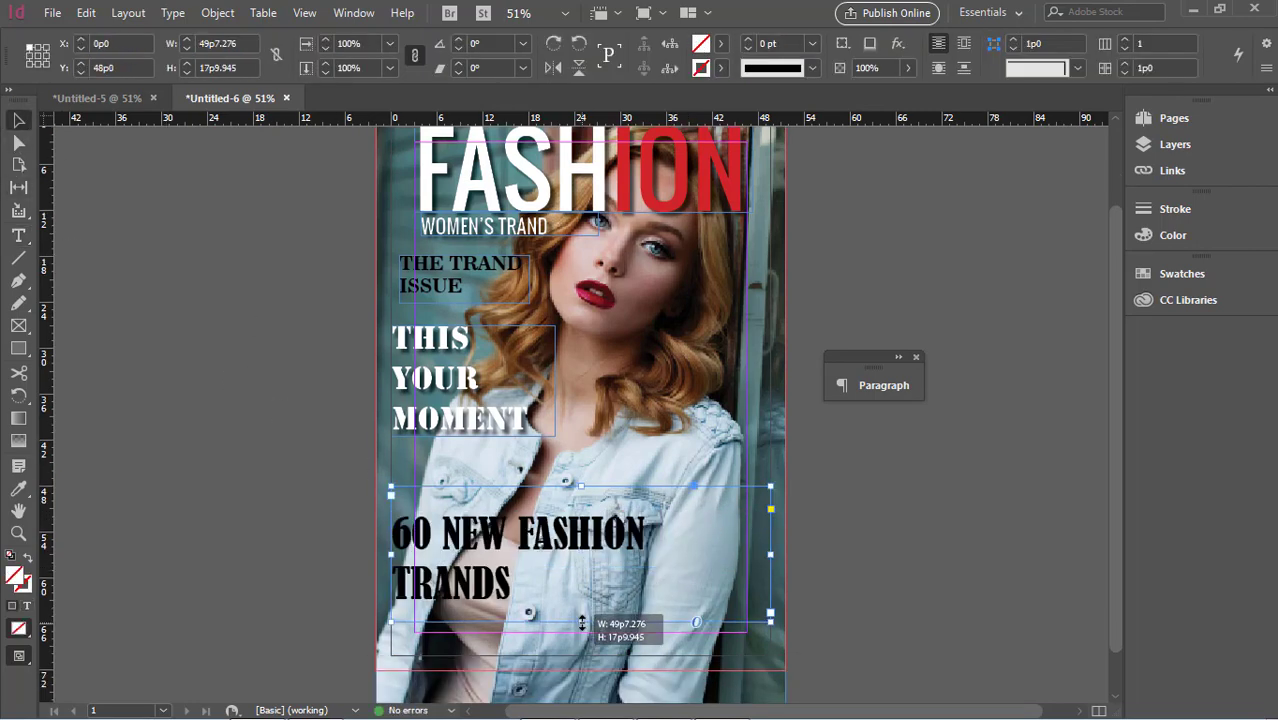
Enlarge all of the 60 NEW FASHION TRANDS text to 71 pt
left_click(19, 236)
left_click_drag(512, 590, 376, 519)
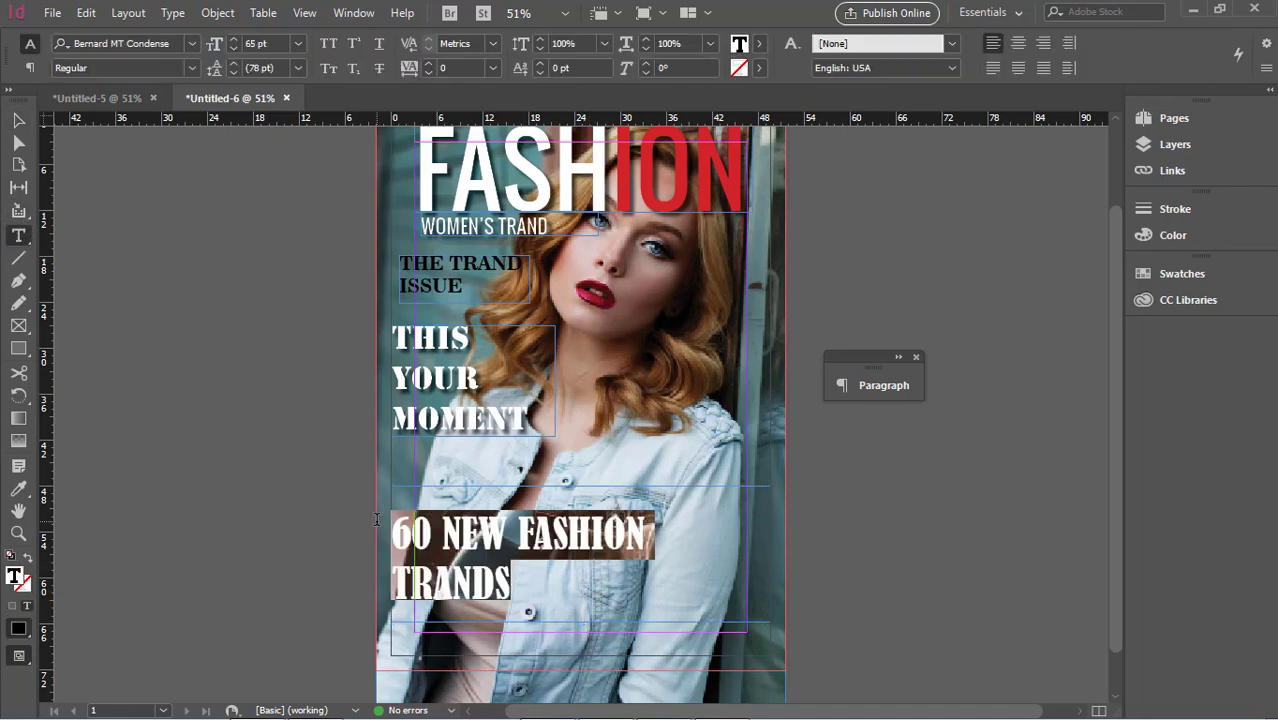
left_click(265, 43)
key("Up")
key("Up")
key("Up")
key("Up")
key("Up")
key("Up")
key("Up")
key("Up")
key("Up")
key("Up")
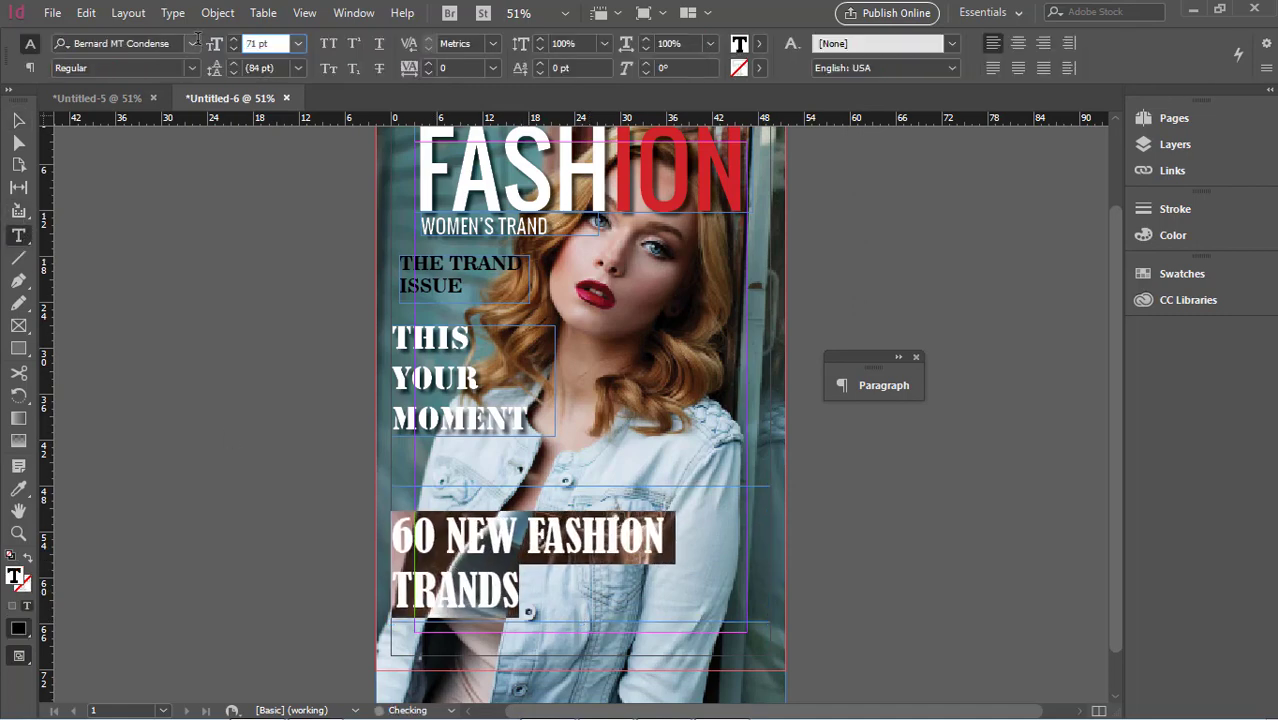
Increase the 60 NEW FASHION TRANDS text size to 79 pt
key("Up")
key("Up")
key("Up")
key("Up")
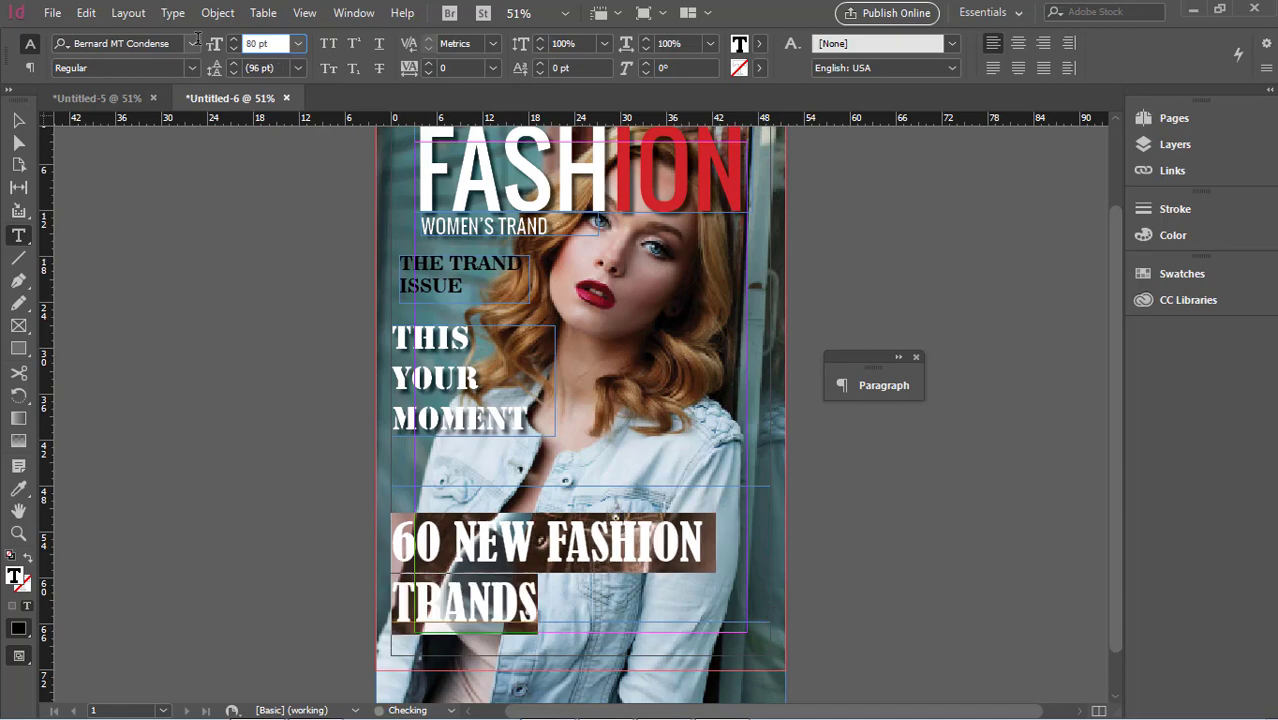
left_click(529, 549)
In the 60 NEW FASHION TRANDS line, color FASHION red with C=15 M=100 Y=100 K=0 and TRANDS [Black]
left_click_drag(545, 546, 734, 580)
left_click(759, 45)
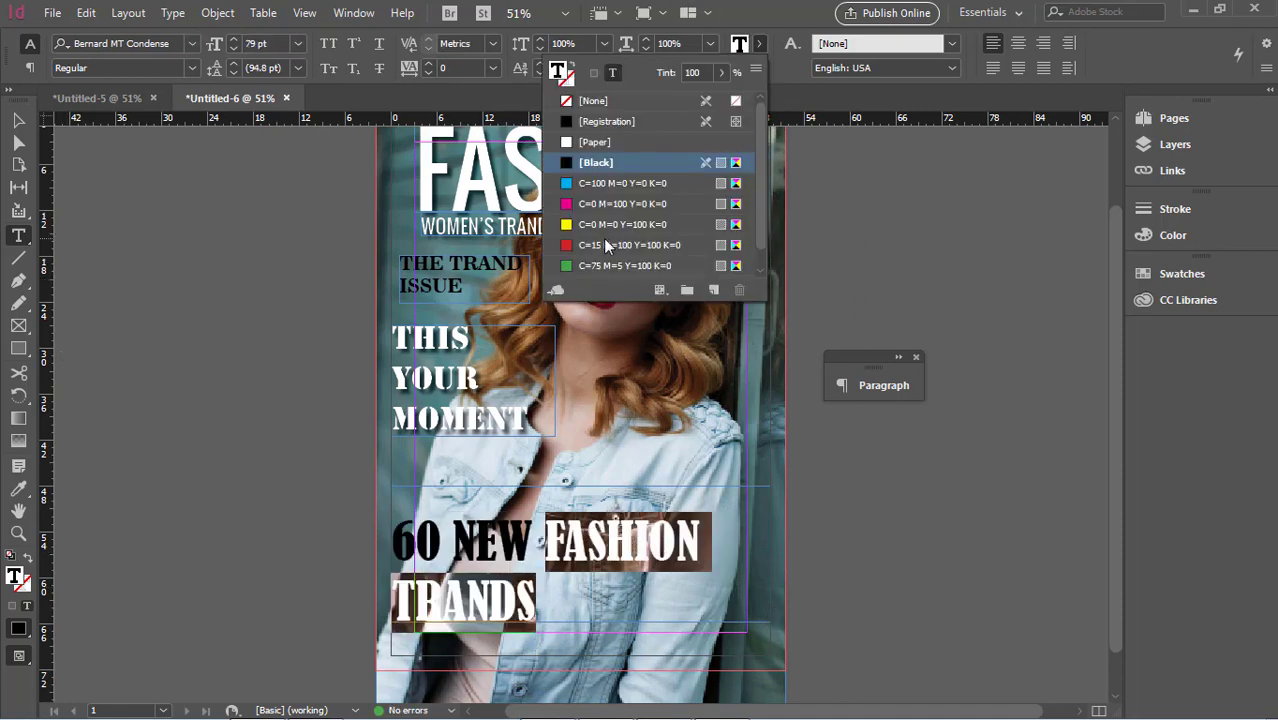
left_click(603, 244)
left_click_drag(545, 540, 698, 543)
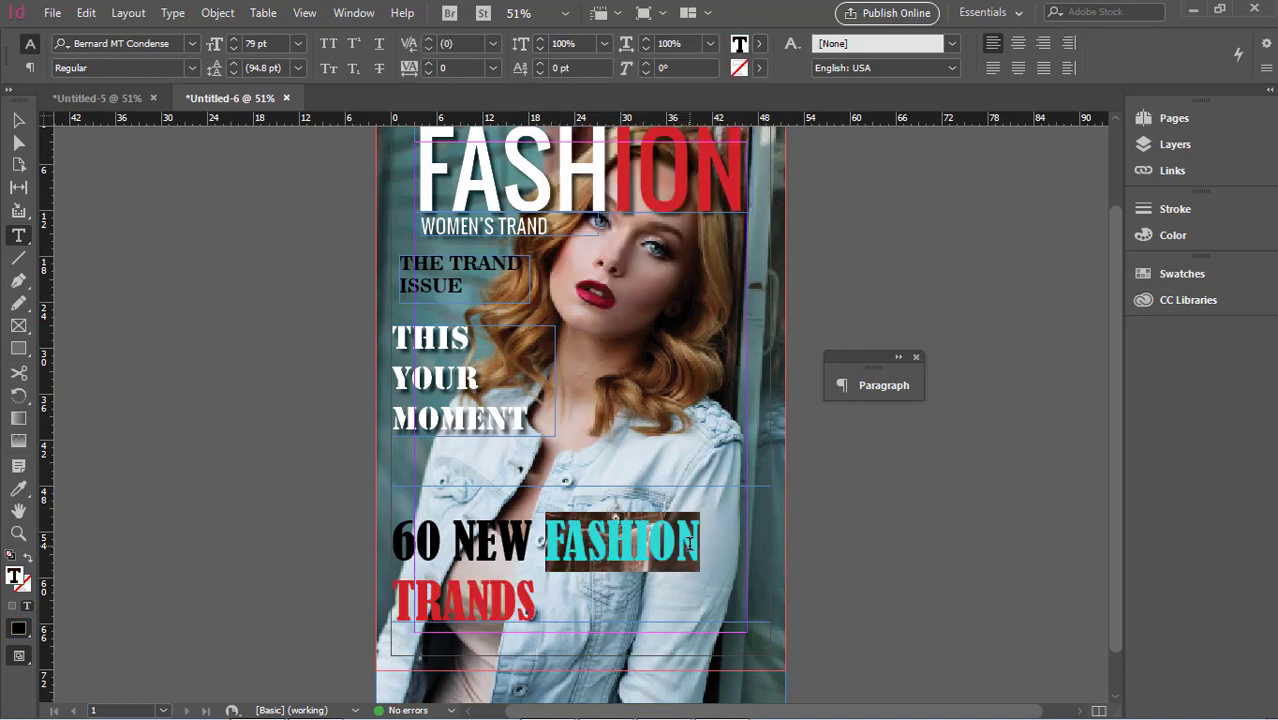
left_click_drag(395, 598, 537, 612)
left_click(759, 45)
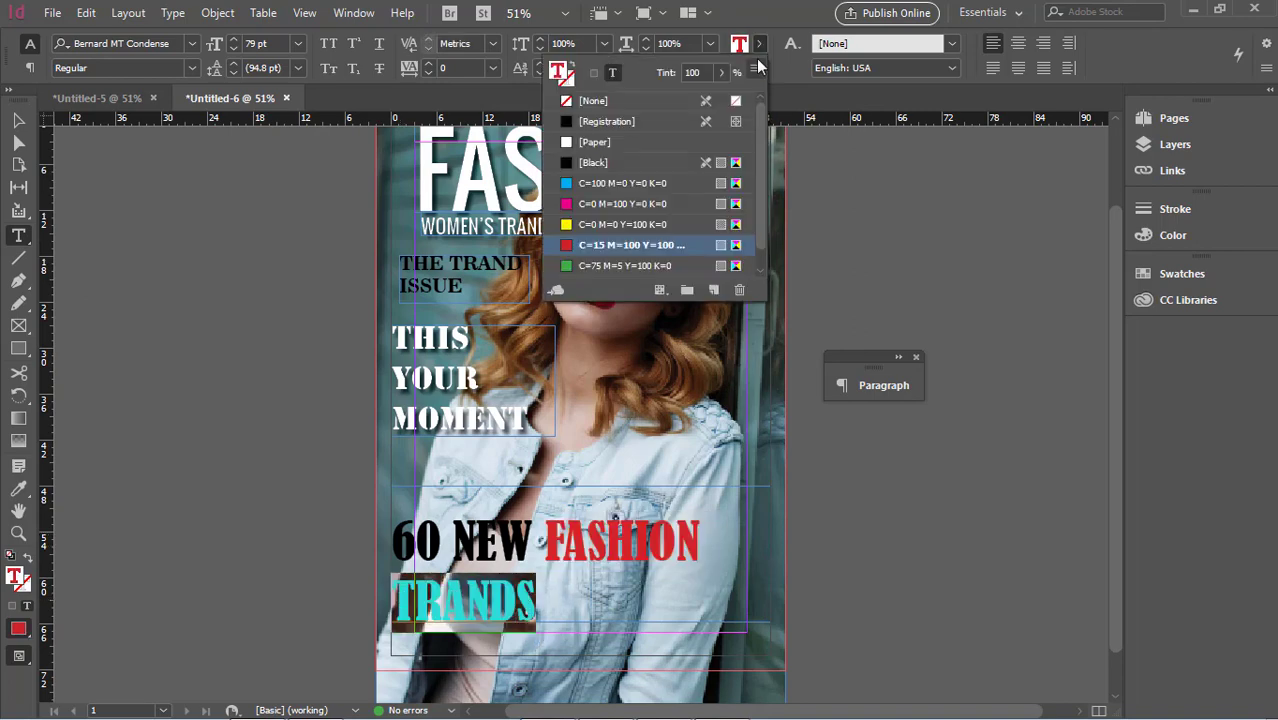
left_click(571, 160)
left_click(554, 549)
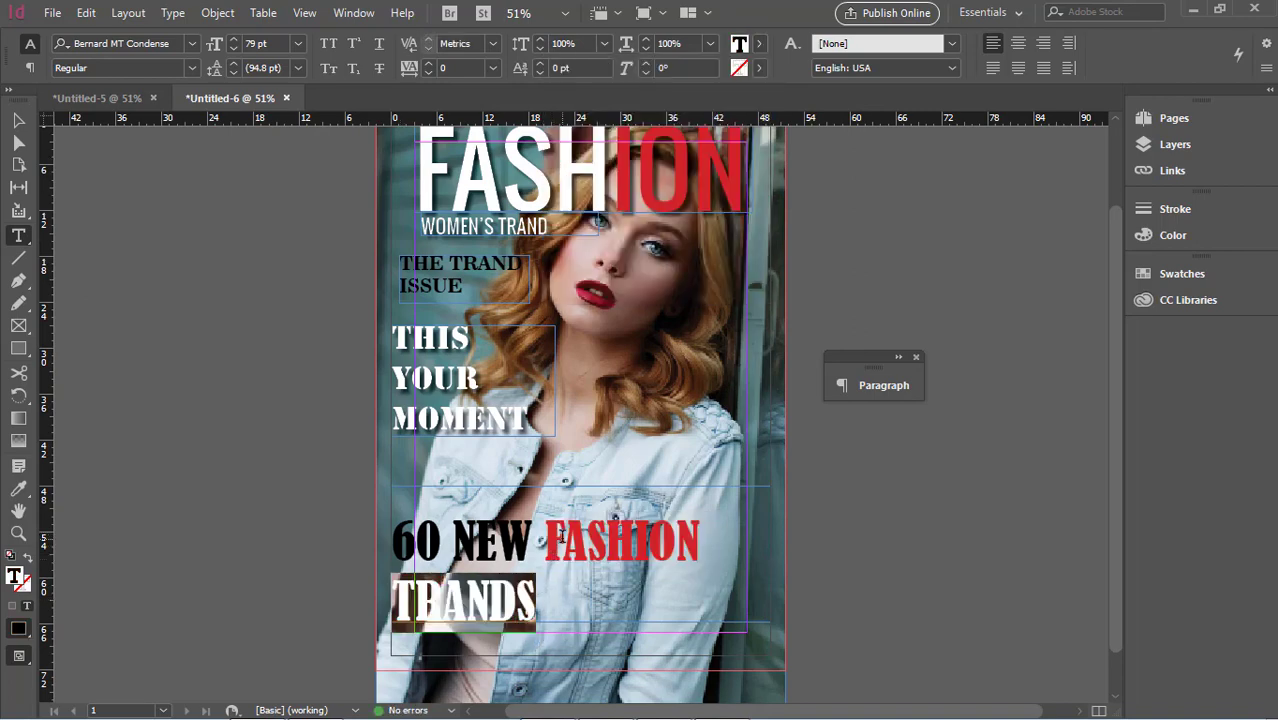
left_click(561, 536)
Nudge the 60 NEW FASHION TRANDS frame slightly to the right, to X 1p0.638
left_click(18, 120)
left_click(140, 250)
left_click(517, 543)
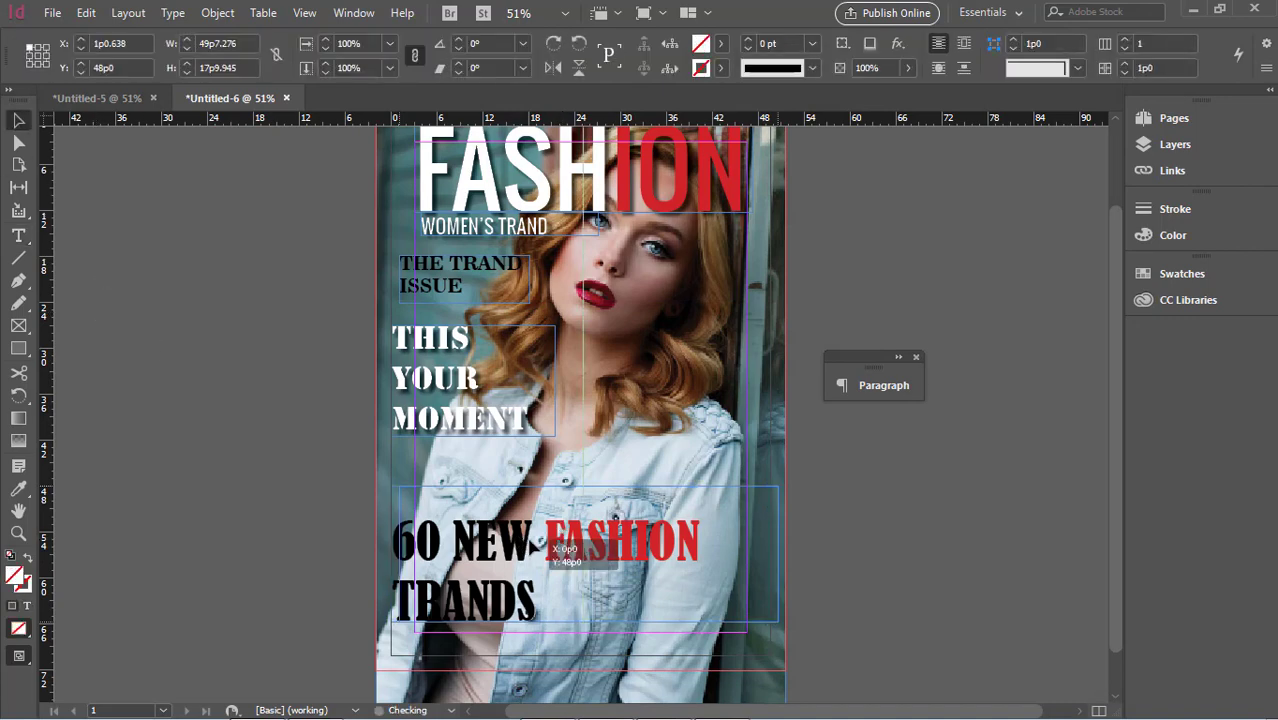
left_click_drag(473, 549, 481, 549)
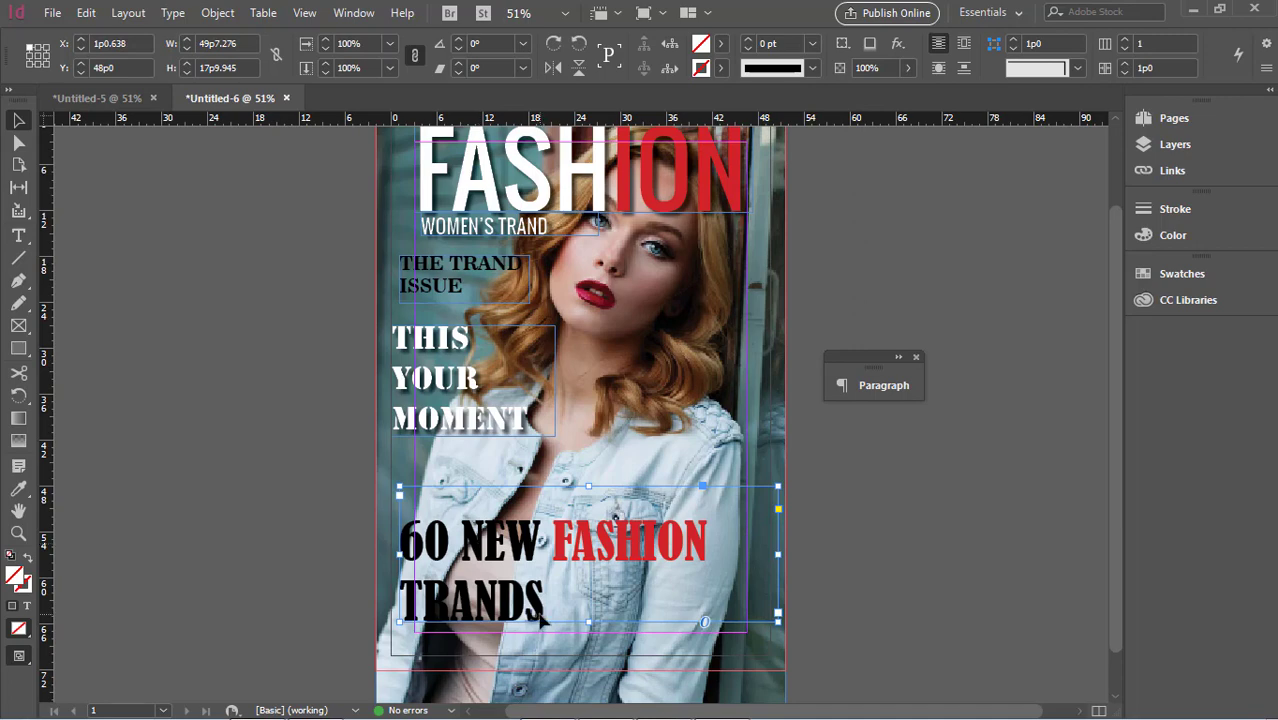
Apply a drop shadow with 40% opacity to the 60 NEW FASHION TRANDS frame
left_click(18, 236)
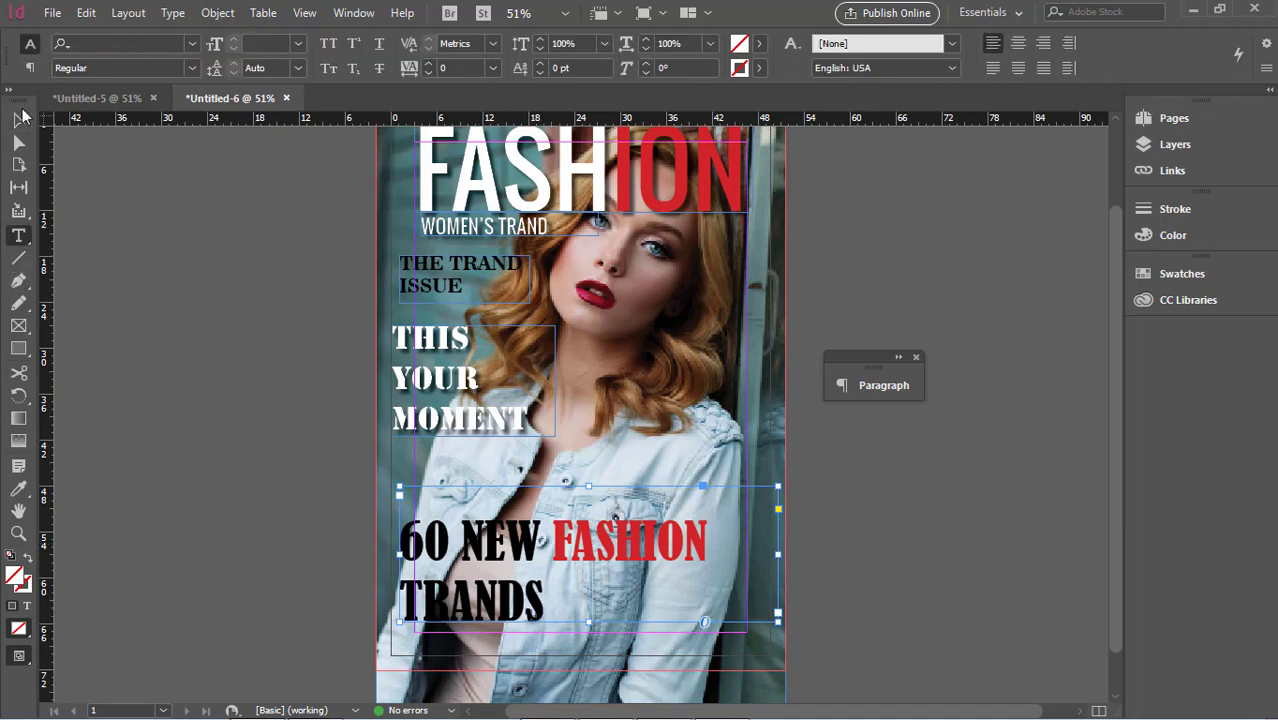
left_click(19, 120)
left_click(347, 473)
left_click(632, 566)
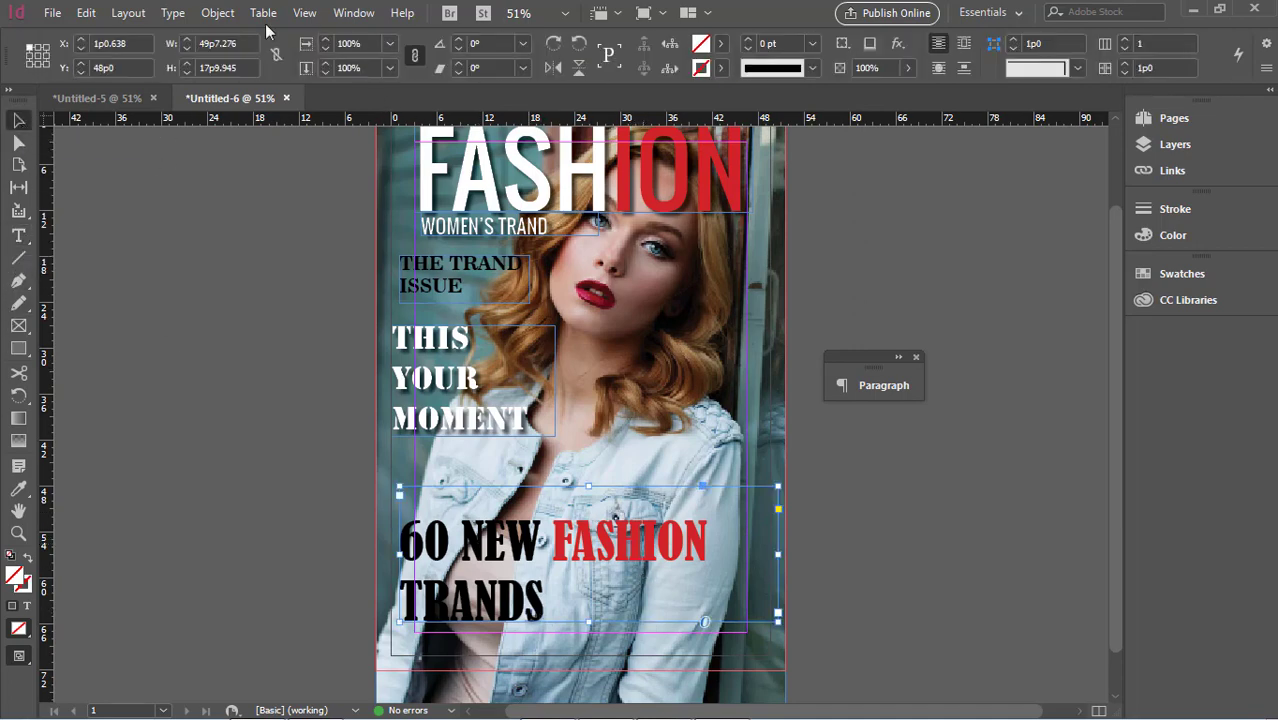
left_click(217, 12)
mouse_move(322, 414)
left_click(591, 434)
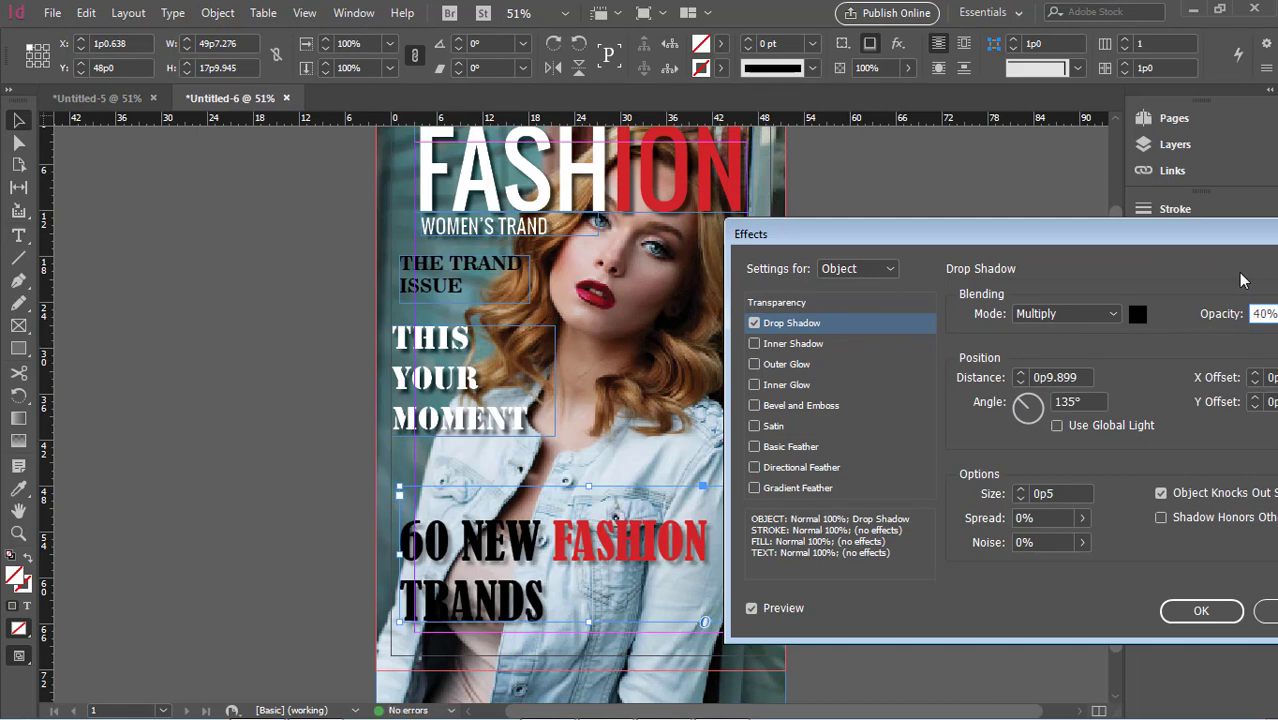
left_click(1200, 610)
left_click(873, 570)
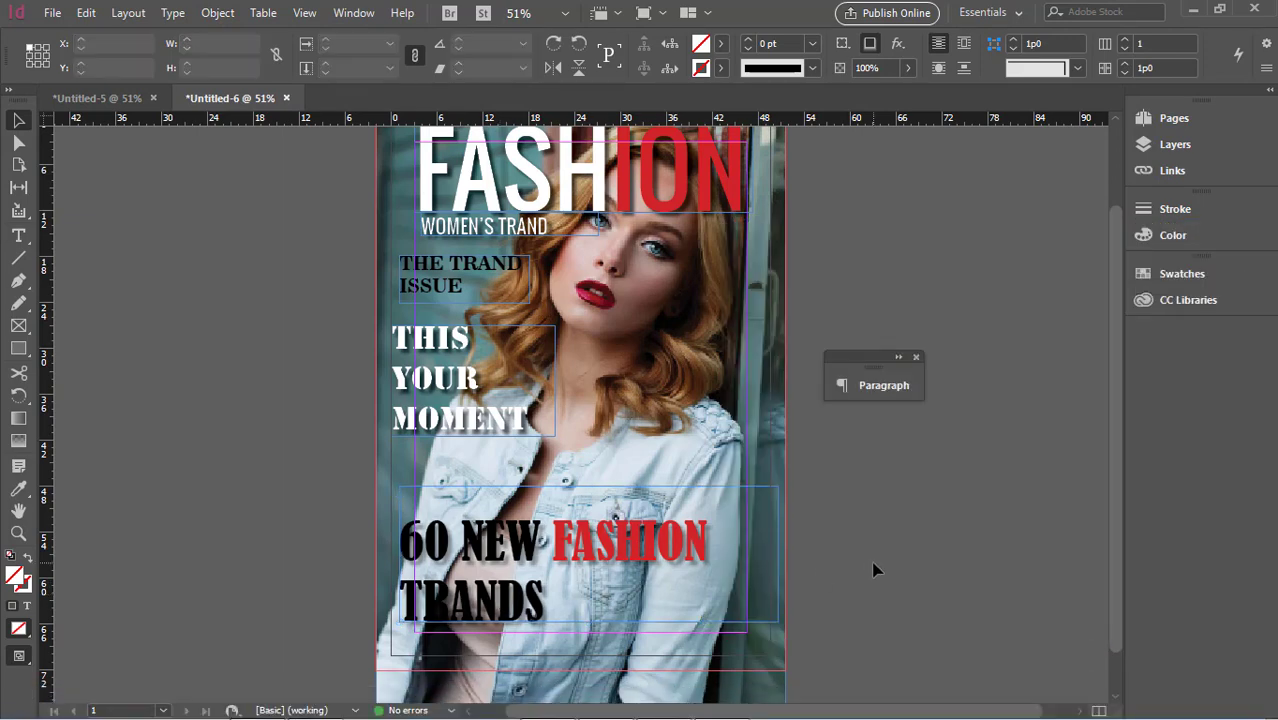
Recolor the words 60 NEW and TRANDS in the lower cover line to [Paper] white
left_click(655, 562)
left_click(18, 235)
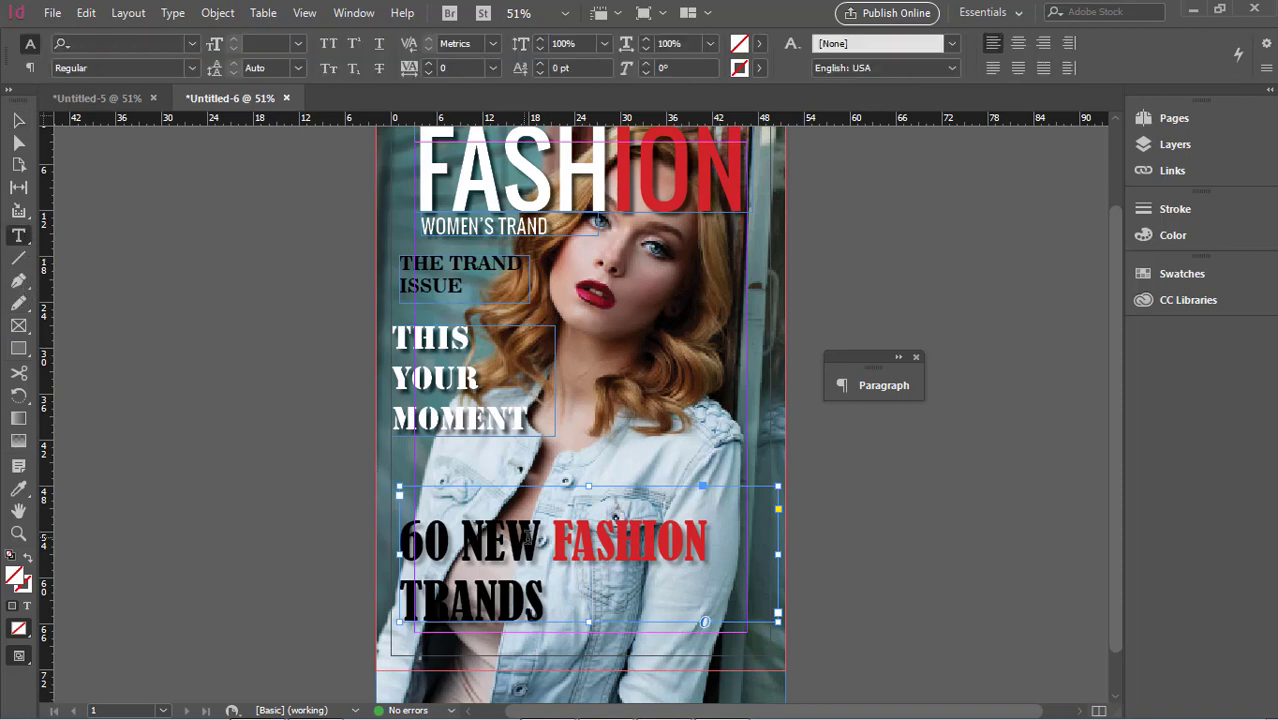
left_click_drag(542, 540, 409, 517)
left_click(757, 44)
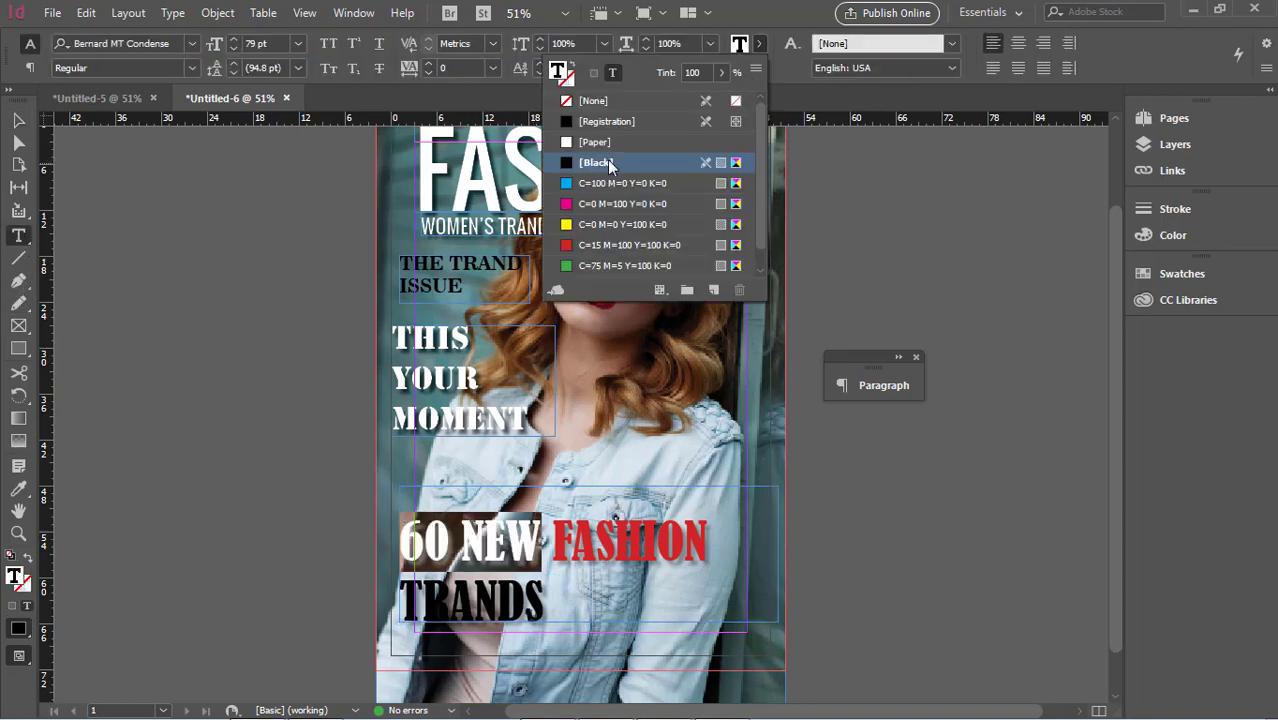
left_click(596, 140)
left_click(541, 545)
left_click_drag(548, 598, 399, 600)
left_click(757, 44)
left_click(596, 138)
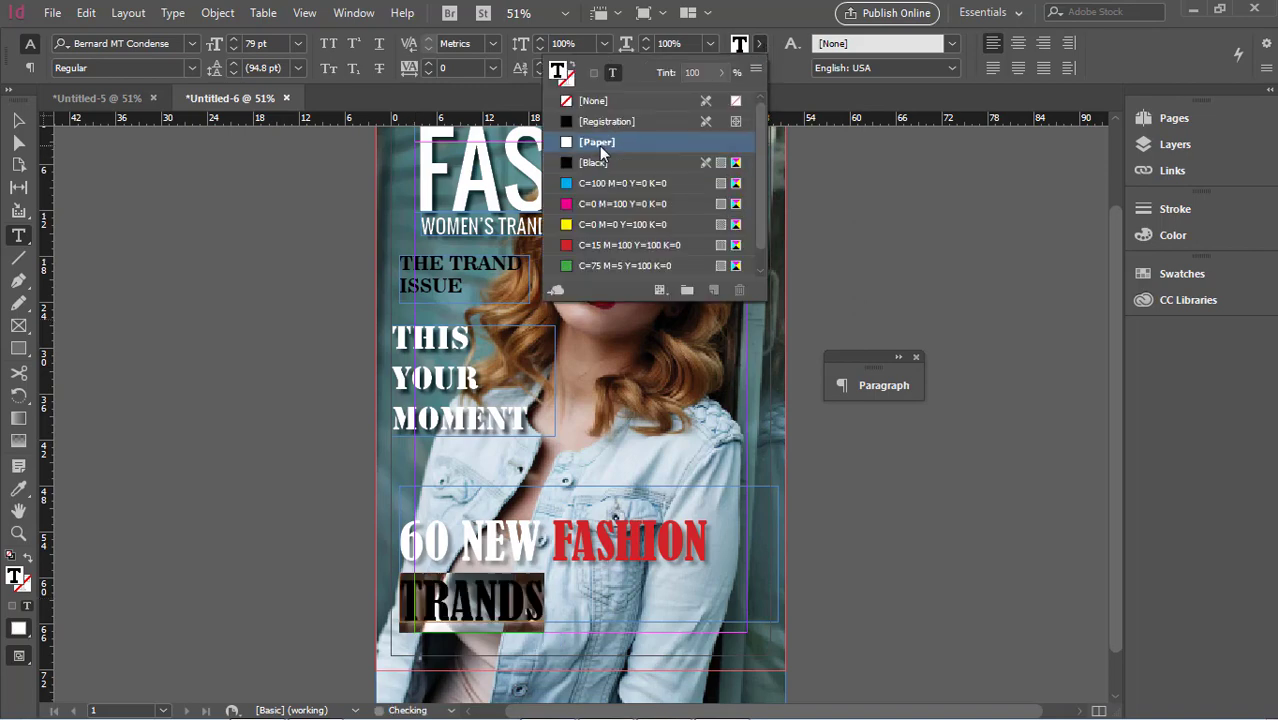
left_click(472, 598)
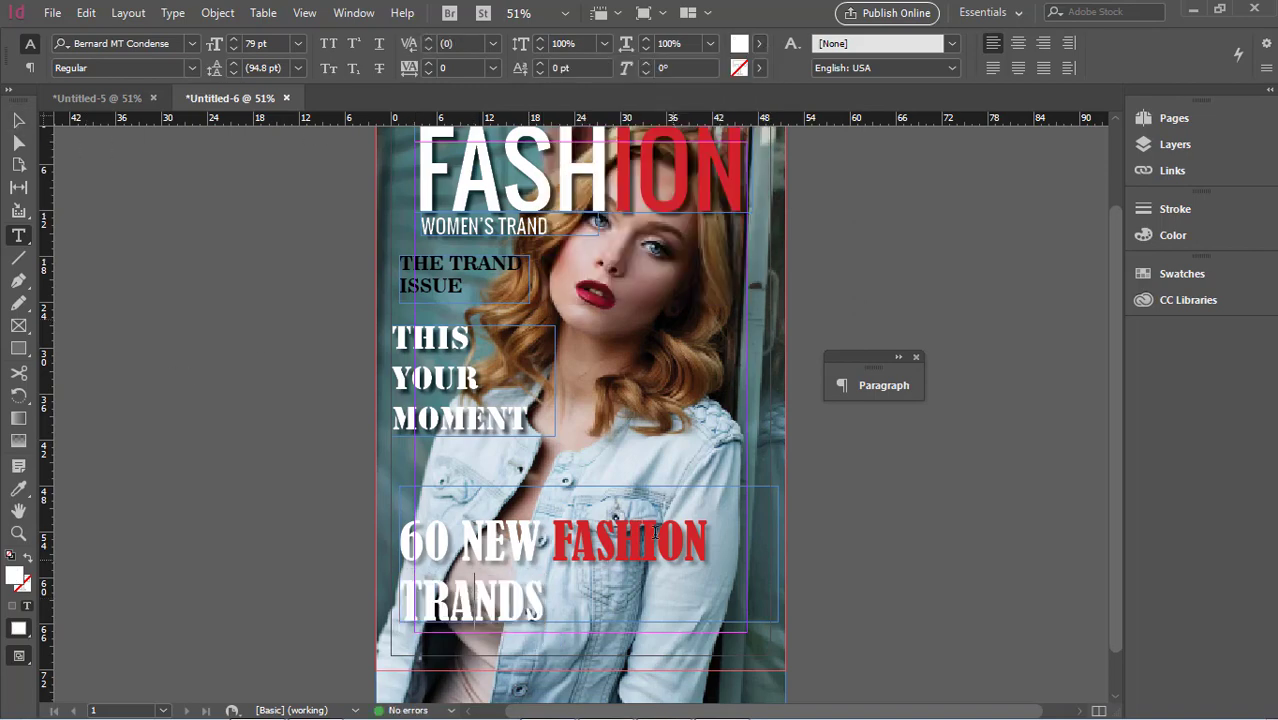
left_click(18, 120)
left_click(900, 548)
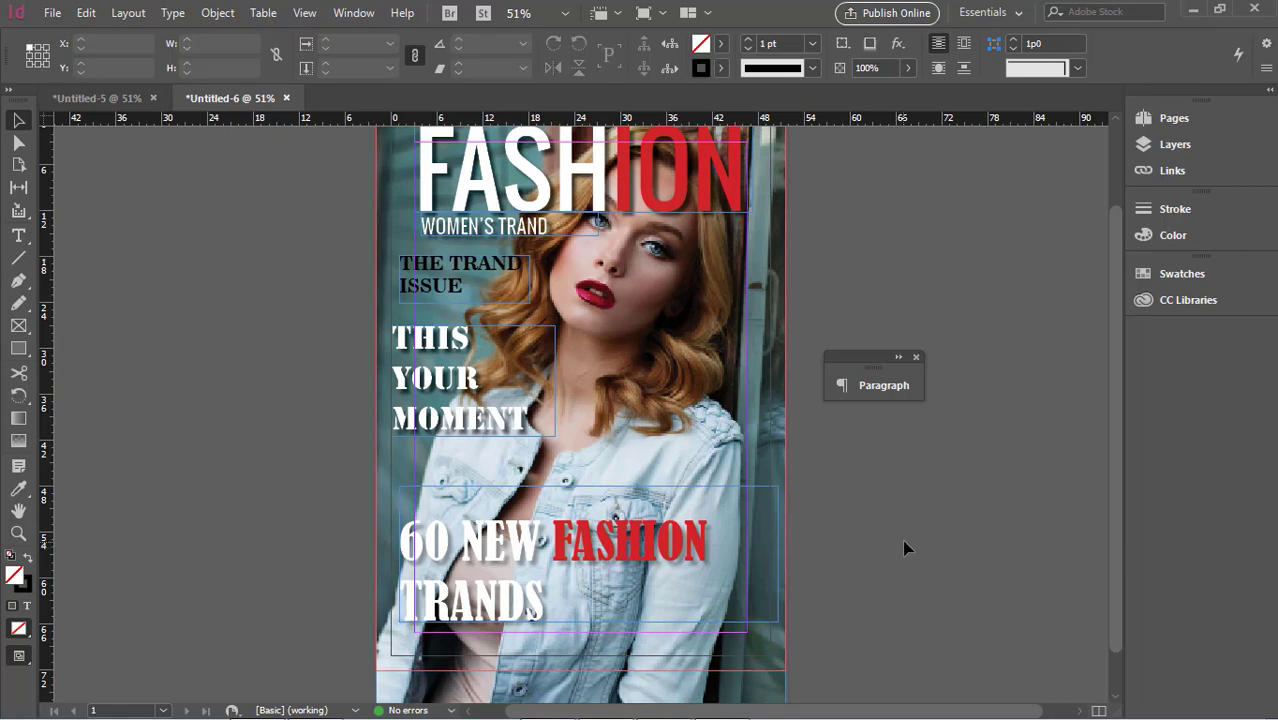
Move the 60 NEW FASHION TRANDS frame up to sit just below THIS YOUR MOMENT
scroll(847, 573, "down", 1)
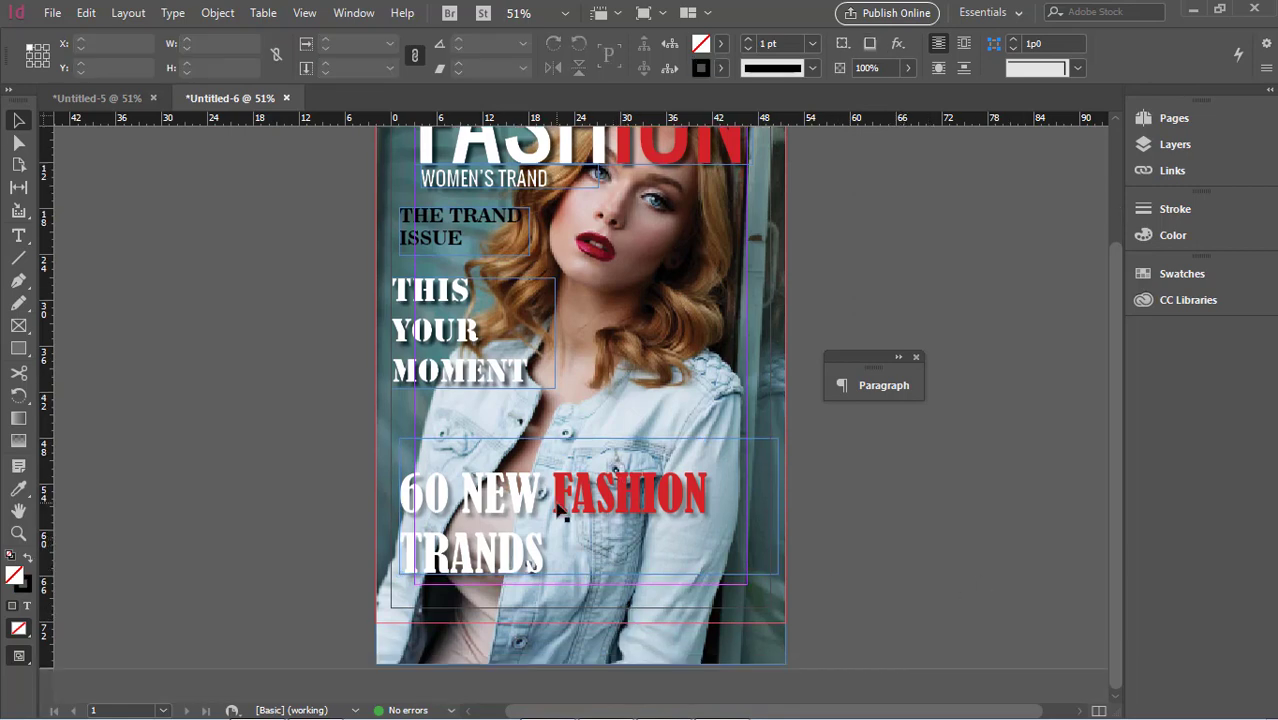
left_click_drag(558, 510, 552, 470)
left_click(915, 571)
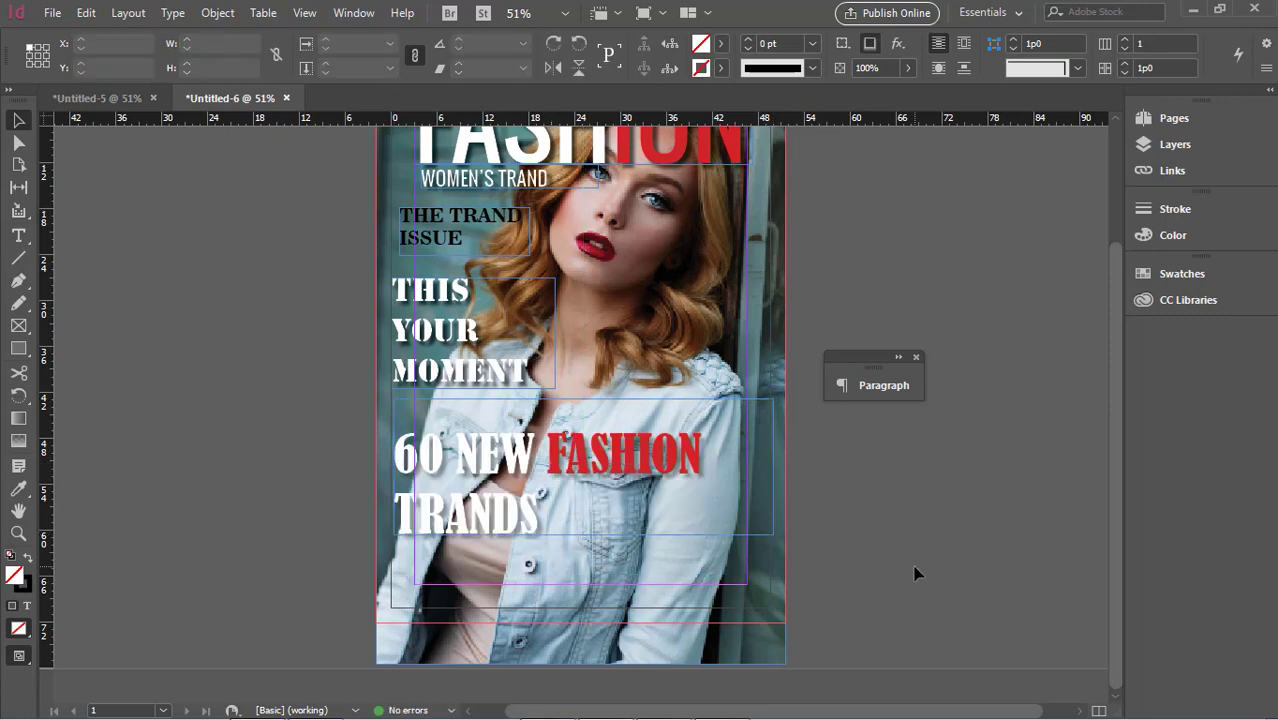
scroll(810, 607, "up", 1)
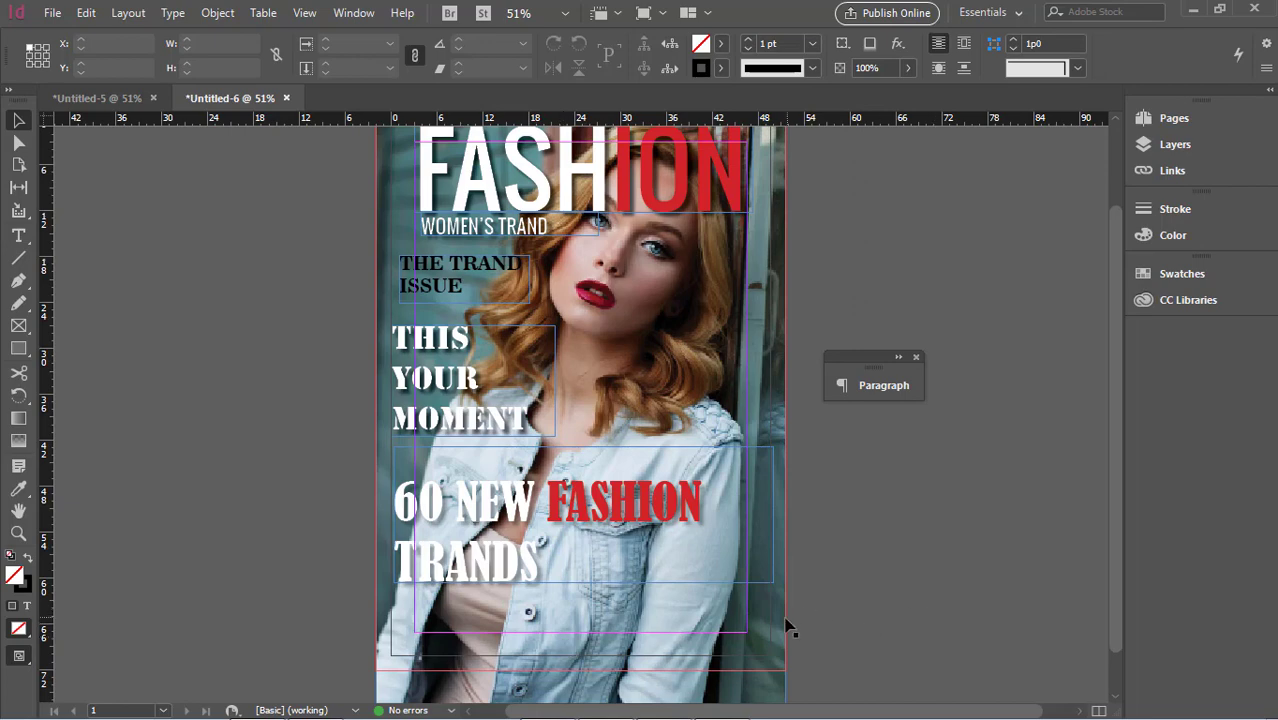
left_click(750, 632)
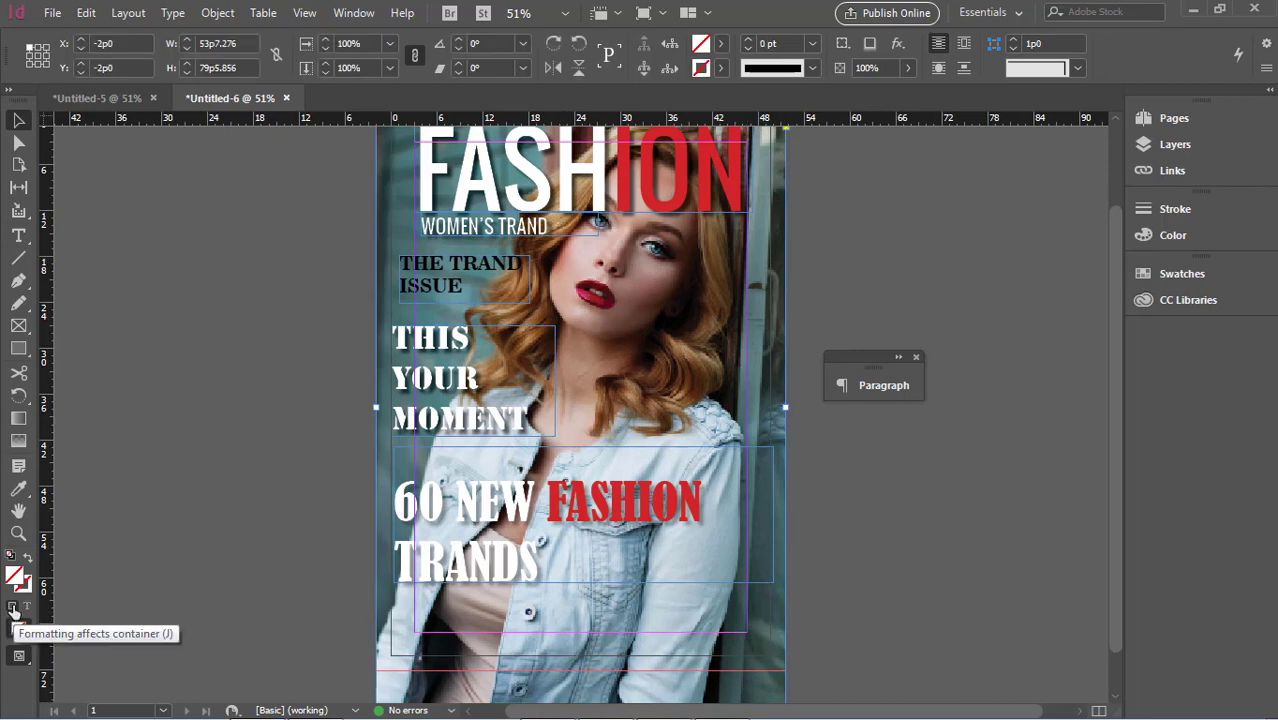
right_click(24, 658)
left_click(85, 570)
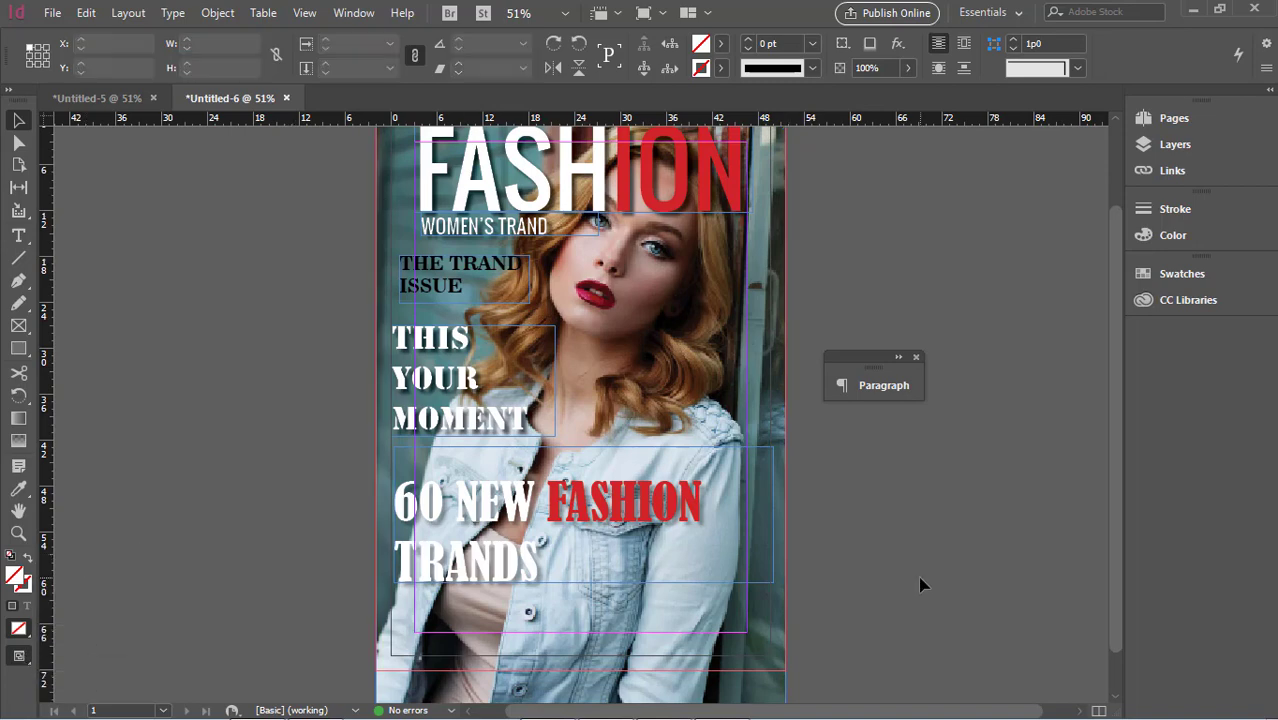
scroll(699, 594, "up", 1)
left_click(565, 569)
left_click(961, 548)
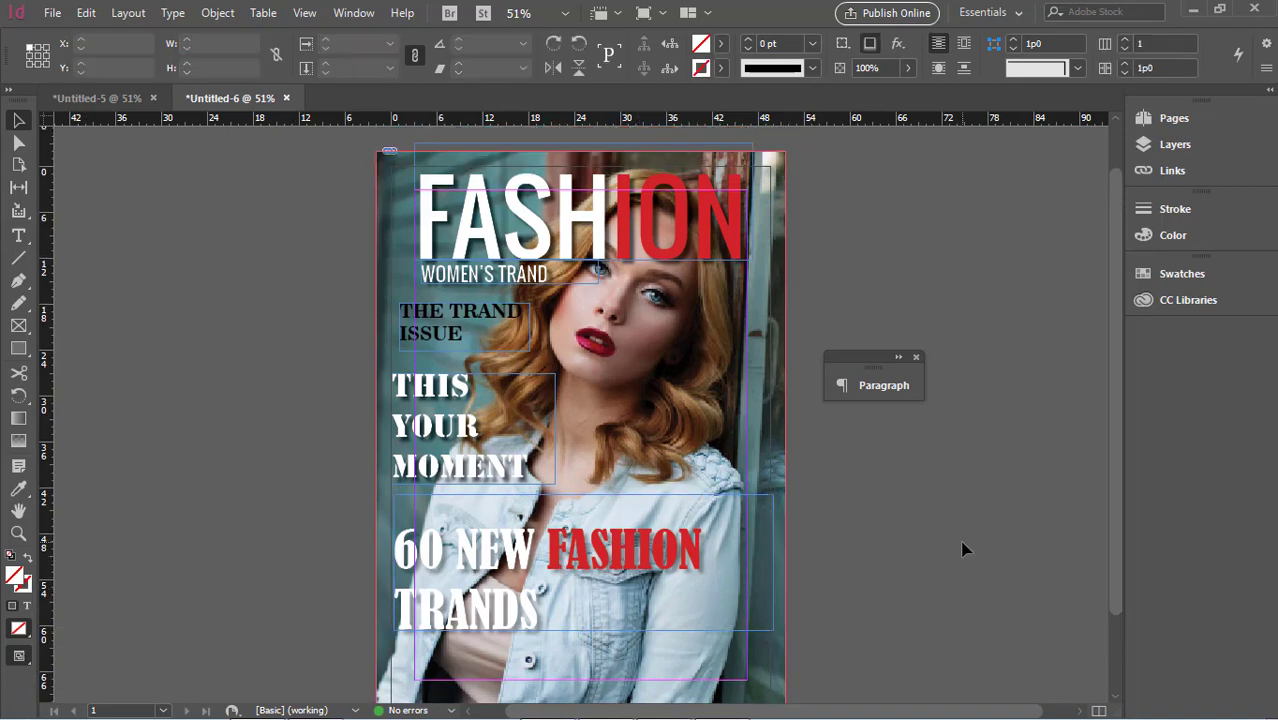
Copy SUMMAR TIME from Notepad and paste it into a new text frame on the right side of the cover, beside the lips
left_click(678, 704)
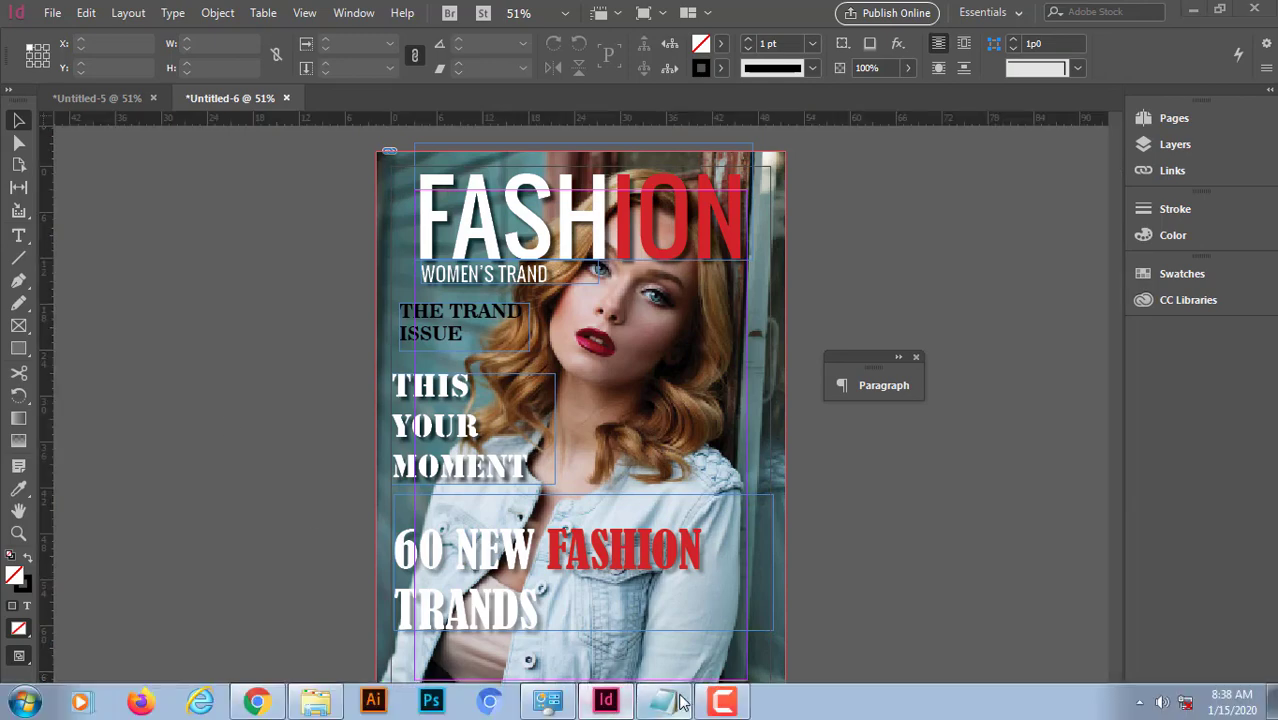
left_click_drag(209, 454, 318, 453)
key("ctrl+c")
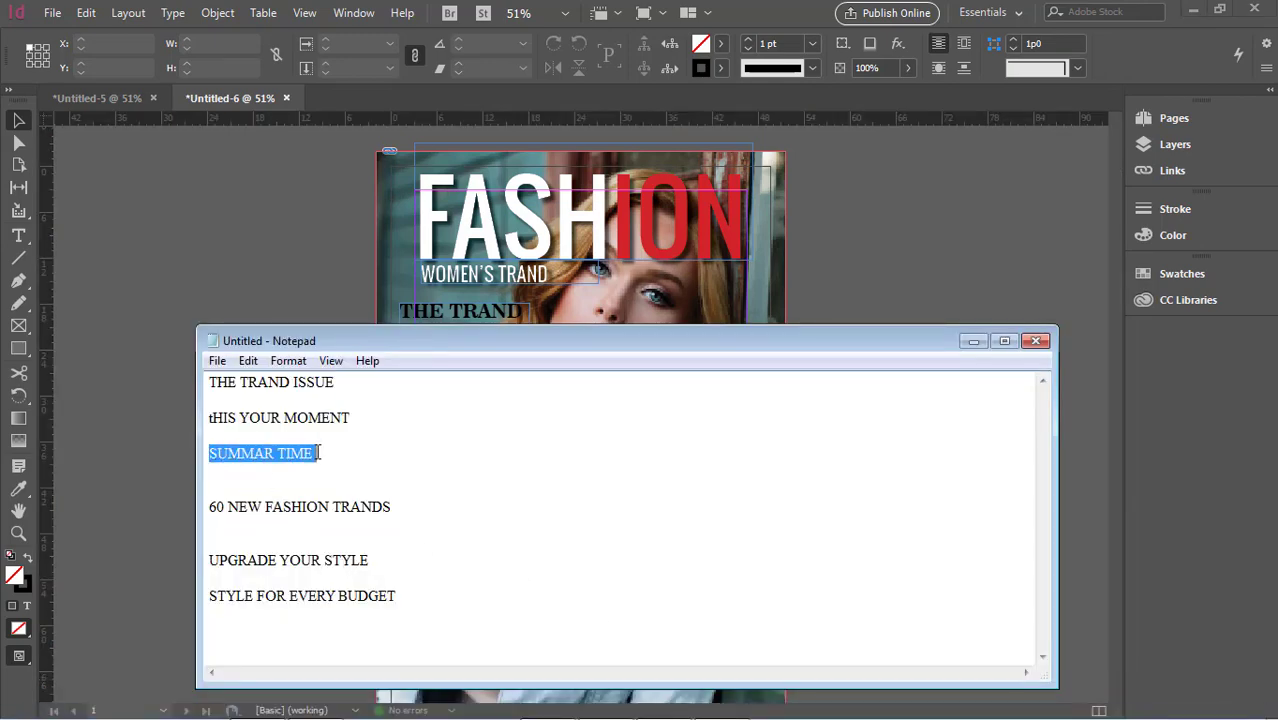
left_click(973, 343)
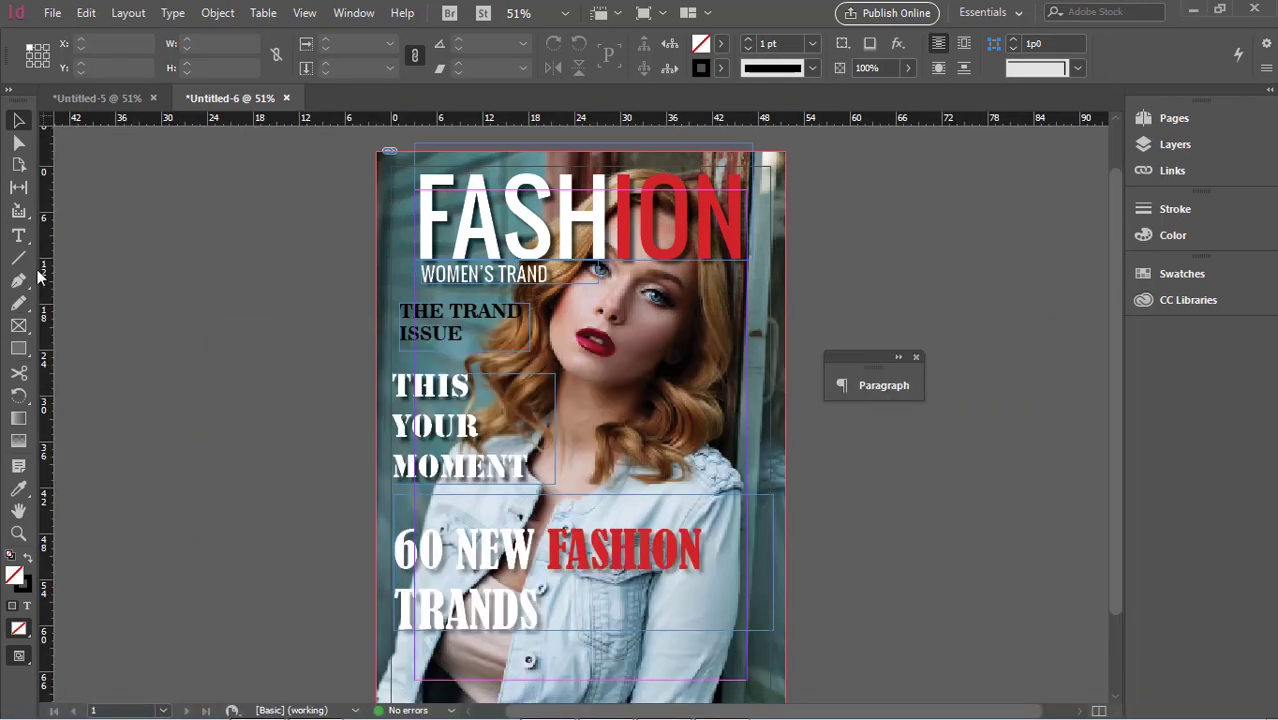
left_click(18, 236)
left_click_drag(598, 333, 771, 393)
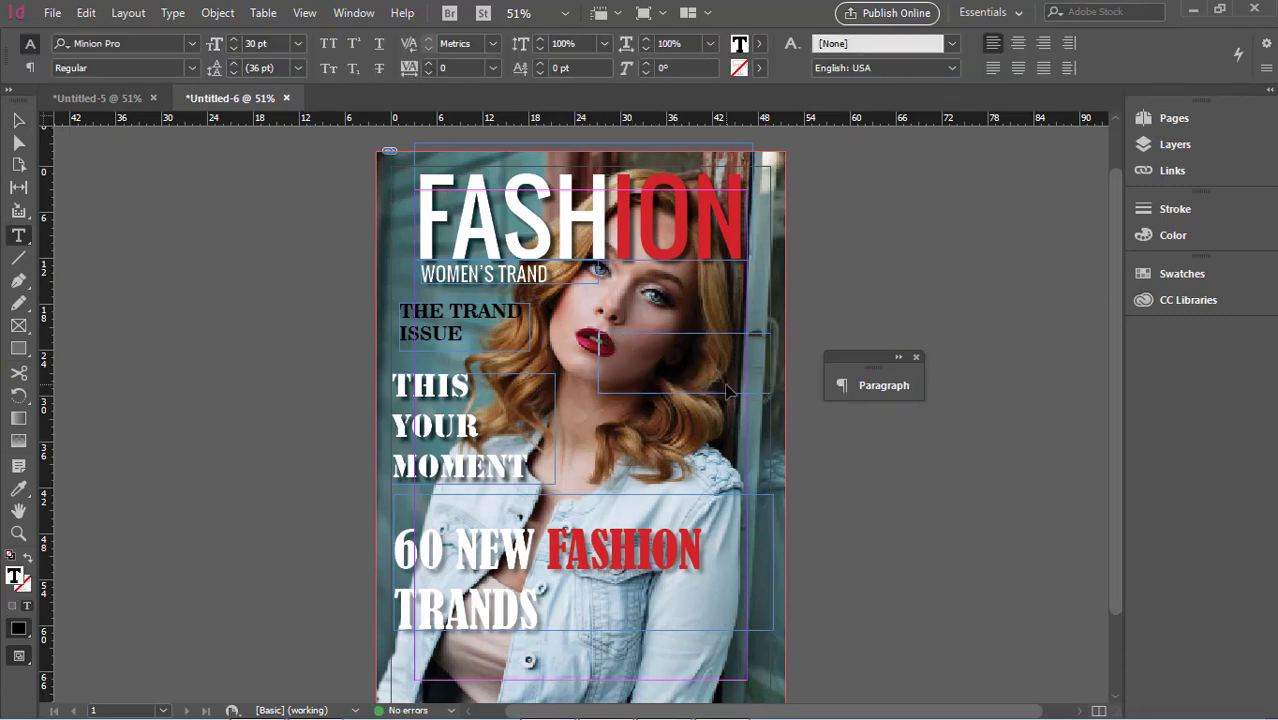
key("ctrl+v")
Color the SUMMAR TIME text [Paper] white
left_click_drag(740, 342, 600, 328)
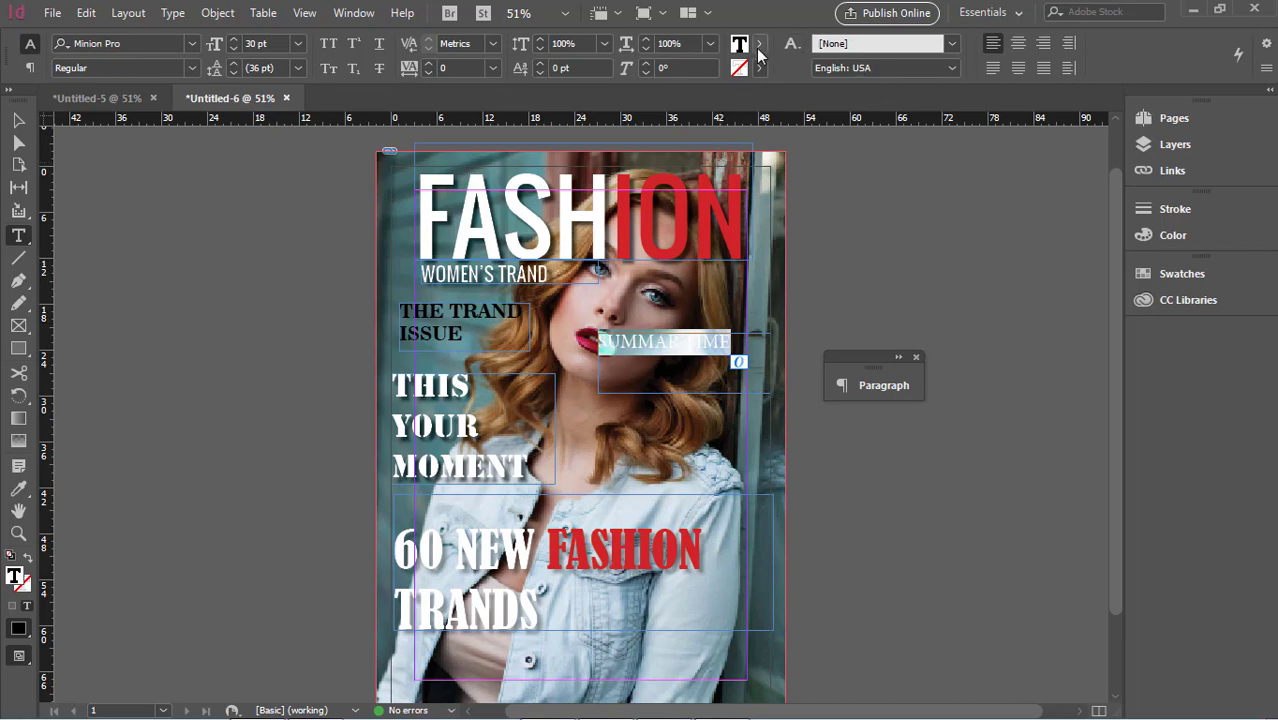
left_click(758, 52)
left_click(599, 142)
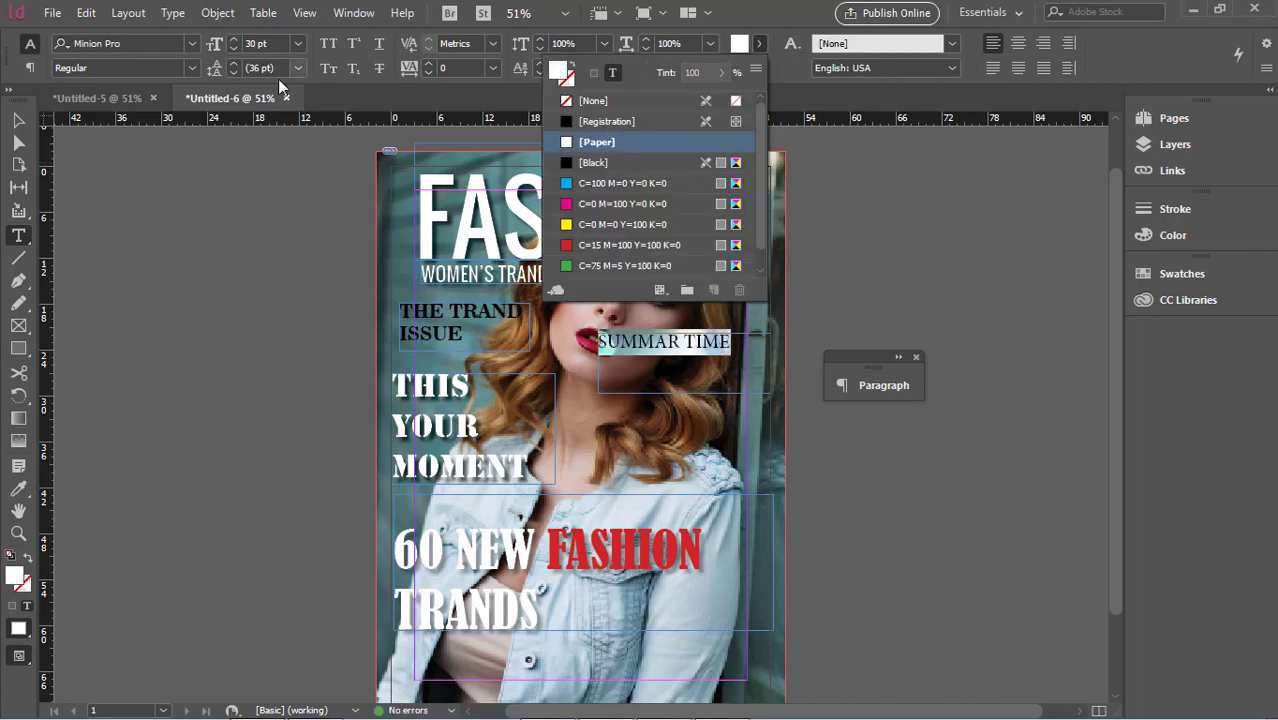
Browse through the fonts and set SUMMAR TIME in News706 BT Bold
left_click(150, 44)
left_click(148, 44)
key("Down")
key("Down")
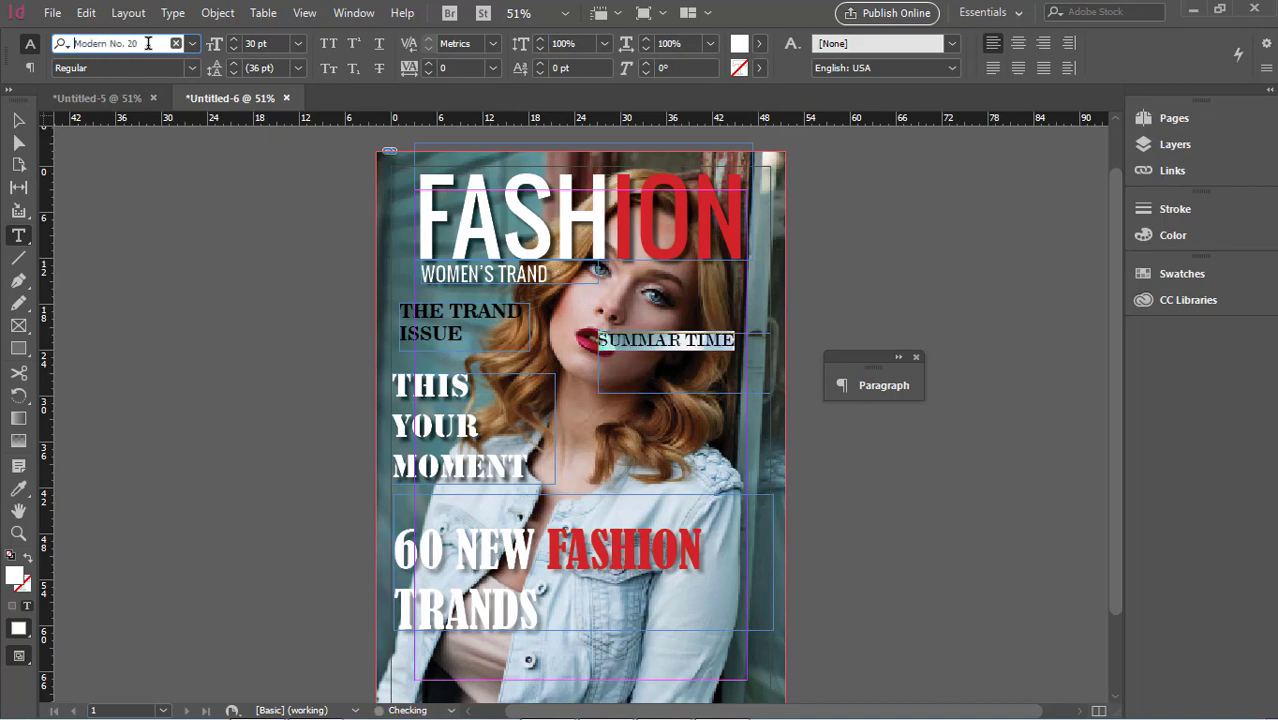
key("Down")
key("Down")
key("Down")
key("Down")
key("Down")
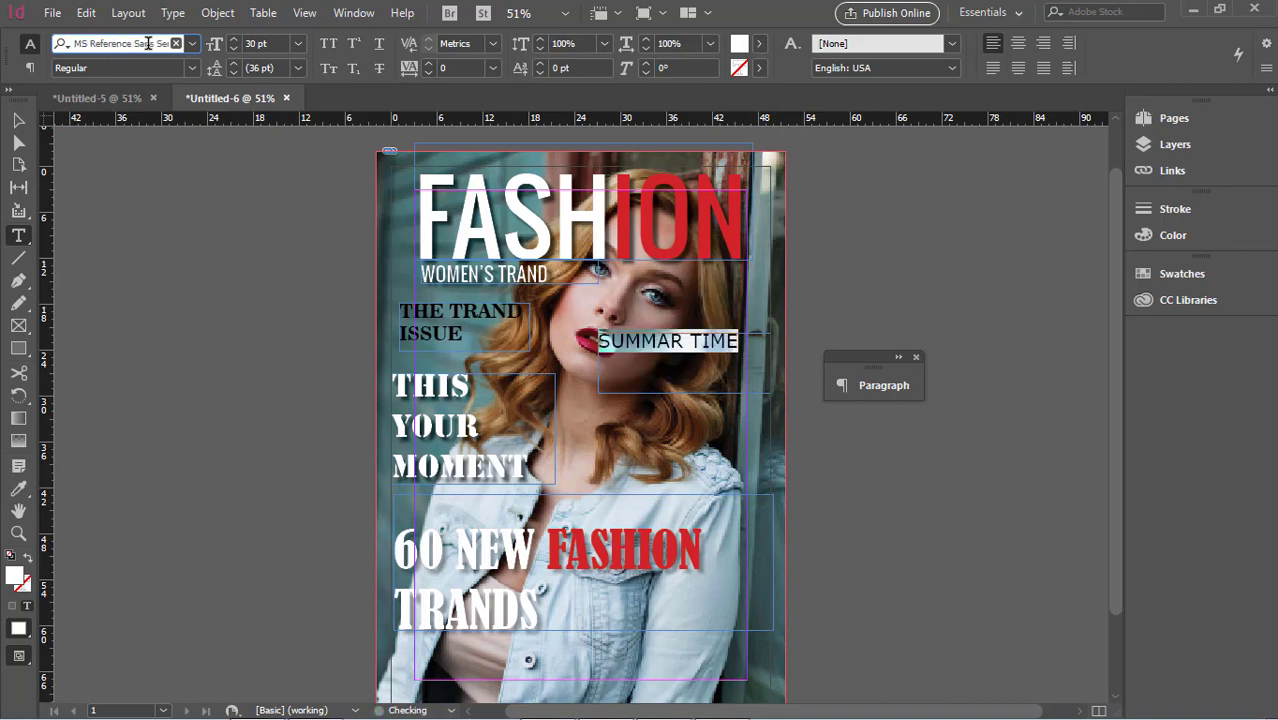
key("Down")
key("Down")
key("Down")
key("Down")
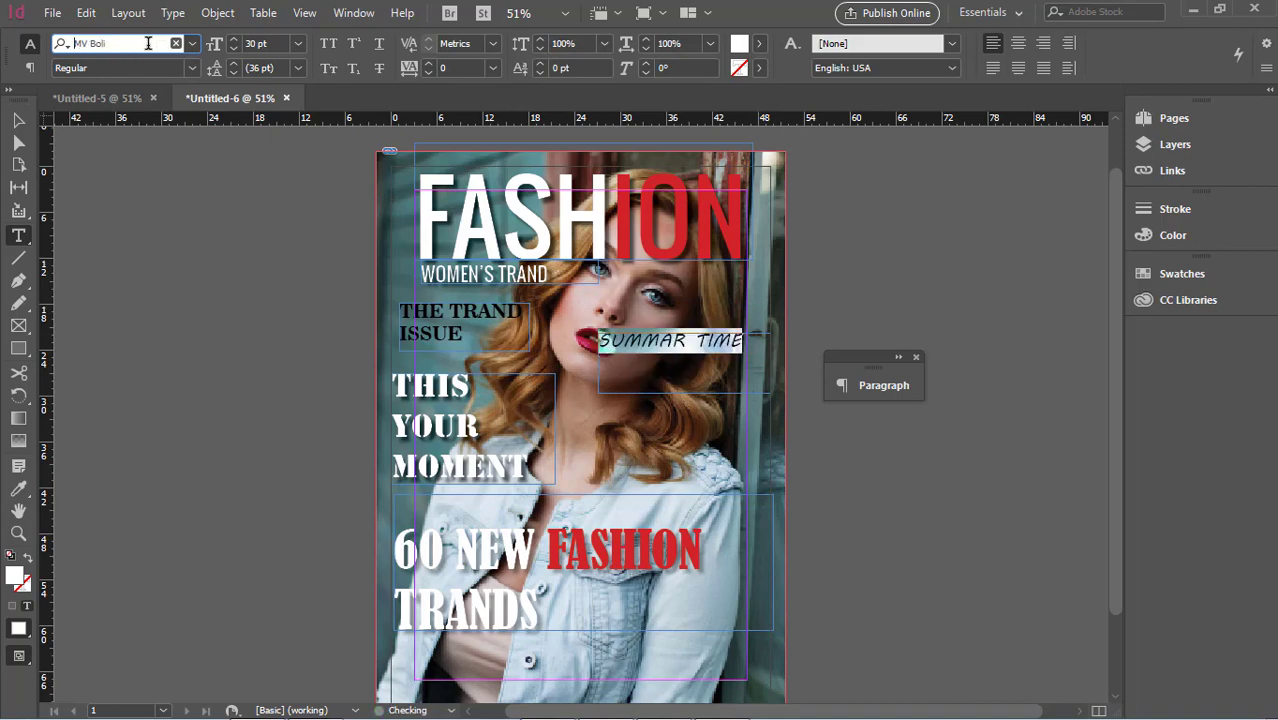
key("Down")
key("Down")
key("Down")
key("Down")
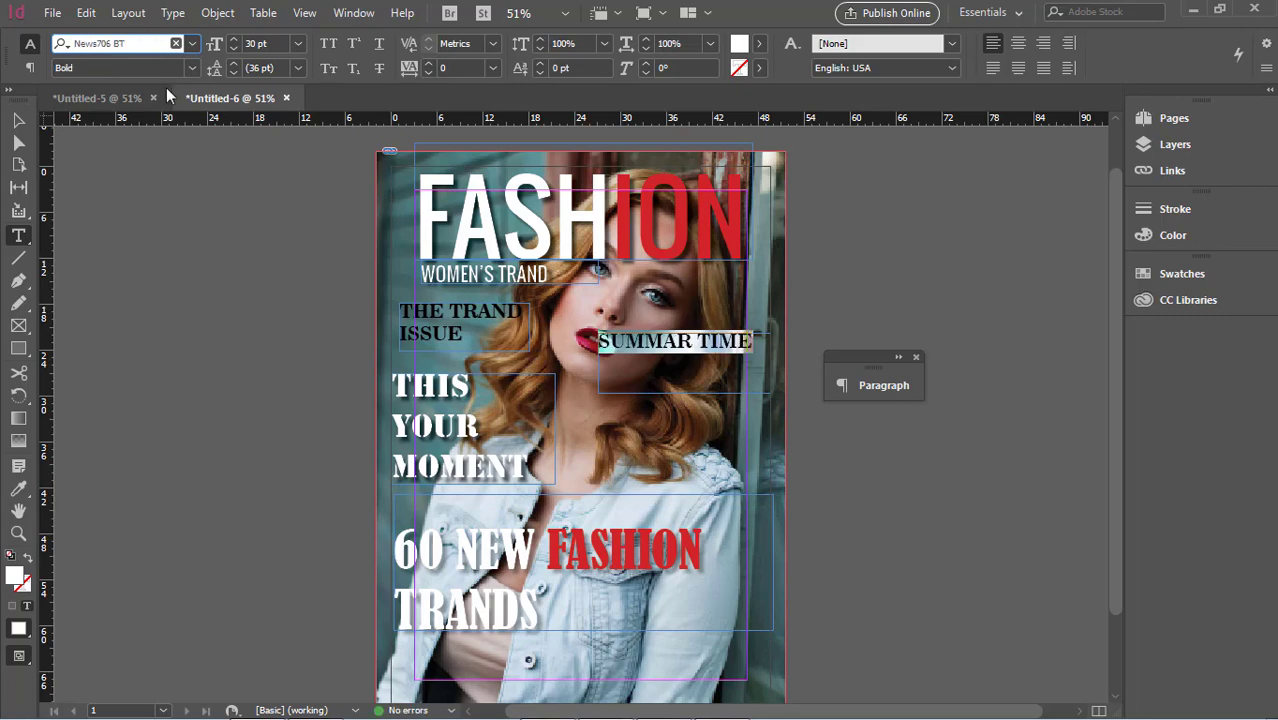
Break SUMMAR TIME onto two lines, one word each, and right-align the text
left_click(698, 342)
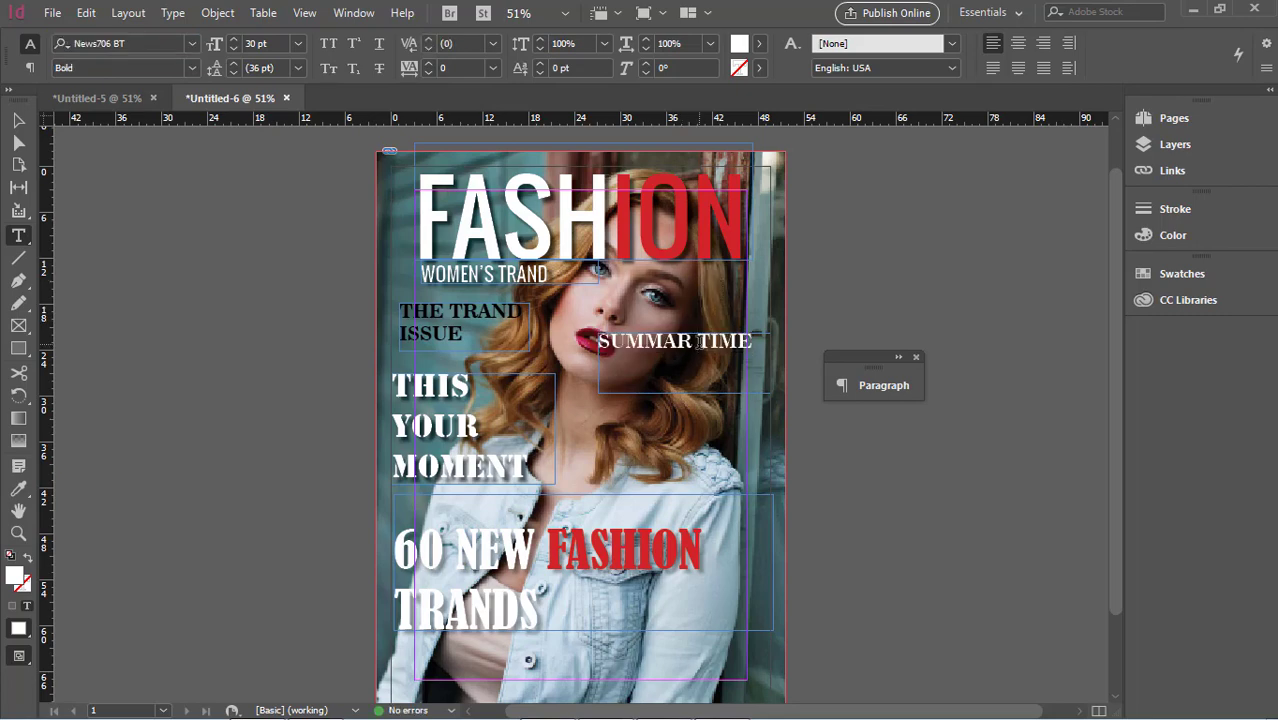
key("Return")
key("ctrl+a")
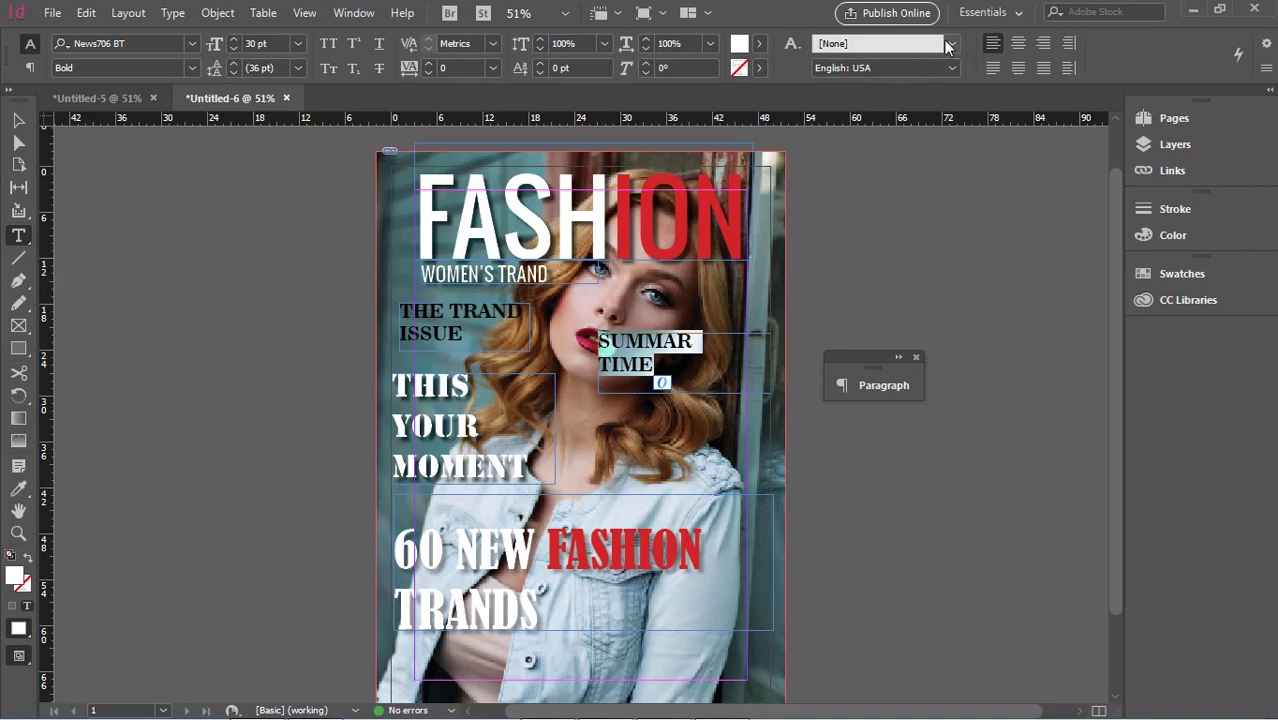
left_click(1043, 43)
left_click(769, 364)
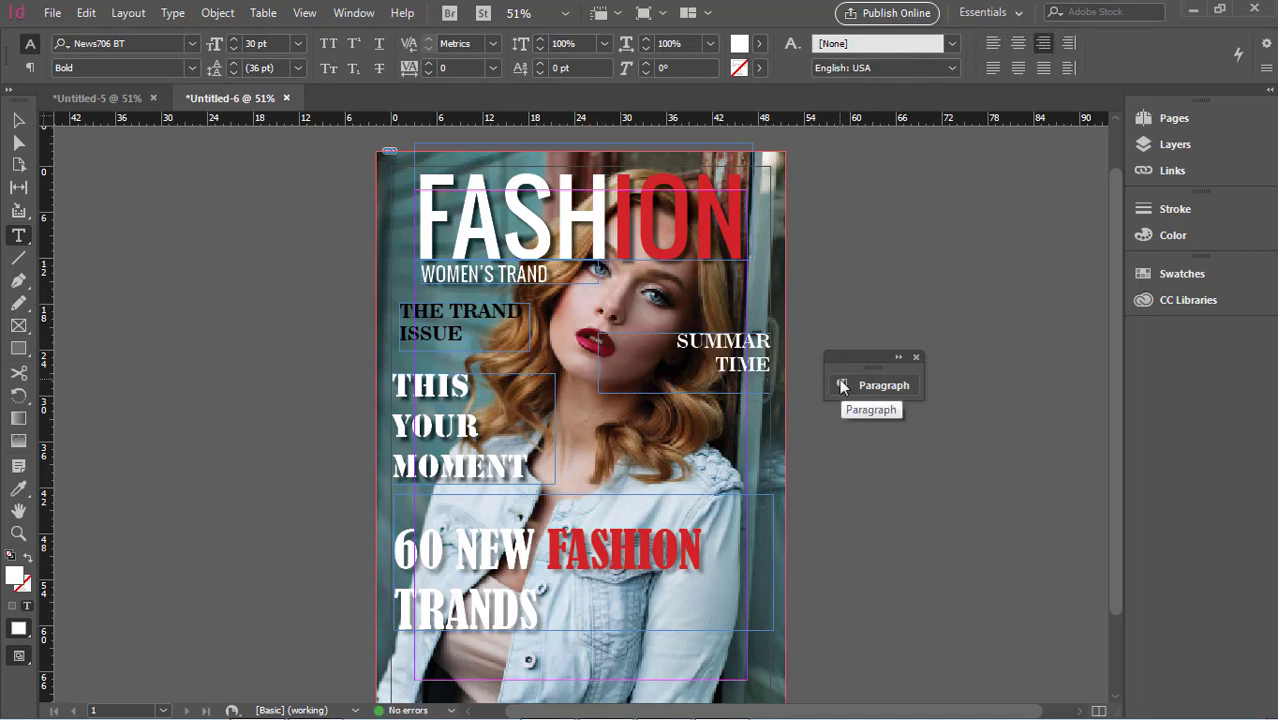
Append "...!" to SUMMAR TIME and move its text frame up to about X 26p0.6, Y 17p3.9
type("...!")
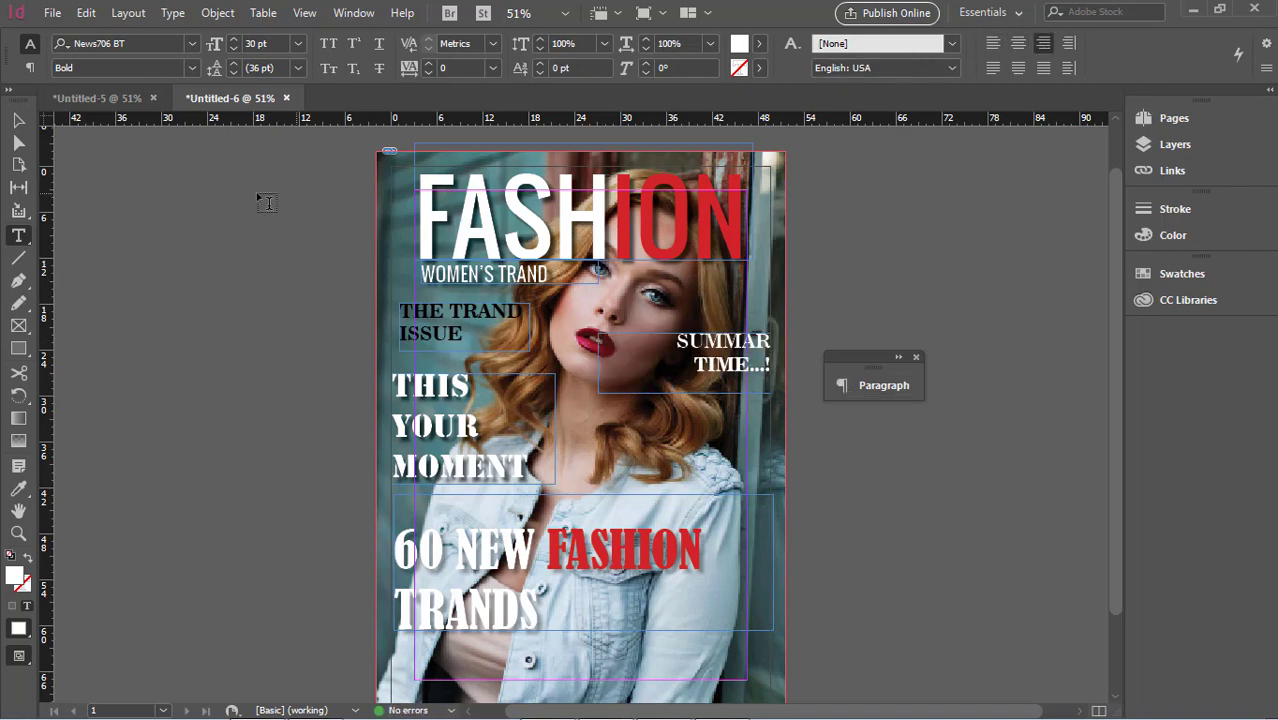
left_click(18, 120)
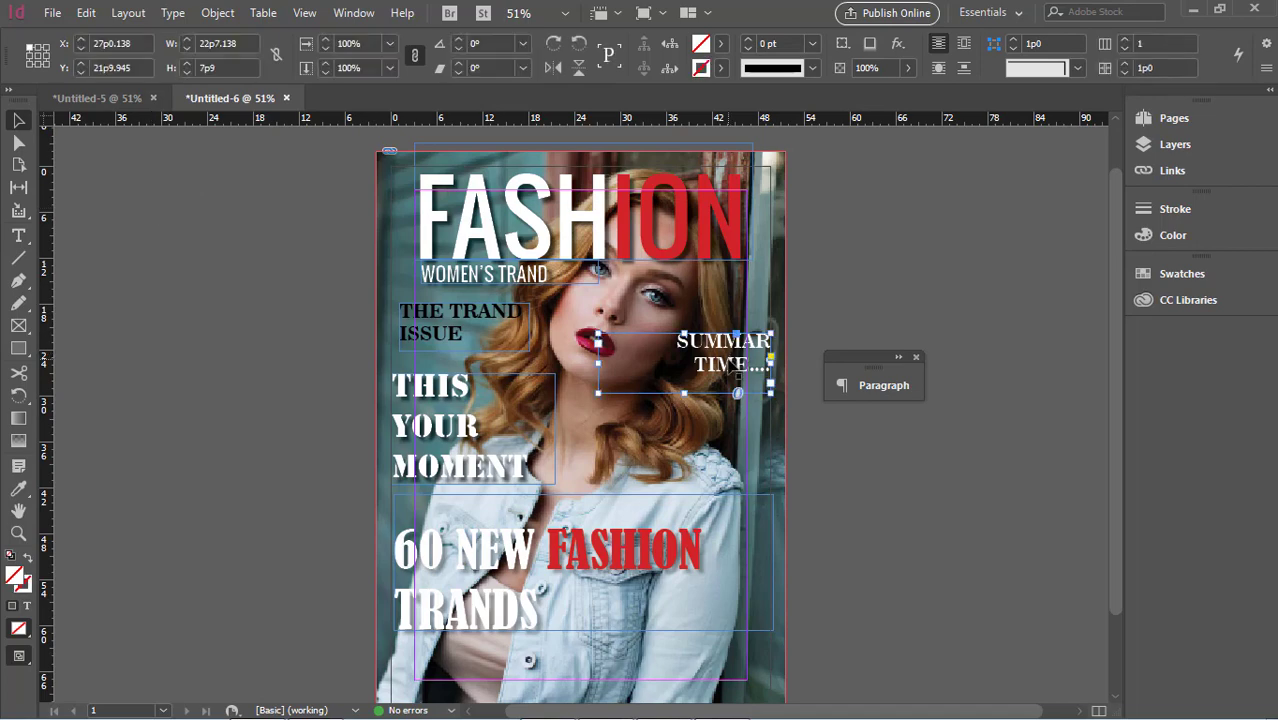
left_click(735, 345)
mouse_move(735, 345)
left_mouse_down()
mouse_move(791, 319)
mouse_move(722, 332)
left_mouse_up()
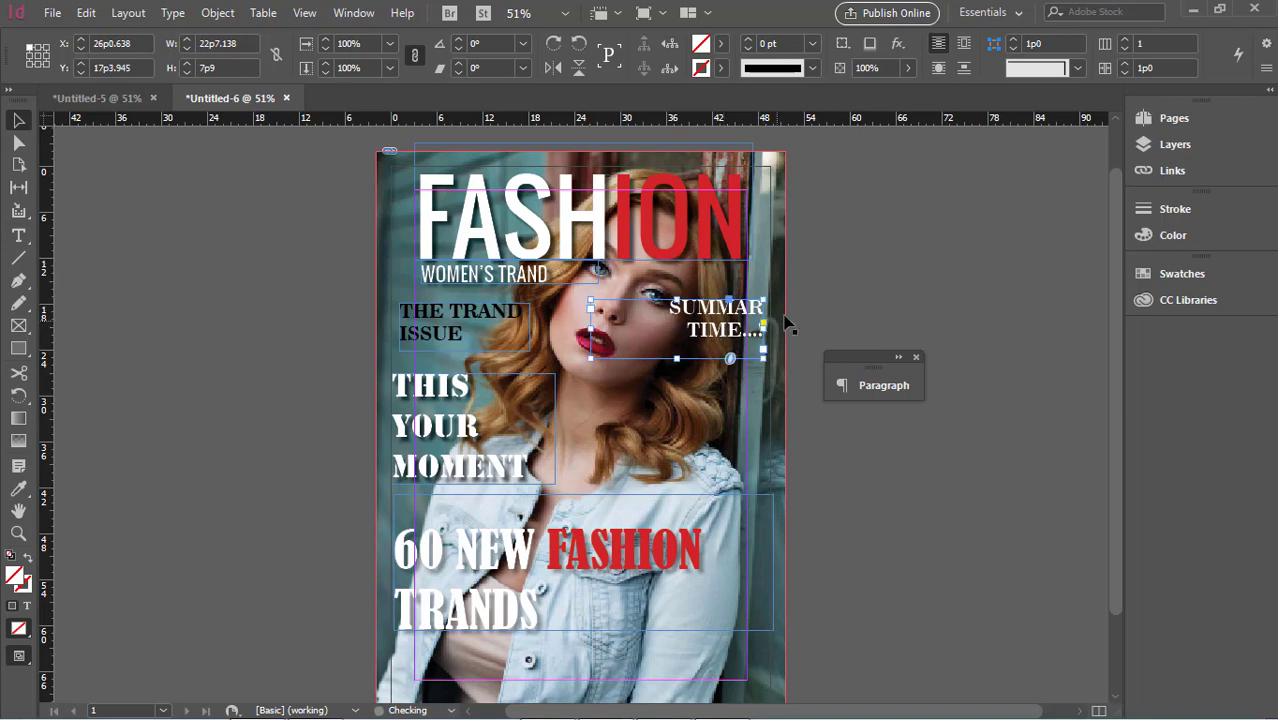
left_click(810, 305)
Color the words TRANDS and 60 NEW [Black] in the 60 NEW FASHION TRANDS cover line
scroll(810, 305, "down", 2)
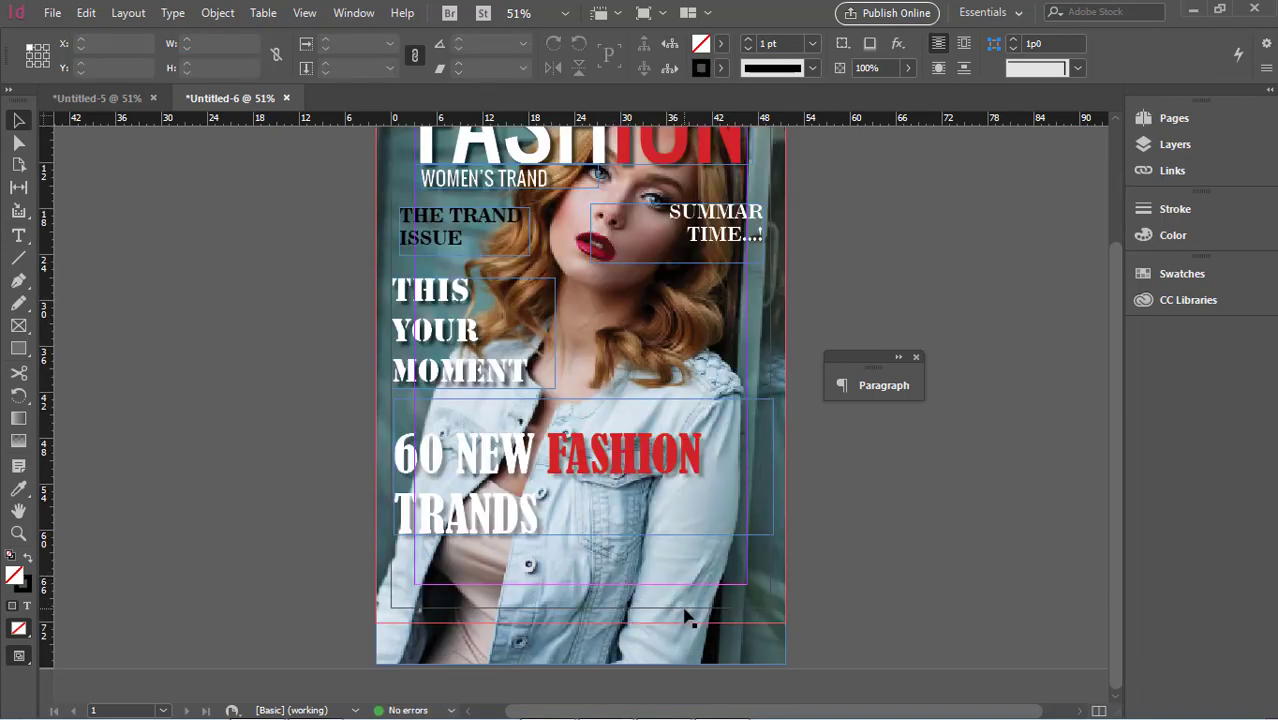
scroll(851, 596, "up", 1)
left_click(609, 532)
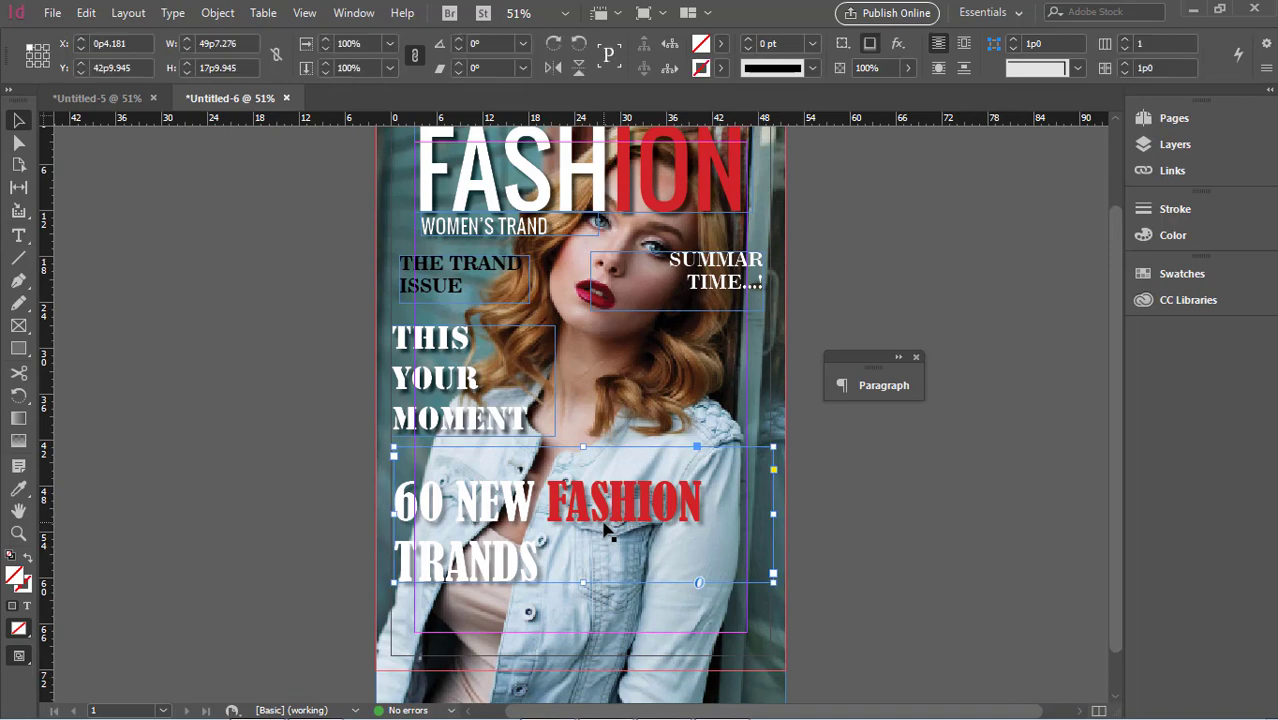
left_click(18, 235)
left_click_drag(540, 560, 393, 565)
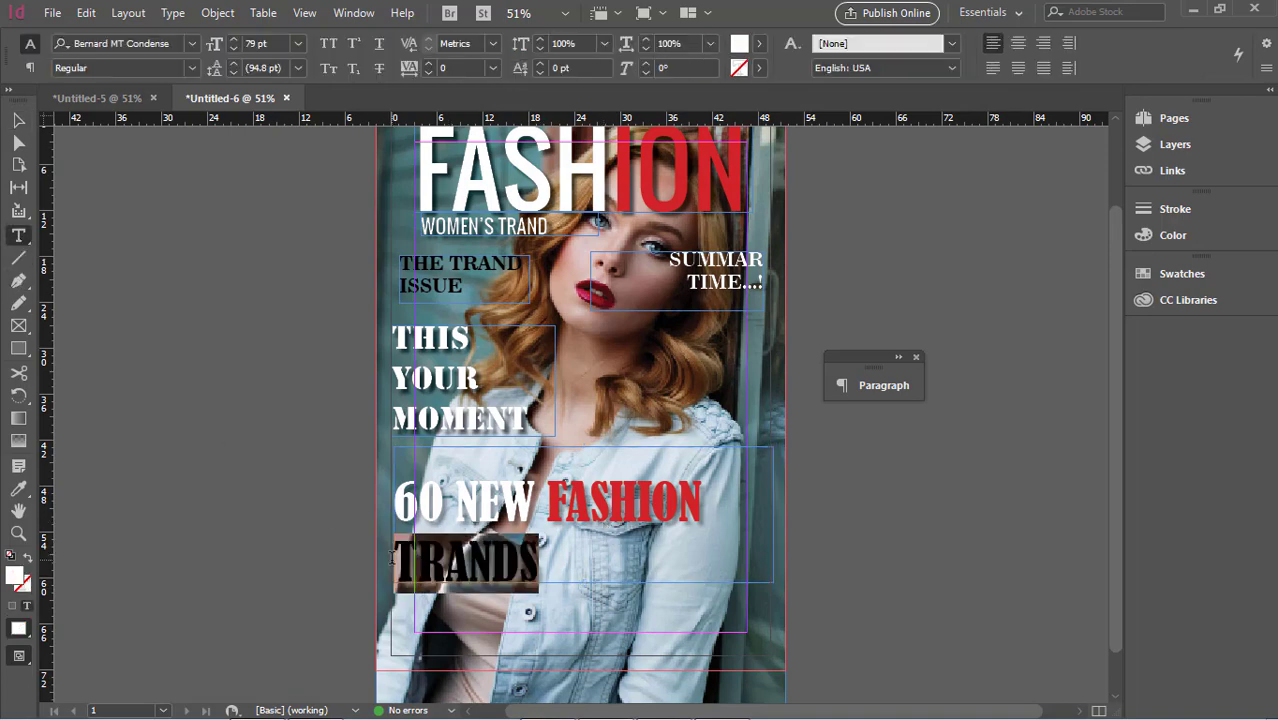
left_click(760, 43)
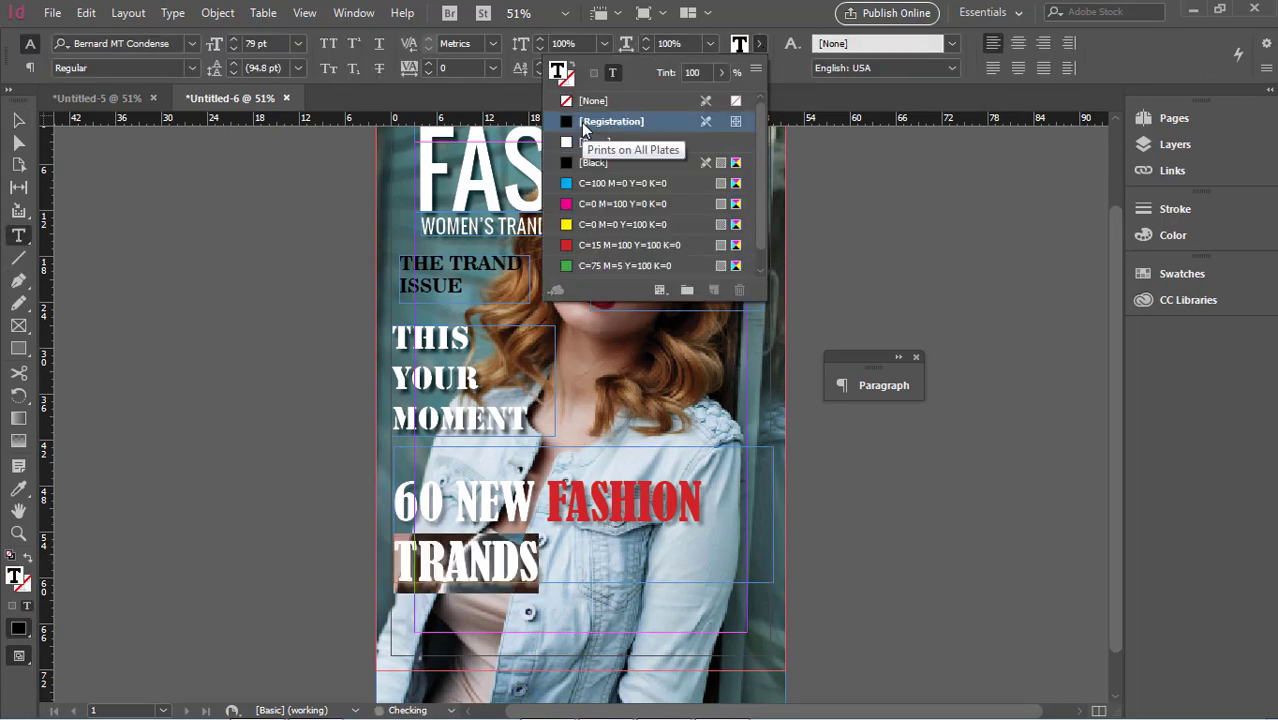
left_click(590, 162)
left_click_drag(540, 500, 393, 500)
left_click(760, 43)
left_click(590, 162)
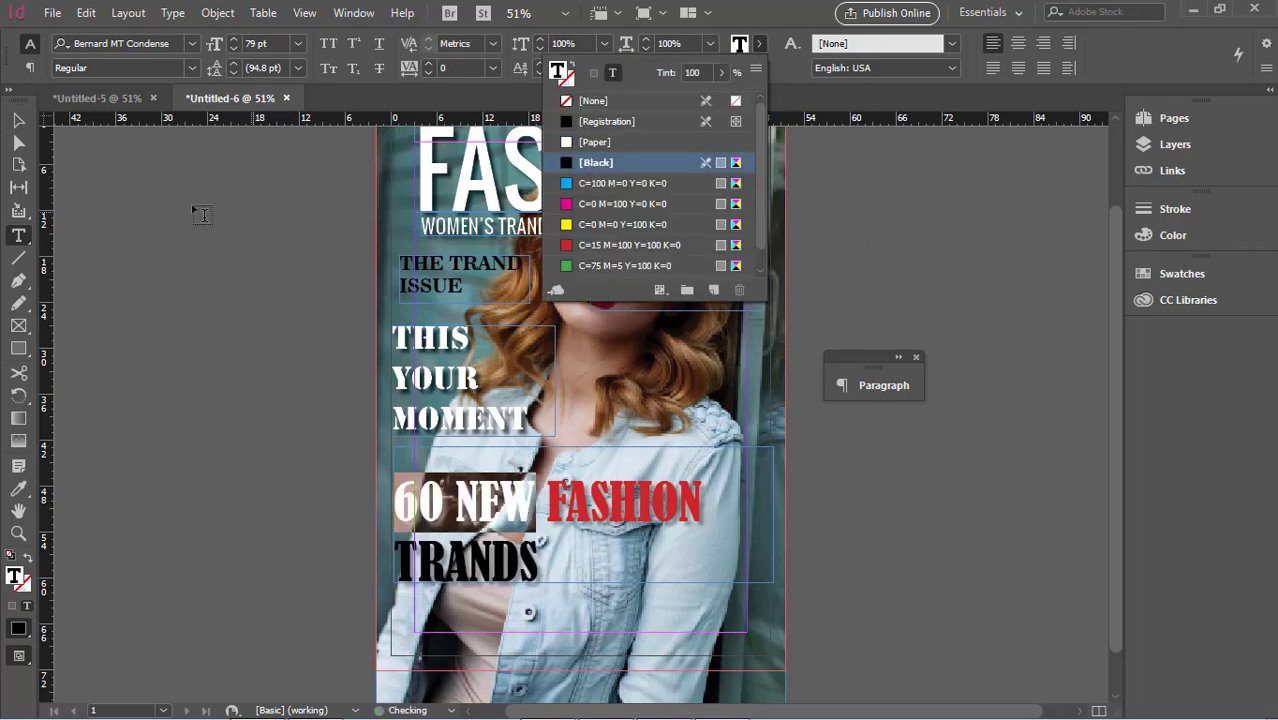
left_click(510, 494)
scroll(579, 503, "up", 2)
scroll(579, 503, "down", 2)
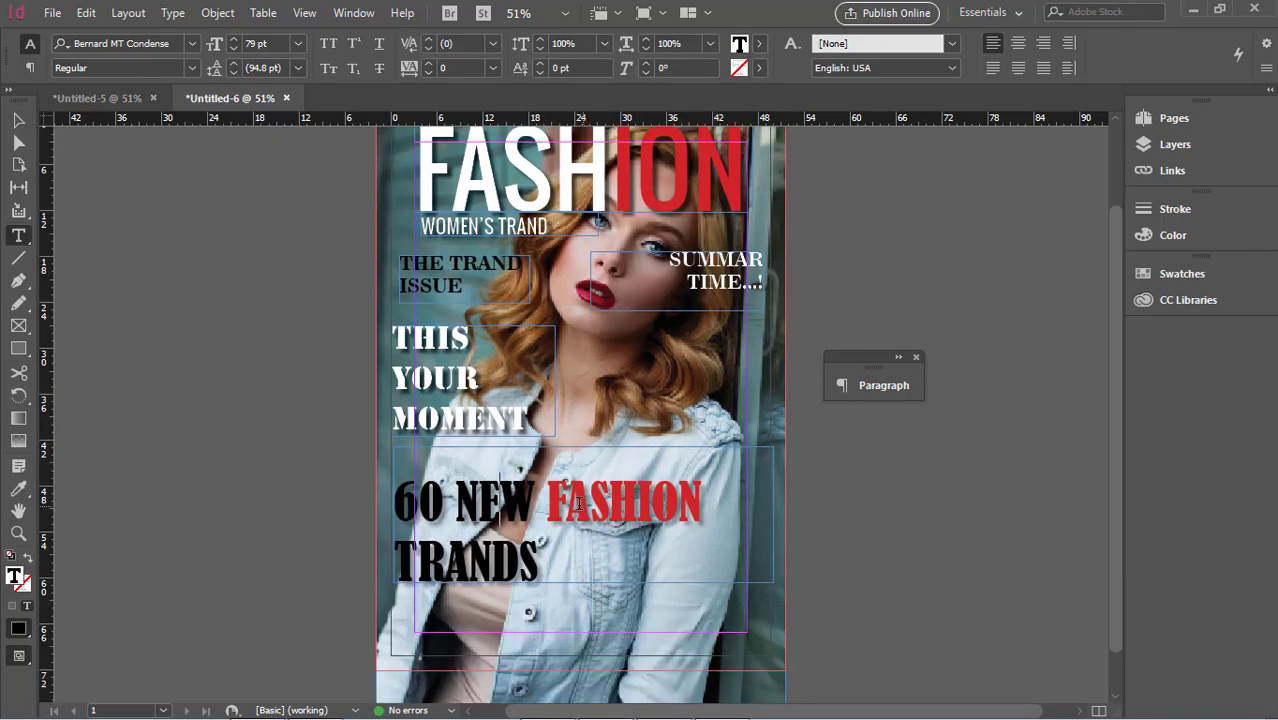
Nudge the 60 NEW FASHION TRANDS frame down to Y 44p0 and shift the THIS YOUR MOMENT frame slightly right
left_click(19, 121)
scroll(515, 420, "down", 1)
left_click(605, 447)
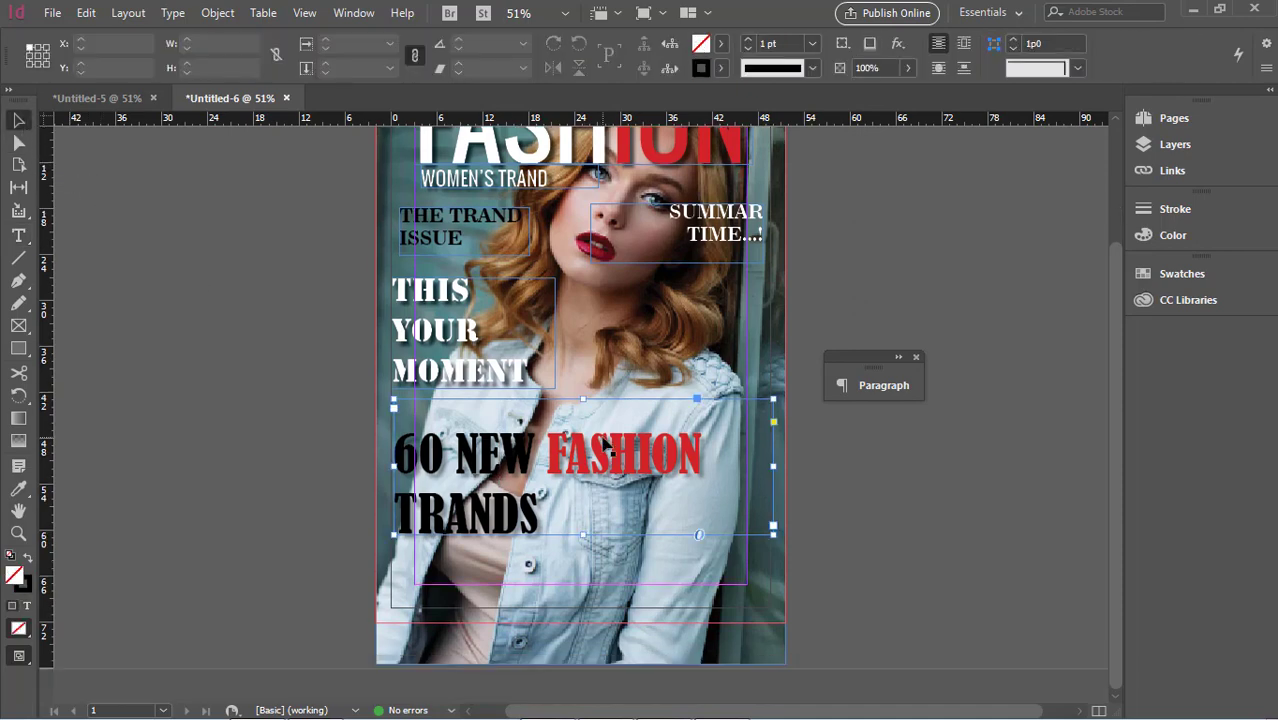
left_click_drag(605, 447, 606, 454)
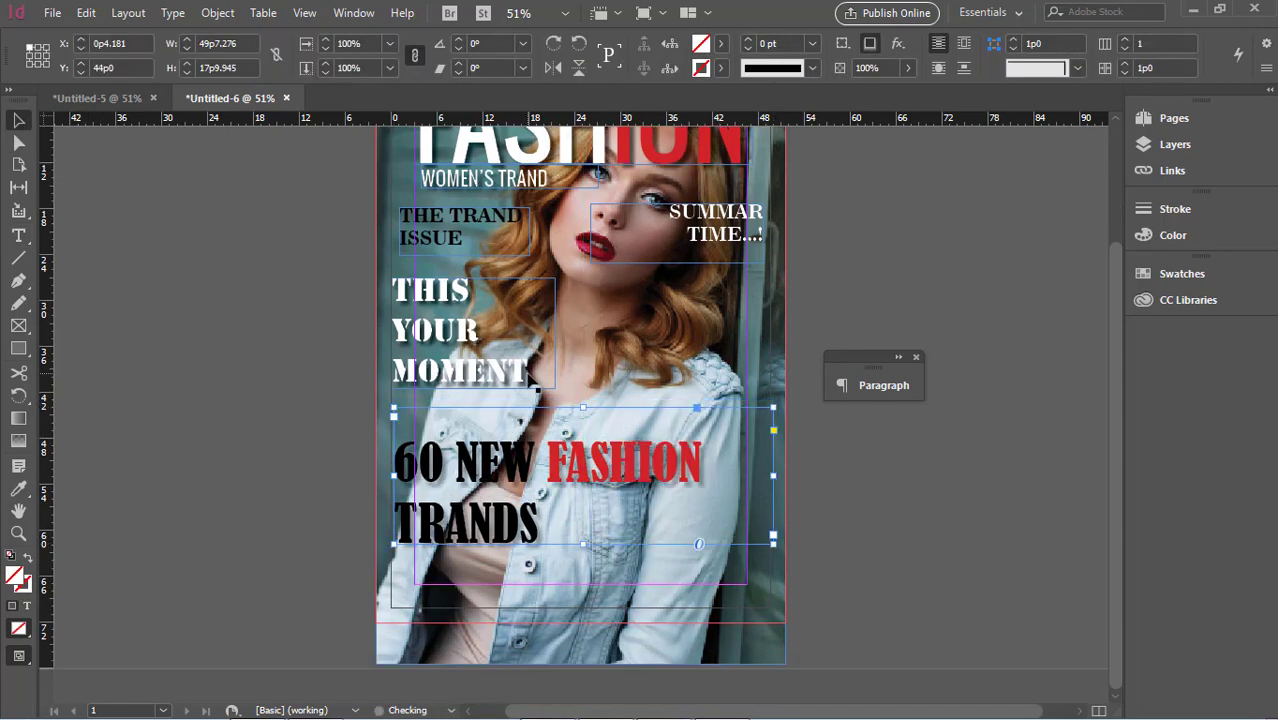
left_click_drag(522, 374, 527, 376)
left_click(850, 515)
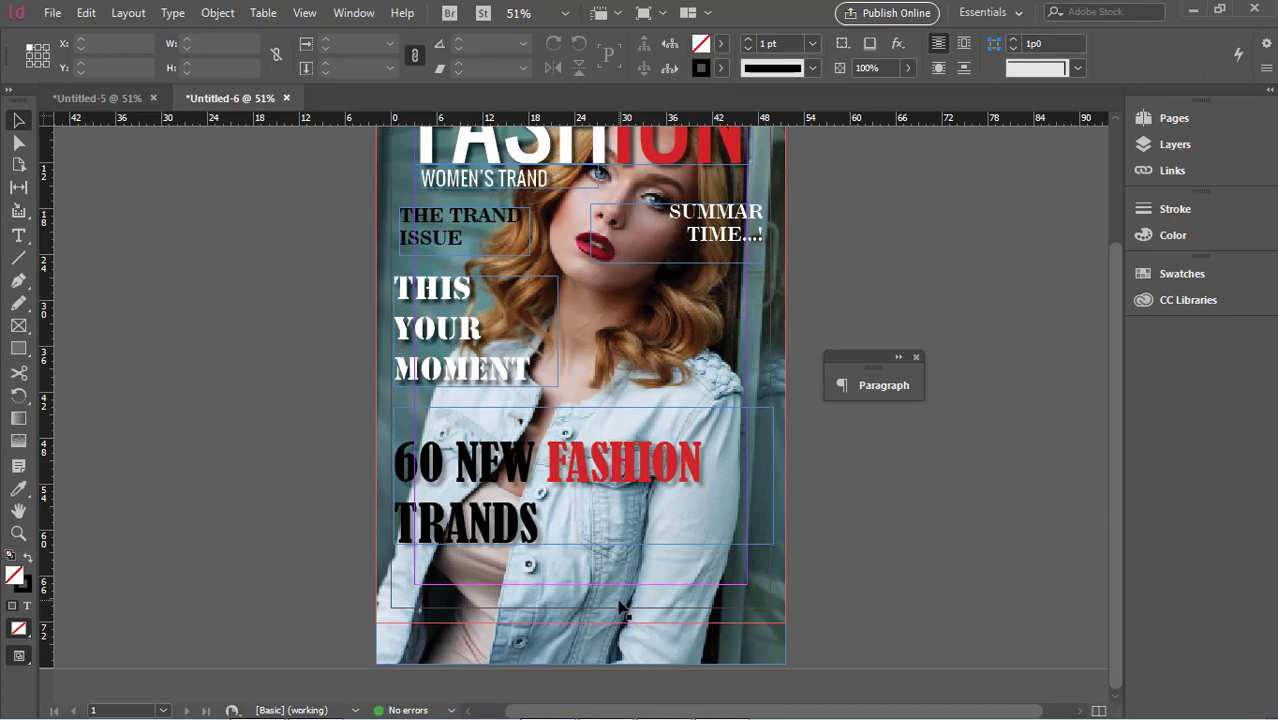
Draw a rectangle about 49p7 wide and 4p3 high below TRANDS, with [Paper] fill and a 0 pt stroke
left_click(27, 420)
left_click(24, 351)
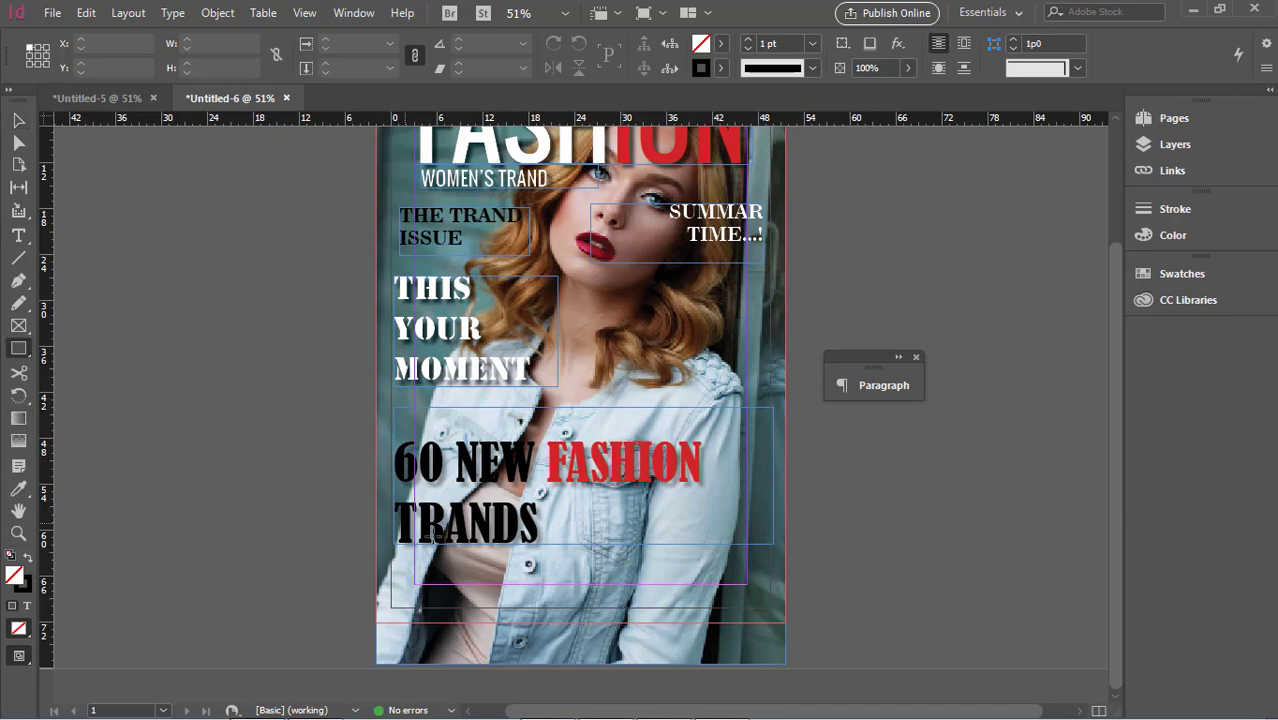
left_click_drag(393, 568, 772, 598)
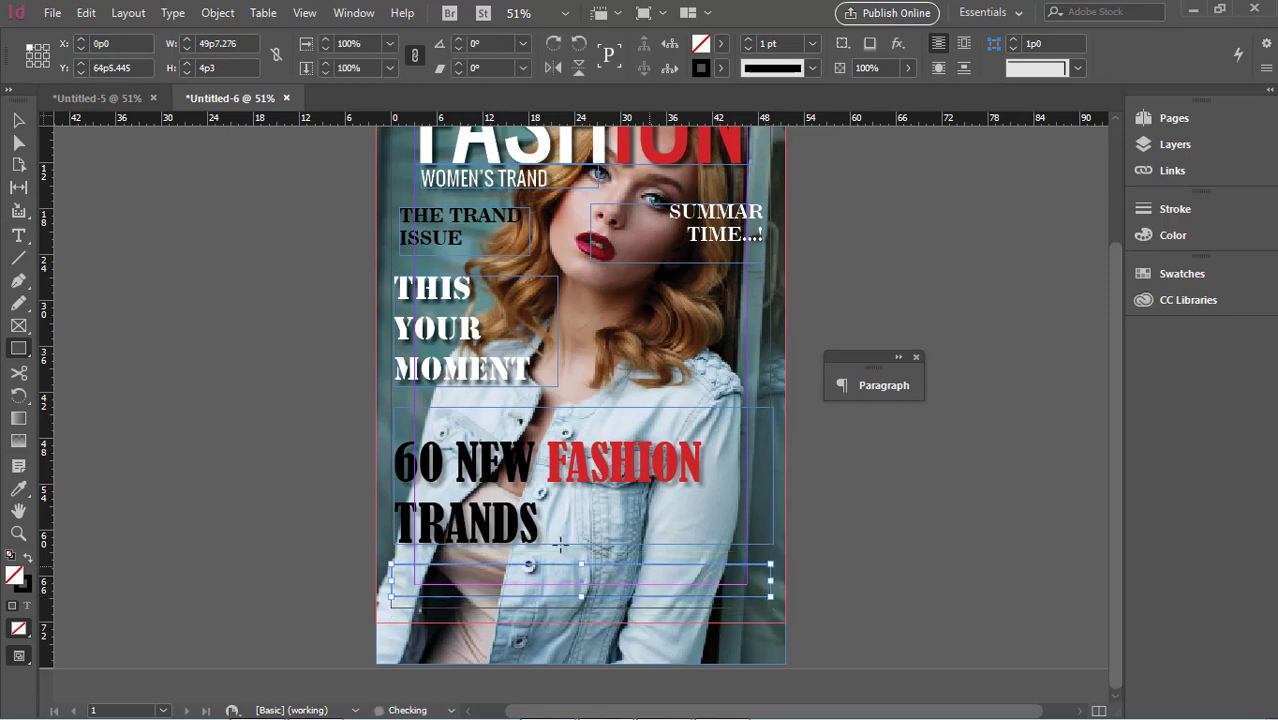
left_click(720, 43)
left_click(545, 145)
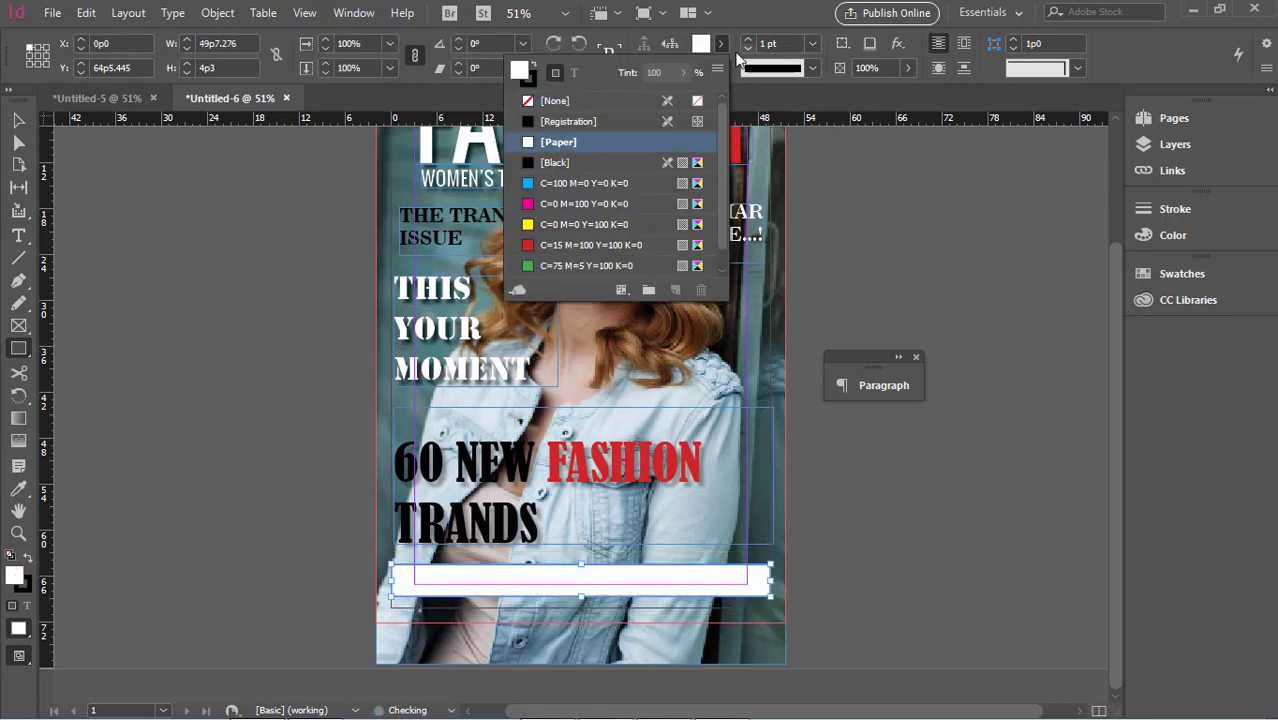
left_click(811, 44)
left_click(788, 63)
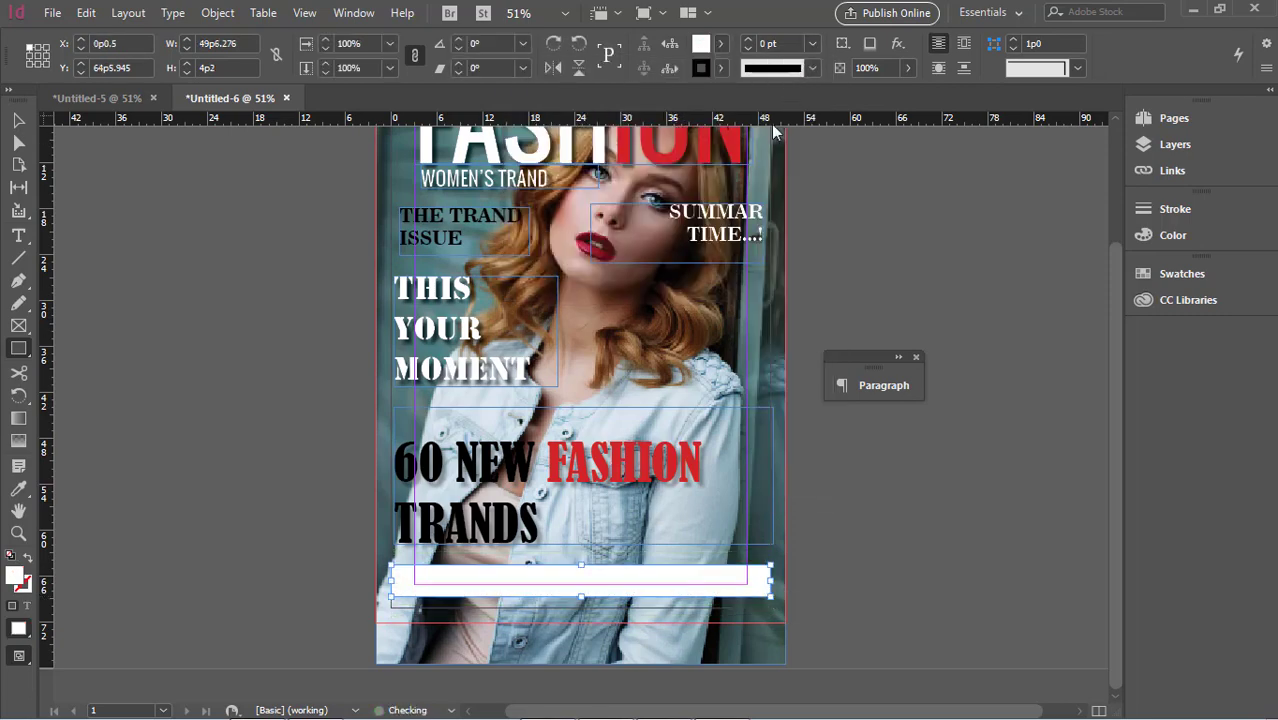
Fill the rectangle below TRANDS with [Black] and set its opacity to 67%
left_click(720, 48)
left_click(552, 166)
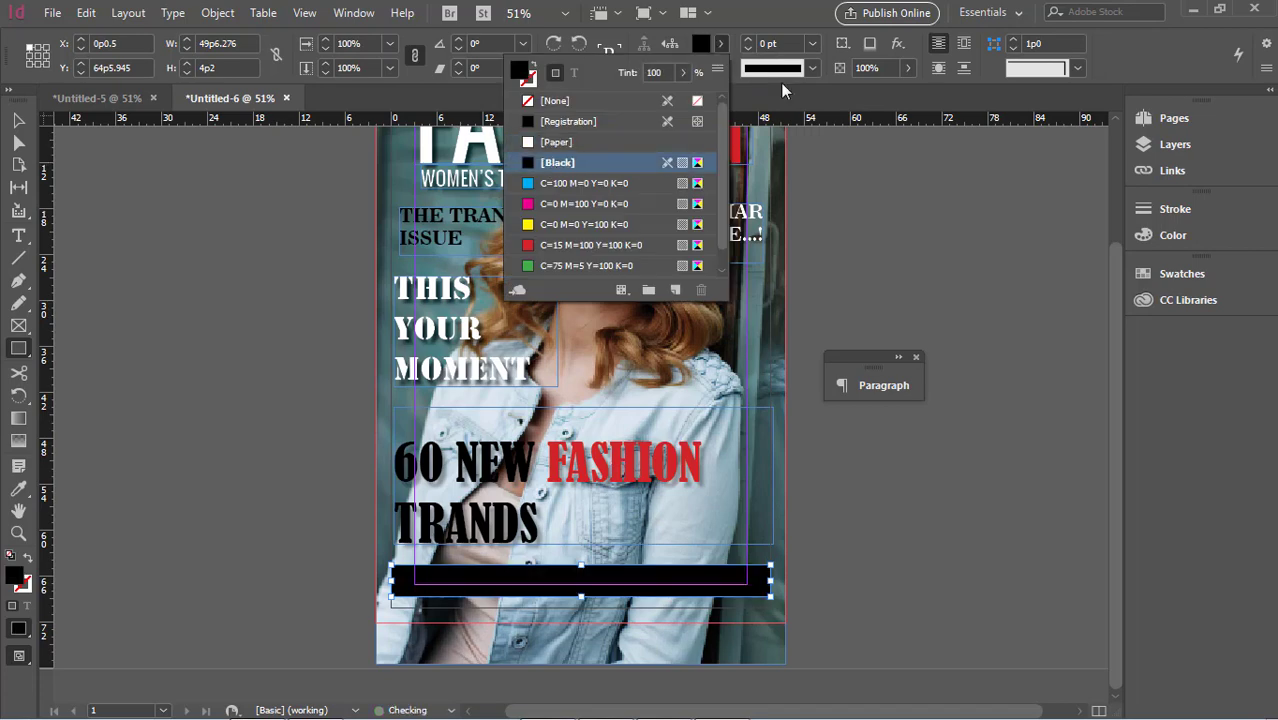
left_click(907, 67)
left_click_drag(909, 92, 874, 92)
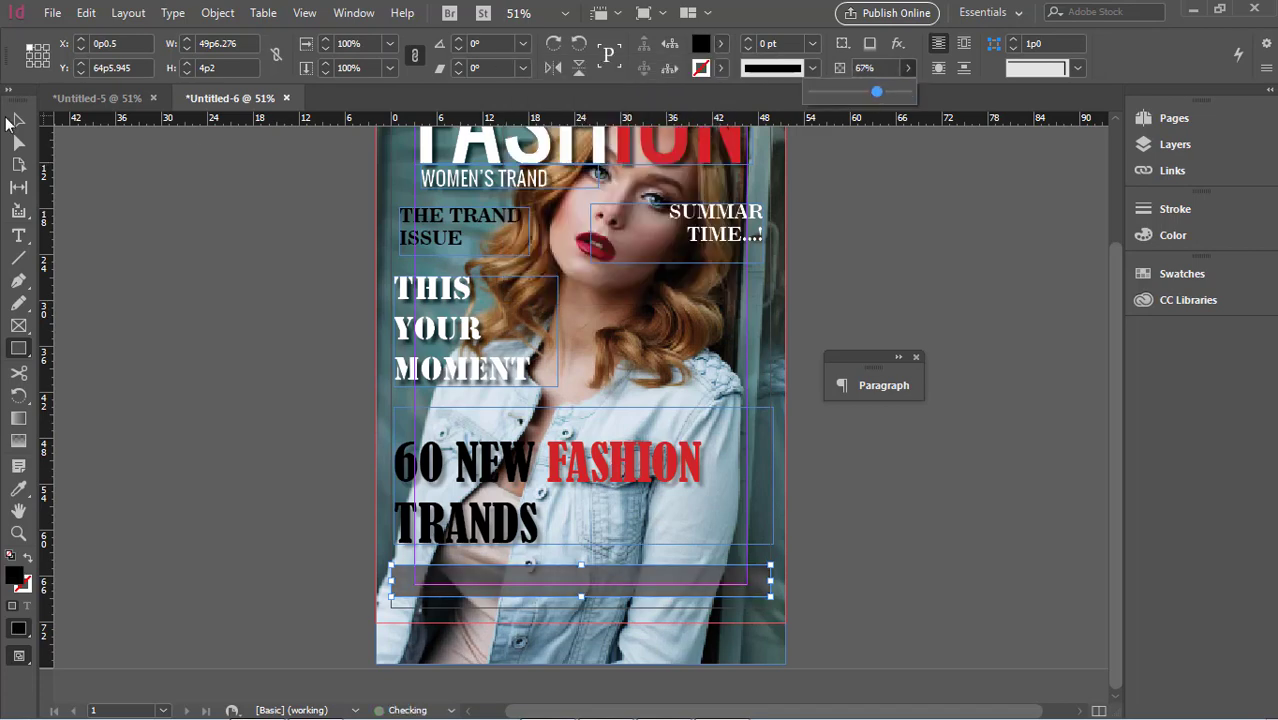
key("ctrl+shift+a")
key("v")
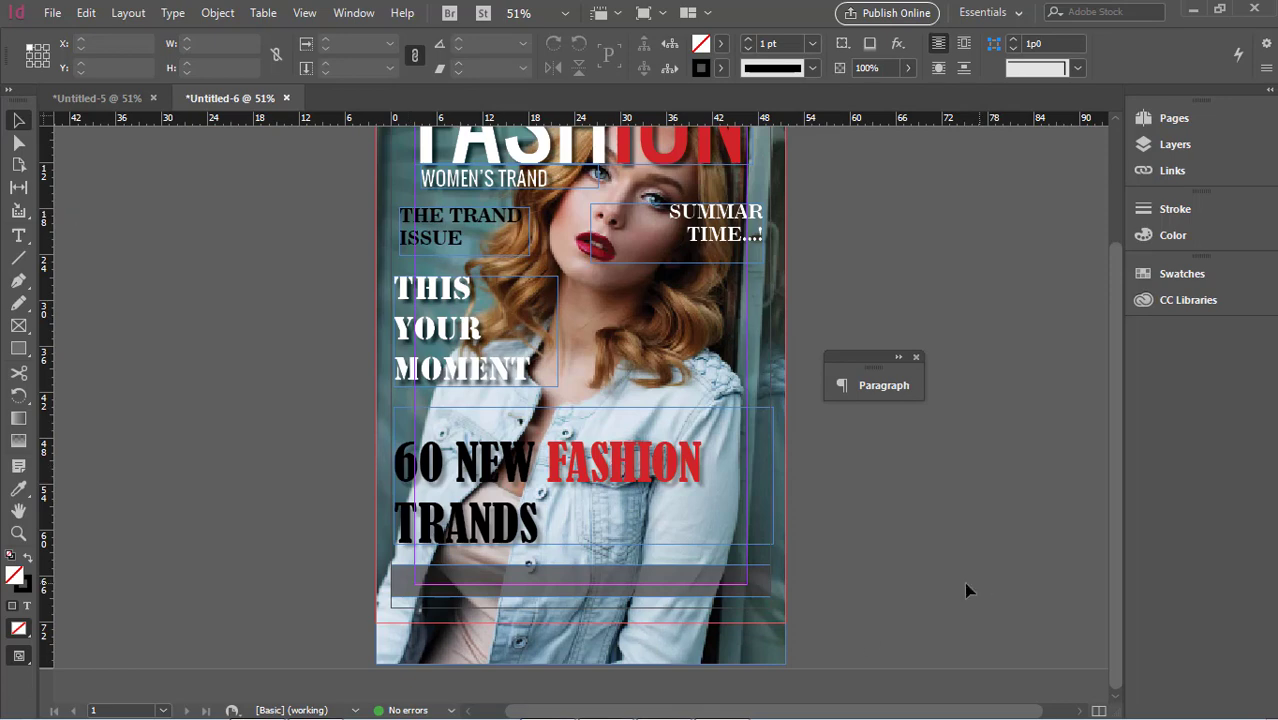
Widen the dark bar past both page edges to about 61p2 and lower it onto the red guide line at the page bottom
left_click(668, 588)
left_click_drag(786, 578, 805, 578)
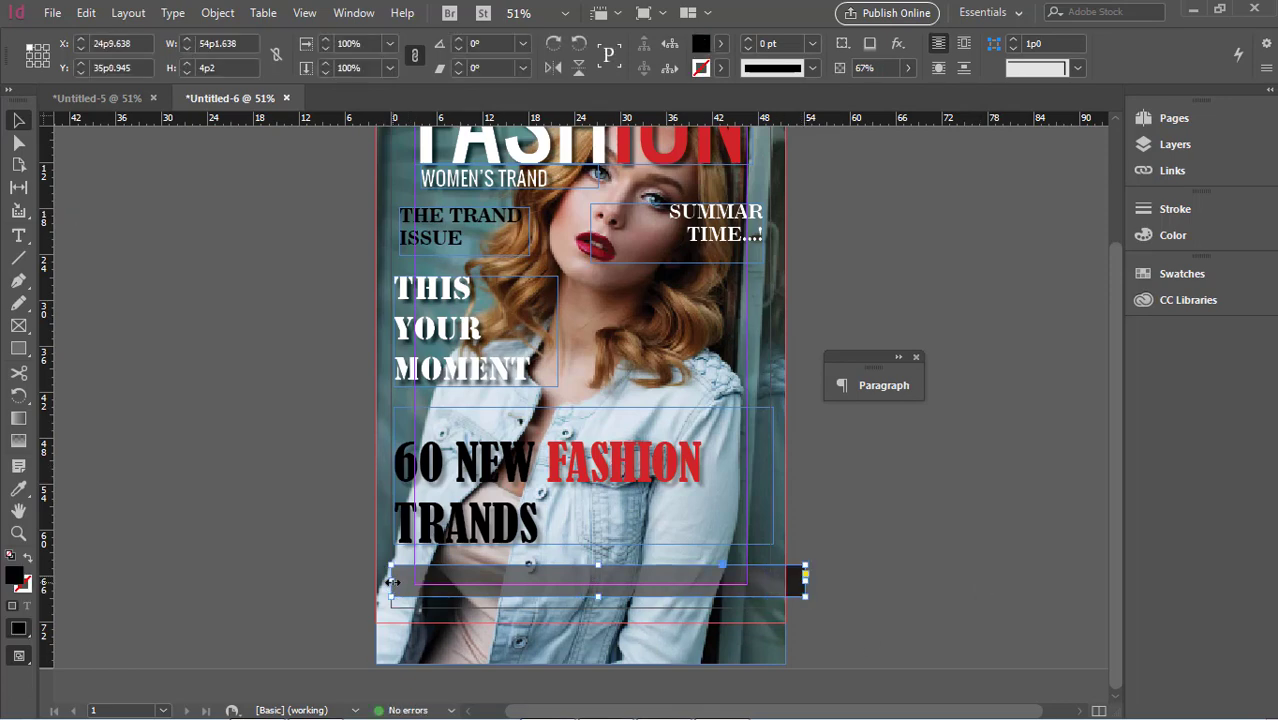
left_click_drag(392, 582, 338, 582)
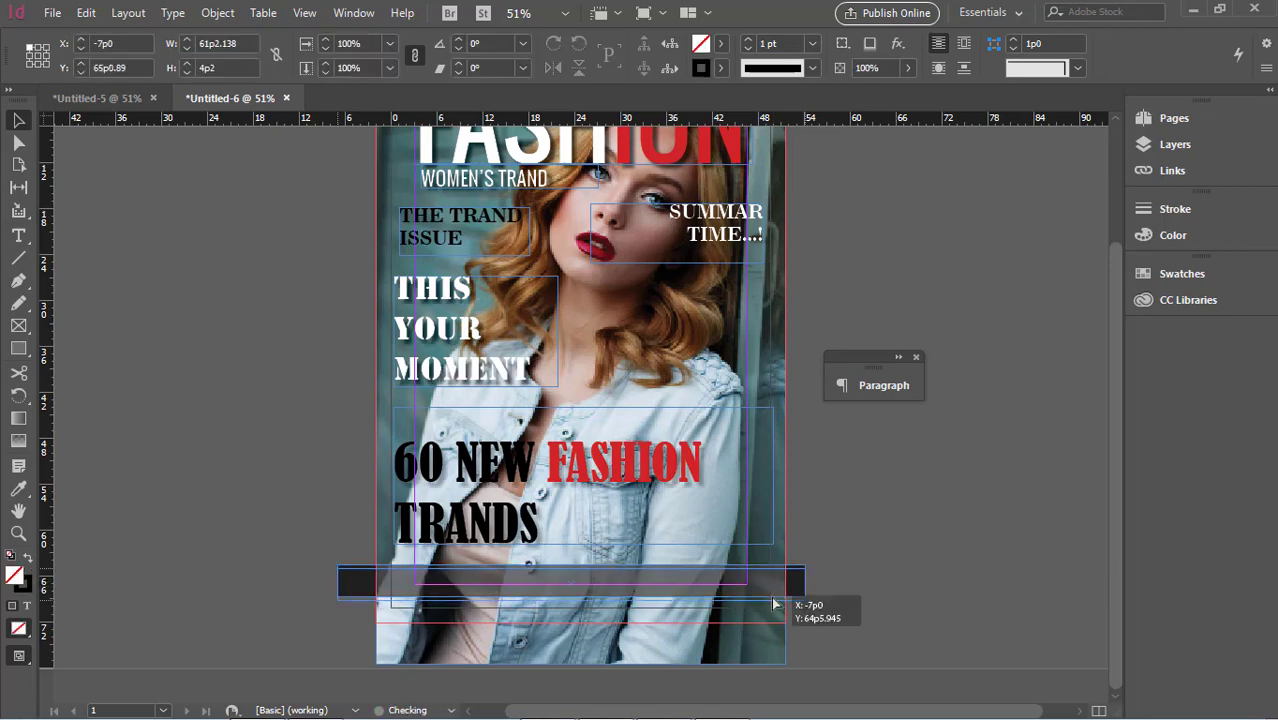
left_click_drag(773, 604, 775, 614)
left_click(964, 582)
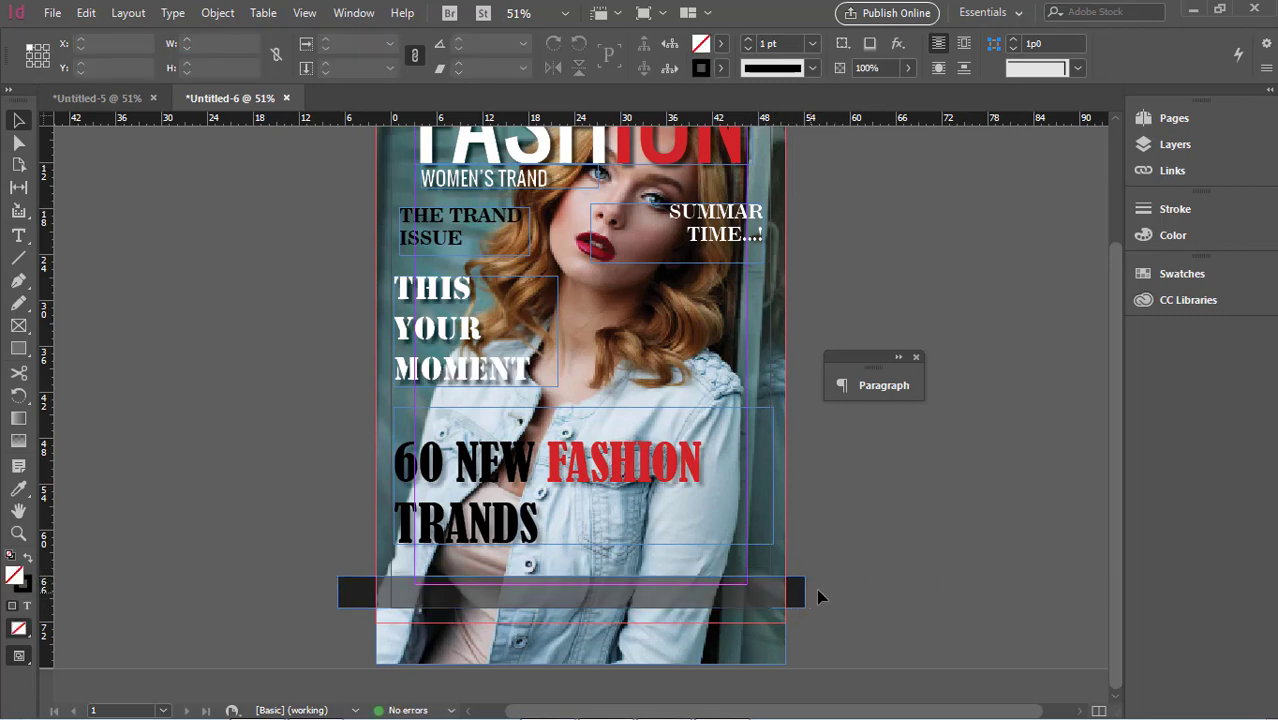
left_click_drag(637, 607, 637, 622)
left_click(951, 539)
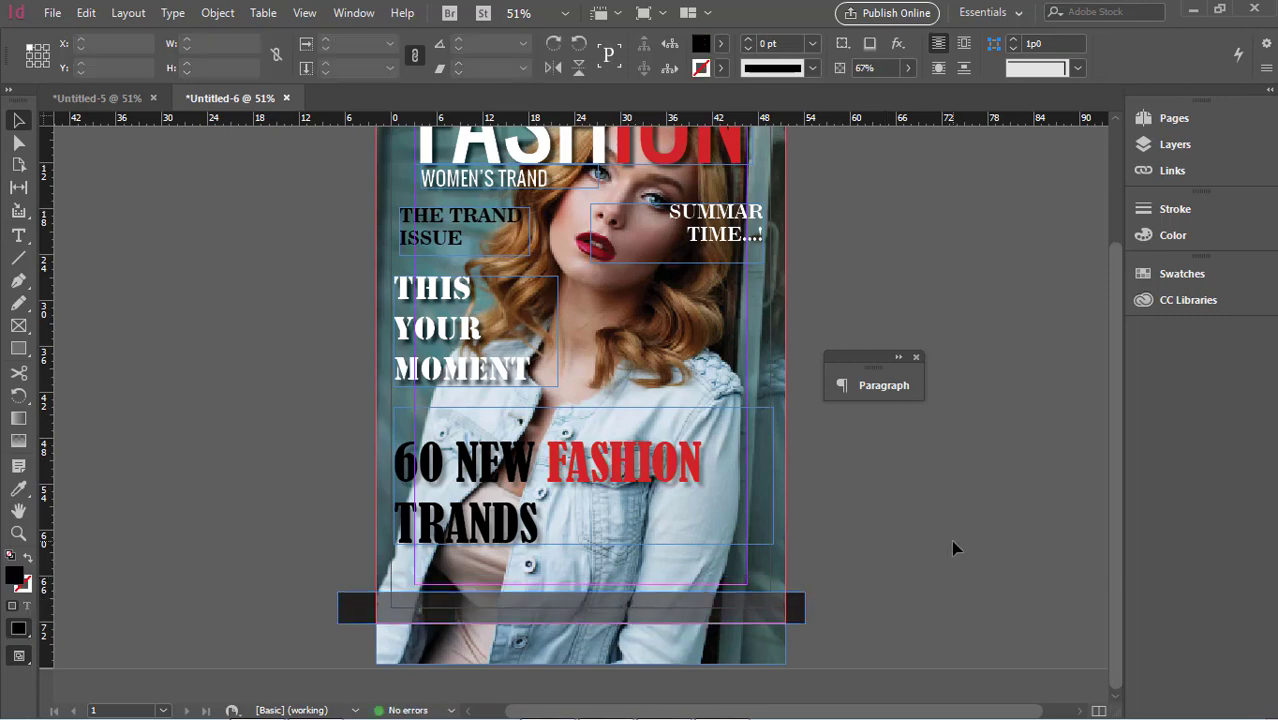
scroll(951, 539, "up", 1)
scroll(951, 539, "down", 1)
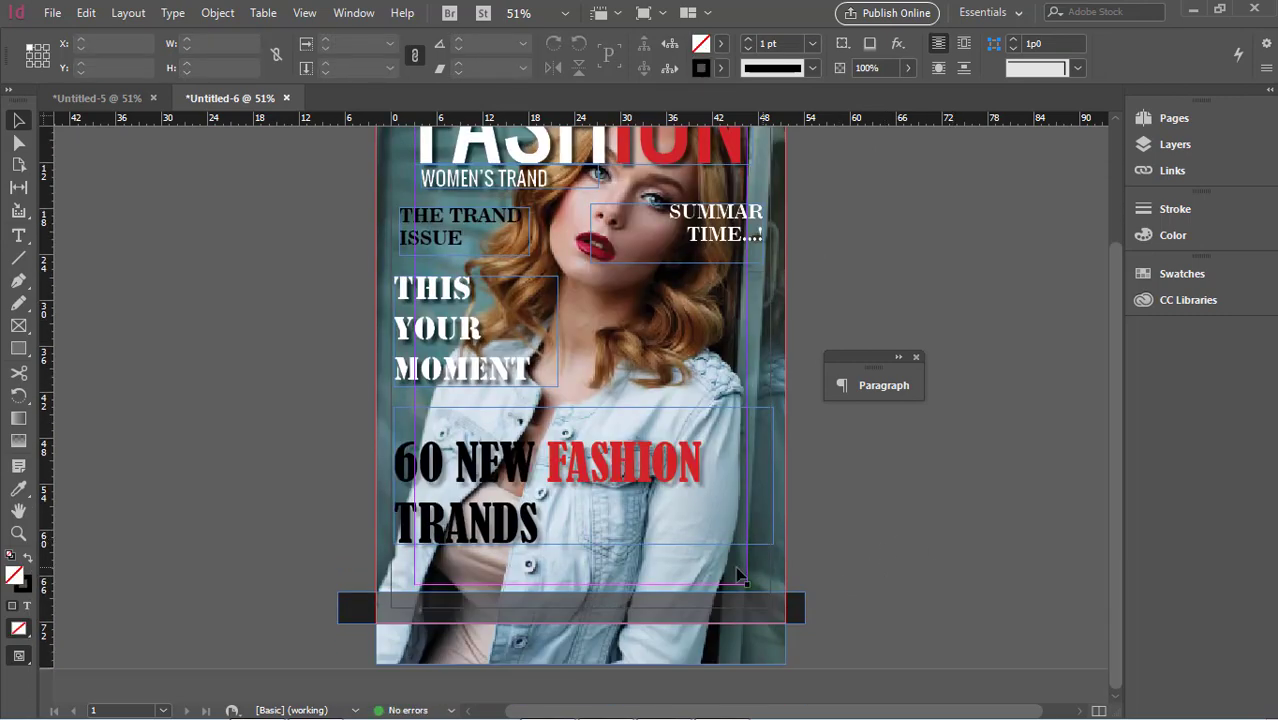
Copy STYLE FOR EVERY BUDGET from Notepad and paste it into a new text frame between TRANDS and the dark bar
left_click(606, 701)
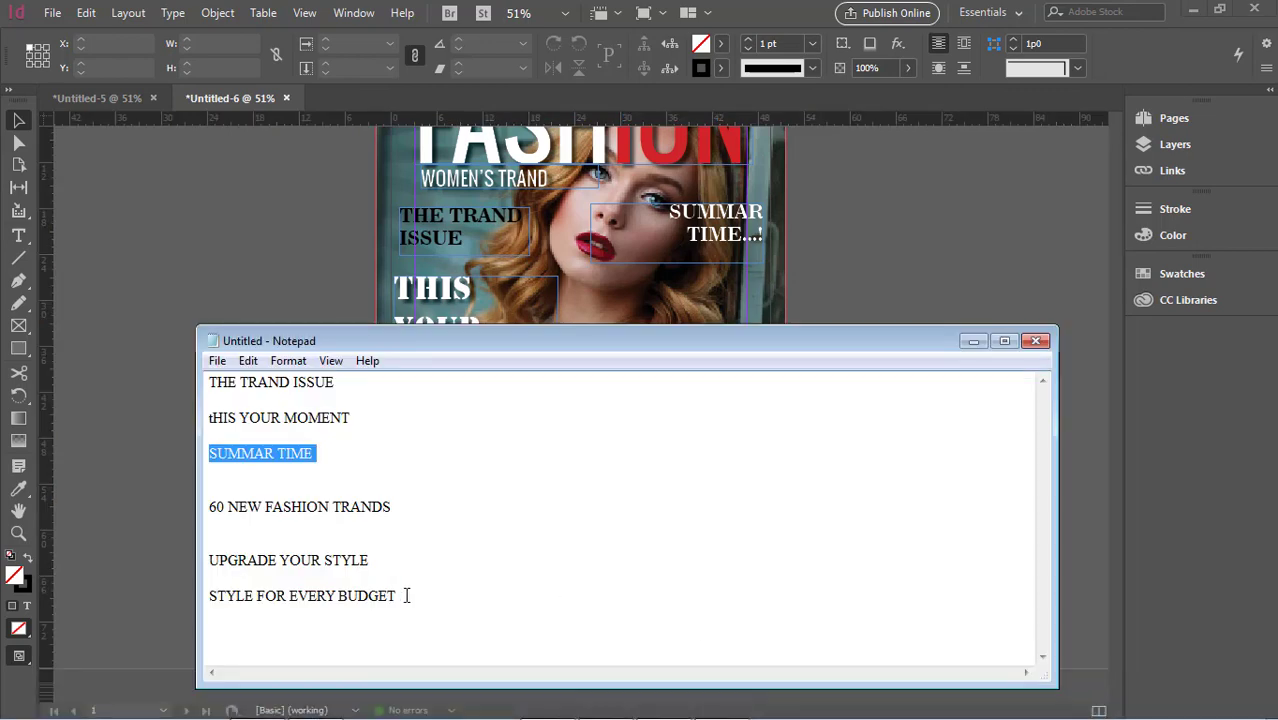
left_click_drag(406, 596, 211, 597)
key("ctrl+c")
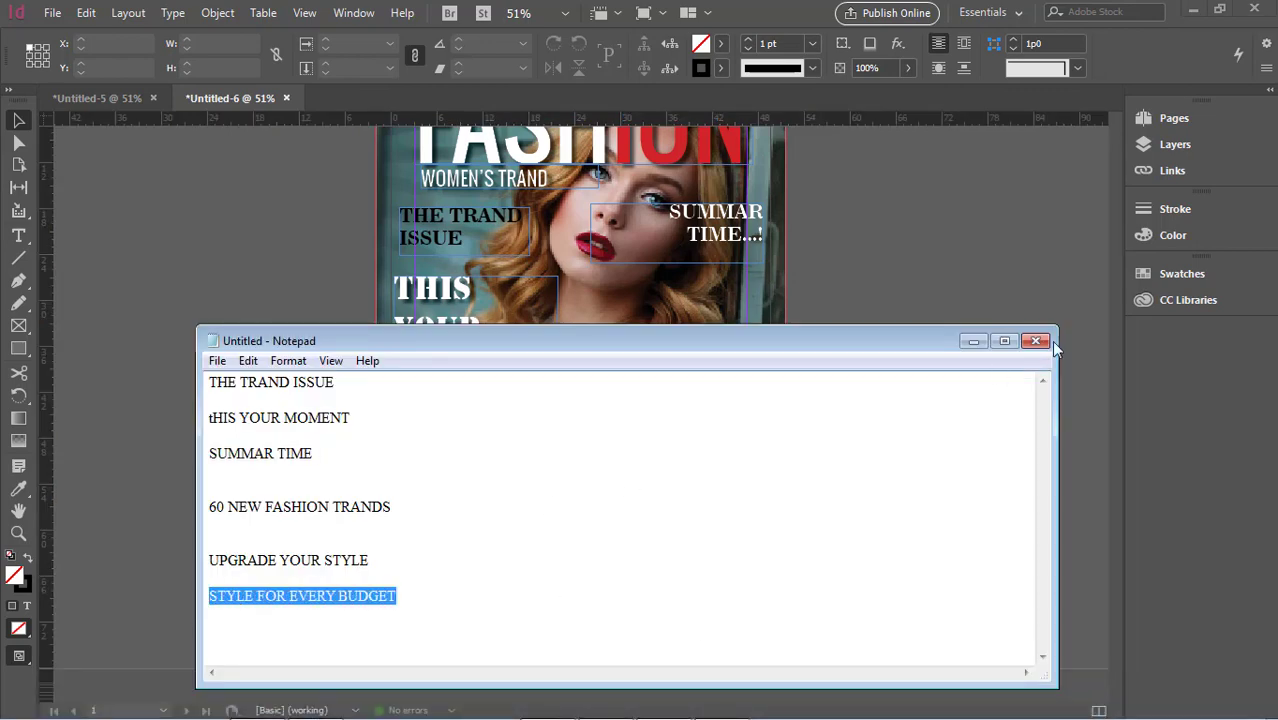
left_click(973, 342)
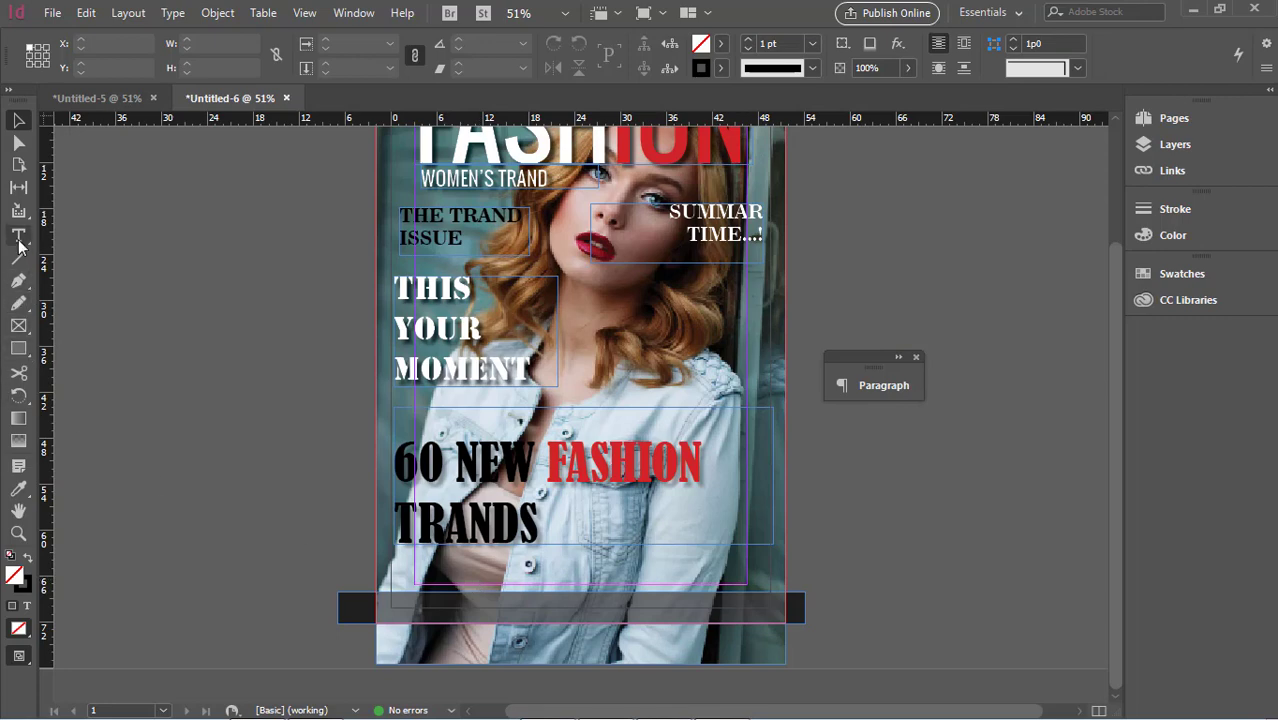
left_click(19, 241)
left_click_drag(399, 570, 340, 573)
key("ctrl+v")
Color the STYLE FOR EVERY BUDGET text [Paper] white and set it in the Stencil font
left_click(760, 45)
left_click(600, 142)
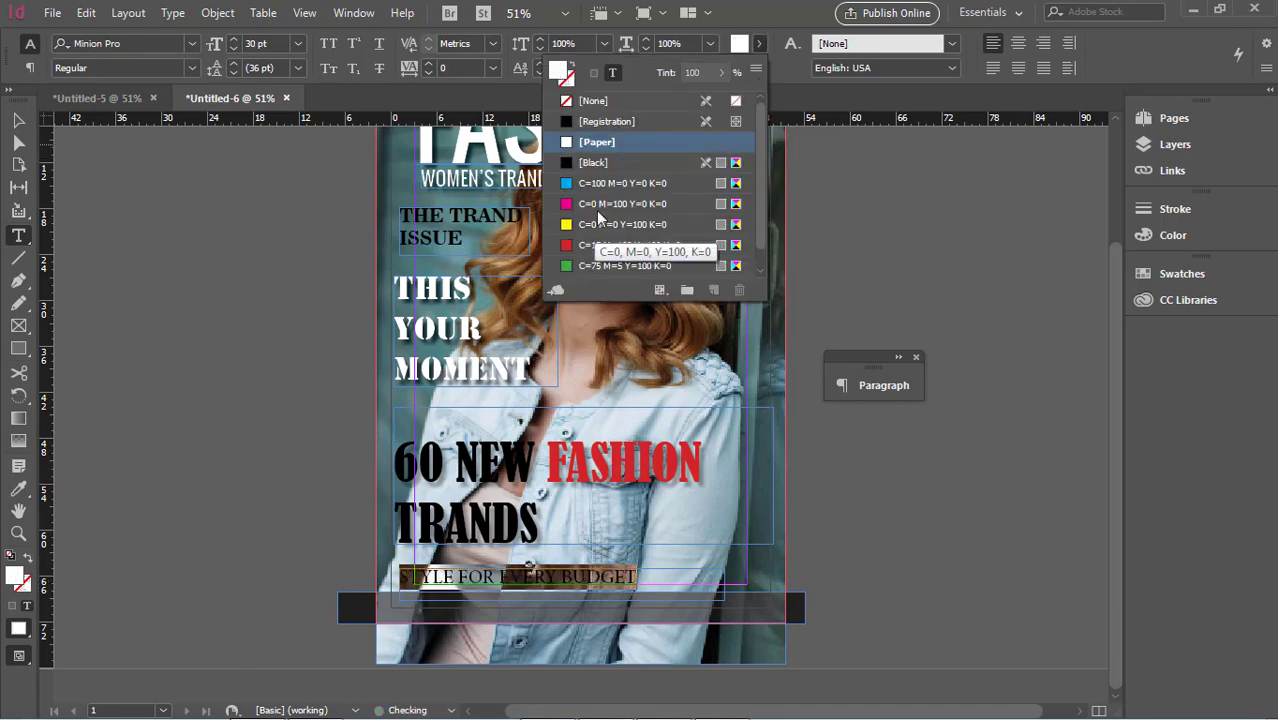
left_click(128, 44)
left_click(128, 44)
type("ST")
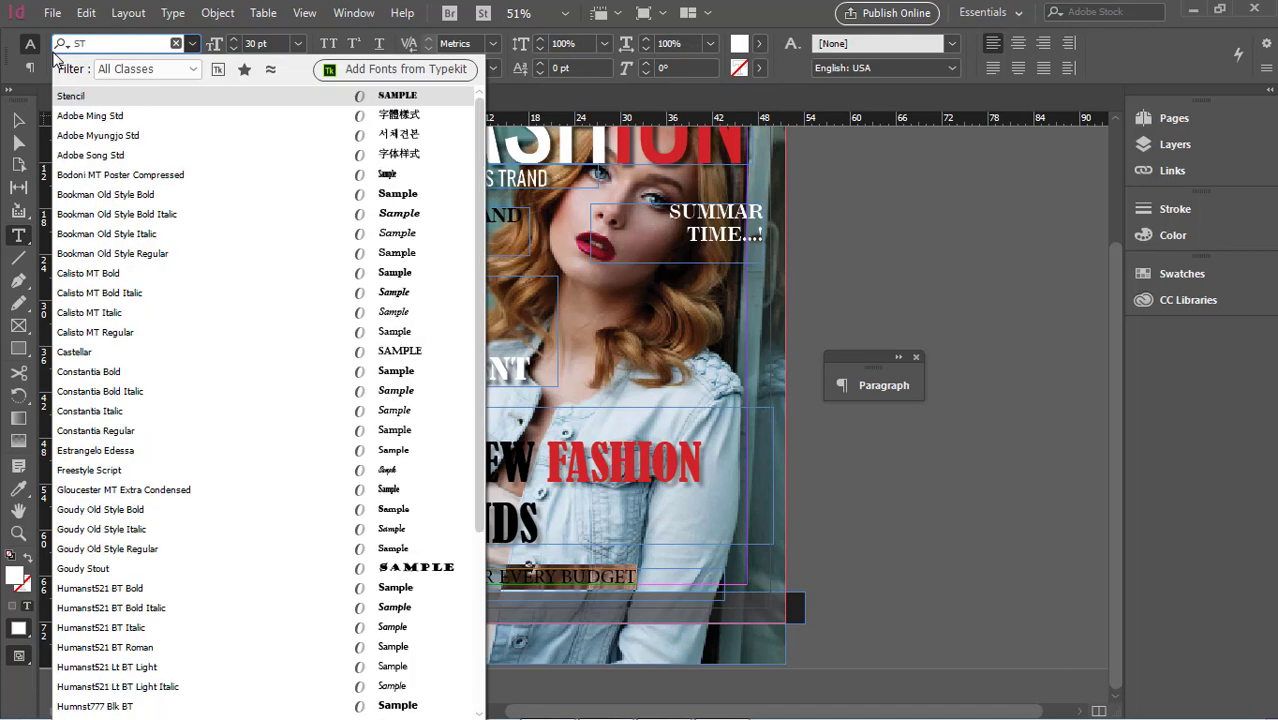
left_click(92, 97)
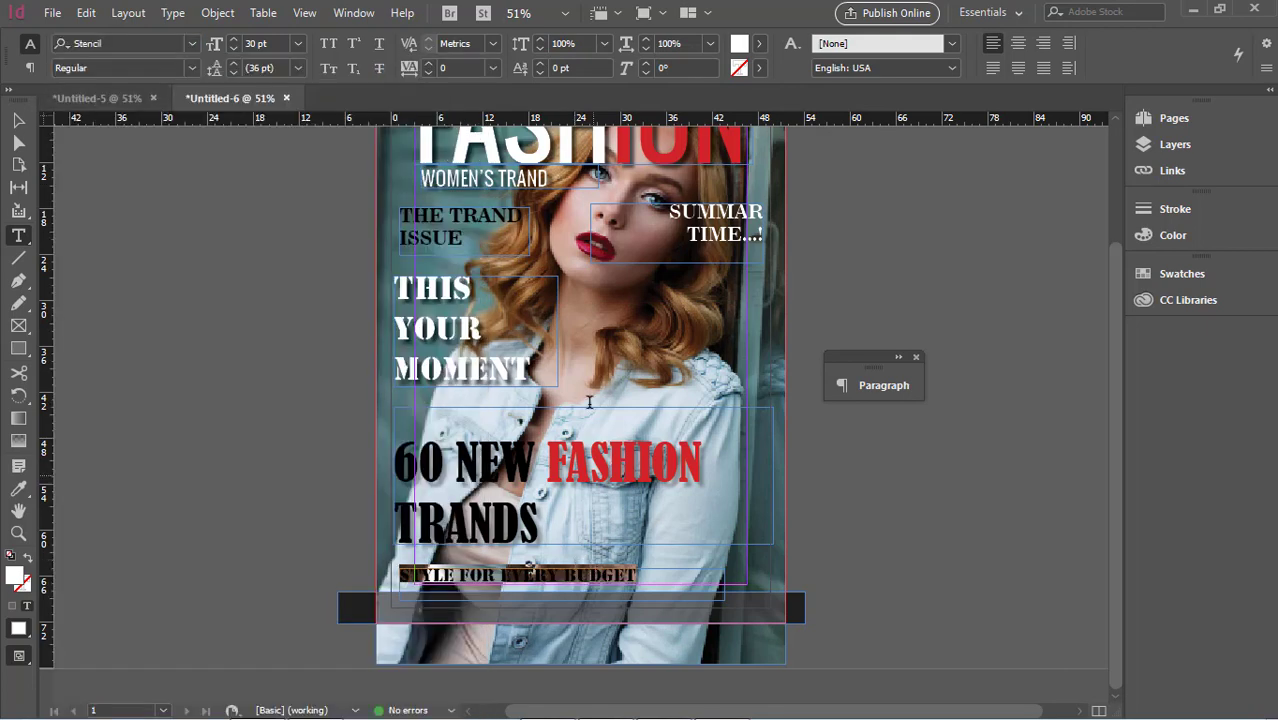
Move the STYLE FOR EVERY BUDGET frame onto the dark bar, with its right side at the page edge
left_click(18, 120)
left_click(117, 275)
left_click_drag(619, 574, 680, 597)
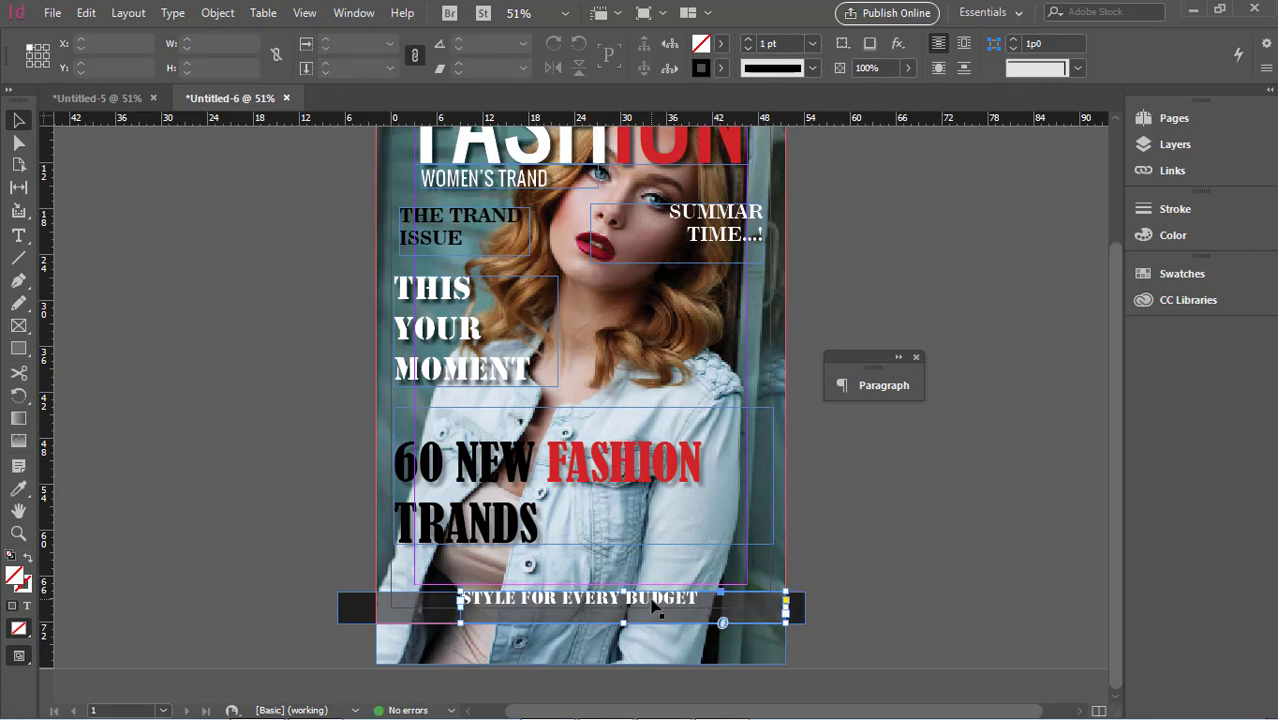
Set the STYLE FOR EVERY BUDGET text to 39 pt and enlarge it by one more point
key("t")
triple_click(706, 592)
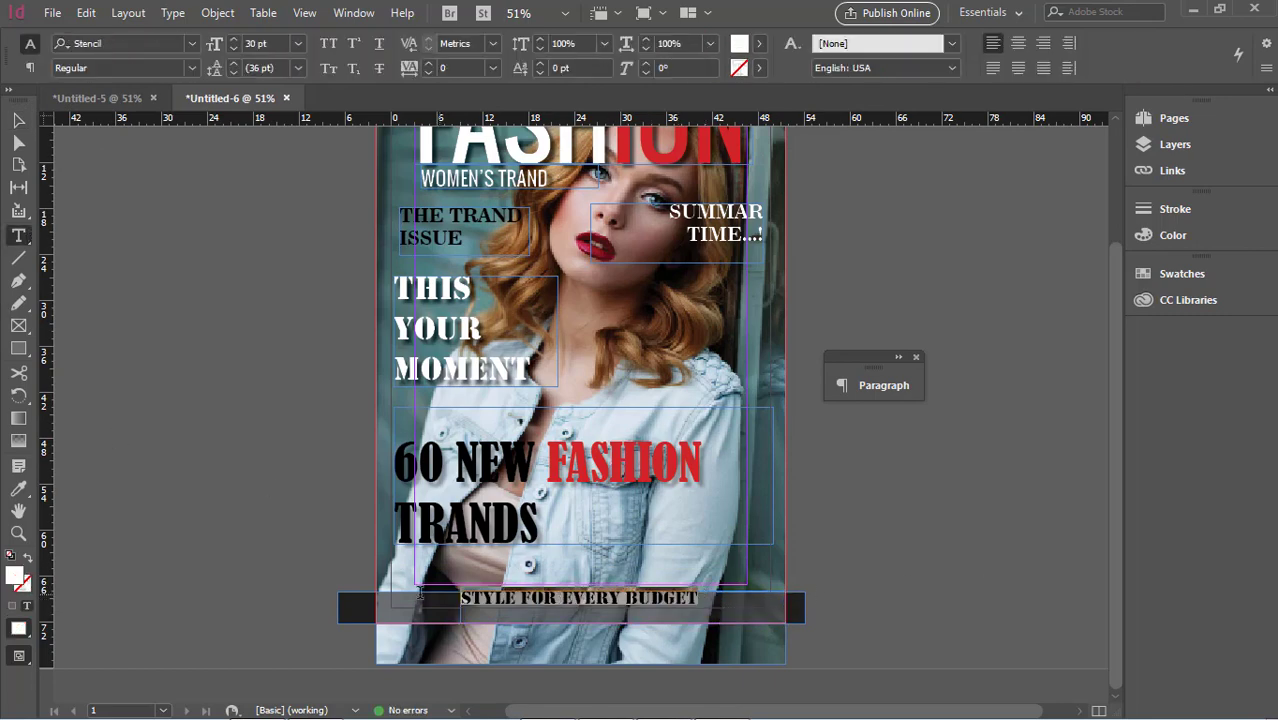
left_click(218, 45)
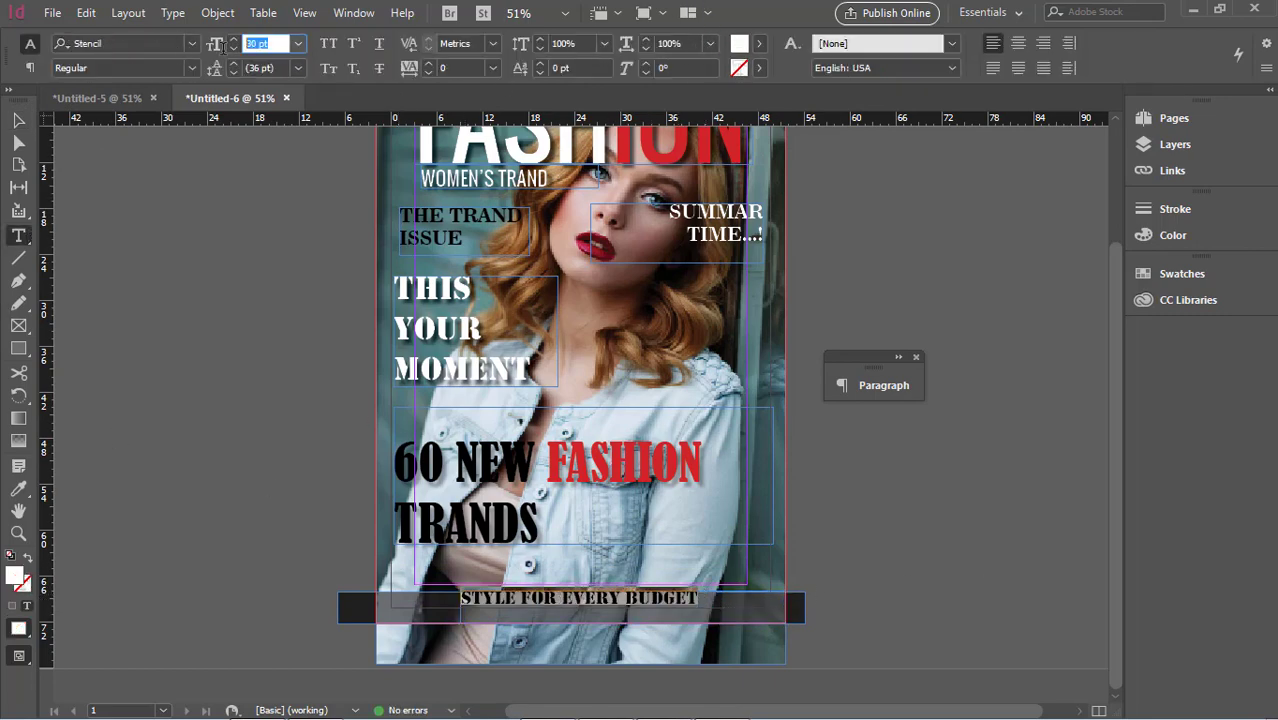
type("39")
key("Return")
key("Up")
key("Down")
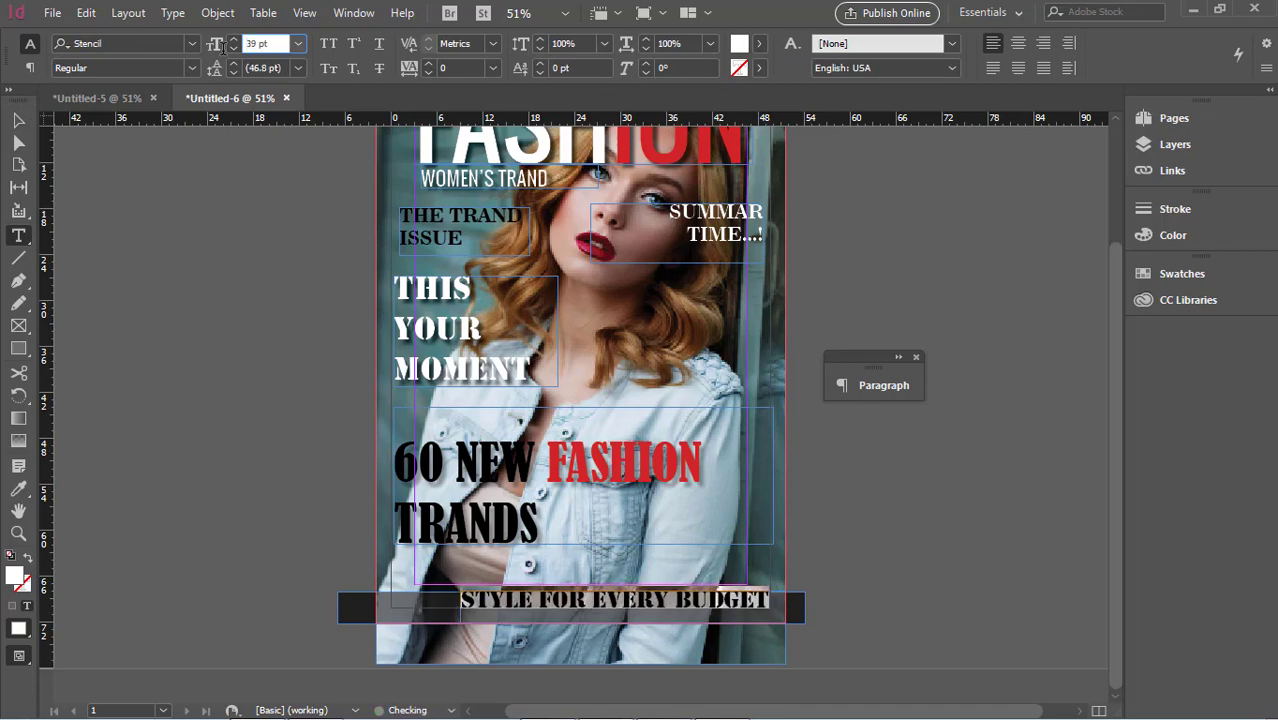
key("Up")
left_click(19, 121)
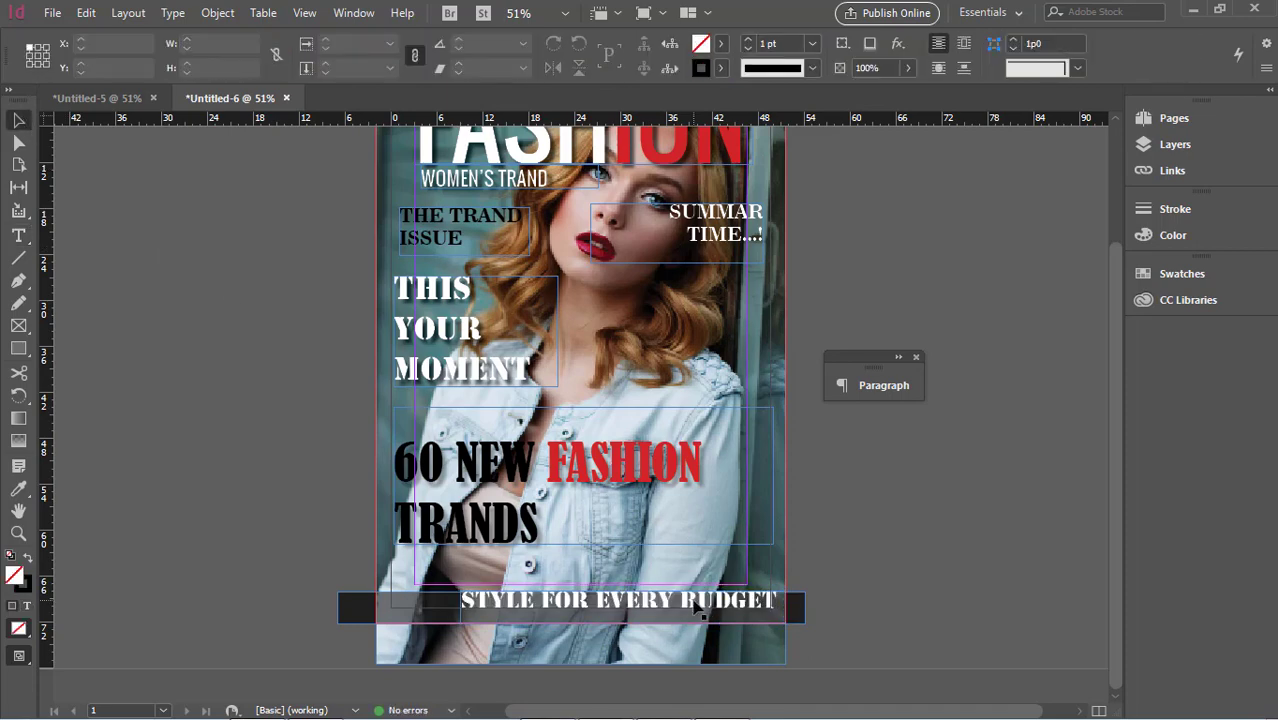
Lower the STYLE FOR EVERY BUDGET frame slightly on the dark bar and nudge it a little to the right
left_click_drag(693, 603, 697, 610)
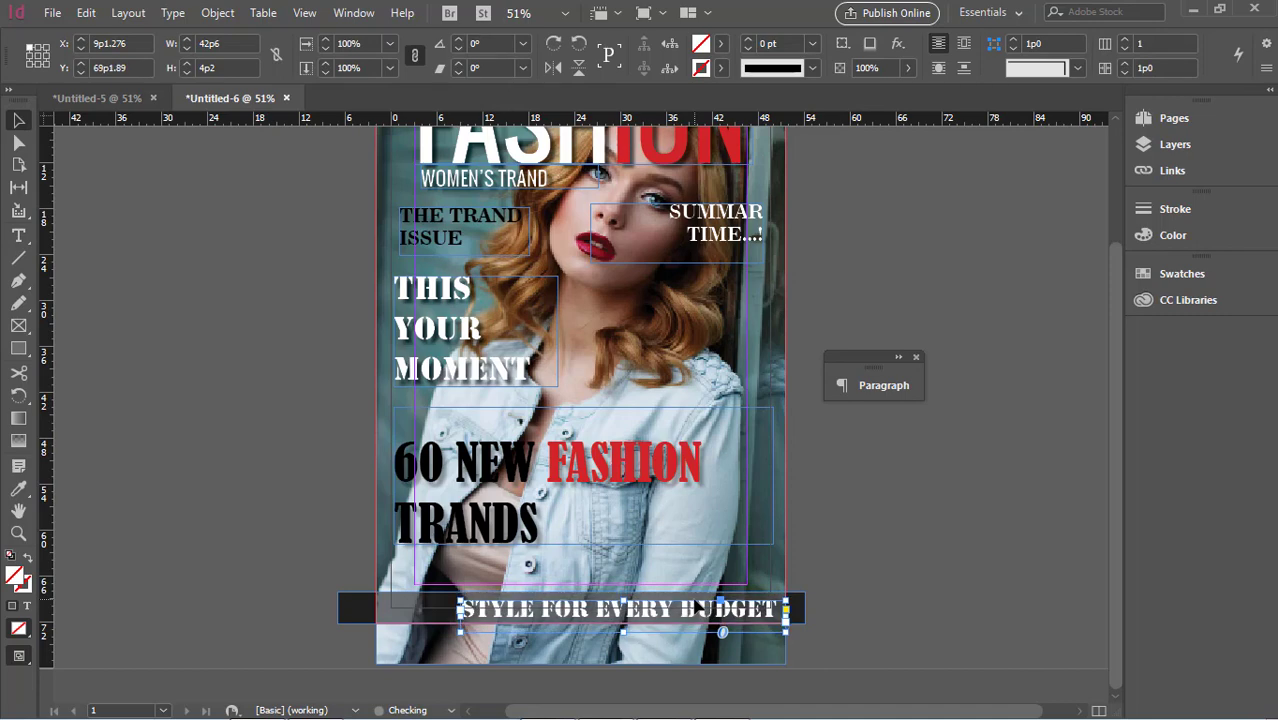
key("Right")
key("Right")
key("Right")
key("Right")
key("Right")
key("Right")
key("Right")
key("Right")
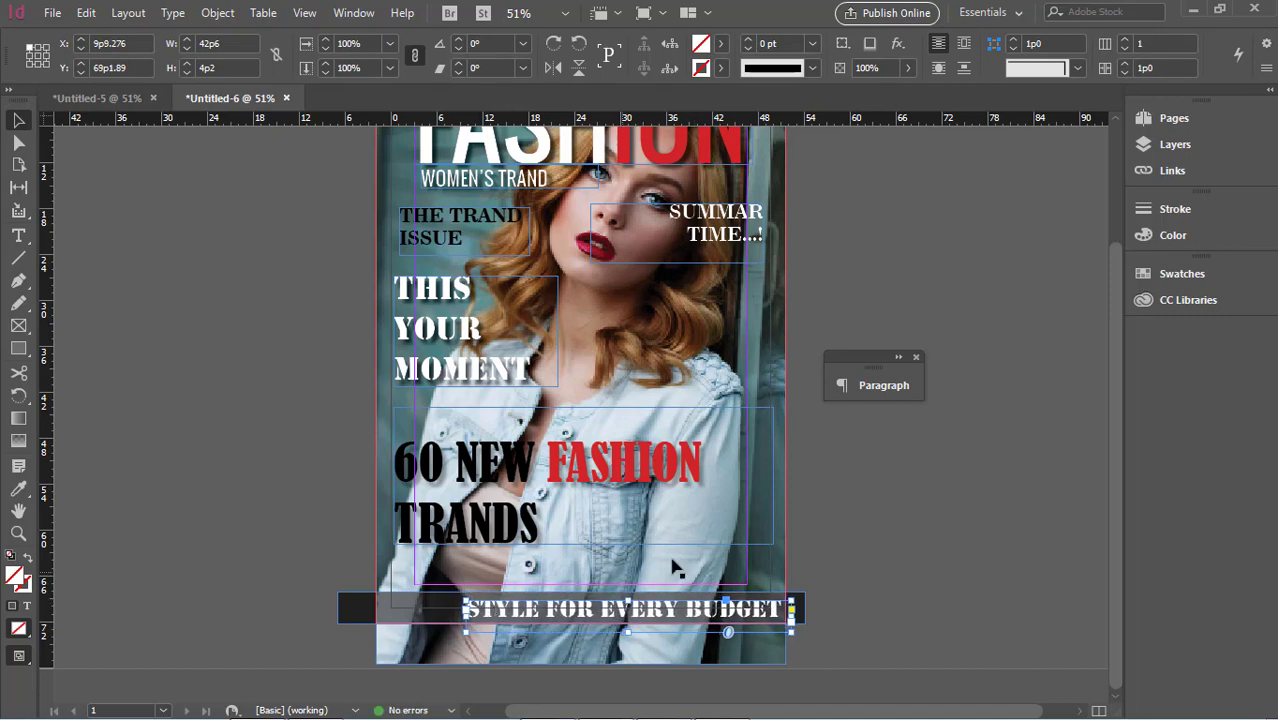
Set the STYLE FOR EVERY BUDGET text to 36 pt and shift its frame right, past the page edge
left_click(18, 235)
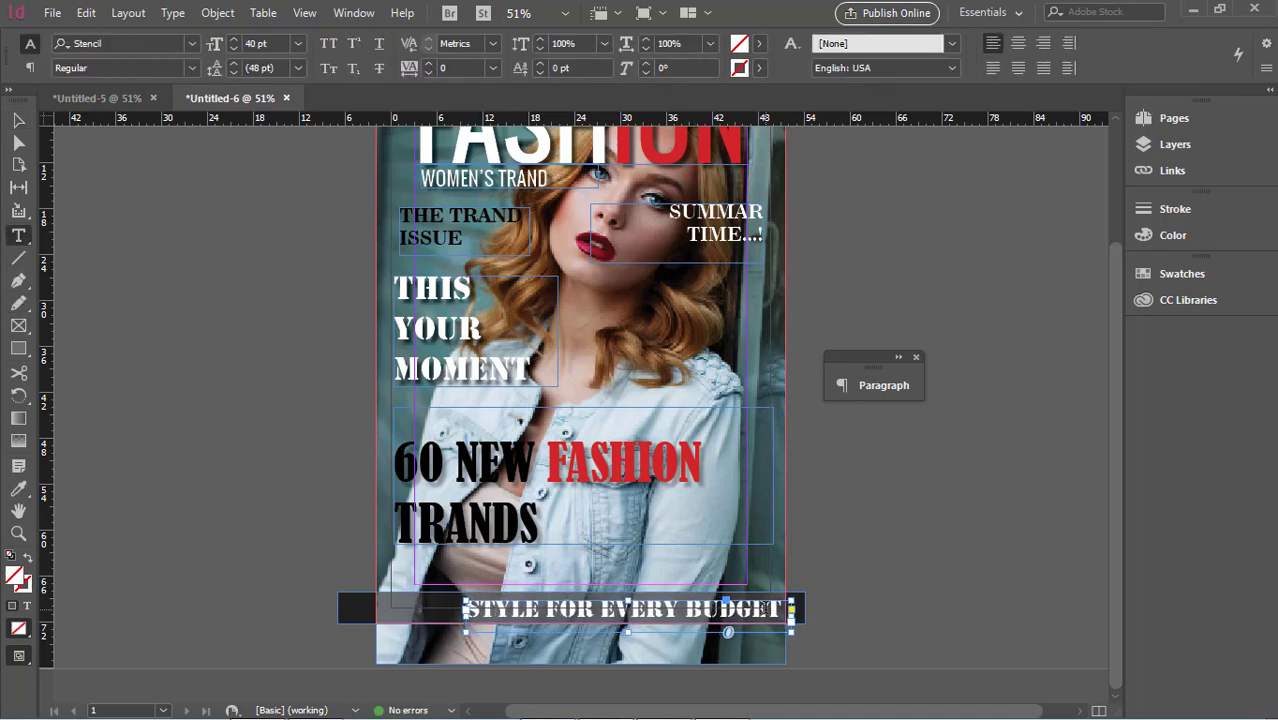
triple_click(765, 608)
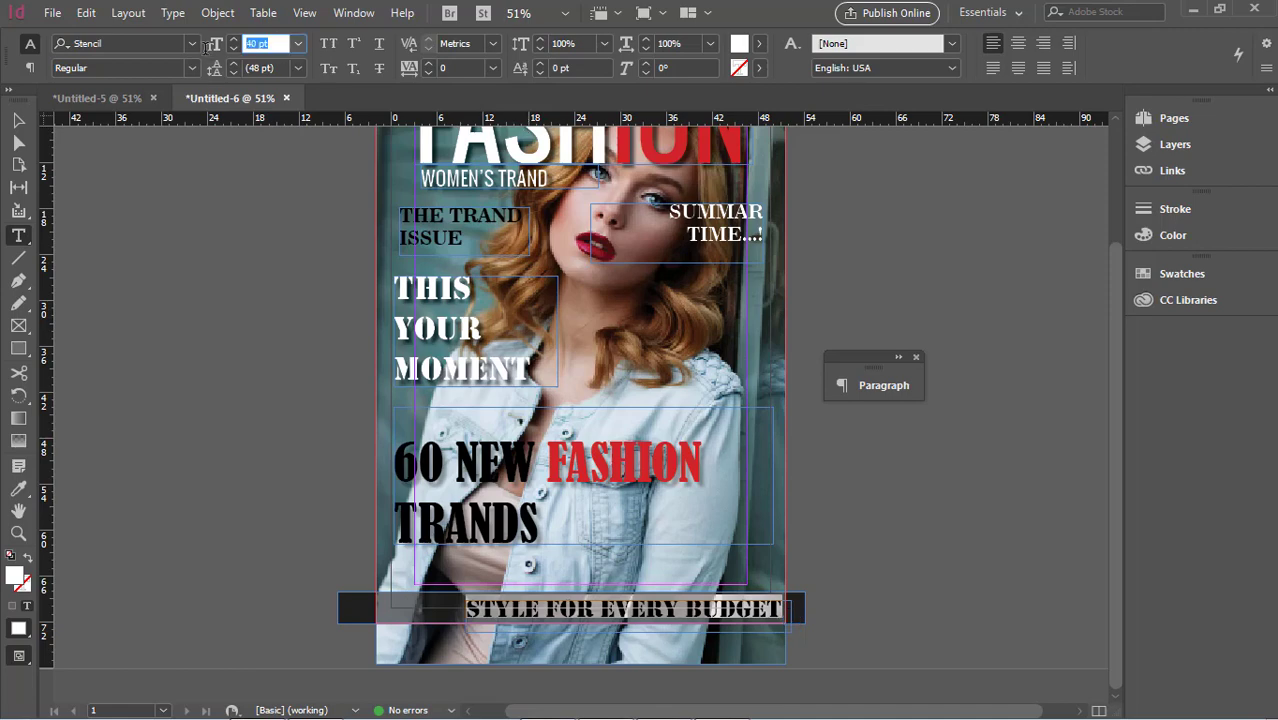
key("Down")
key("Down")
key("Down")
key("Down")
left_click(14, 113)
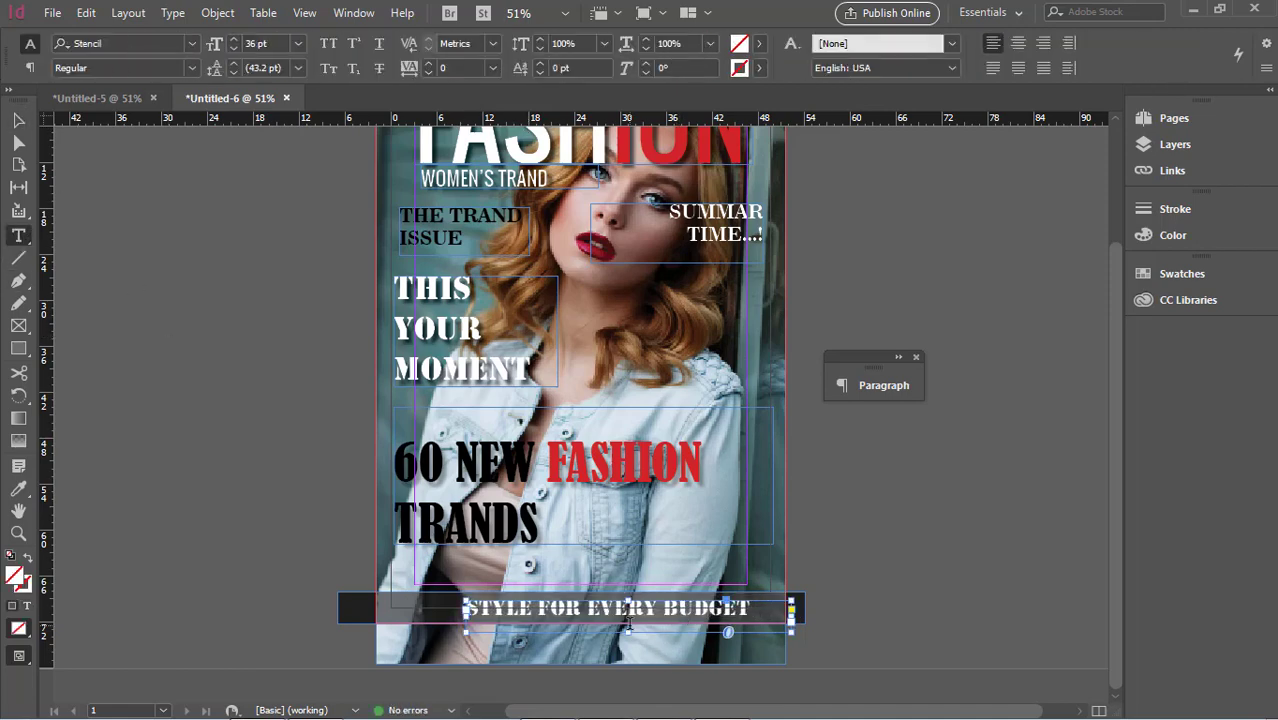
left_click(18, 120)
left_click_drag(691, 620, 700, 621)
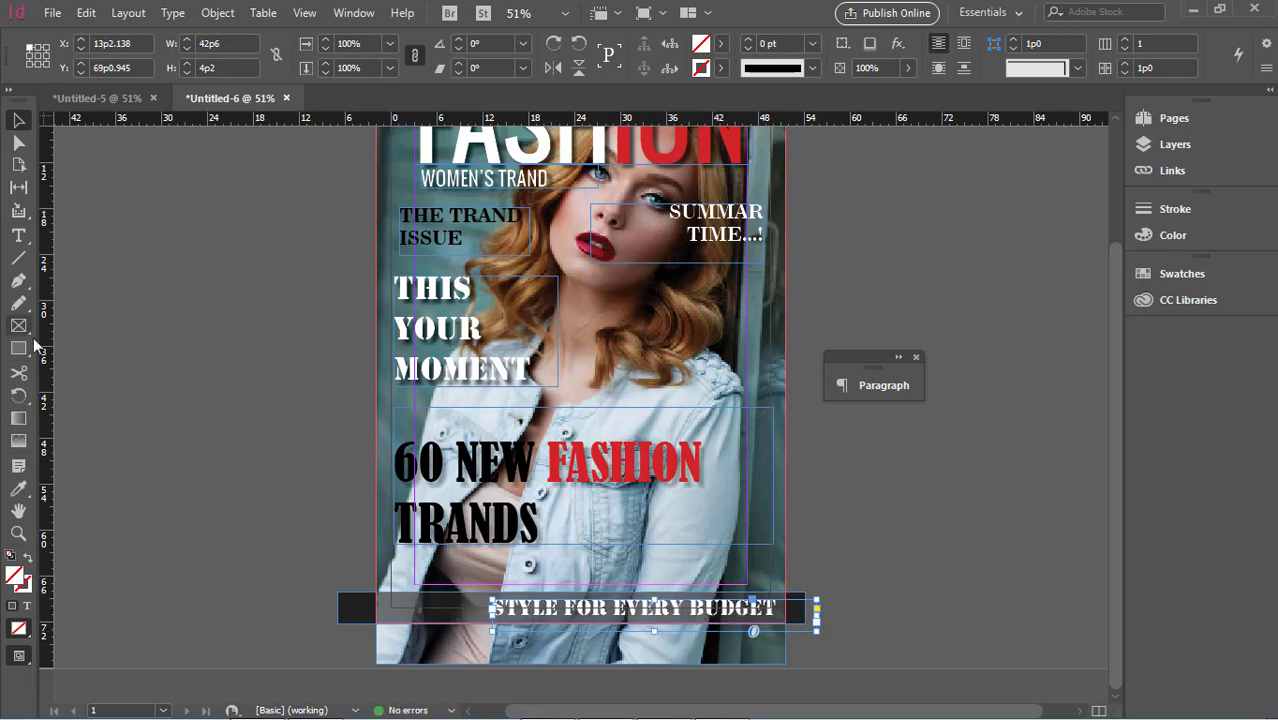
Set the STYLE FOR EVERY BUDGET text to 39 pt
key("t")
left_click_drag(775, 597, 478, 597)
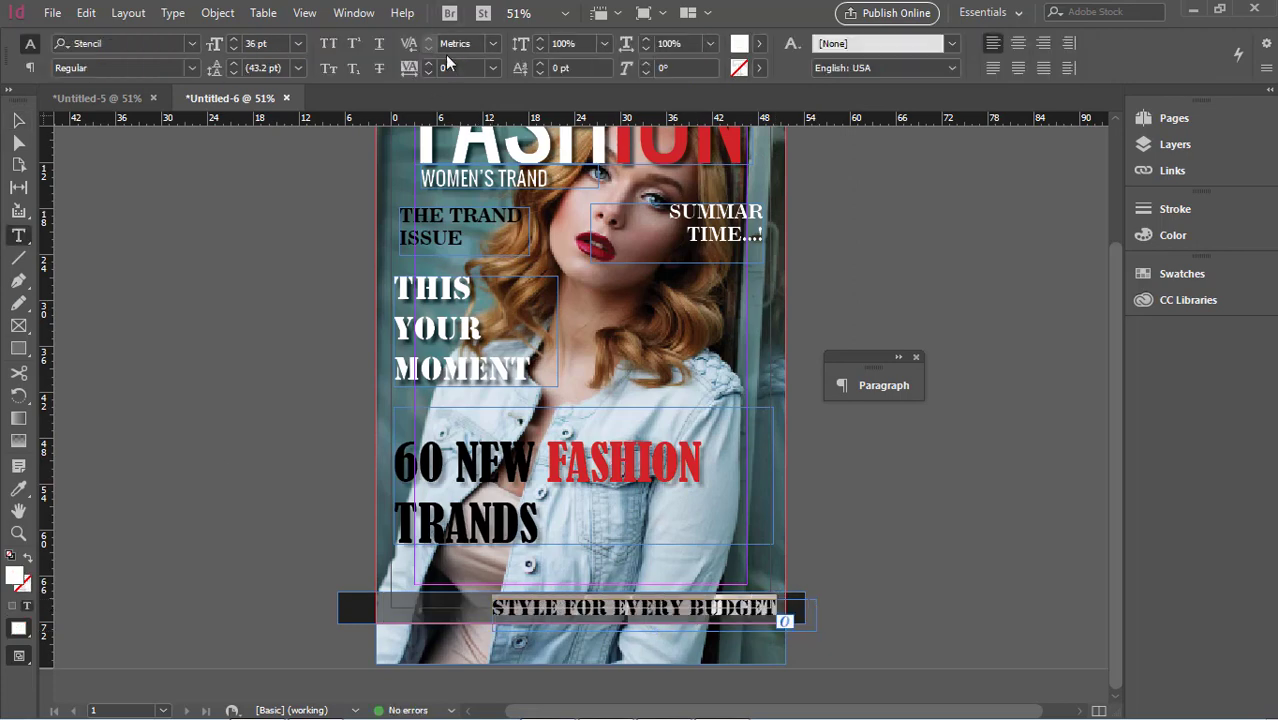
key("Up")
key("Up")
key("Up")
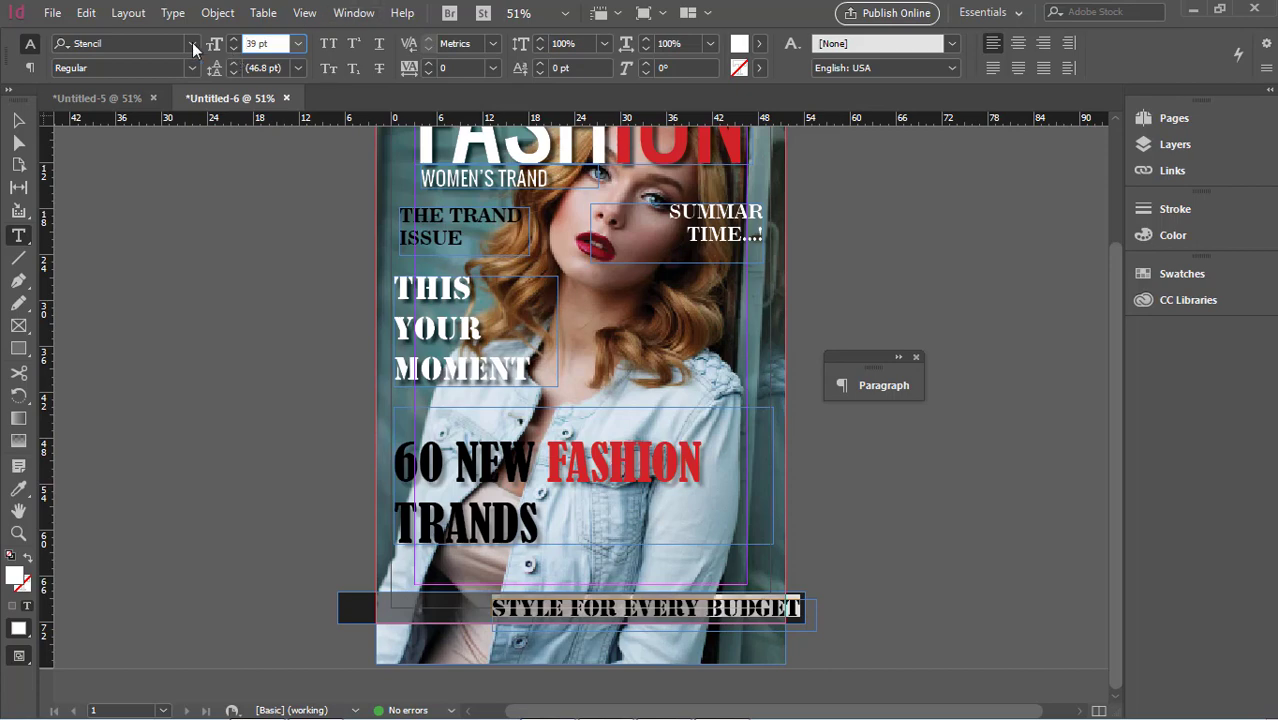
key("Escape")
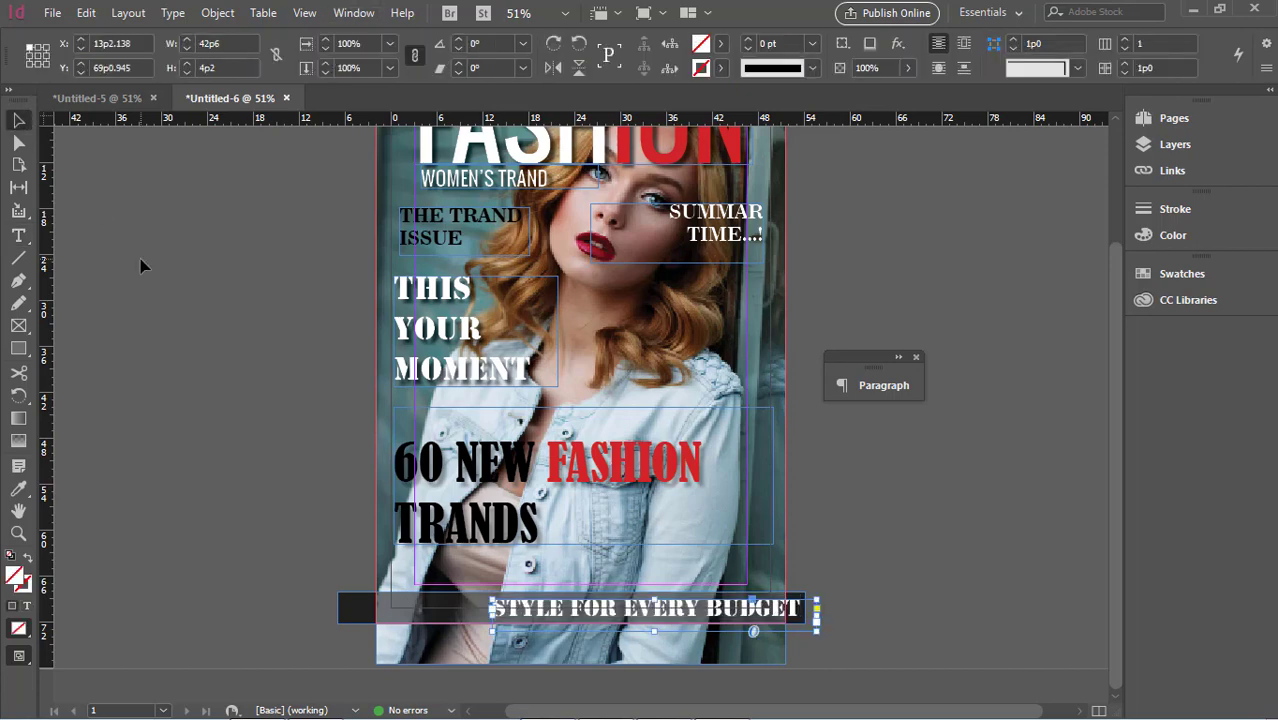
Color the words EVERY BUDGET in the tagline with the red C=15 M=100 Y=100 swatch
key("t")
left_click_drag(624, 608, 801, 608)
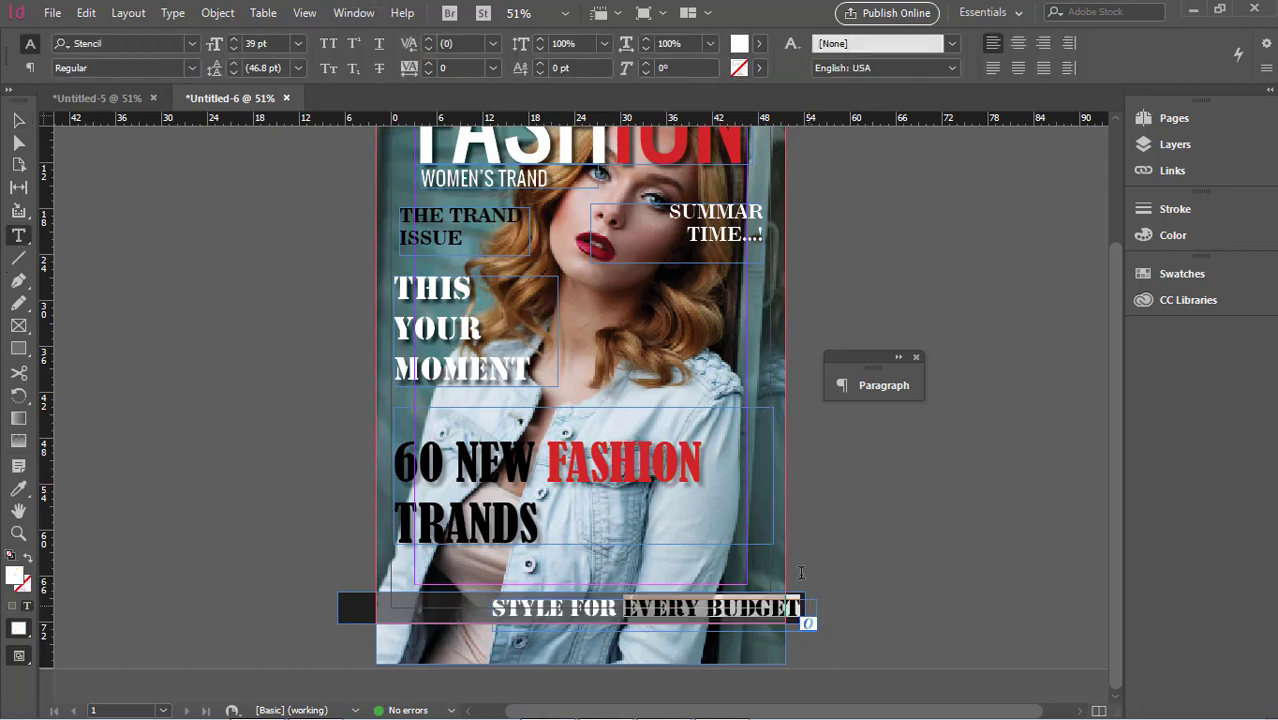
left_click(759, 43)
left_click(612, 245)
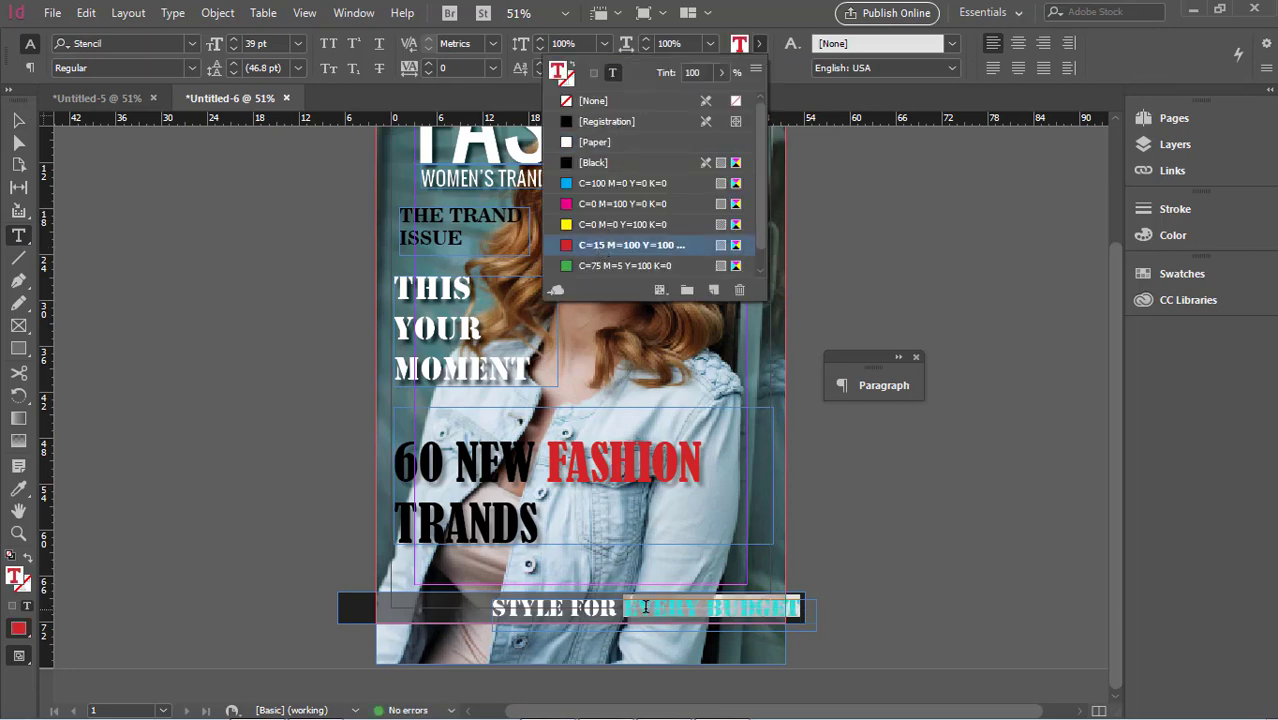
left_click(748, 662)
left_click(18, 120)
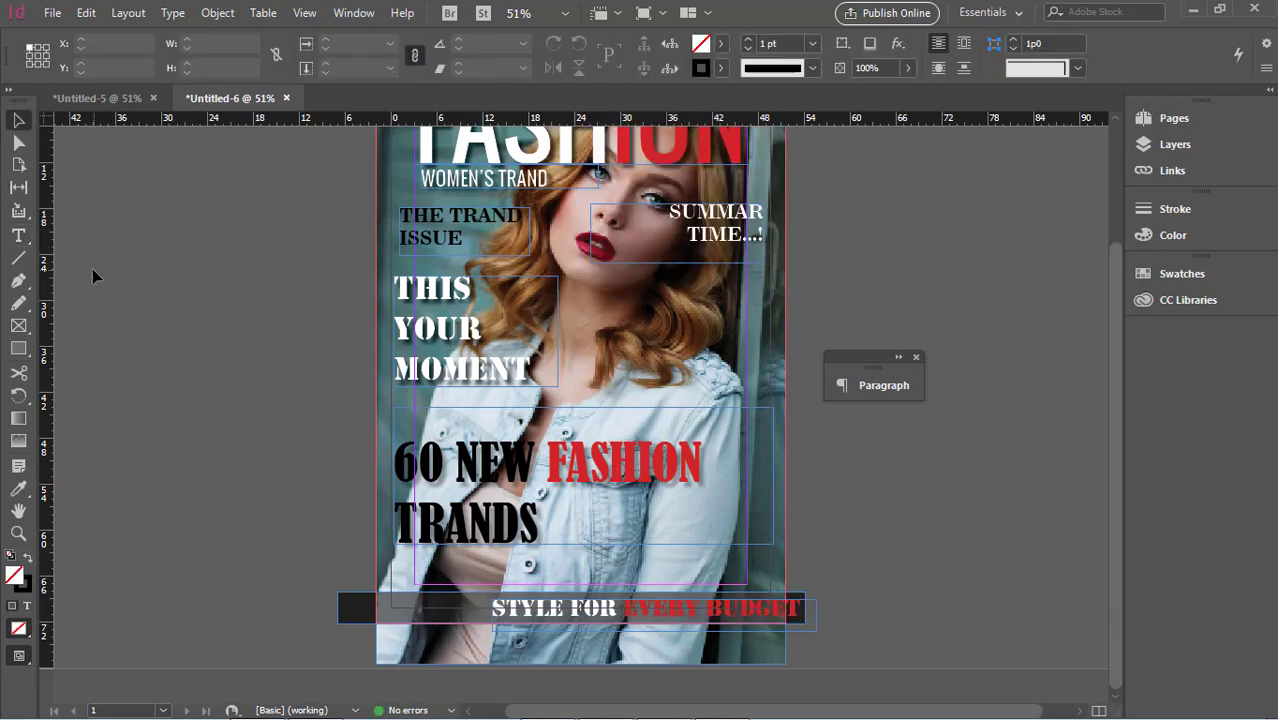
Move the tagline frame left on the dark bar so the whole text sits inside the page's right edge
left_click_drag(660, 618, 626, 615)
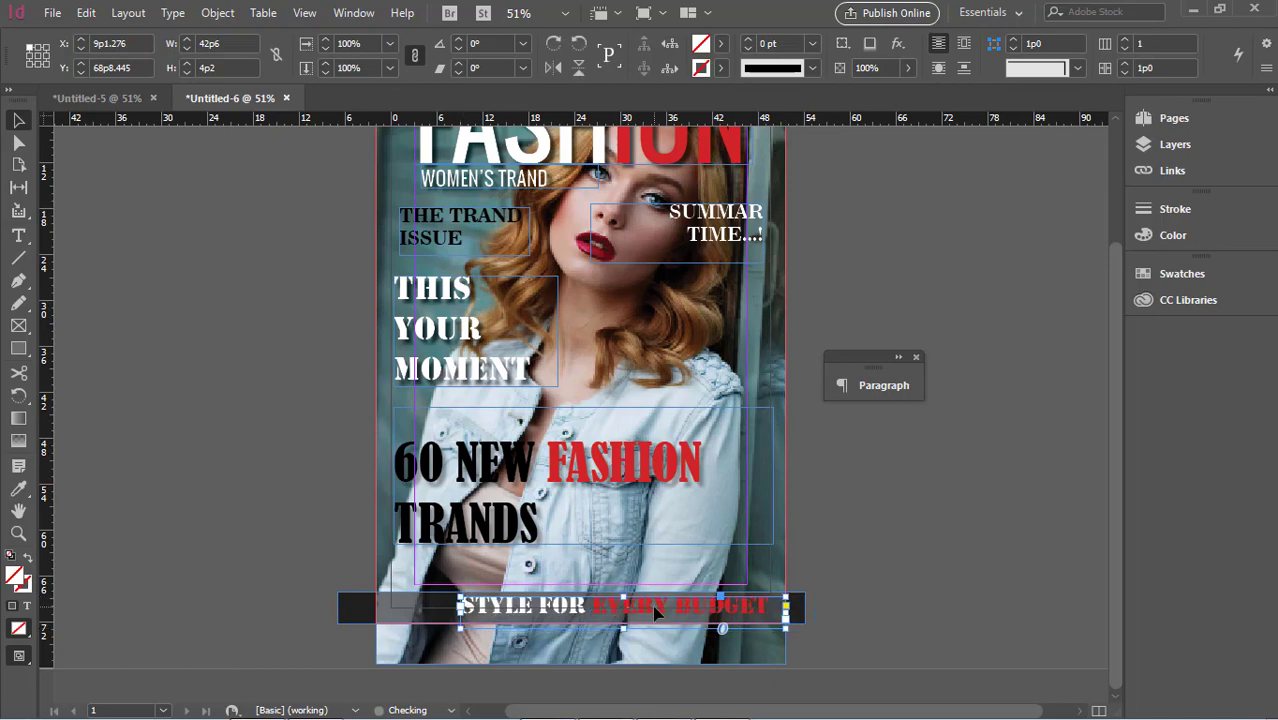
key("shift+Right")
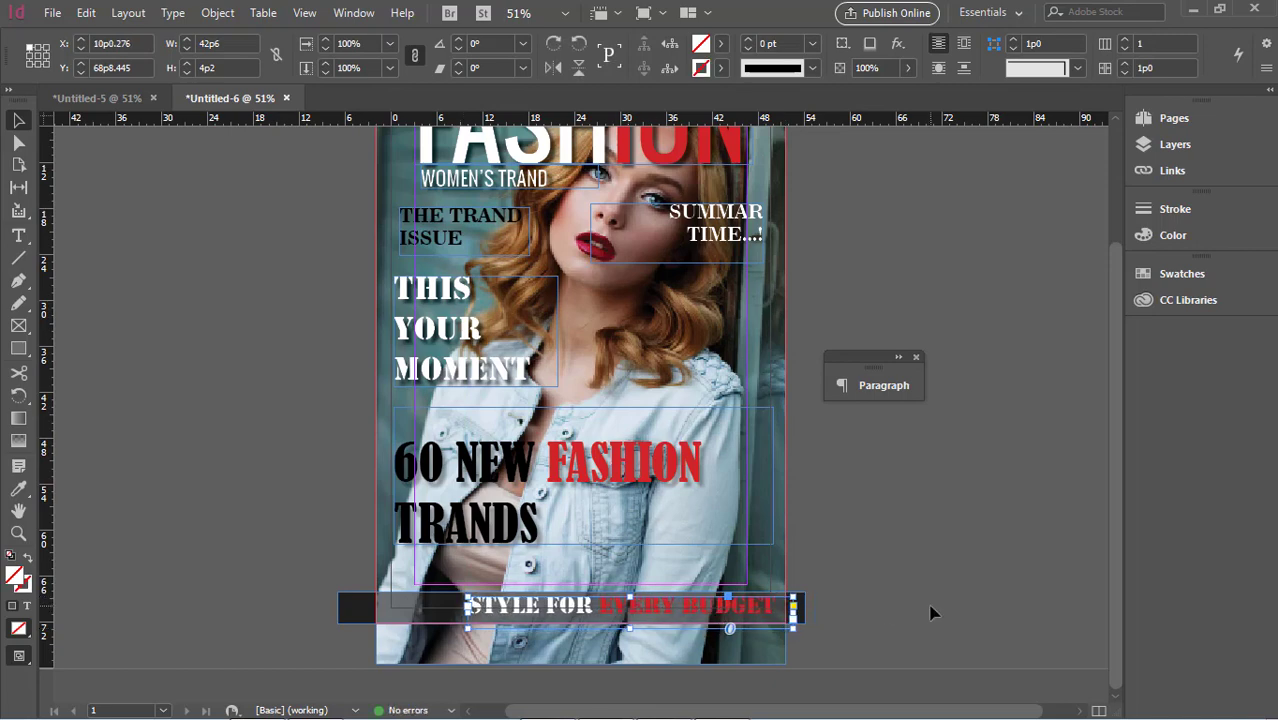
left_click(930, 605)
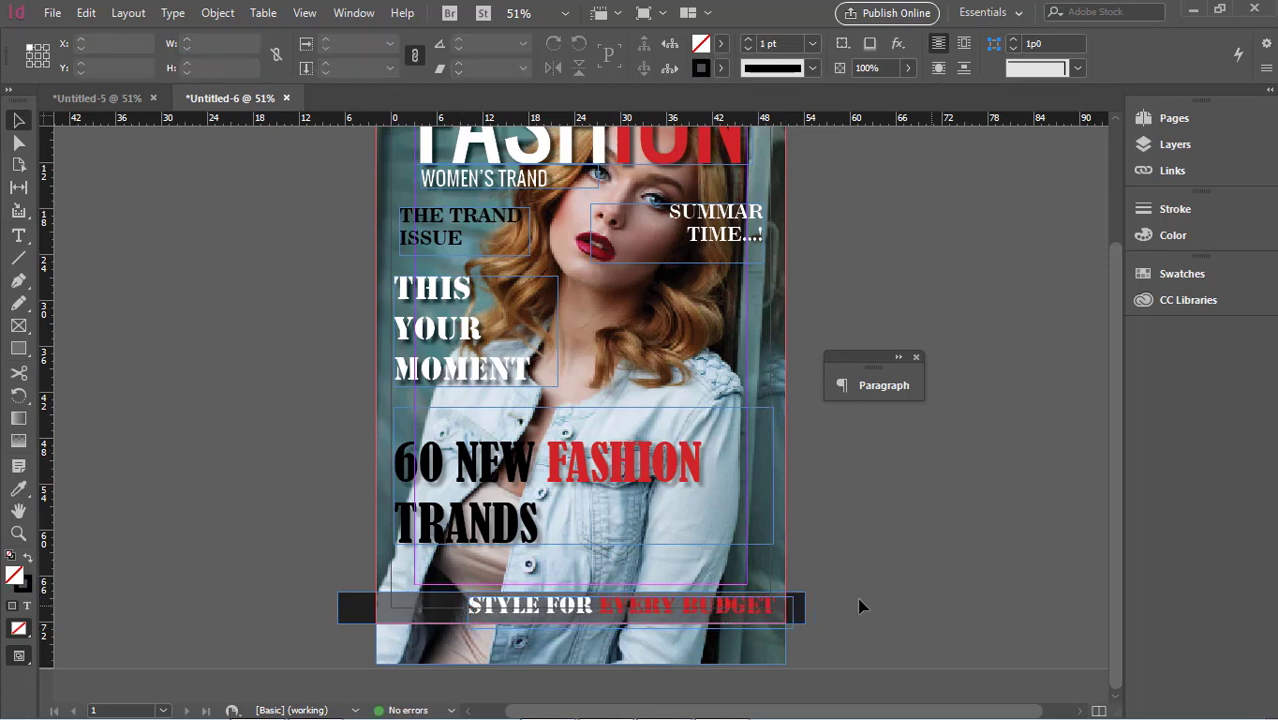
Shorten the dark bar from its left end so it starts at the page edge
left_click(359, 606)
left_click_drag(338, 607, 388, 605)
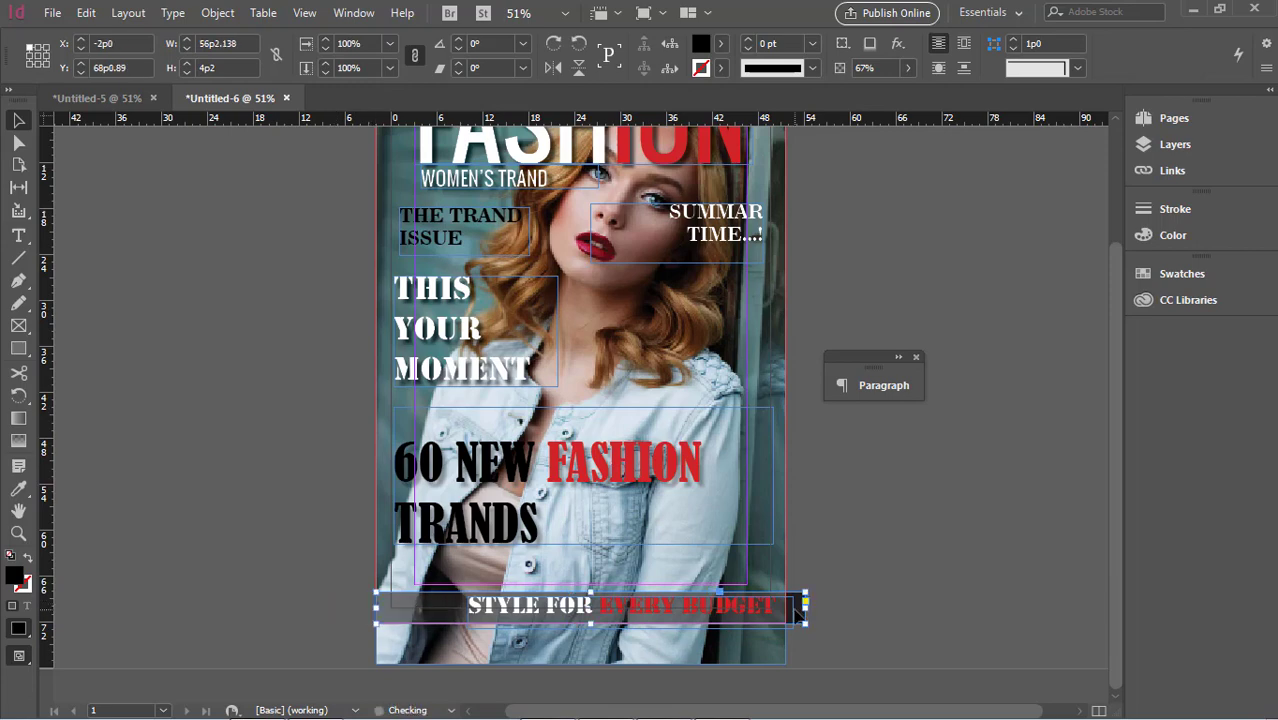
left_click(727, 610)
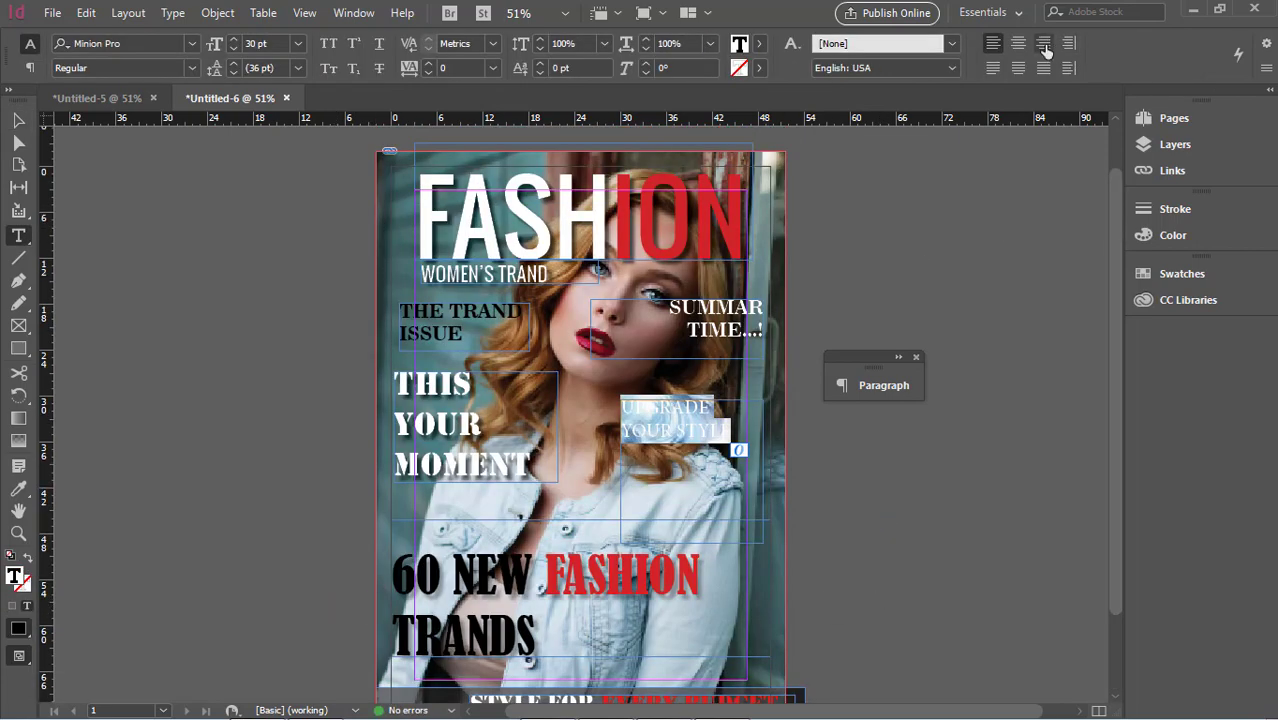
Right-align the UPGRADE YOUR STYLE text and set it in the Stencil font
left_click(1043, 44)
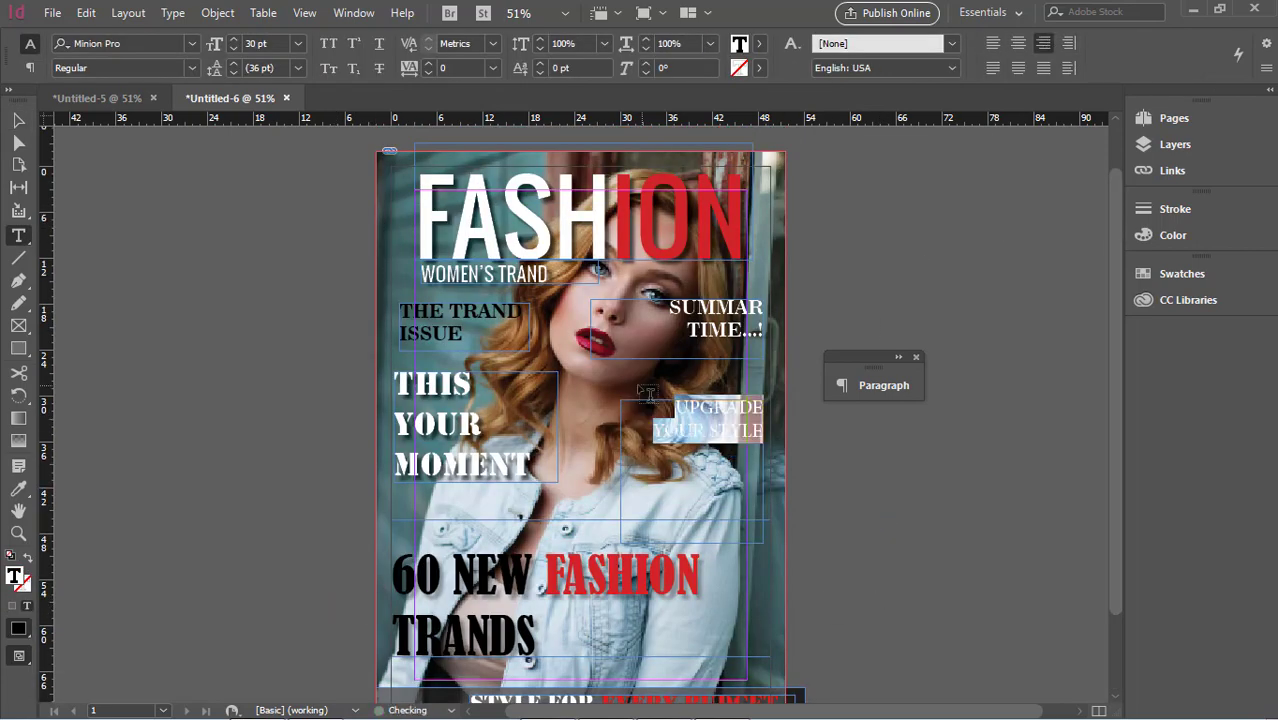
left_click(140, 43)
type("Stencil")
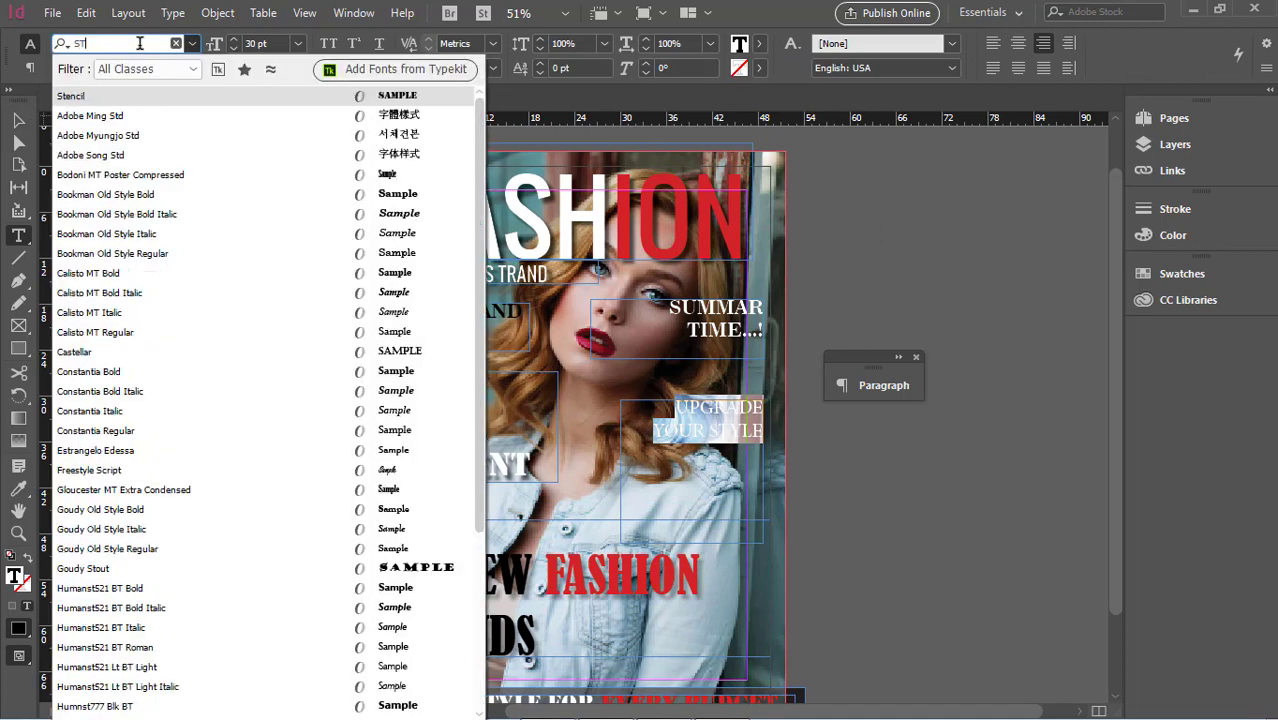
key("Return")
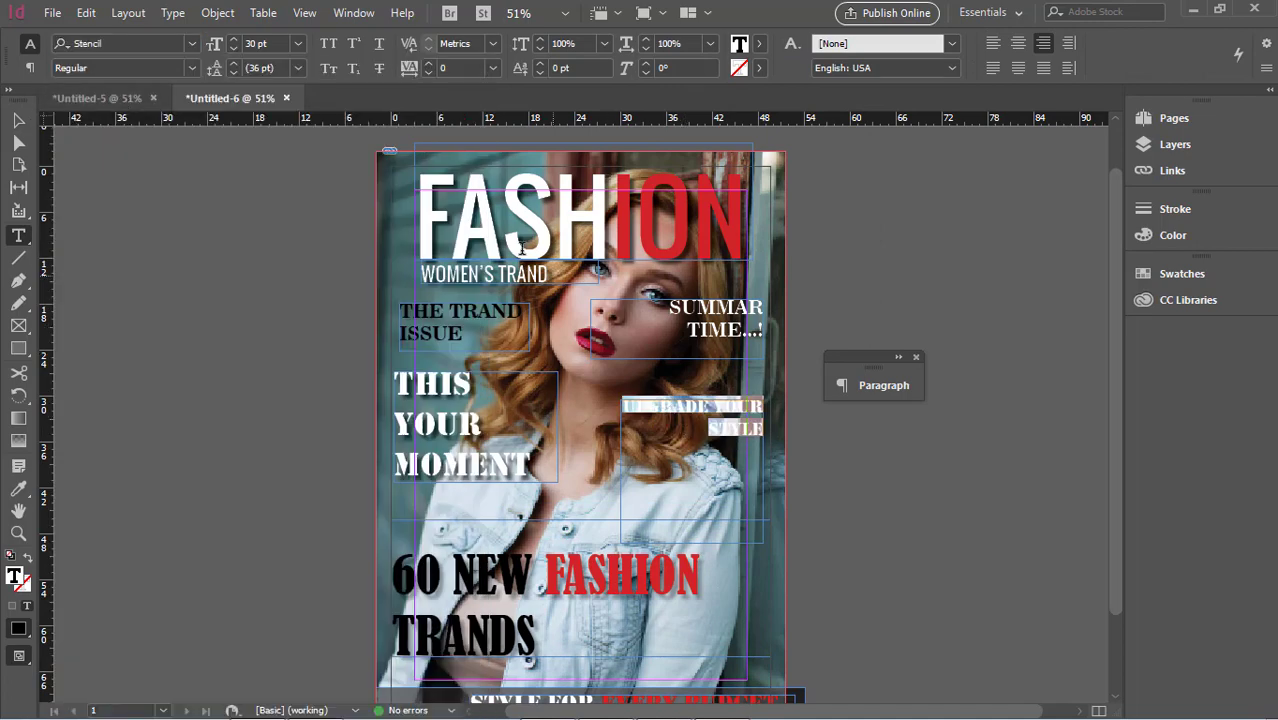
Enlarge the UPGRADE YOUR STYLE text to 51 pt
left_click(250, 44)
type("41")
key("Return")
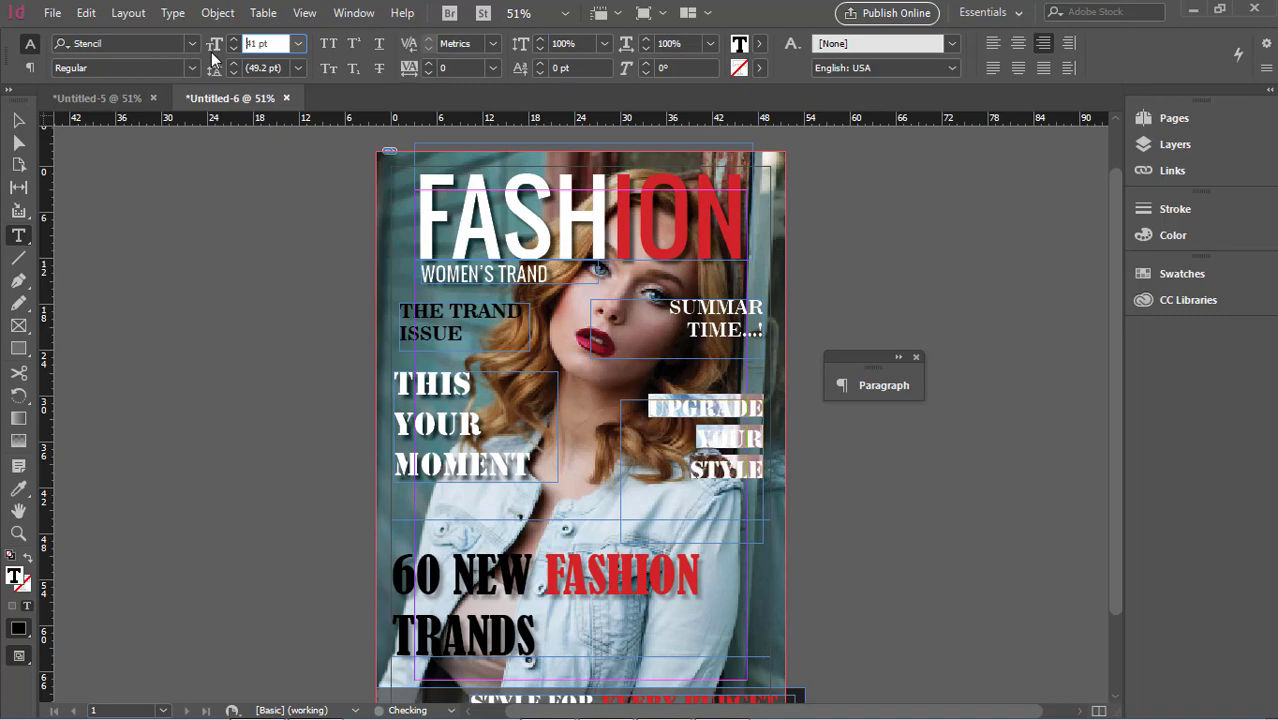
key("Up")
key("Up")
key("Up")
key("Up")
key("Up")
key("Up")
key("Up")
key("Up")
key("Up")
key("Up")
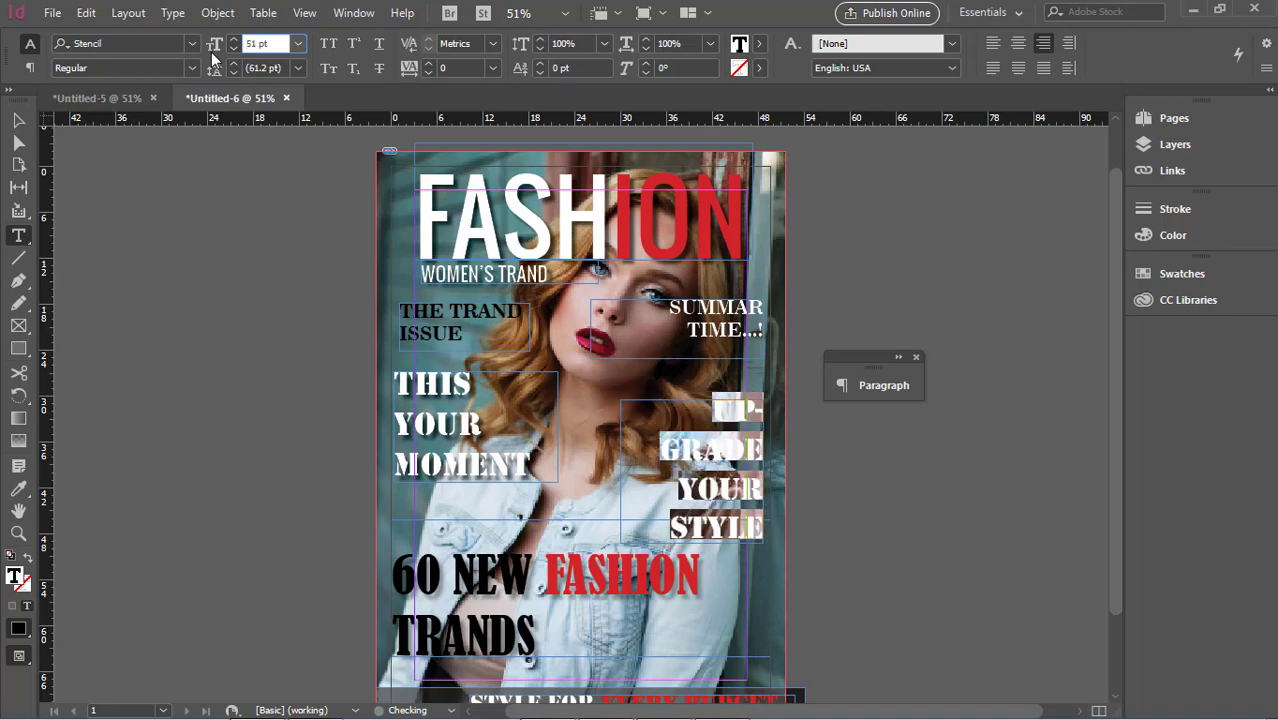
Turn off hyphenation for the UPGRADE YOUR STYLE paragraph
left_click(860, 383)
left_click(609, 619)
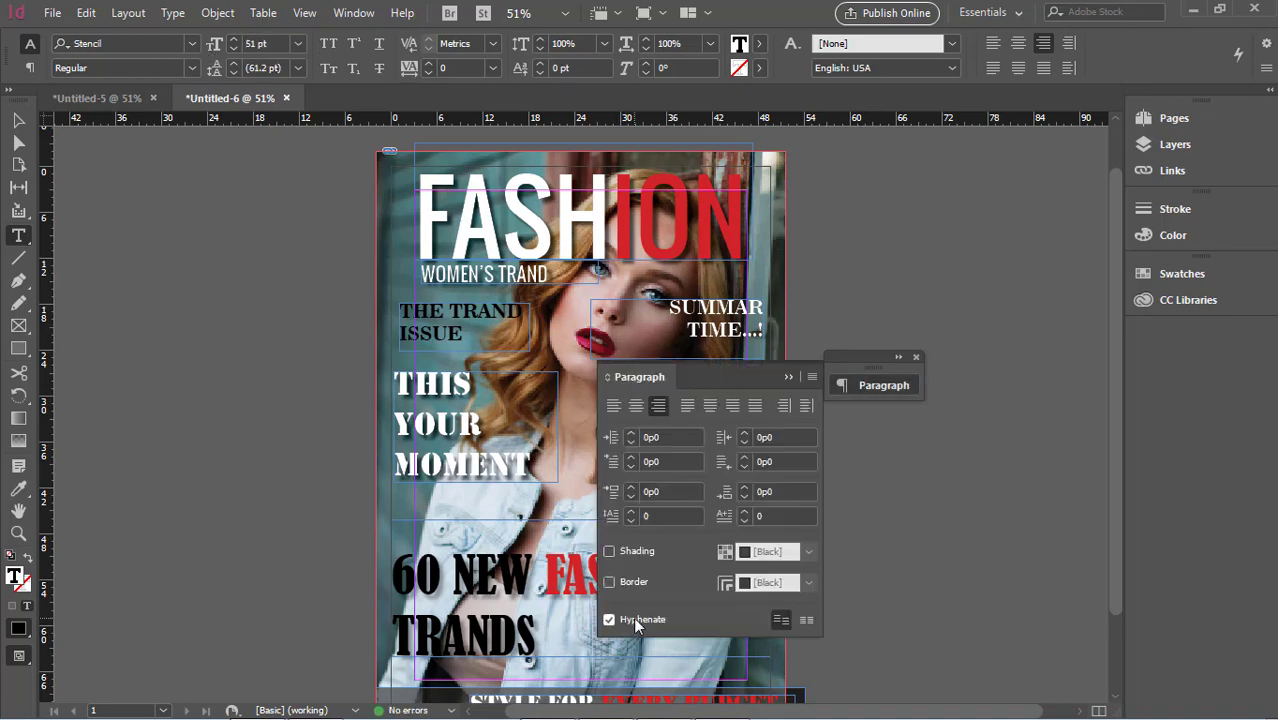
left_click(790, 377)
key("Escape")
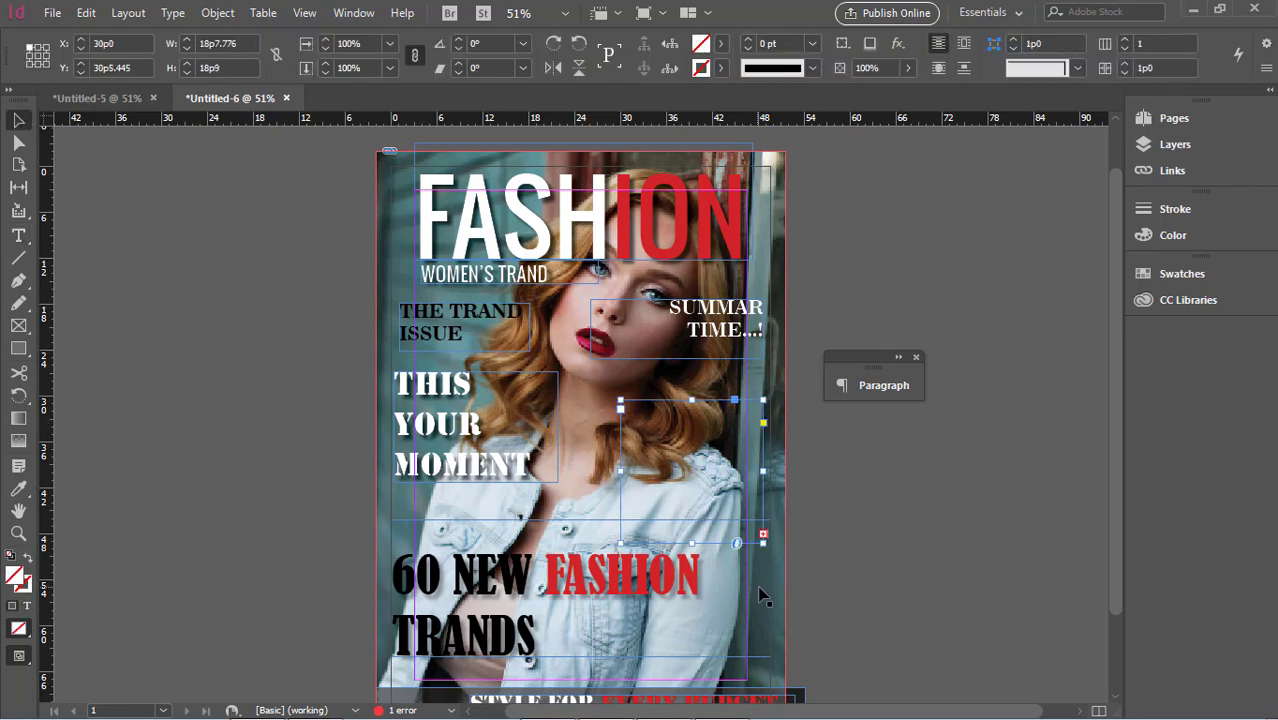
Extend the UPGRADE YOUR STYLE frame downward and to the left so the text fits on three lines
left_click_drag(688, 542, 688, 568)
left_click_drag(691, 569, 691, 597)
left_click_drag(620, 484, 607, 497)
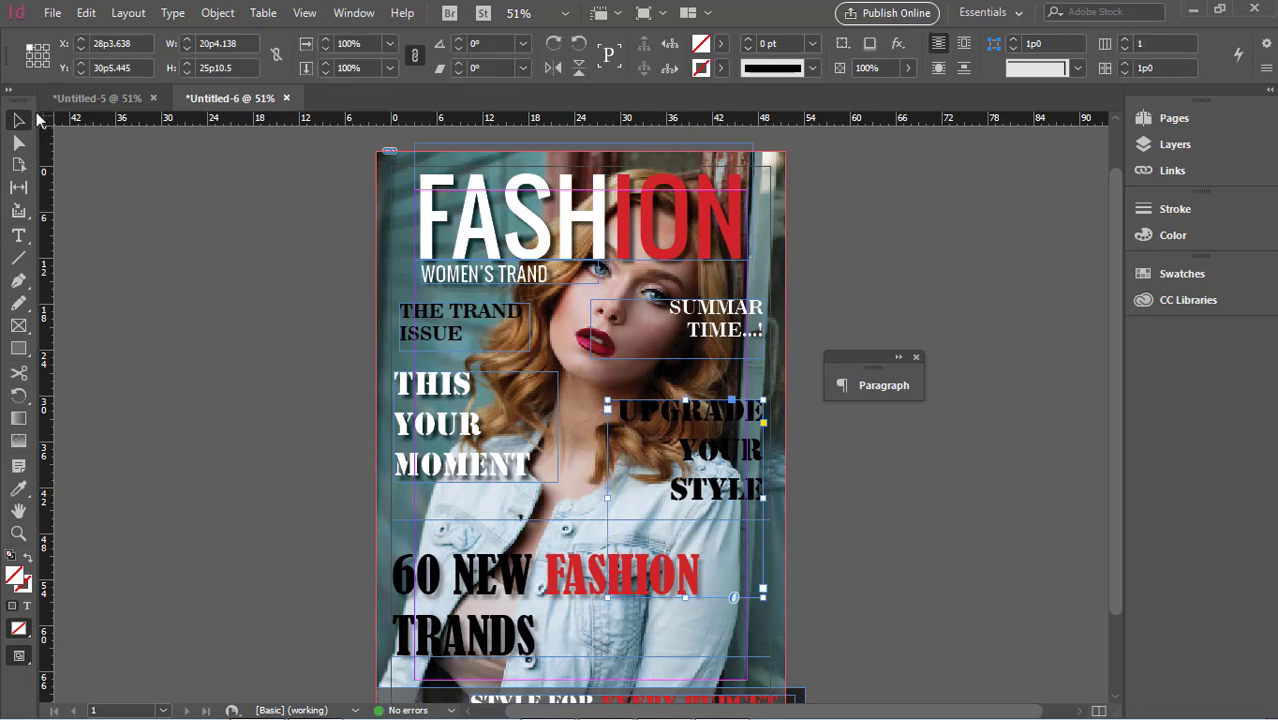
Color the UPGRADE YOUR STYLE text [Paper] white and shorten its frame to end just below the text
left_click(18, 235)
left_click_drag(621, 410, 766, 500)
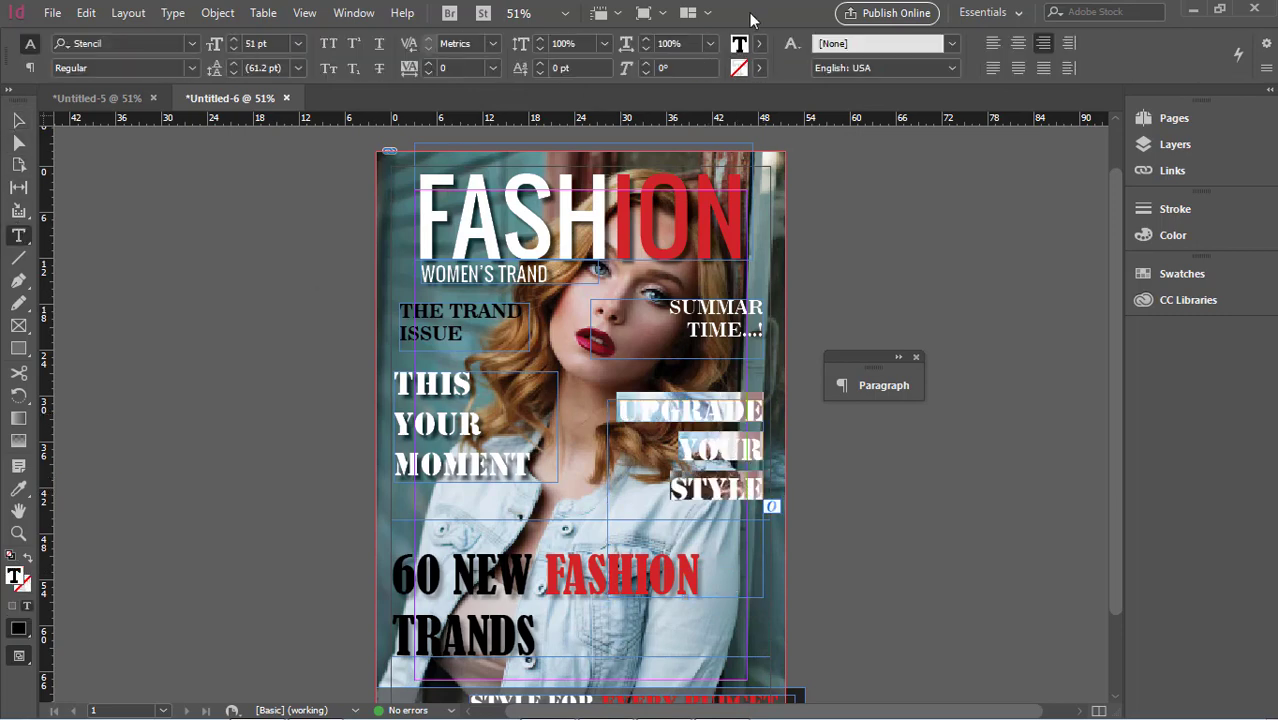
left_click(759, 43)
left_click(597, 142)
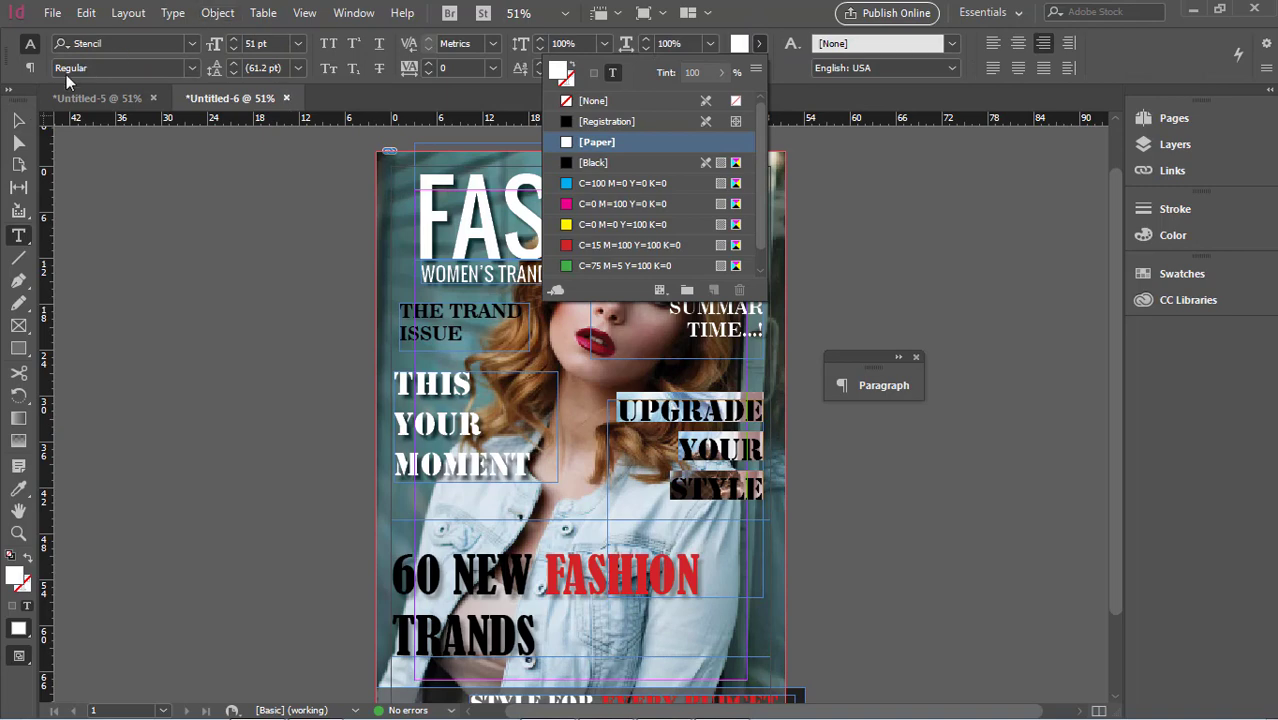
left_click(17, 126)
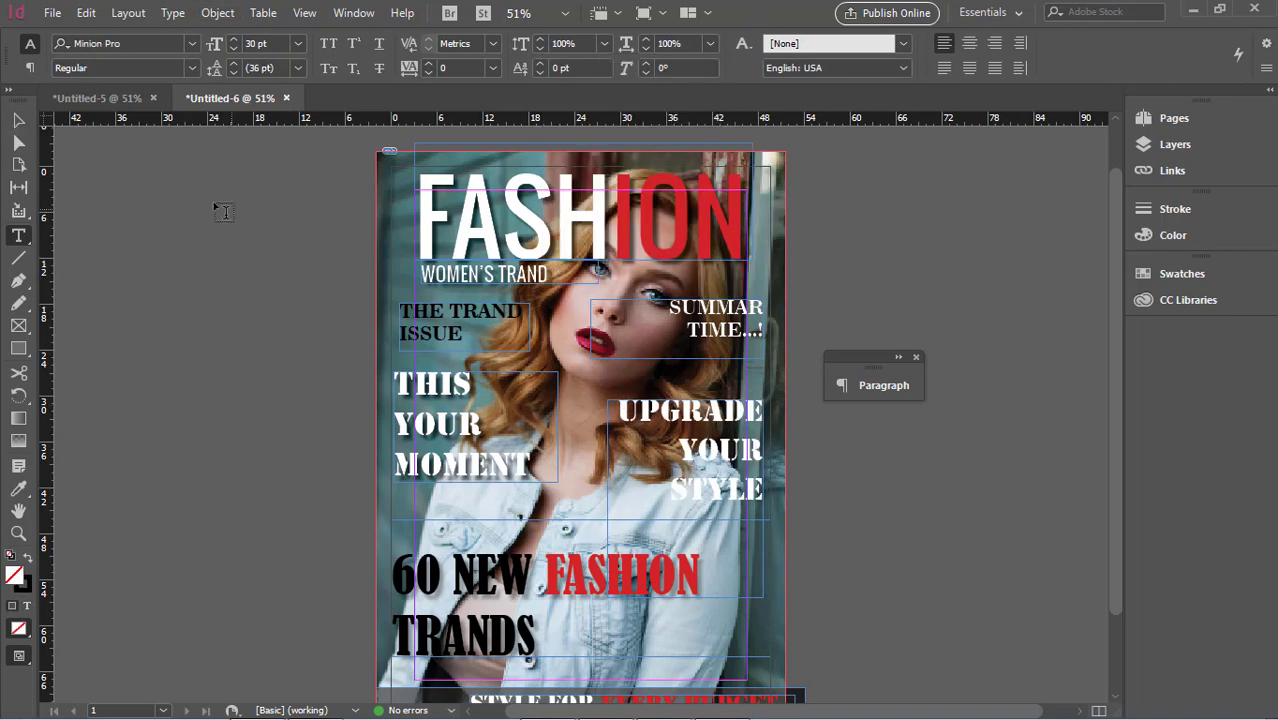
left_click(18, 120)
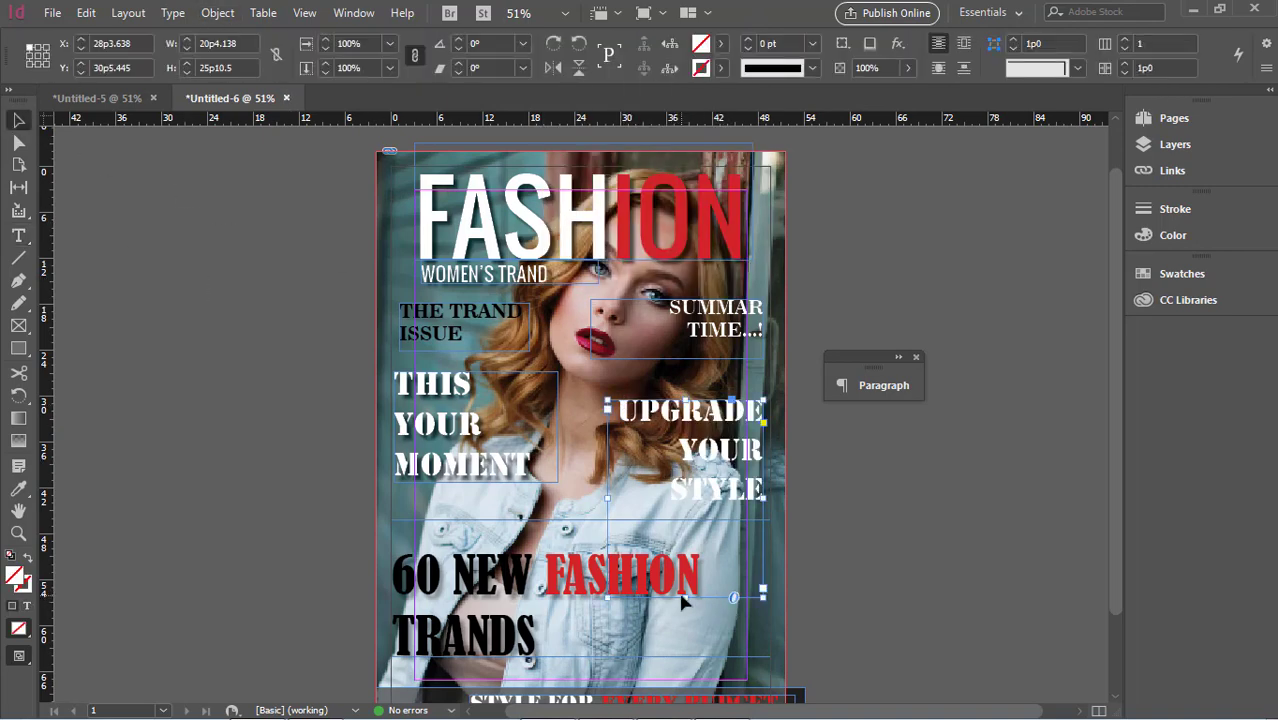
left_click_drag(684, 600, 685, 519)
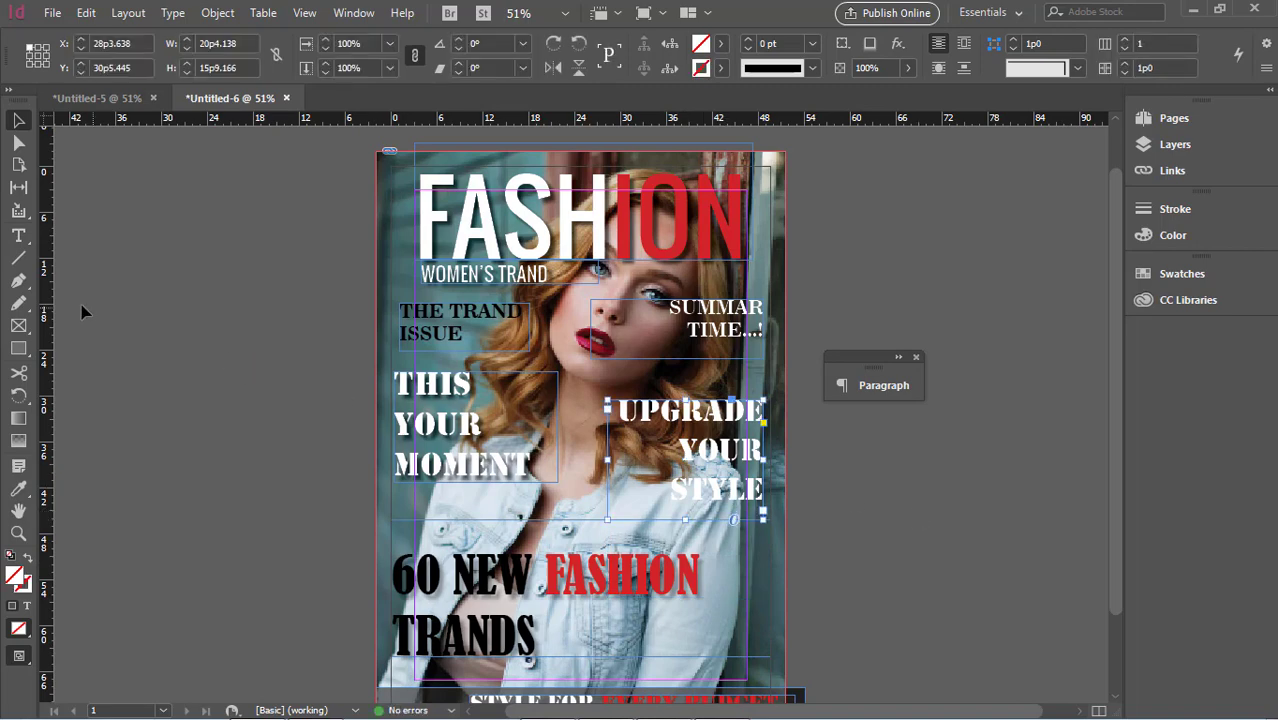
left_click(18, 235)
left_click_drag(617, 414, 641, 417)
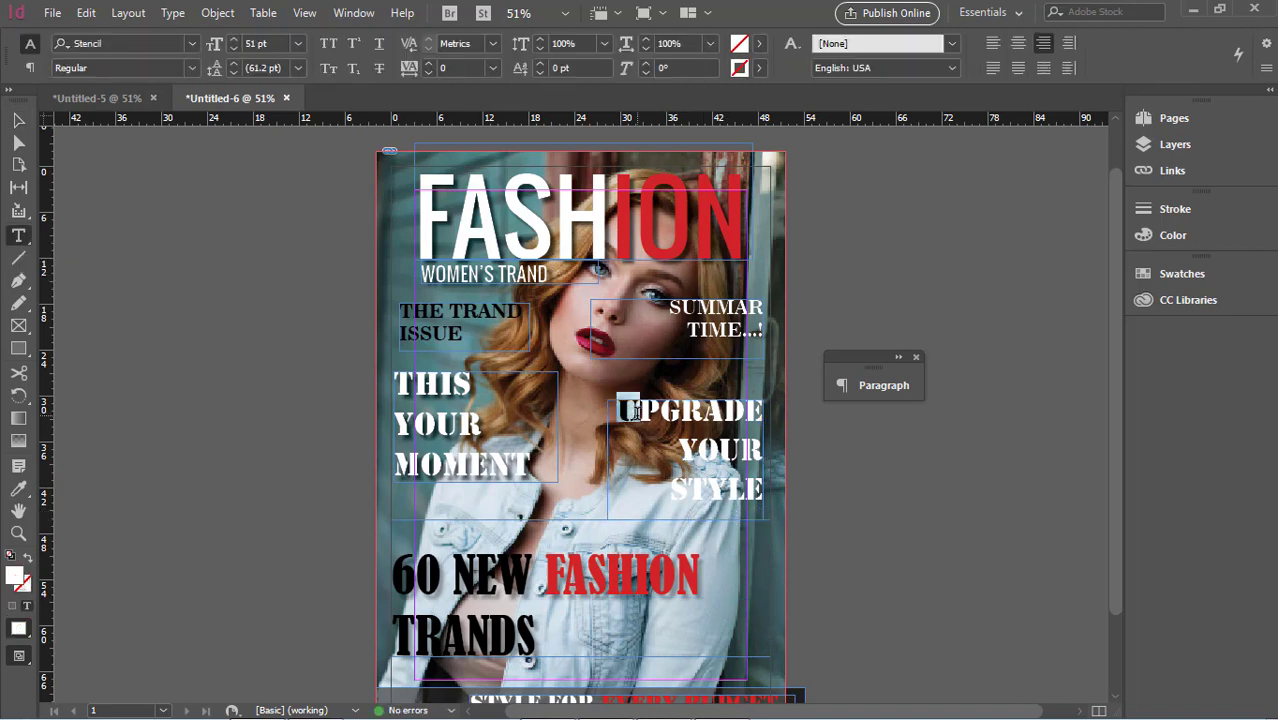
left_click(18, 120)
left_click(110, 170)
Apply a drop shadow to the UPGRADE YOUR STYLE frame and move it down to just above the 60 NEW FASHION line
left_click(733, 423)
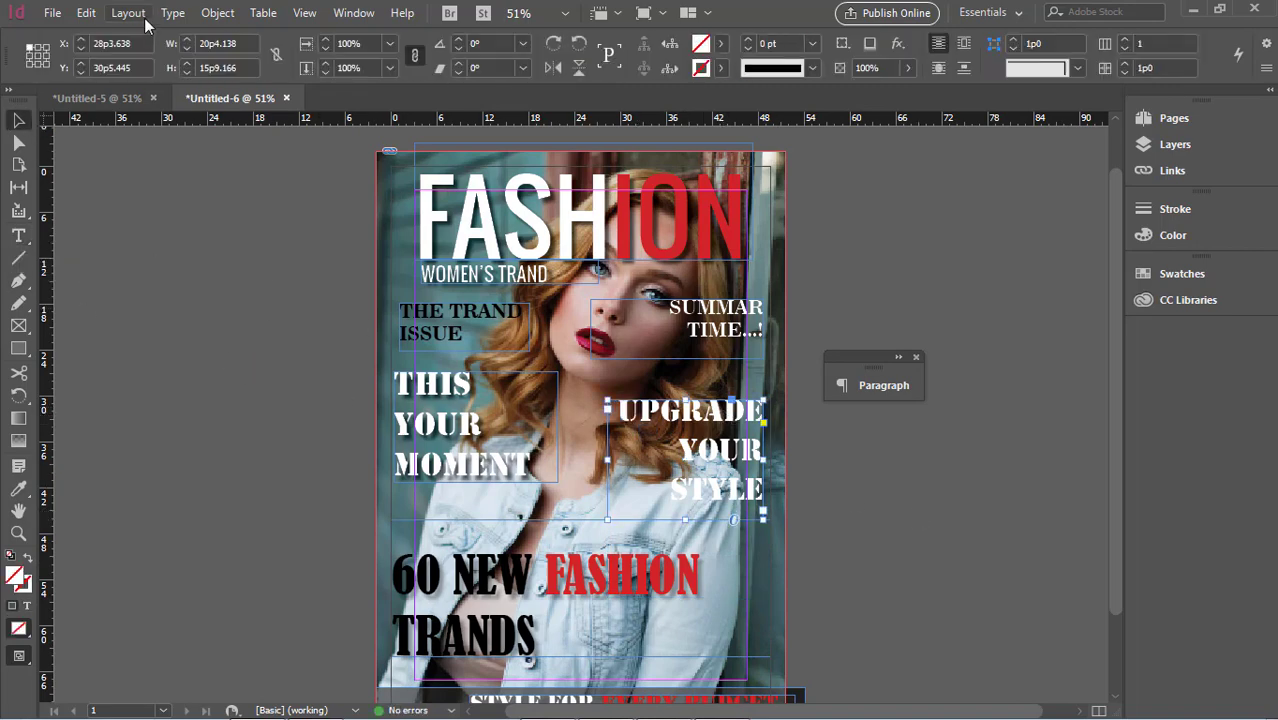
left_click(217, 12)
mouse_move(326, 414)
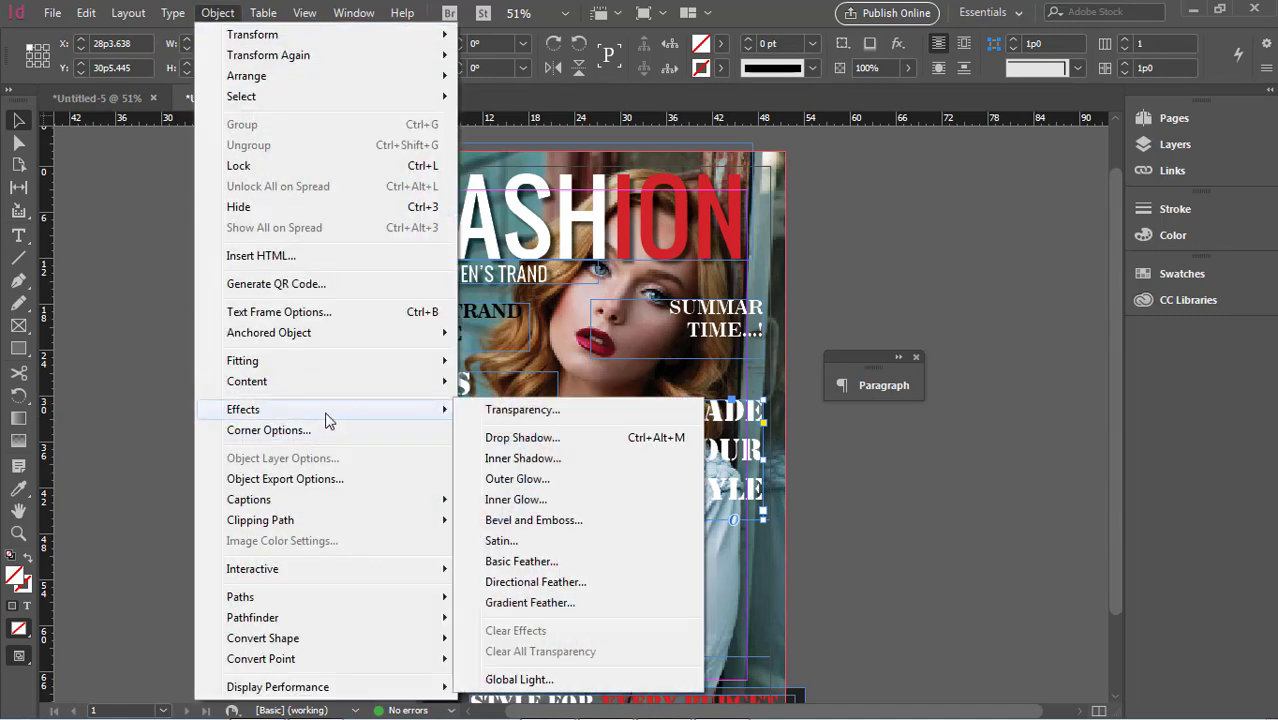
left_click(522, 437)
left_click(1200, 612)
left_click(907, 538)
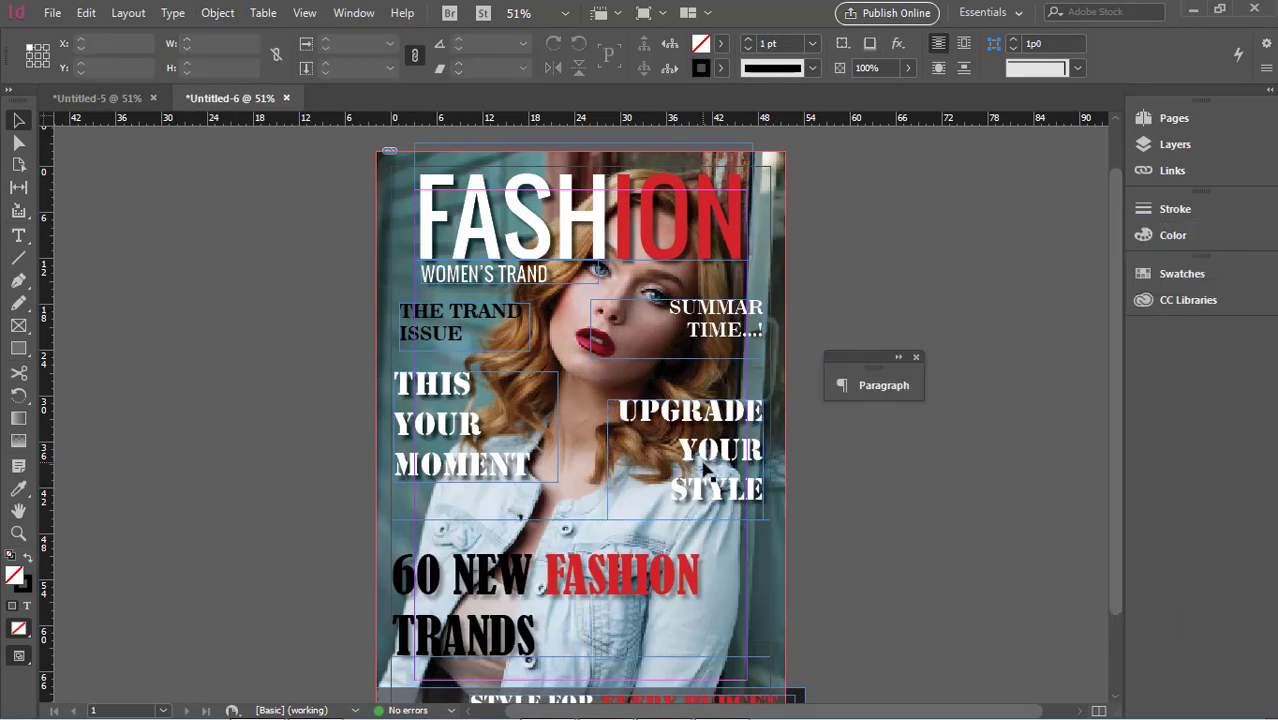
left_click_drag(709, 465, 711, 501)
left_click(890, 536)
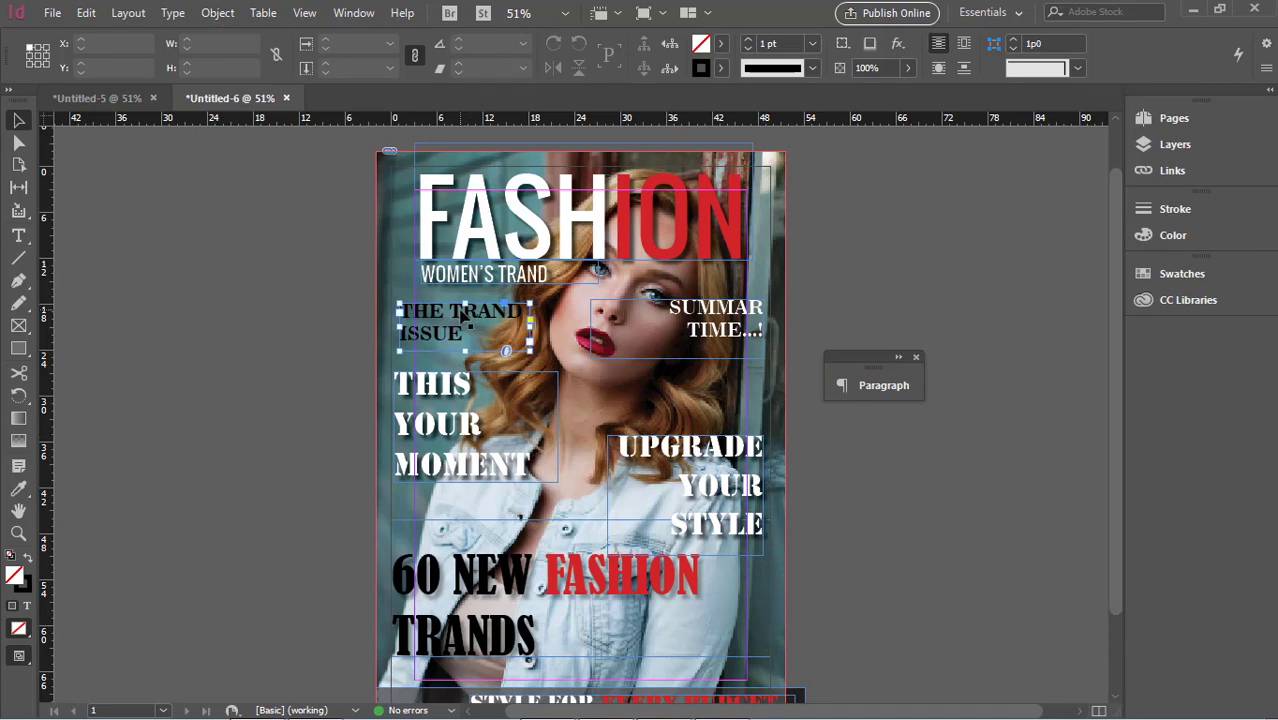
Switch the screen mode to Bleed and check the whole cover without frame edges
scroll(800, 528, "down", 2)
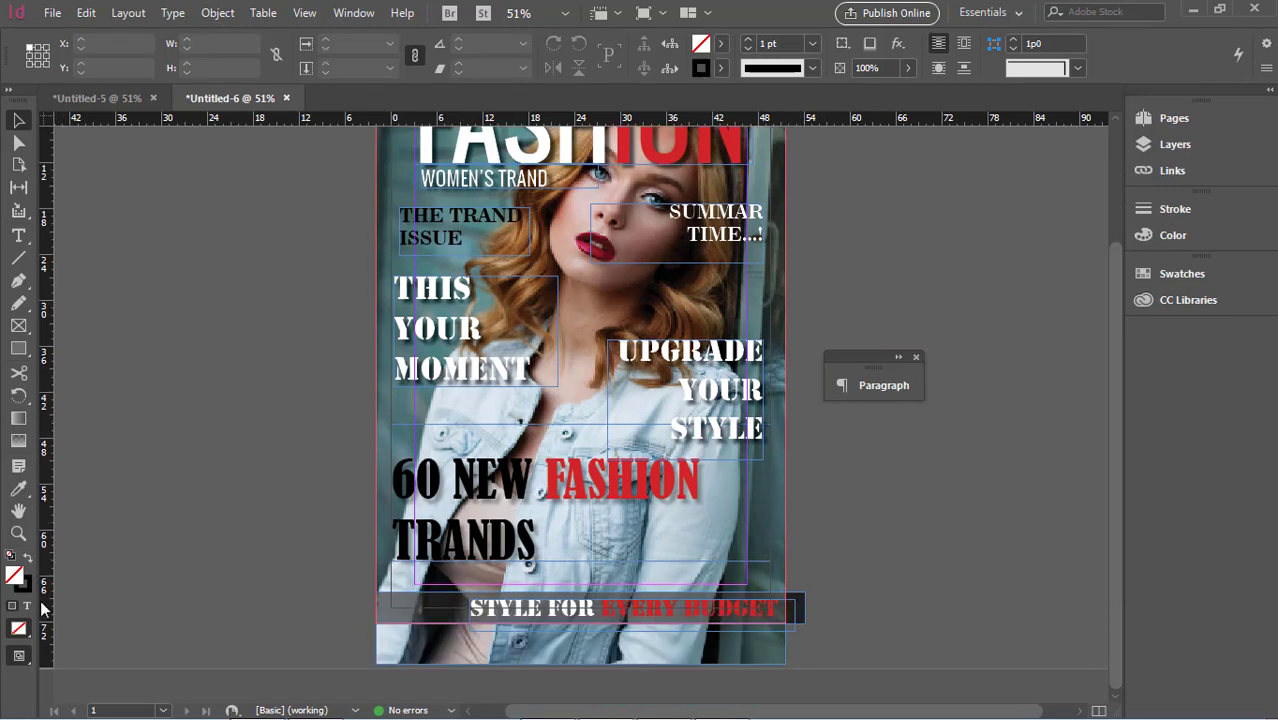
left_click(19, 656)
left_click(98, 601)
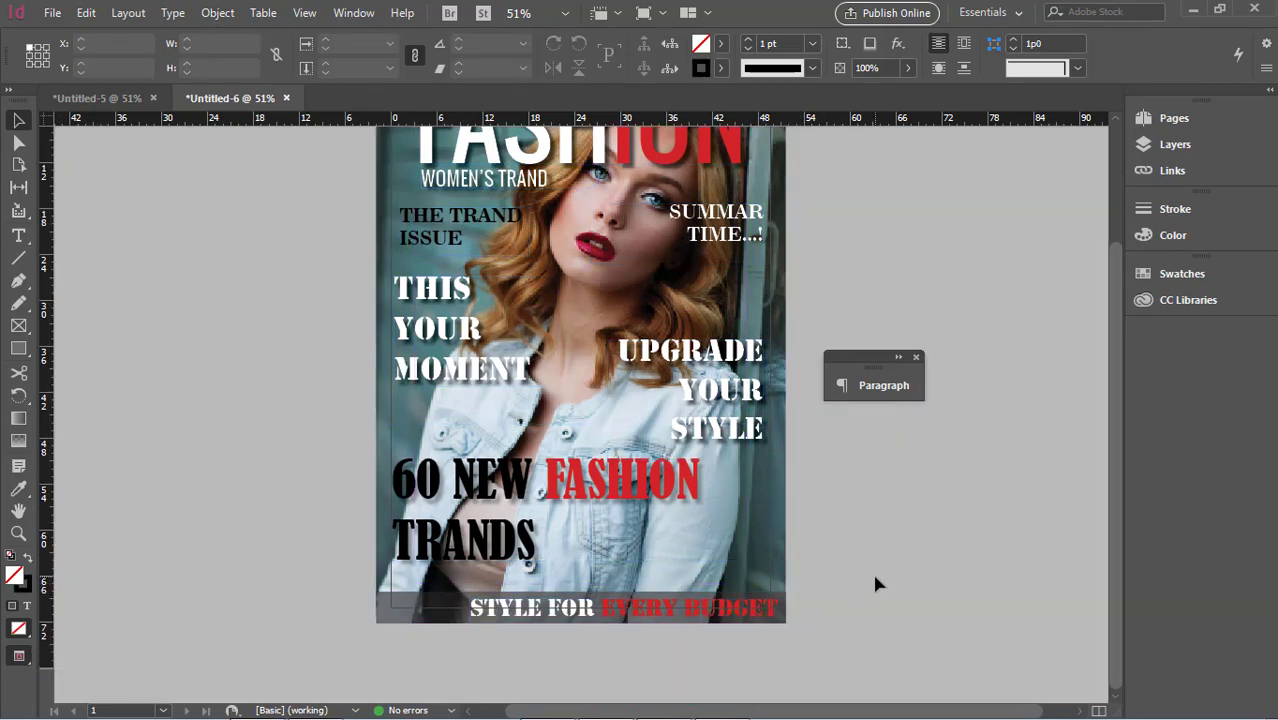
scroll(872, 570, "up", 2)
scroll(874, 576, "down", 2)
scroll(873, 583, "up", 1)
Line up the THIS YOUR MOMENT and THE TRAND ISSUE text near the left margin and shift the SUMMAR TIME...! frame slightly right
left_click(441, 372)
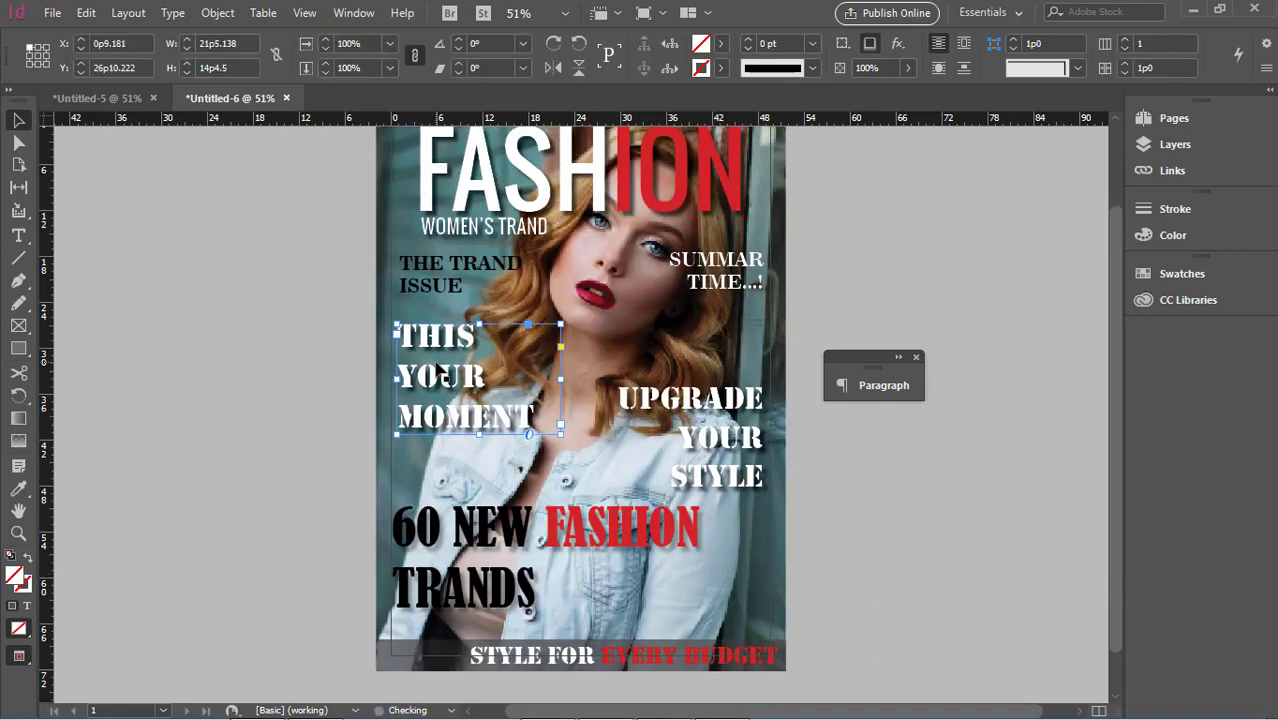
left_click(447, 287)
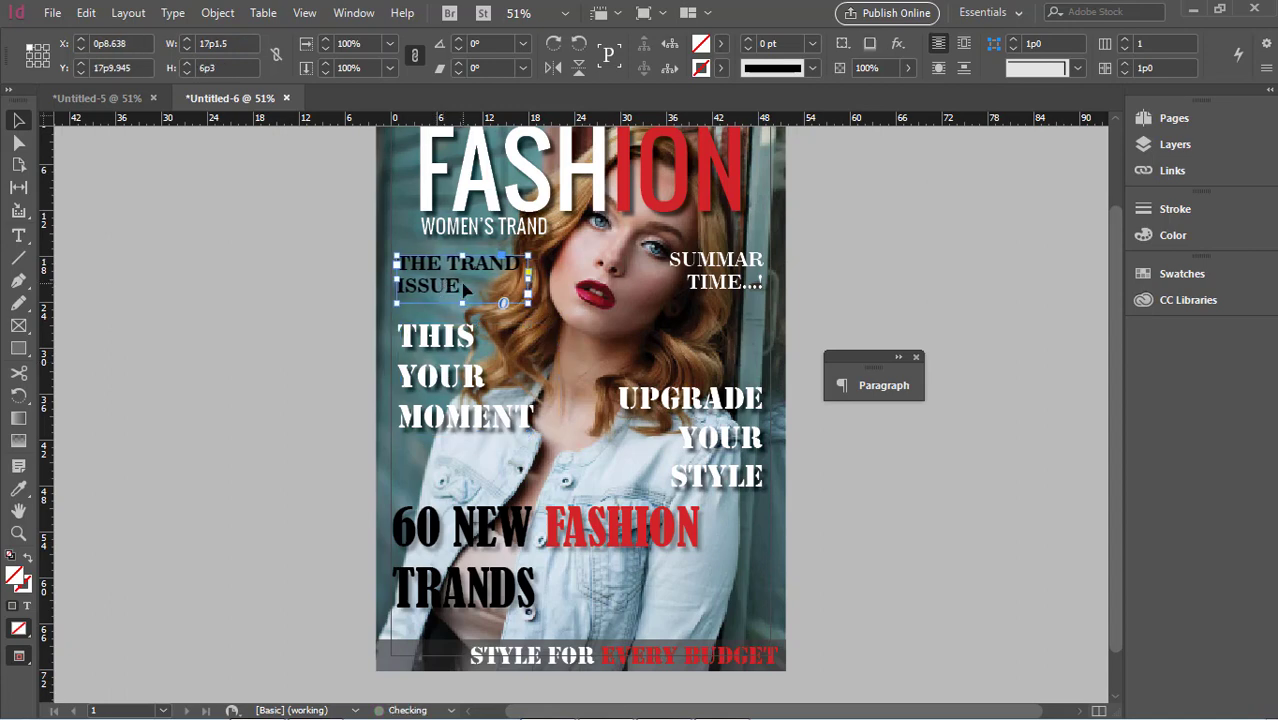
left_click_drag(695, 285, 790, 290)
Enlarge the SUMMAR TIME...! text, keeping both lines within its frame
left_click(18, 235)
left_click(215, 44)
key("Up")
key("Up")
key("Up")
key("Up")
key("Up")
key("Up")
key("Up")
key("Up")
key("Up")
key("Up")
key("Up")
key("Up")
key("Up")
key("Up")
key("Up")
key("Up")
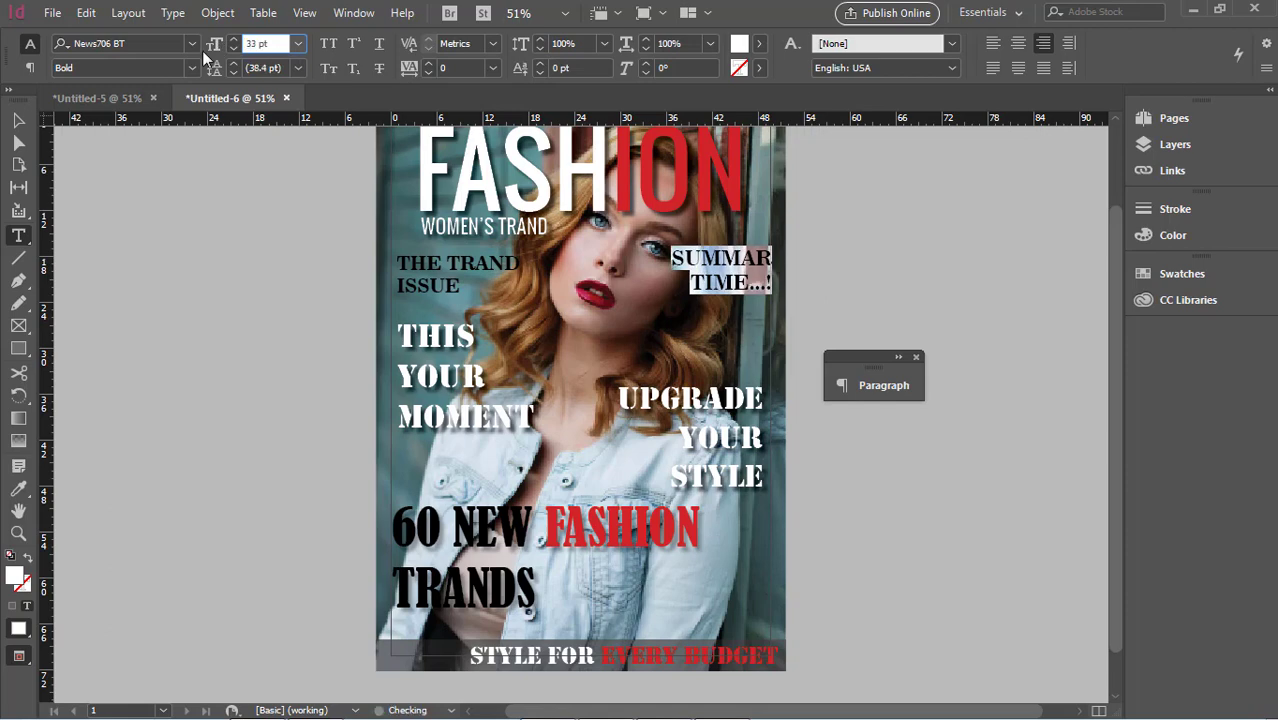
key("Down")
key("Down")
key("Down")
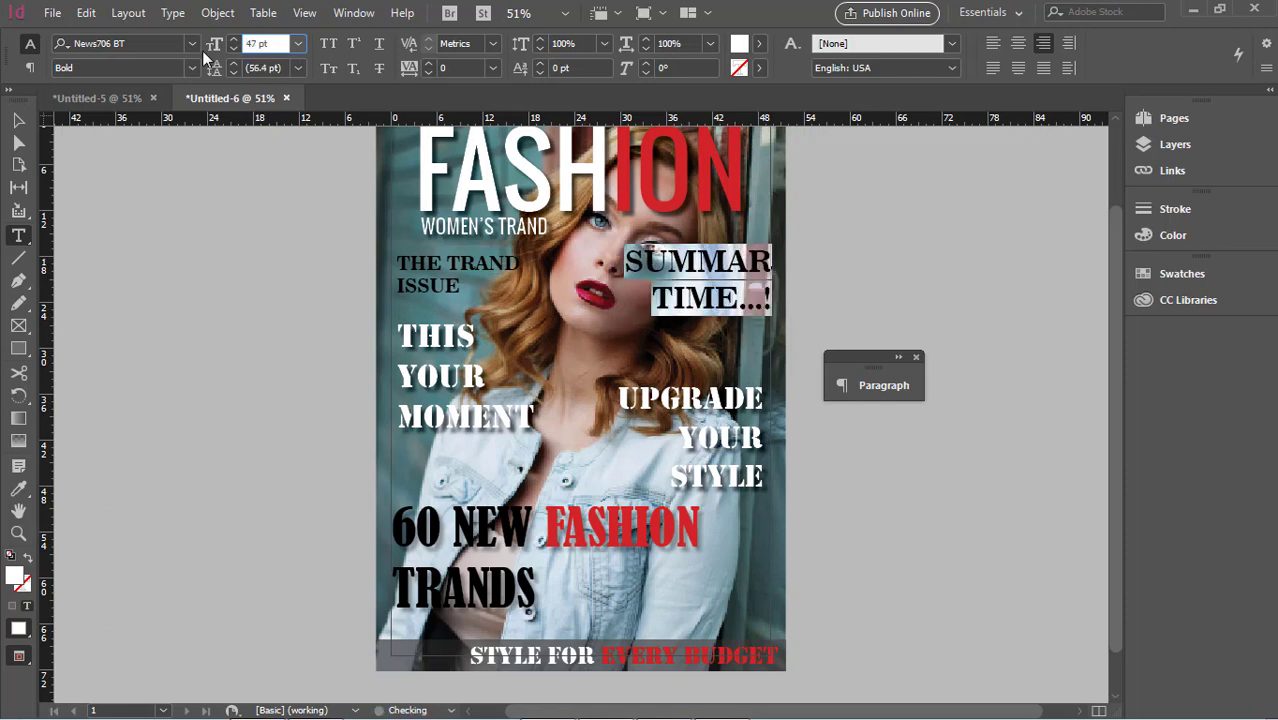
left_click(18, 120)
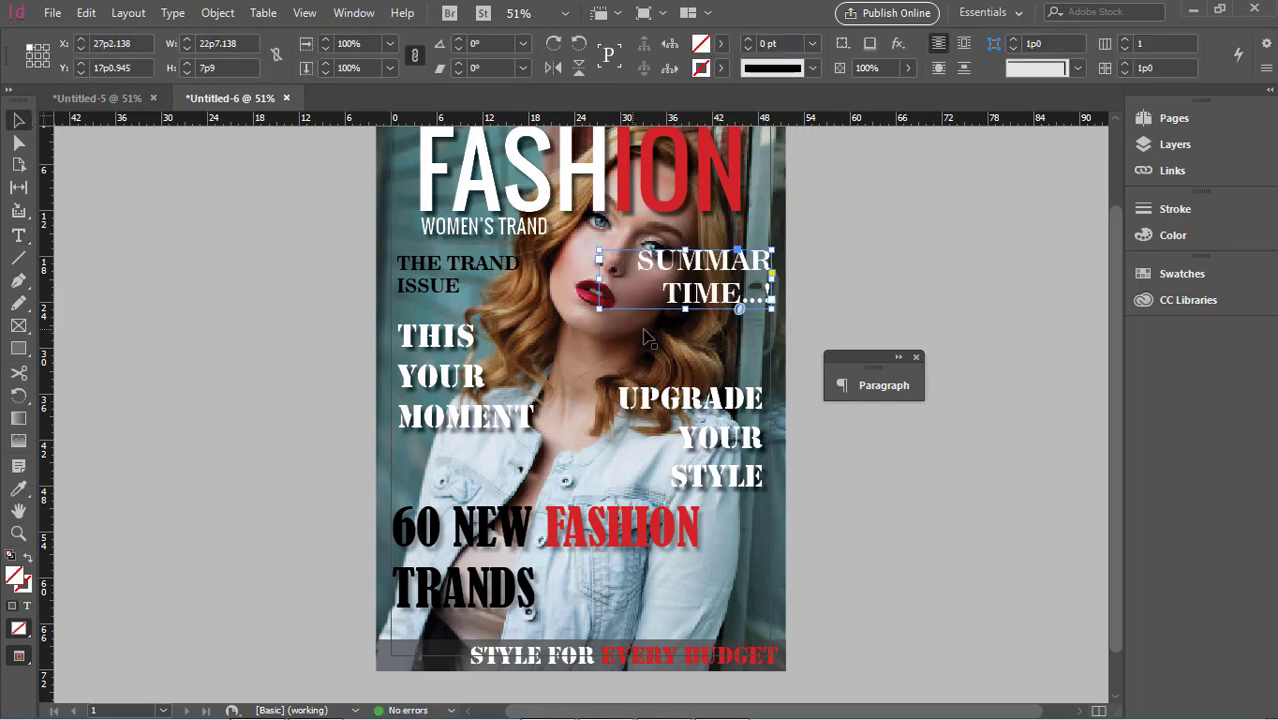
Nudge the SUMMAR TIME...! frame left to X 26p6.138, inside the page edge
key("Left")
key("Left")
key("Left")
key("Left")
key("Left")
key("Left")
key("Left")
key("Left")
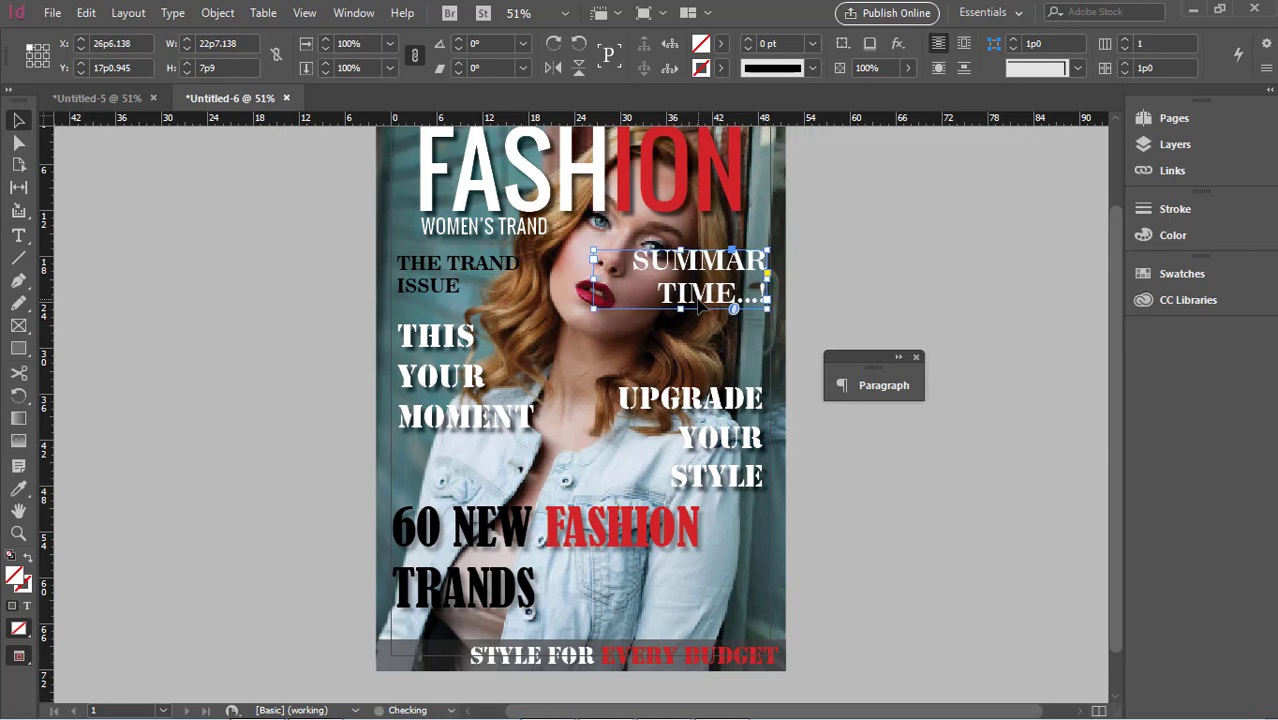
left_click(946, 616)
Set THE TRAND ISSUE text in Bernard MT Condensed and enlarge it as far as both lines still fit the frame
scroll(946, 622, "up", 3)
left_click(467, 386)
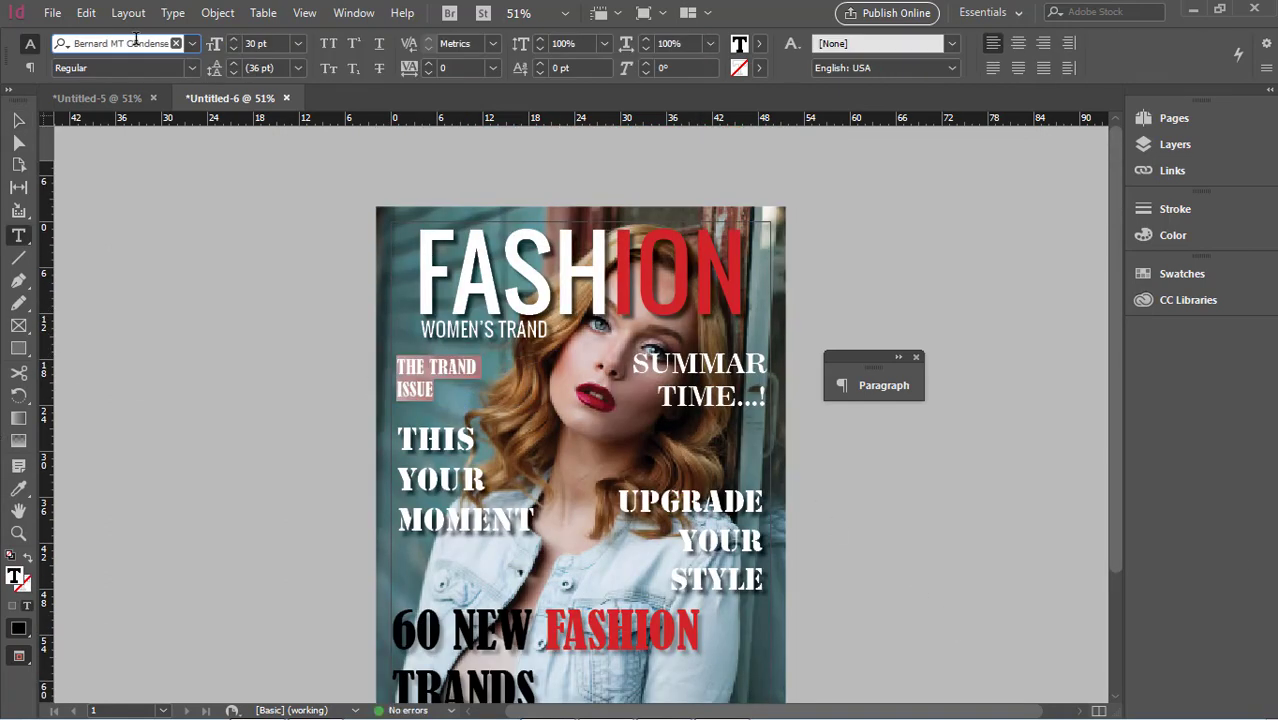
key("Tab")
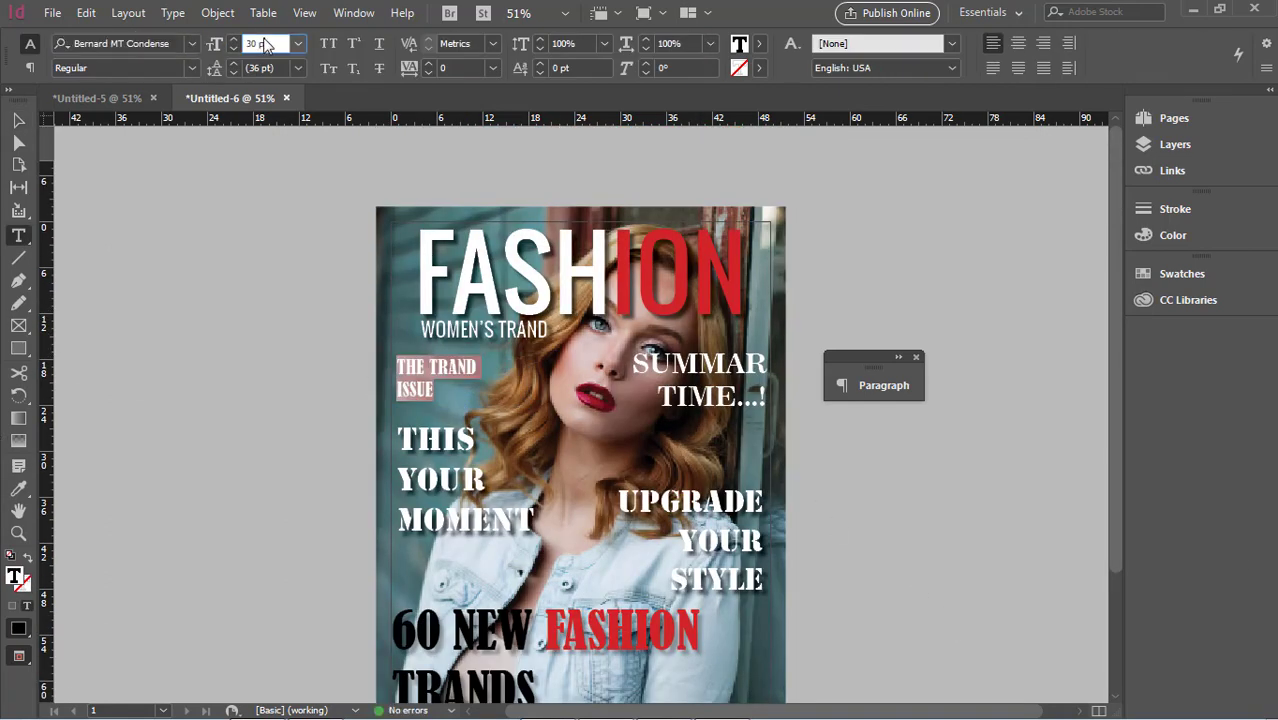
type("39")
key("Return")
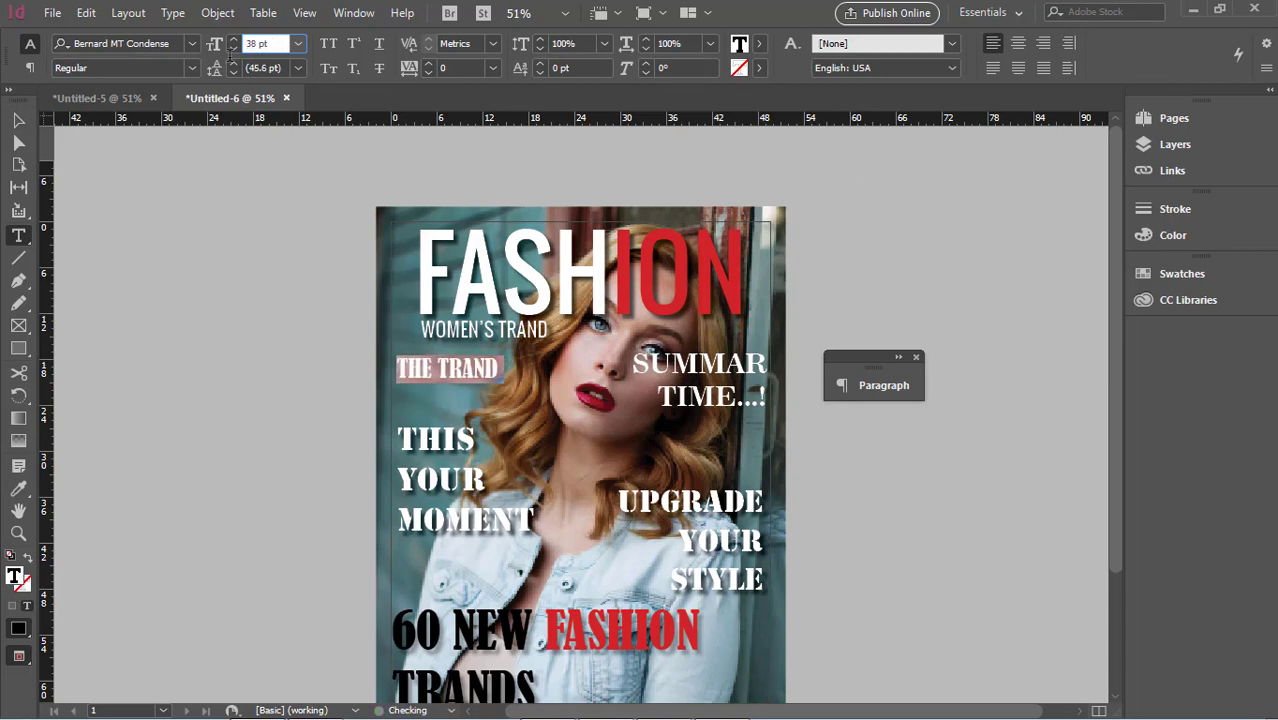
left_click(19, 121)
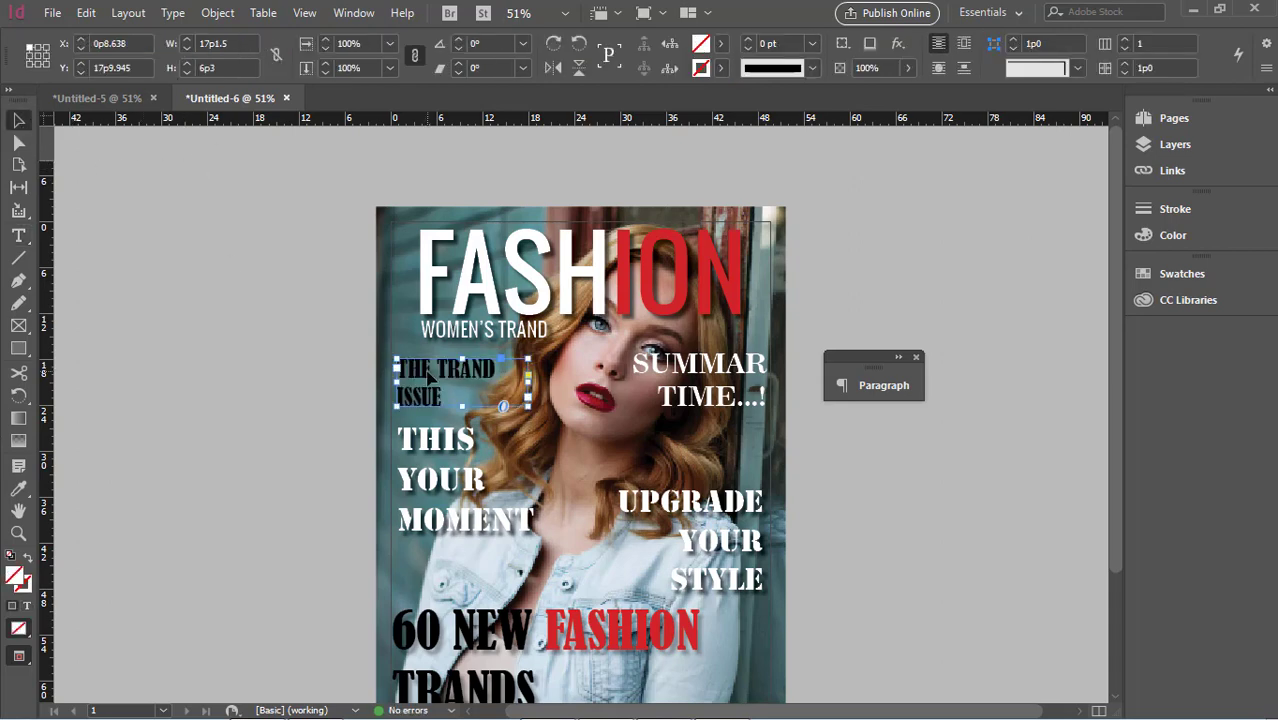
left_click(861, 490)
scroll(861, 490, "down", 2)
left_click(638, 289)
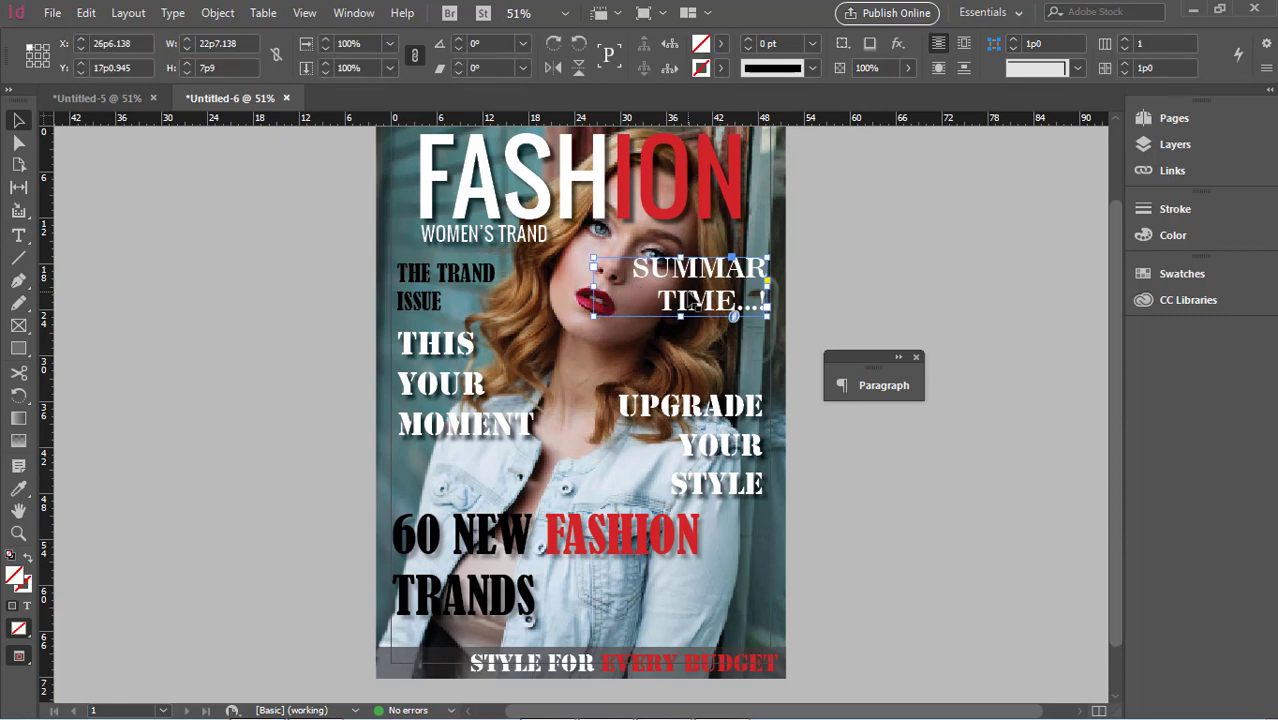
scroll(700, 503, "down", 1)
left_click(727, 630)
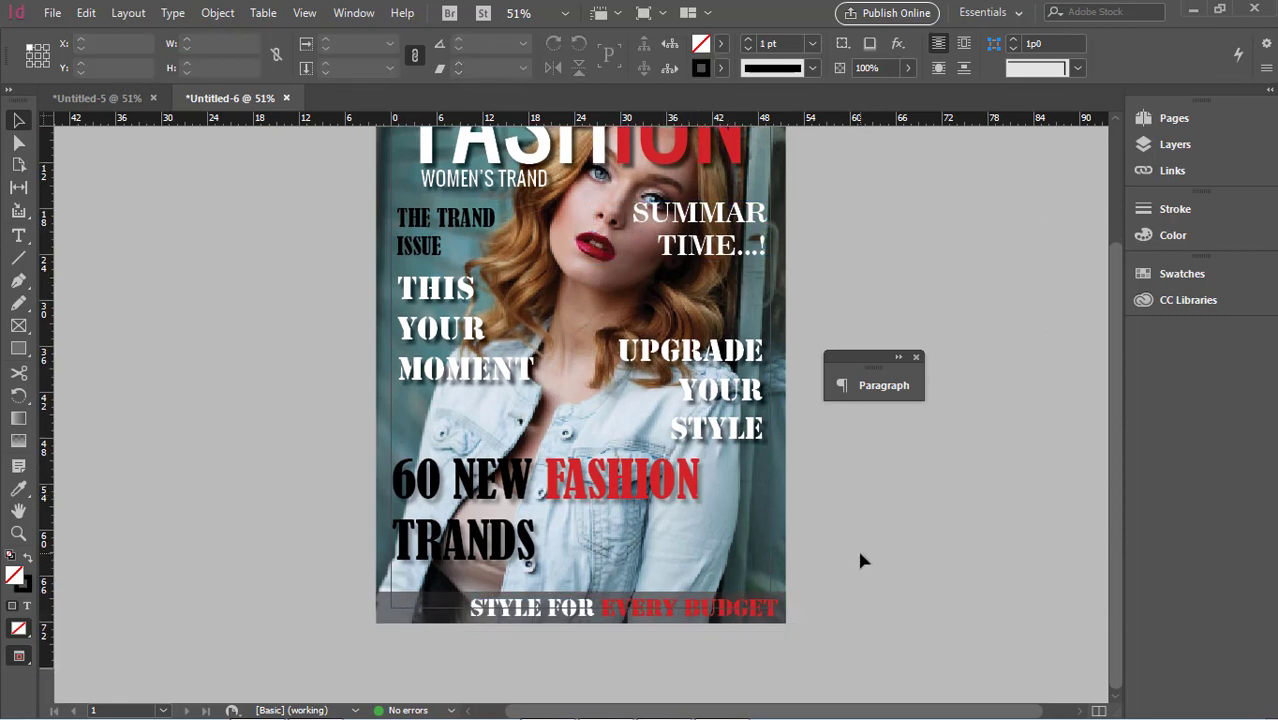
Nudge the 60 NEW FASHION TRANDS frame down slightly, away from the UPGRADE YOUR STYLE text
left_click(602, 484)
key("Down")
key("Down")
key("Down")
key("Down")
key("Down")
key("Down")
key("Down")
key("Down")
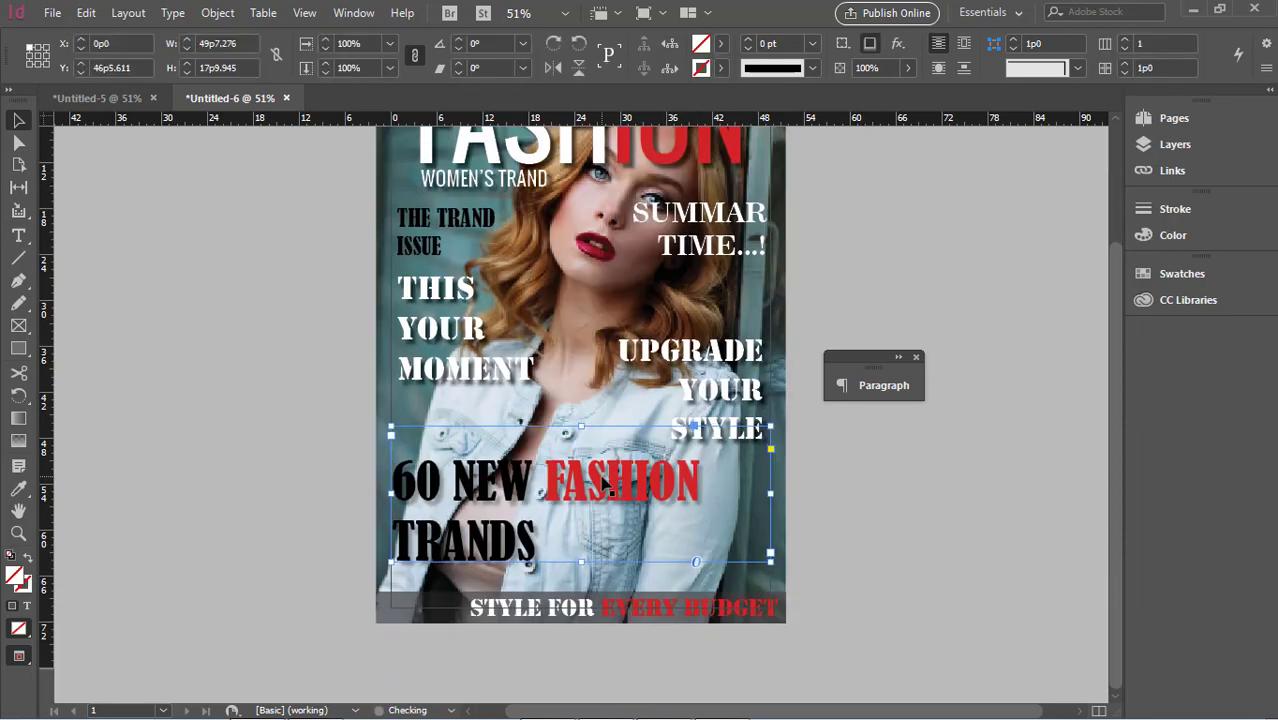
left_click(908, 626)
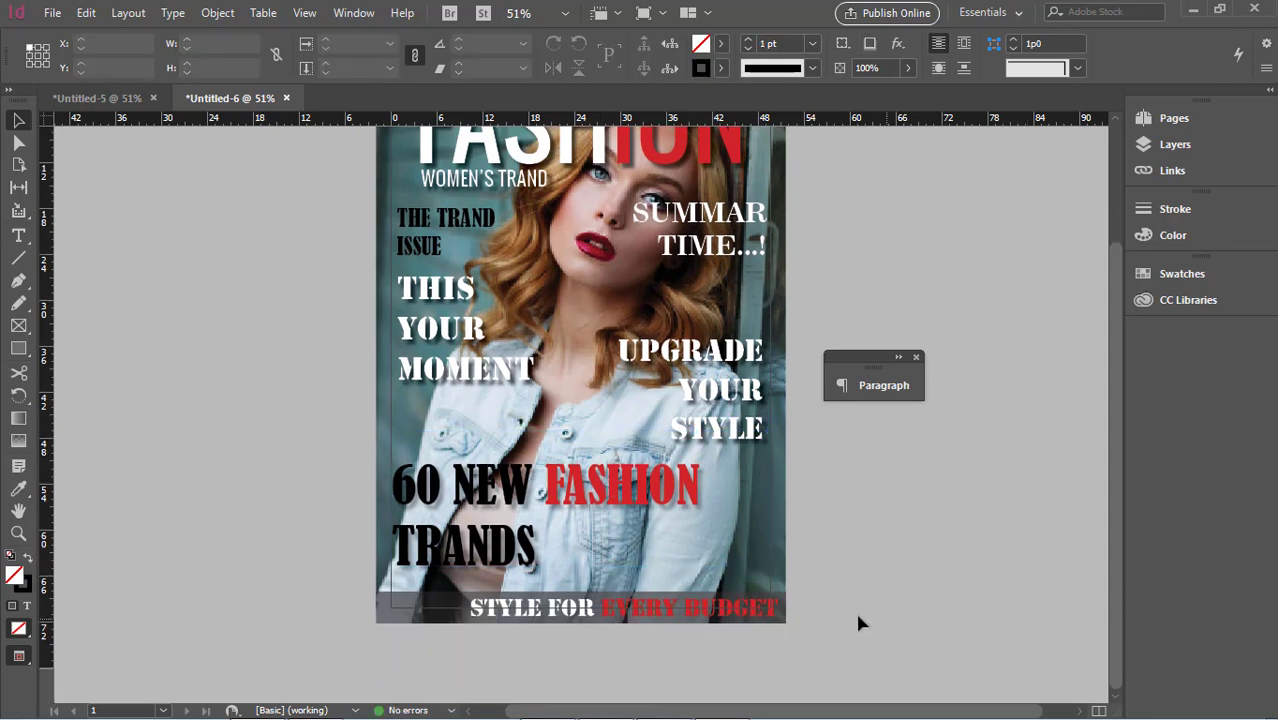
left_click(18, 235)
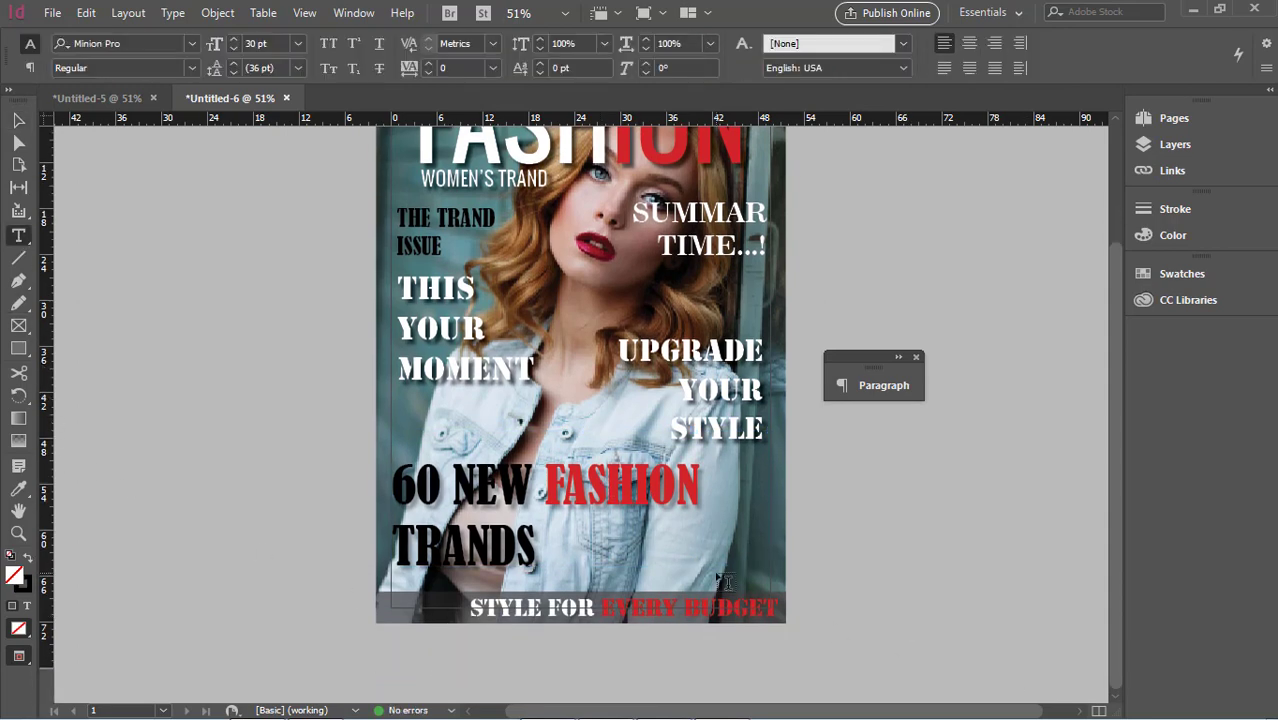
left_click(603, 530)
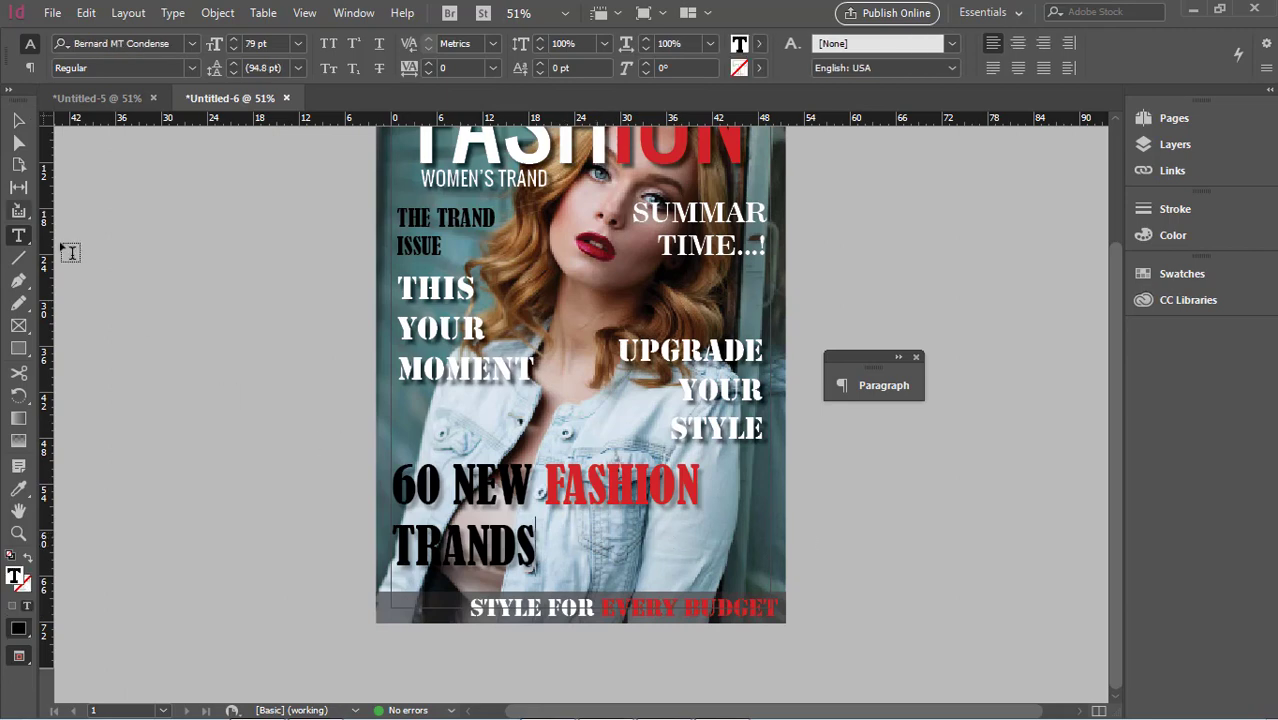
left_click(18, 121)
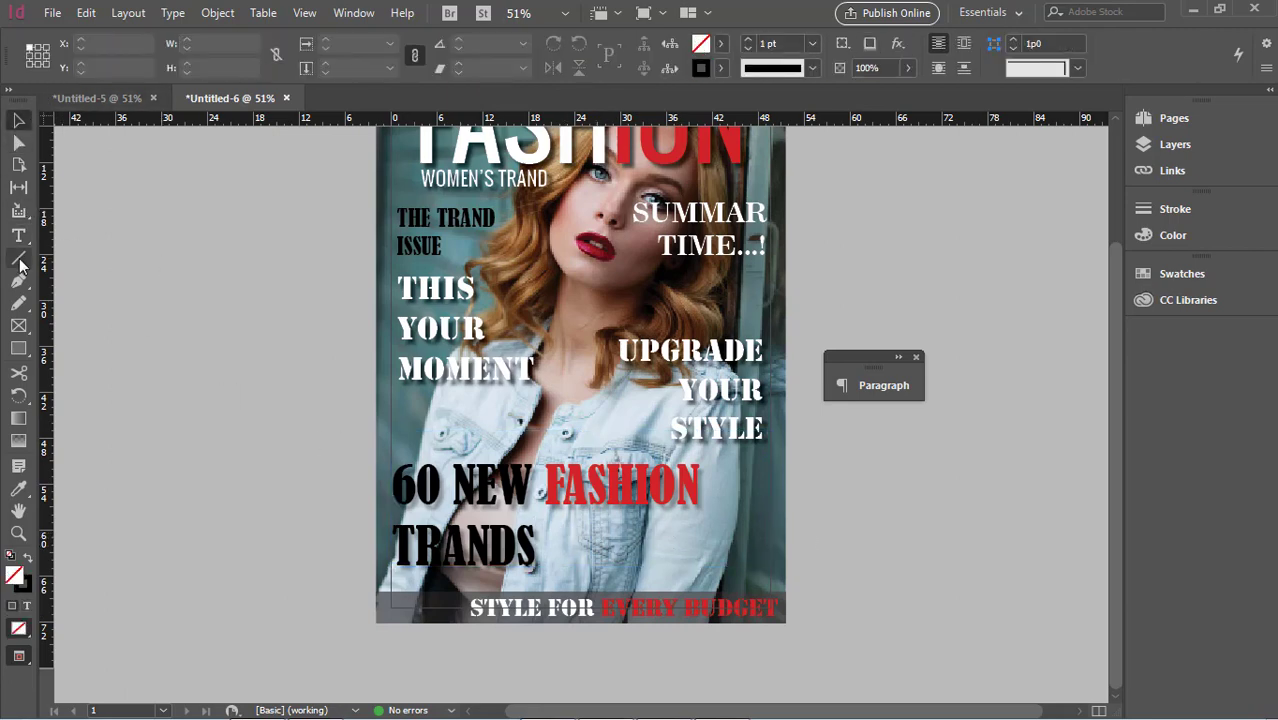
Create a text frame below THIS YOUR MOMENT containing the issue date 2020/JAN/15
left_click(18, 235)
left_click_drag(463, 416, 657, 431)
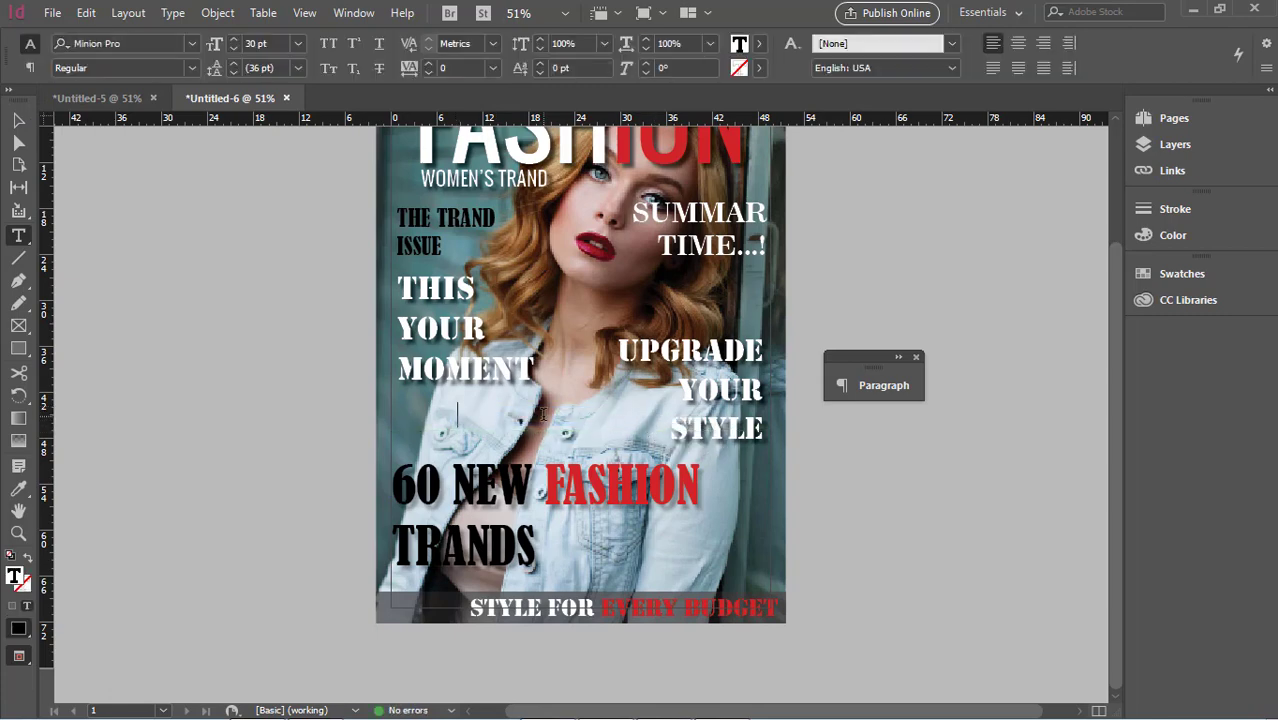
type("22")
type("20/JAN 15")
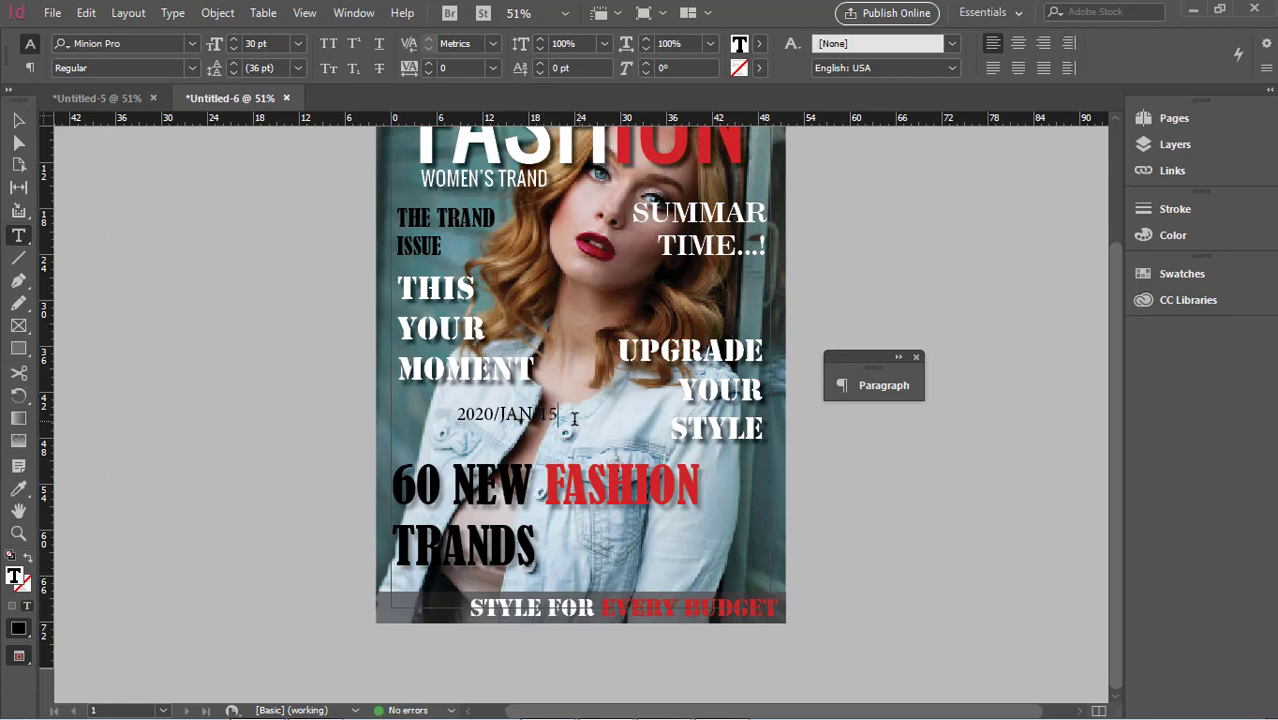
Color the 2020/JAN/15 text white
left_click_drag(574, 418, 430, 420)
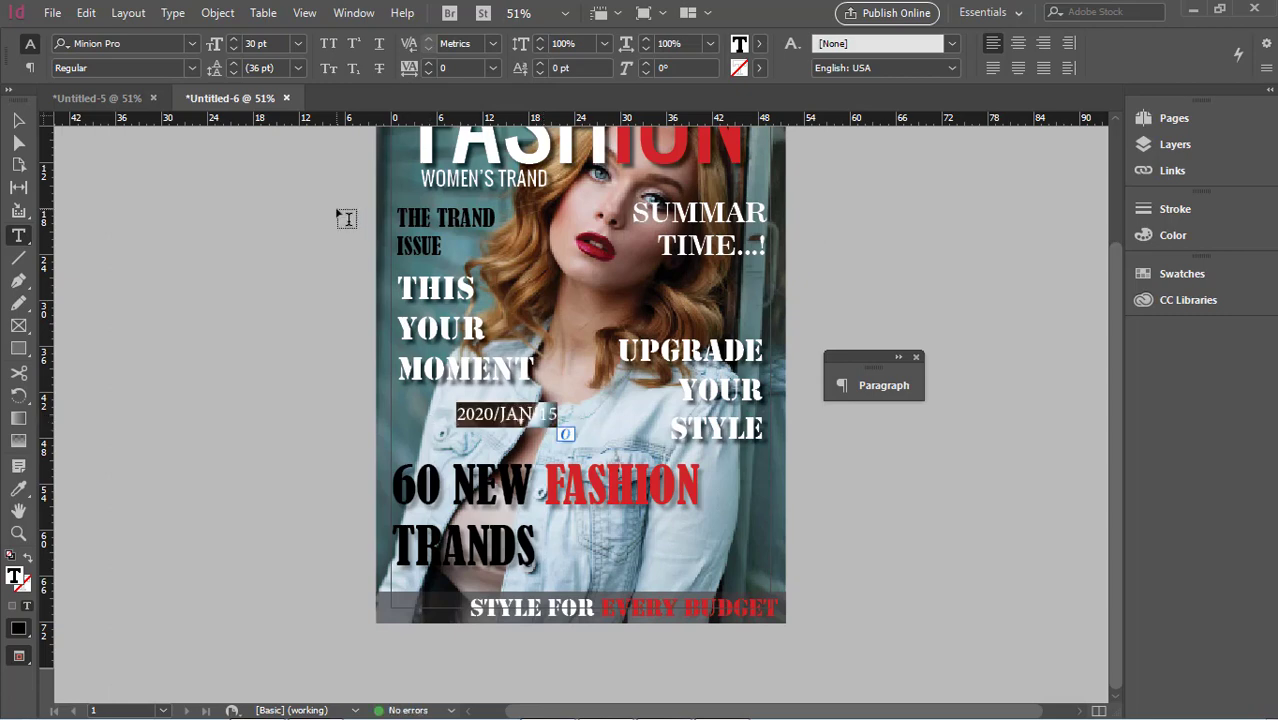
left_click(760, 45)
left_click(603, 144)
left_click(19, 121)
Move the date frame to just above the right end of the bottom bar, at about X 36p2.638, Y 65p10.223
left_click_drag(540, 418, 723, 583)
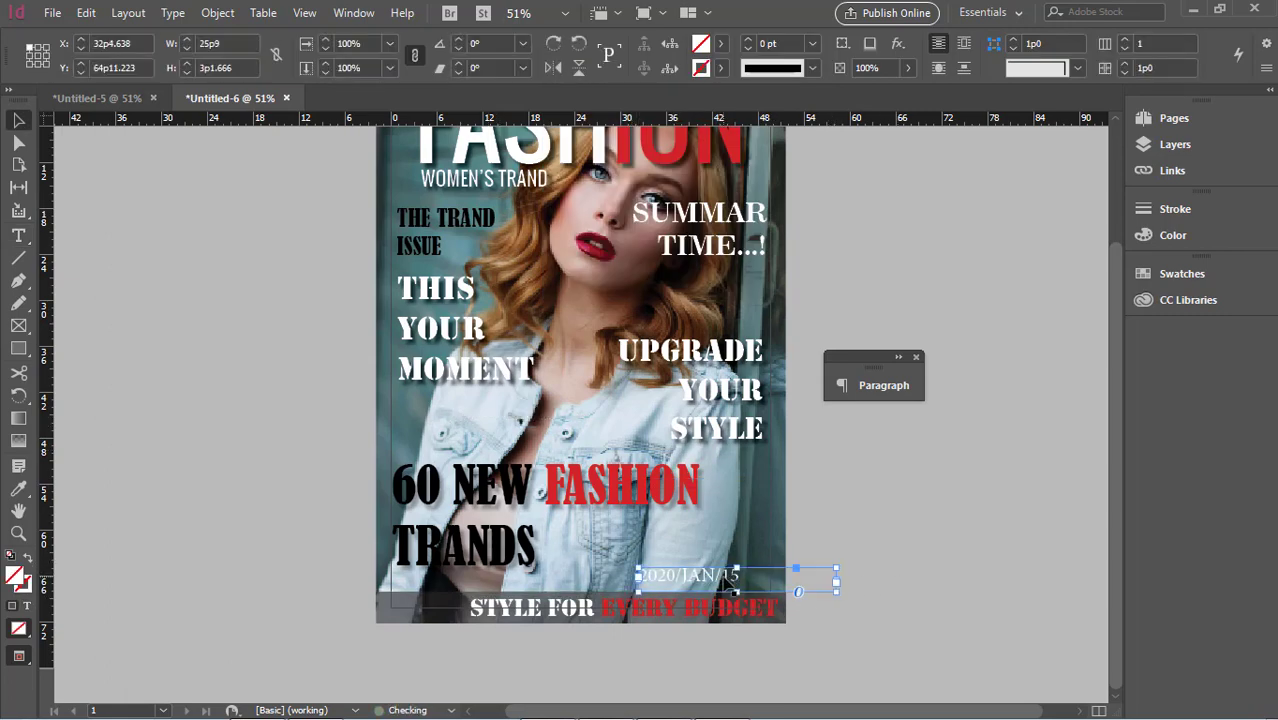
key("Right")
key("Right")
key("Right")
key("Right")
key("Right")
key("Right")
key("Right")
key("Right")
key("Right")
key("Right")
key("Right")
key("Right")
key("Right")
key("Right")
key("Right")
key("Right")
key("Right")
key("Right")
key("Right")
key("Right")
key("Down")
key("Down")
key("Down")
key("Down")
key("Down")
key("Down")
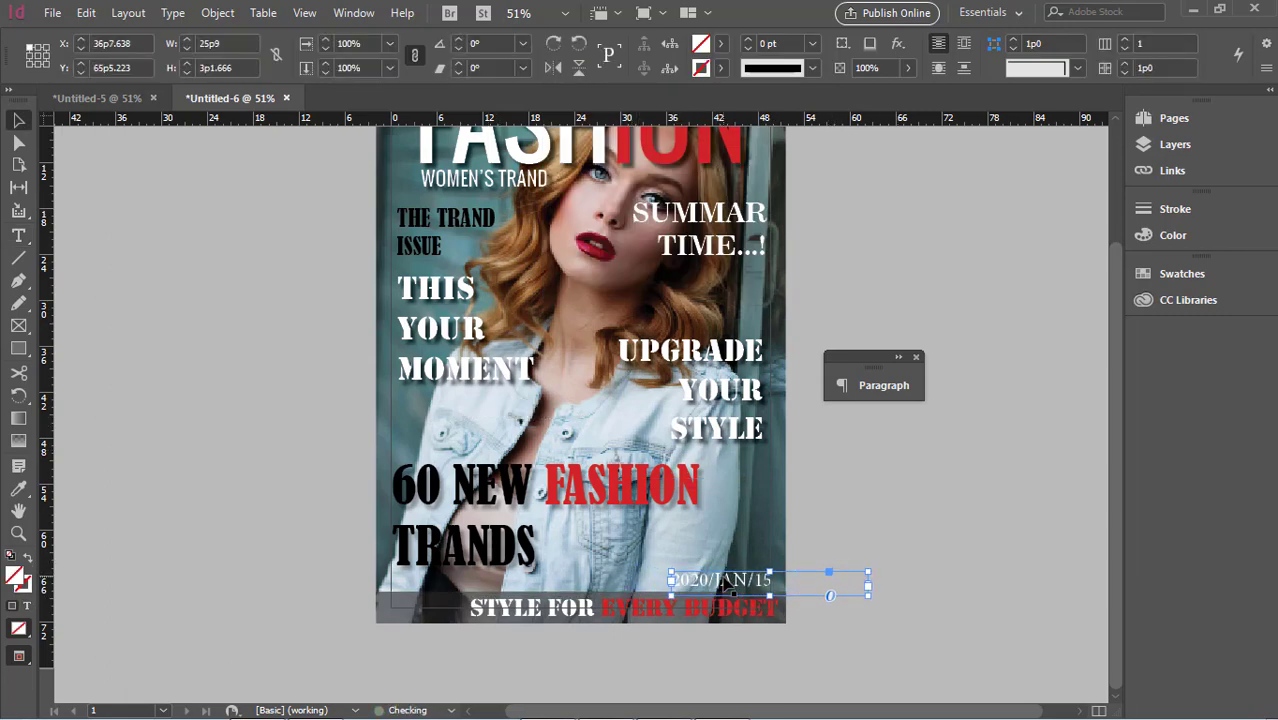
key("Down")
key("Down")
key("Left")
key("Left")
key("Left")
key("Left")
key("Down")
key("Down")
left_click(1100, 551)
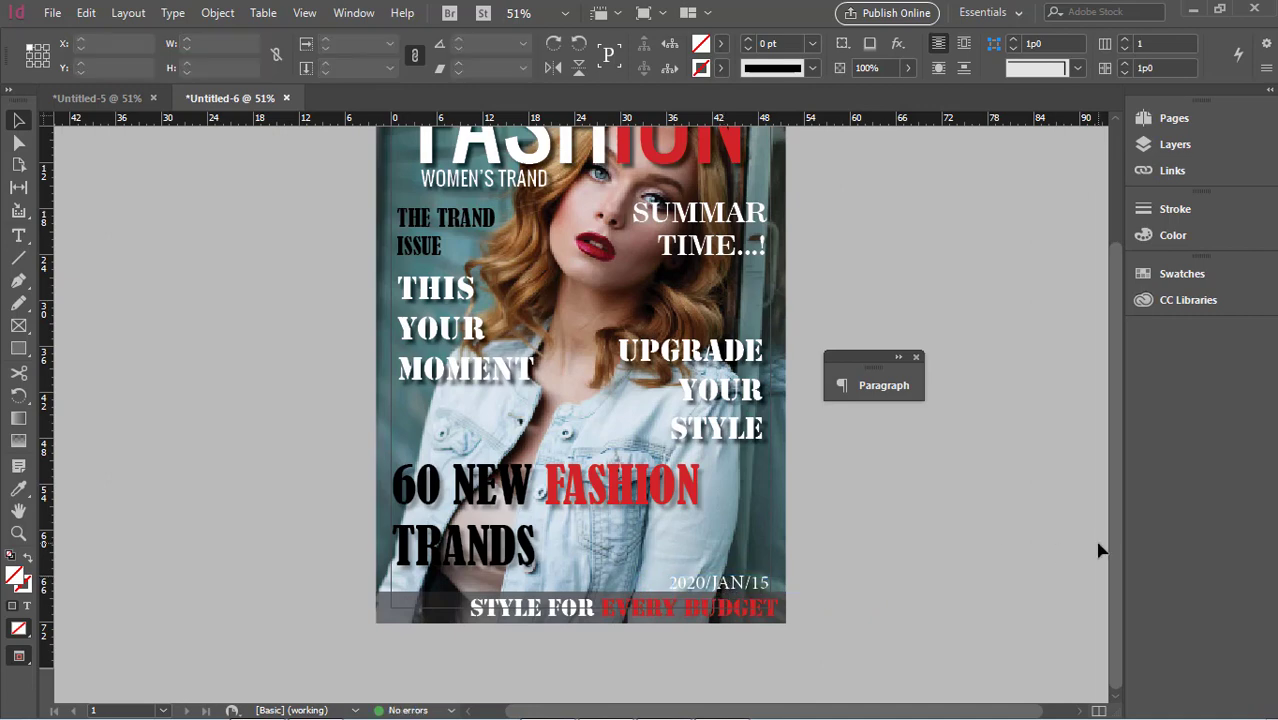
Change the font of the 2020/JAN/15 date text to Oswald Regular
left_click(718, 583)
left_click(18, 235)
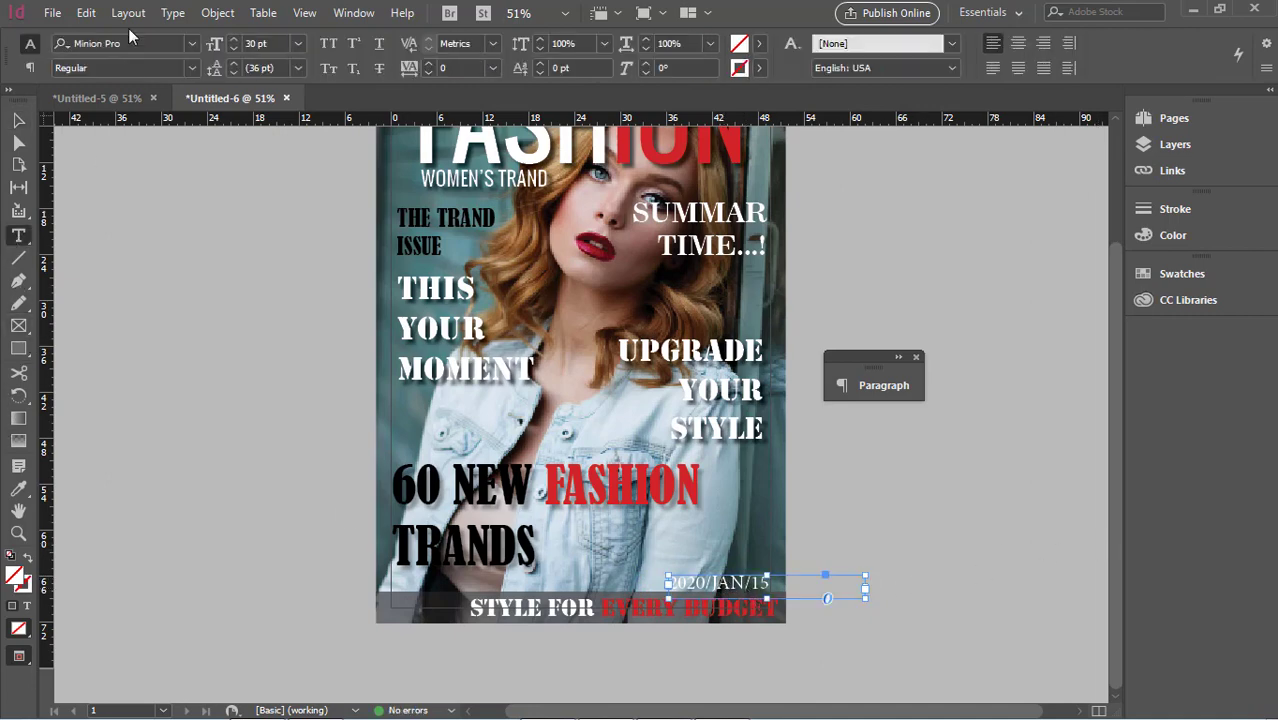
left_click(140, 43)
type("MoolBoran")
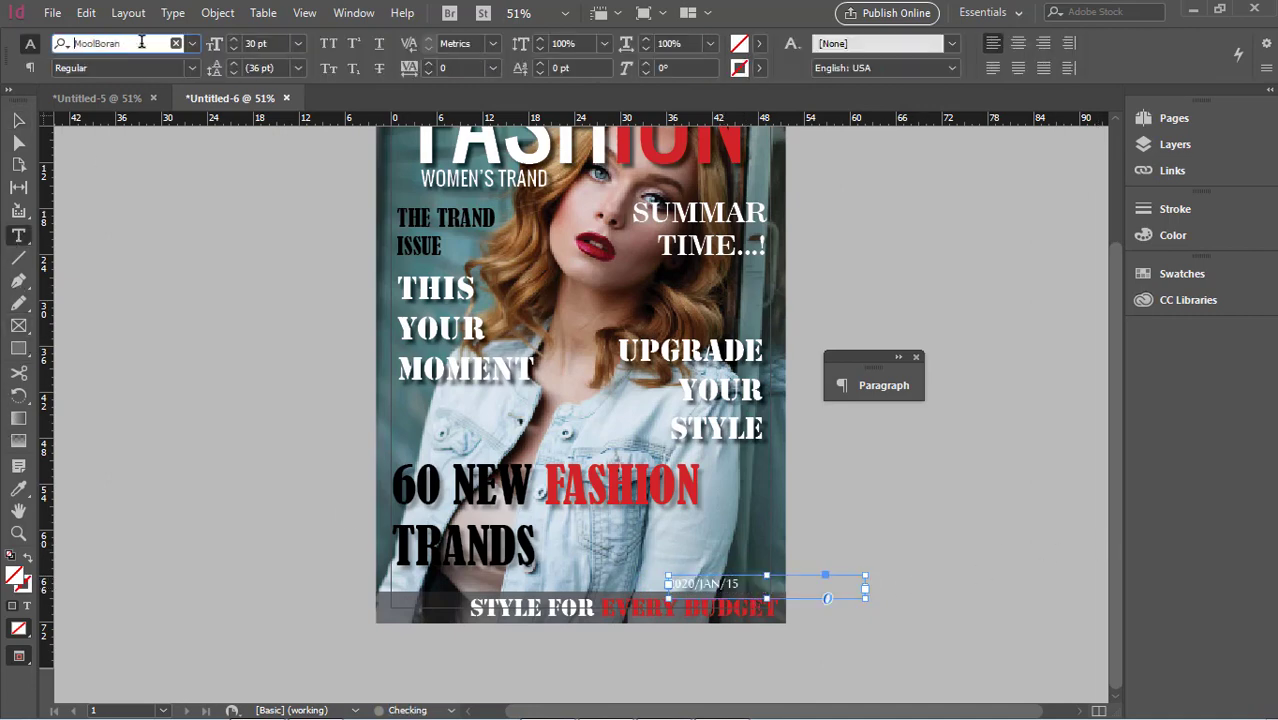
key("Down")
key("Down")
key("Down")
key("Down")
key("Down")
key("Down")
key("Down")
key("Down")
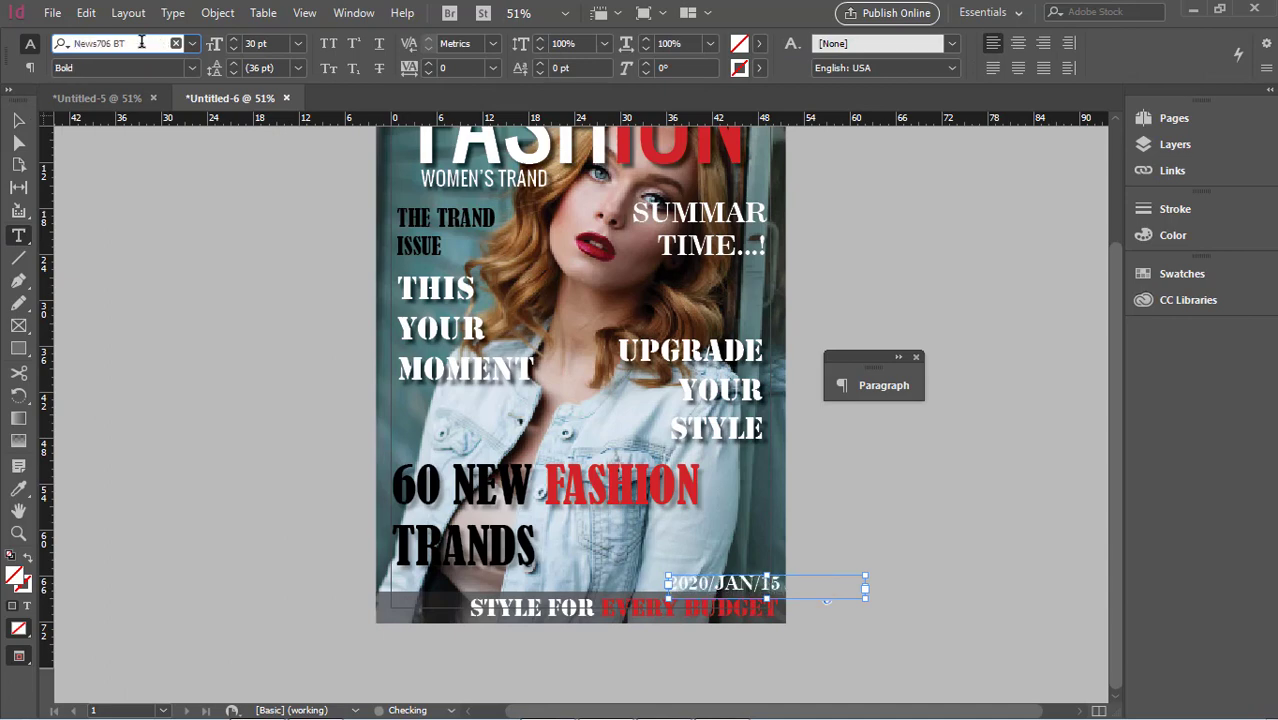
key("Down")
key("Down")
key("Down")
key("Down")
key("Down")
key("Down")
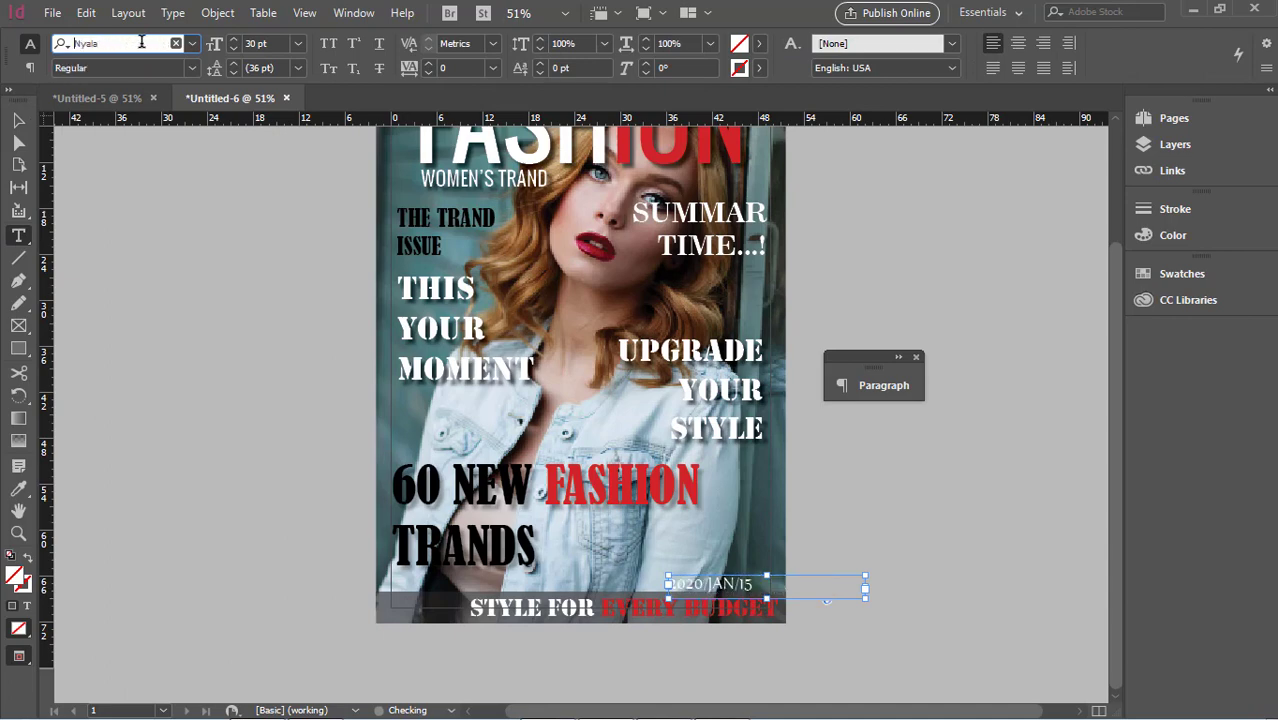
key("Down")
key("Down")
key("Down")
key("Down")
key("Down")
key("Down")
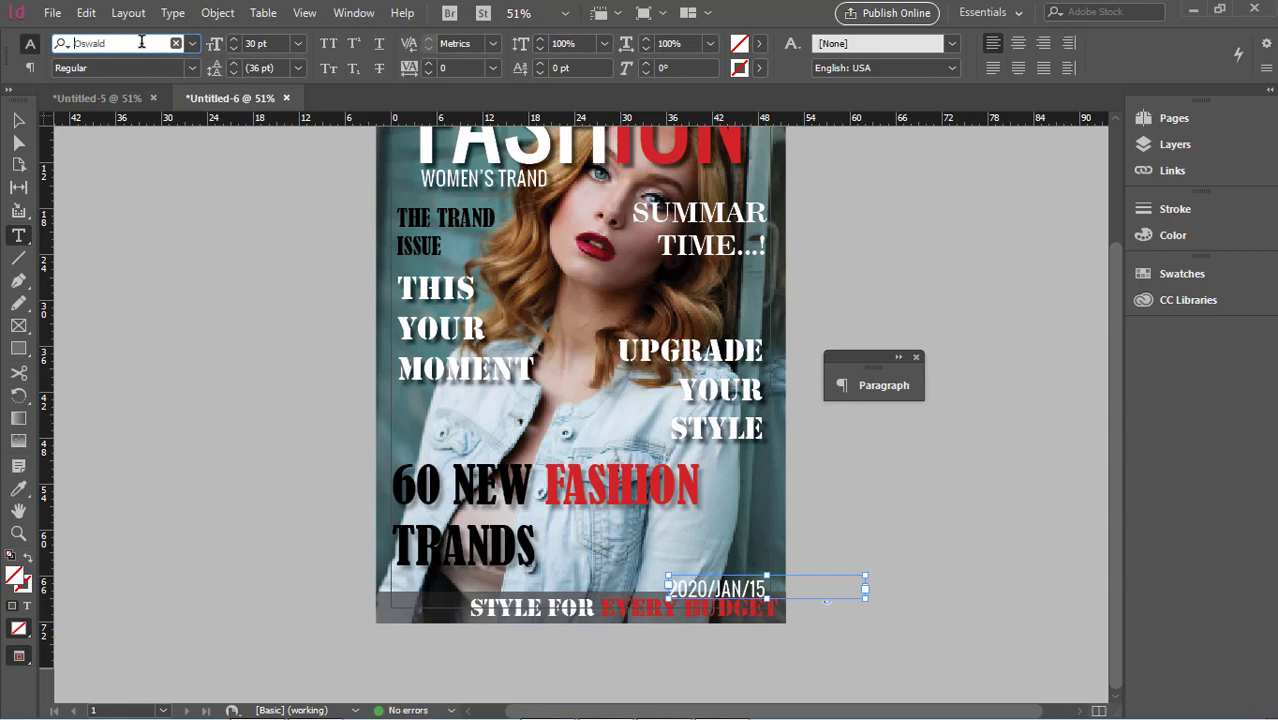
key("Escape")
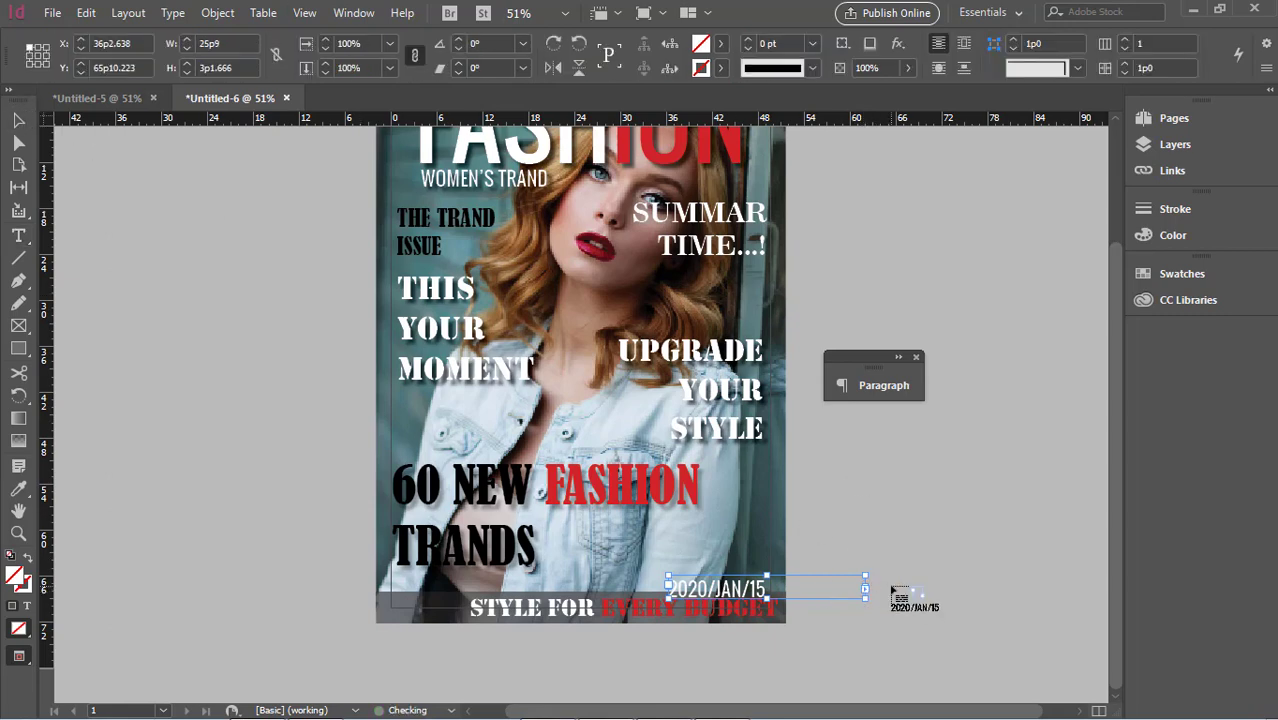
Move the date frame up to X 36p4.776, Y 64p5.556 so the text clears the bottom bar
left_click(752, 680)
left_click_drag(747, 587, 748, 579)
left_click(923, 578)
left_click(848, 584)
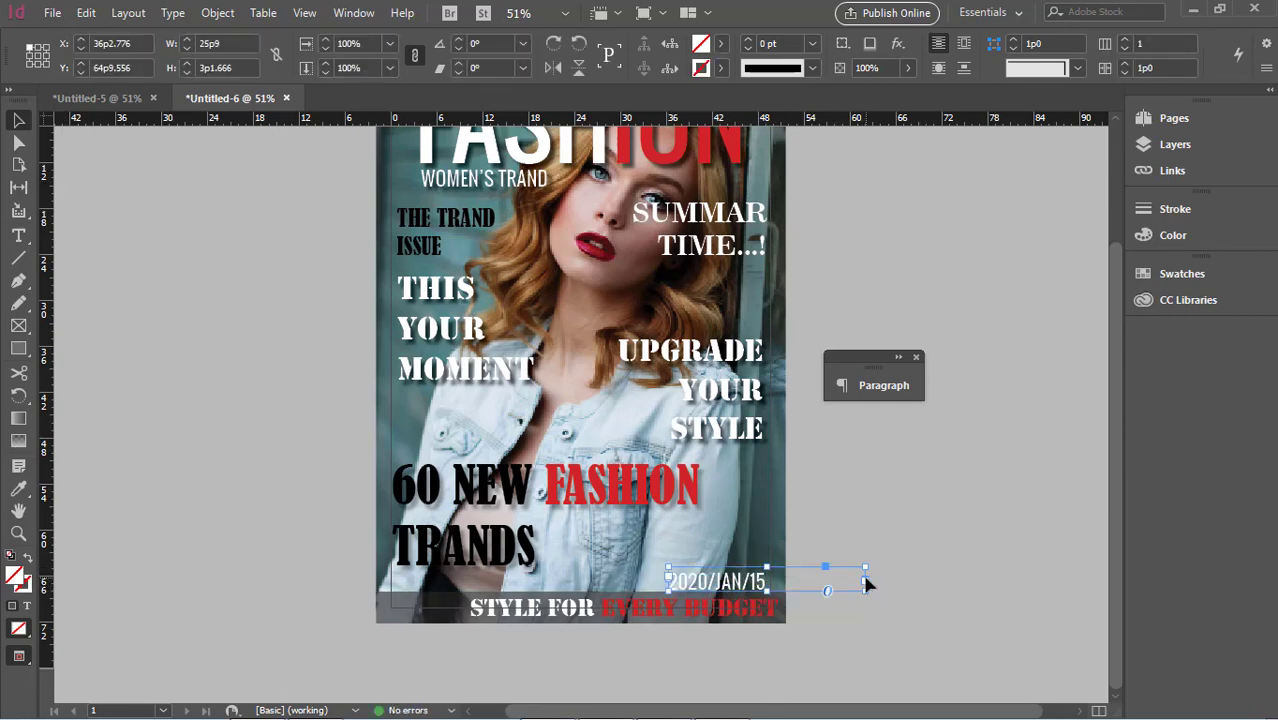
double_click(866, 580)
key("ctrl+z")
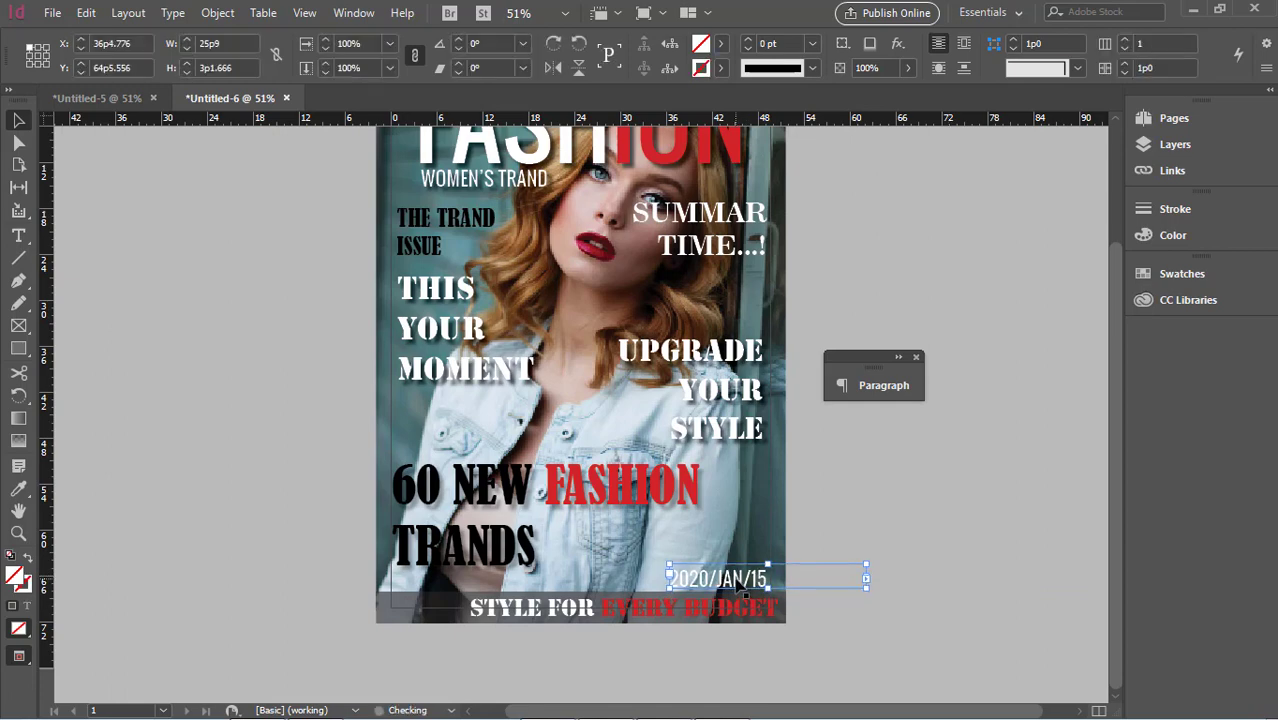
left_click(913, 535)
Review the finished cover in the Preview and Normal screen modes, then return to Bleed mode
scroll(913, 535, "up", 3)
scroll(913, 535, "down", 2)
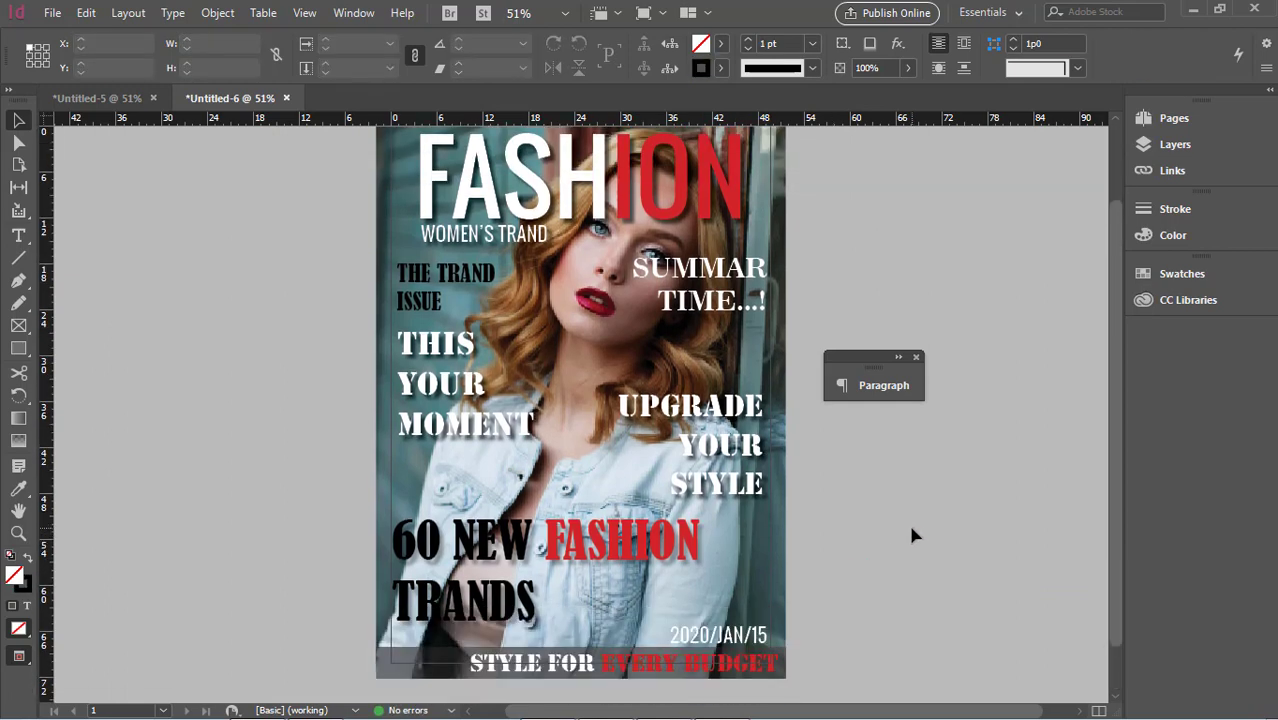
key("f")
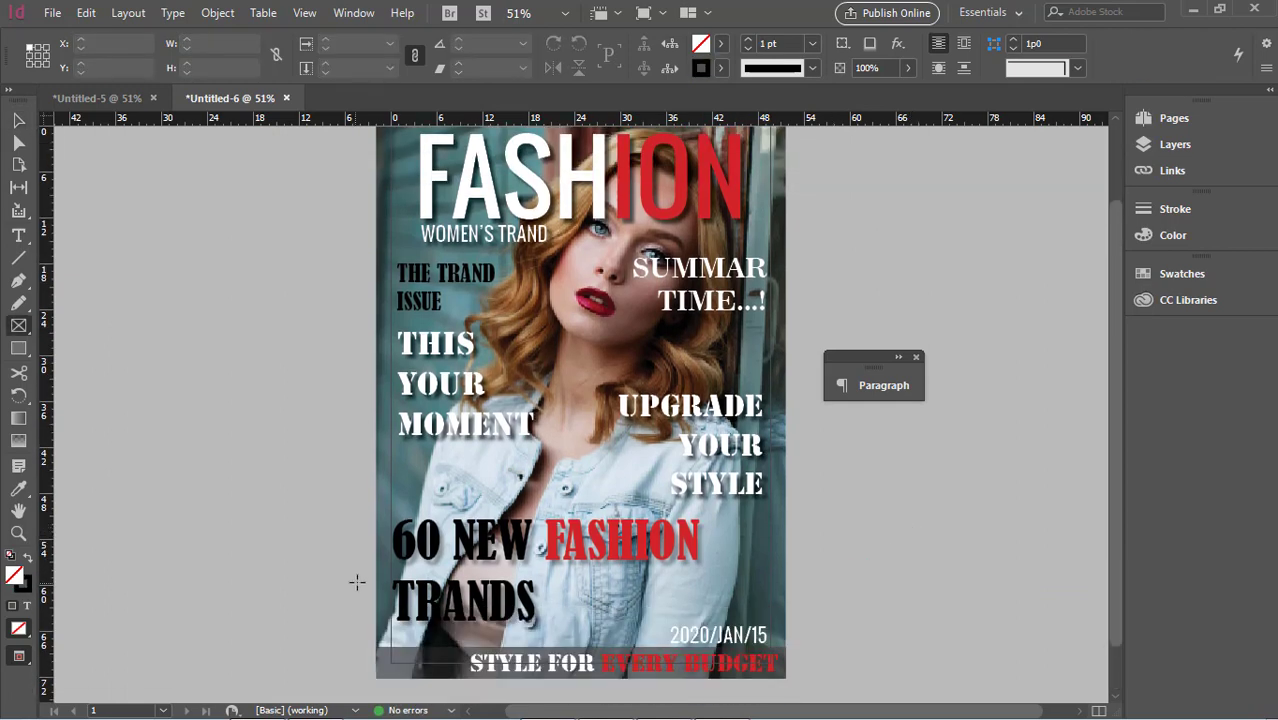
left_click(24, 660)
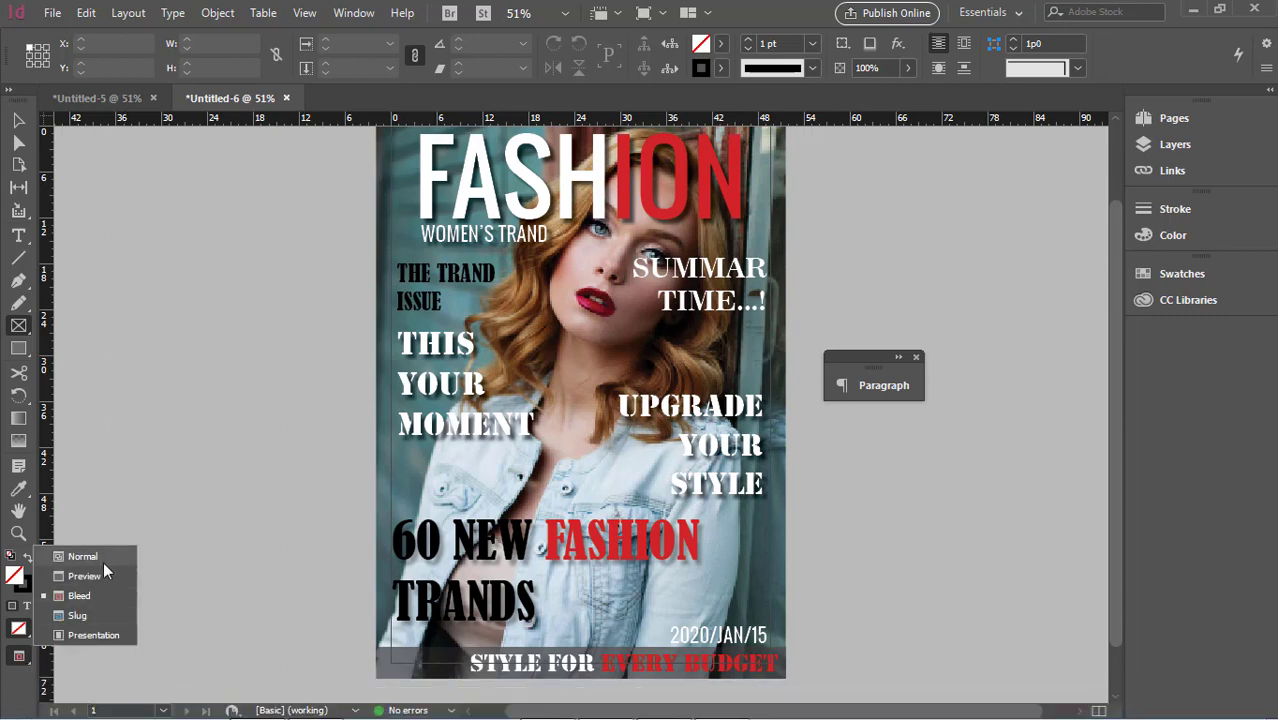
left_click(80, 574)
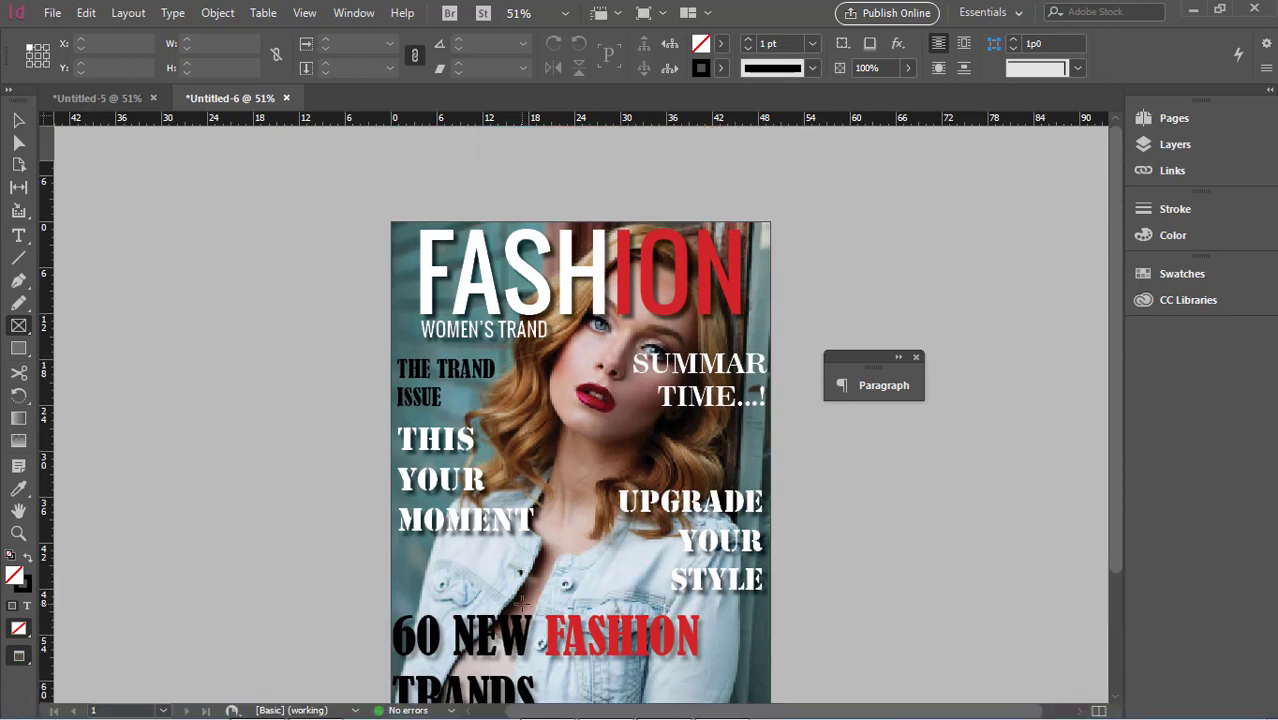
left_click(24, 660)
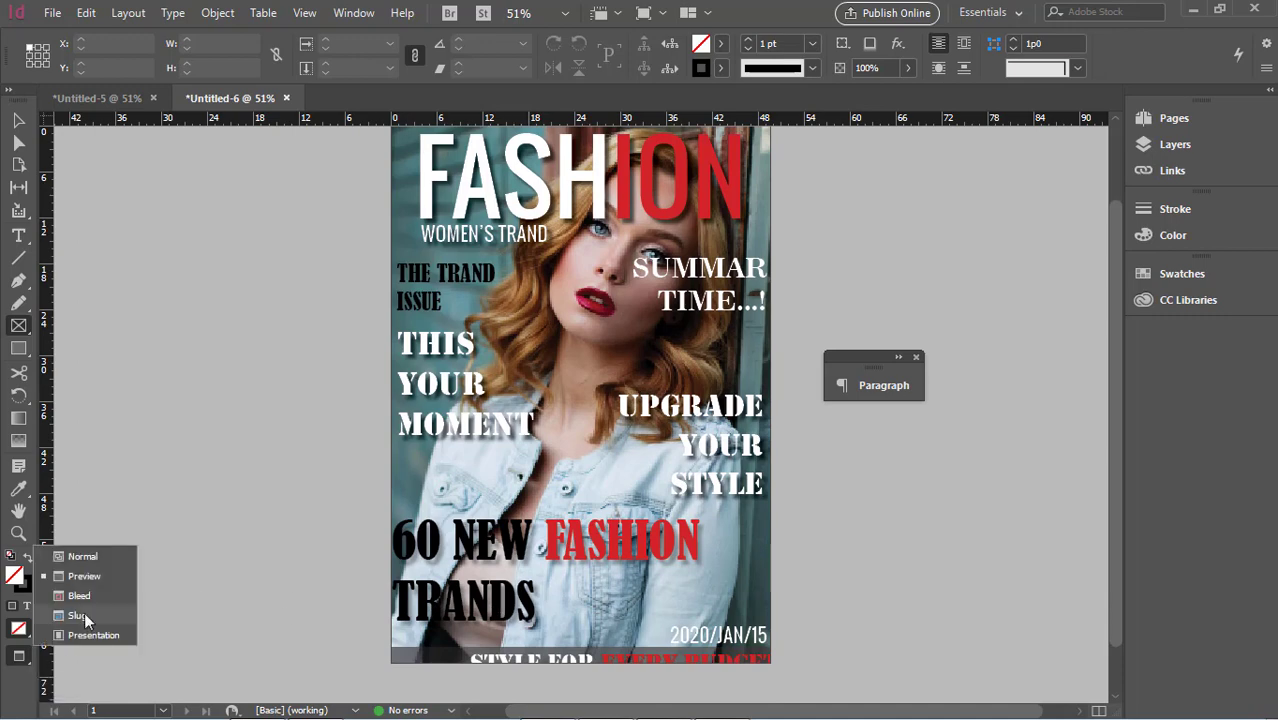
left_click(100, 557)
left_click(24, 662)
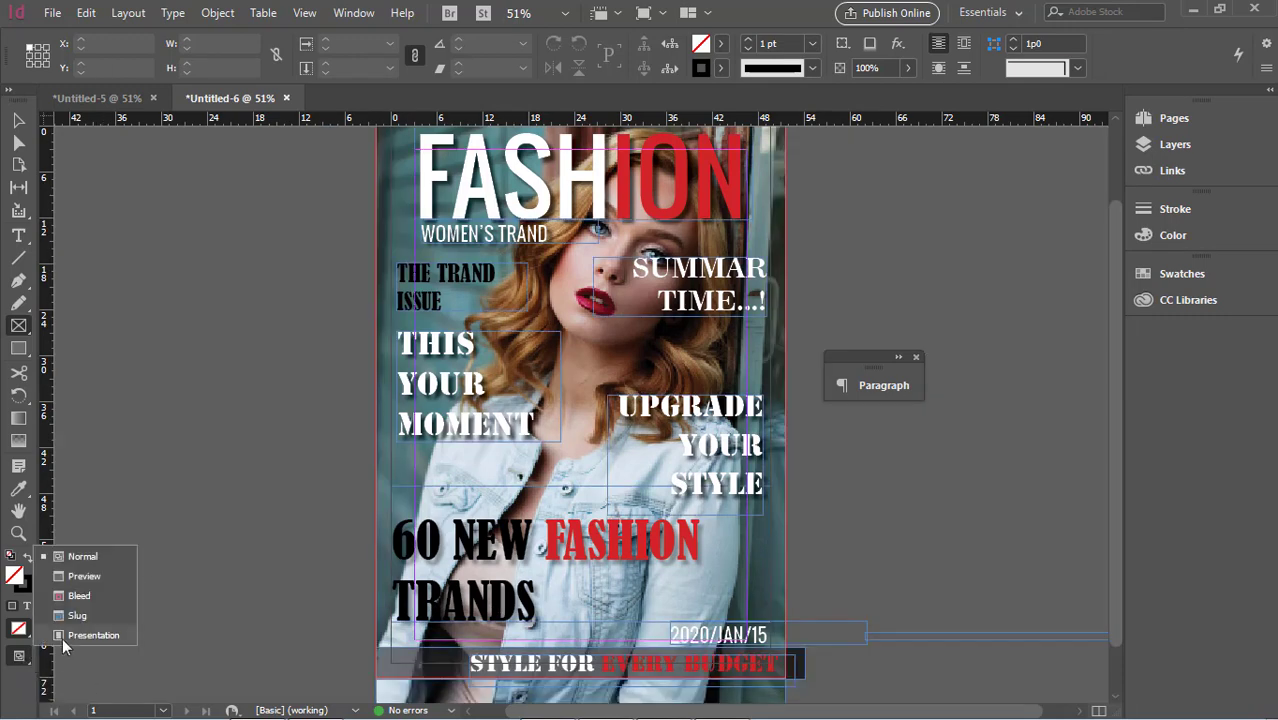
left_click(95, 593)
scroll(440, 598, "up", 1)
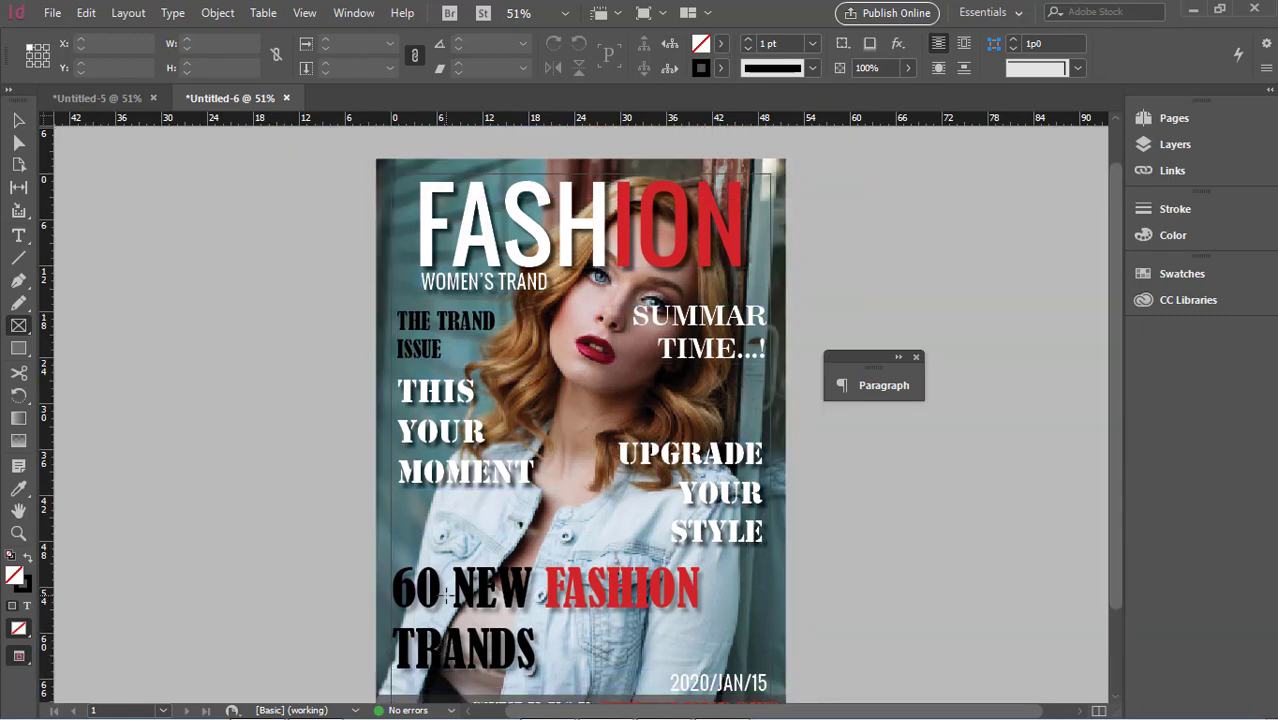